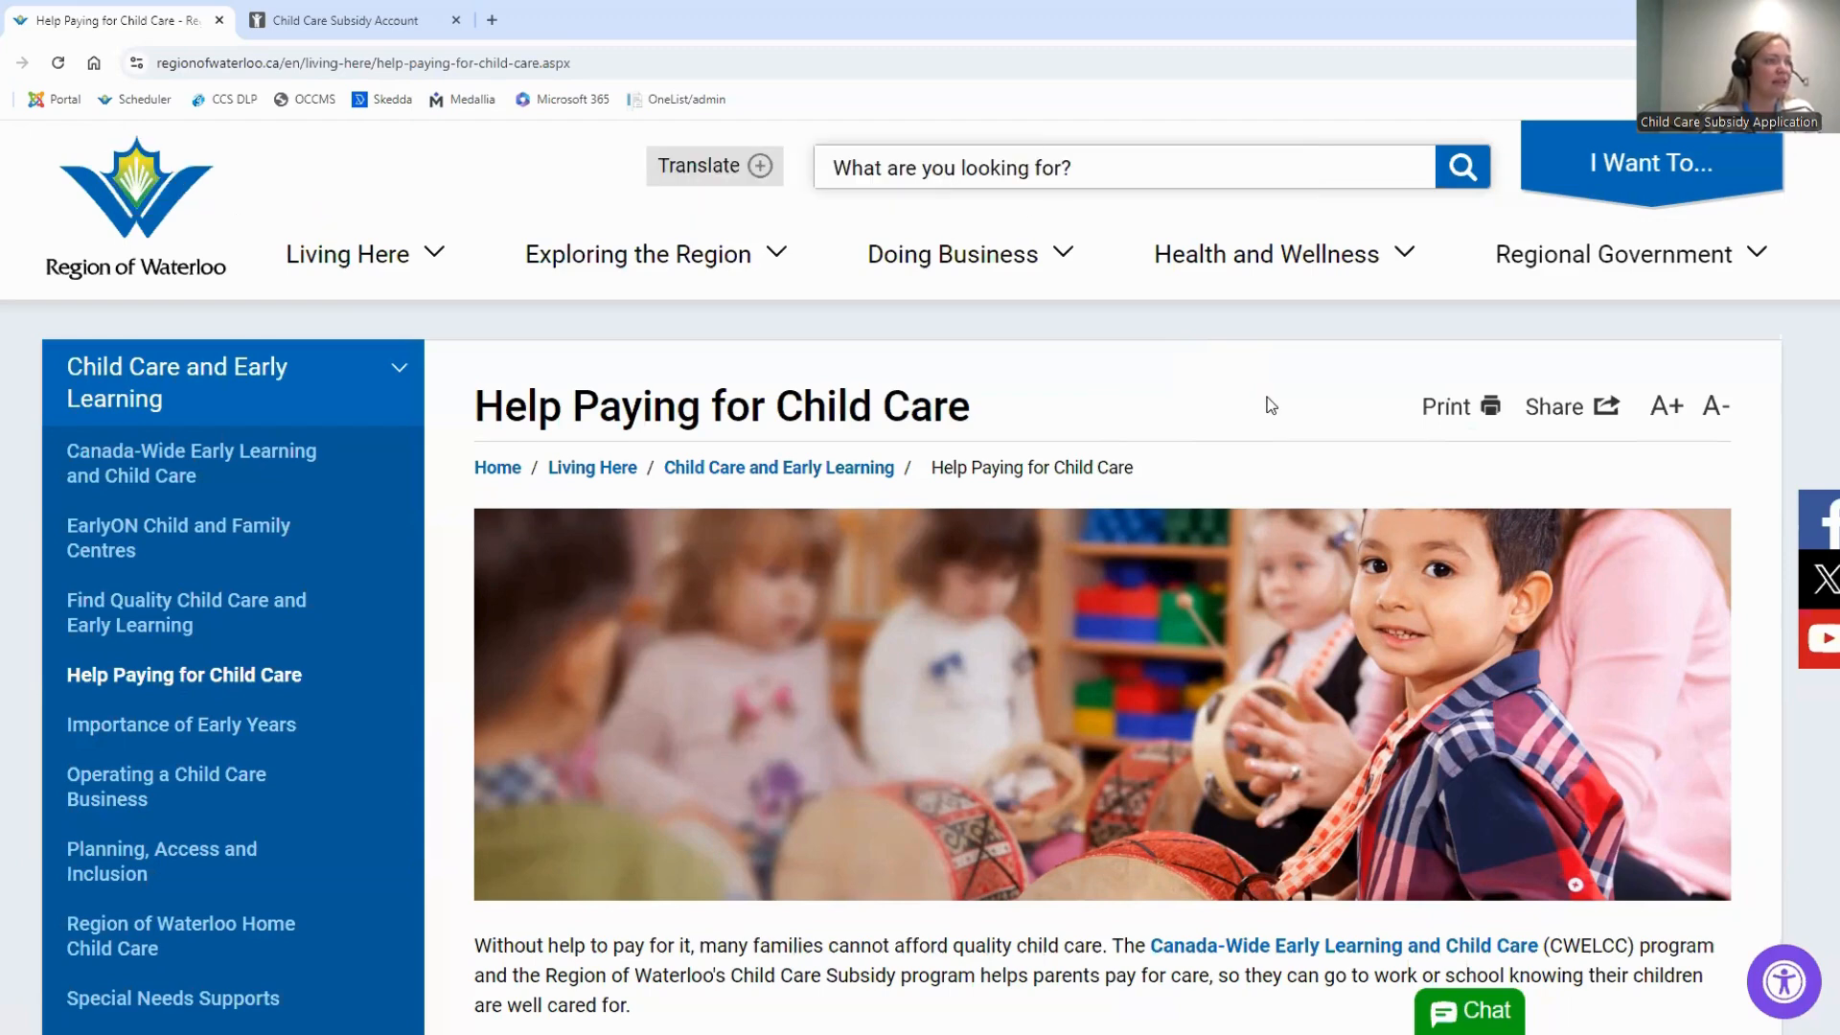
# Open the Child Care Subsidy application site from the Child Care Subsidy Program section of the Help Paying for Child Care page
pyautogui.scroll(-2, 1267, 397)
pyautogui.scroll(-5, 1267, 397)
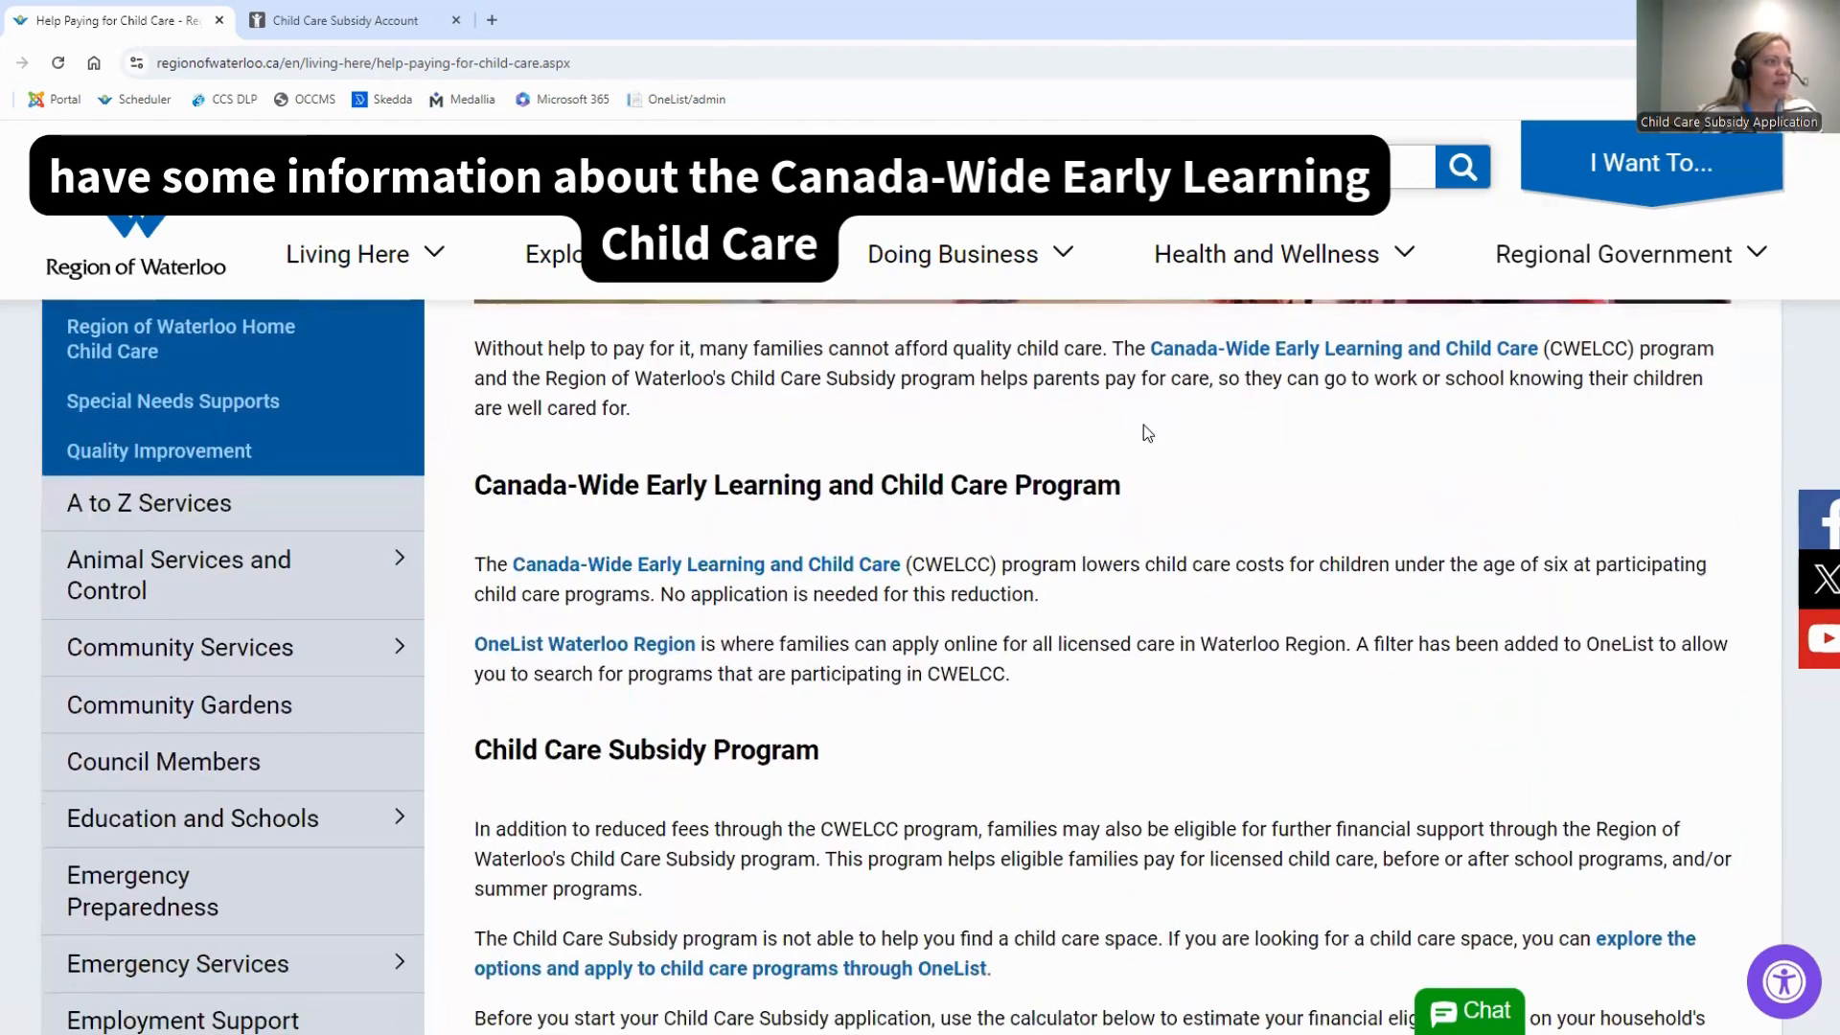
pyautogui.scroll(-2, 1100, 647)
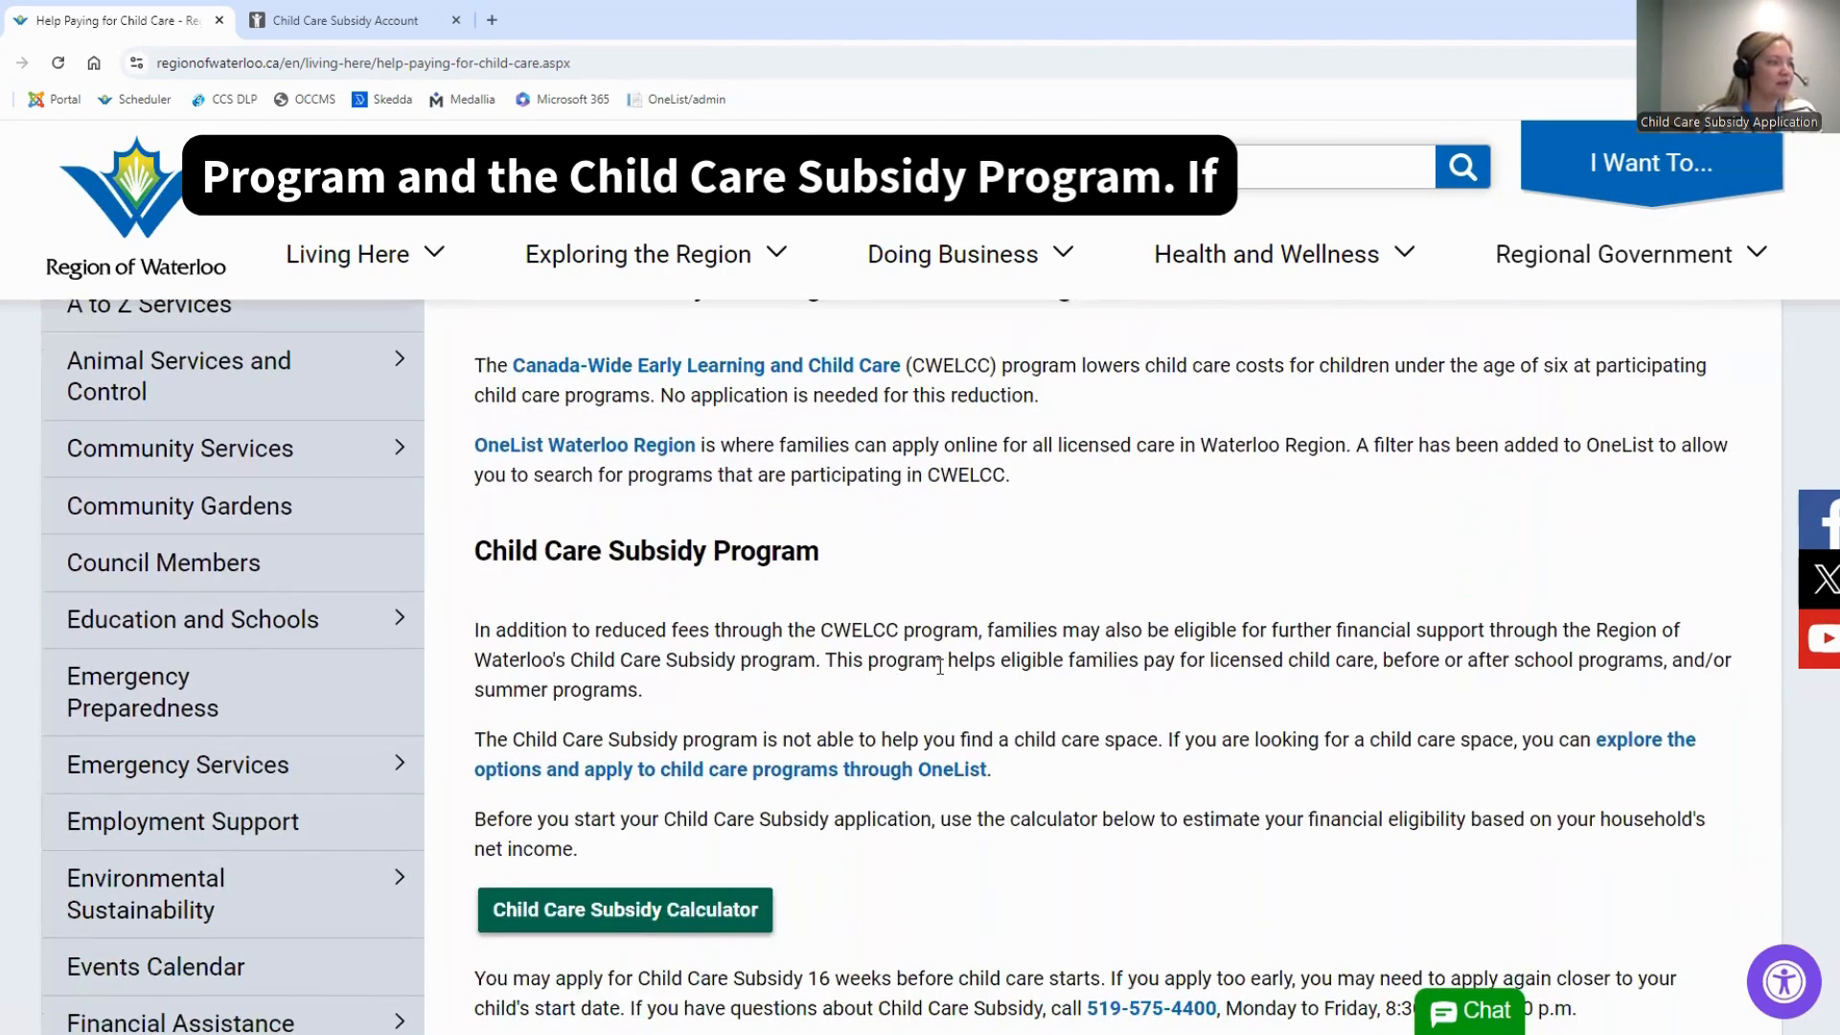
pyautogui.scroll(-2, 940, 665)
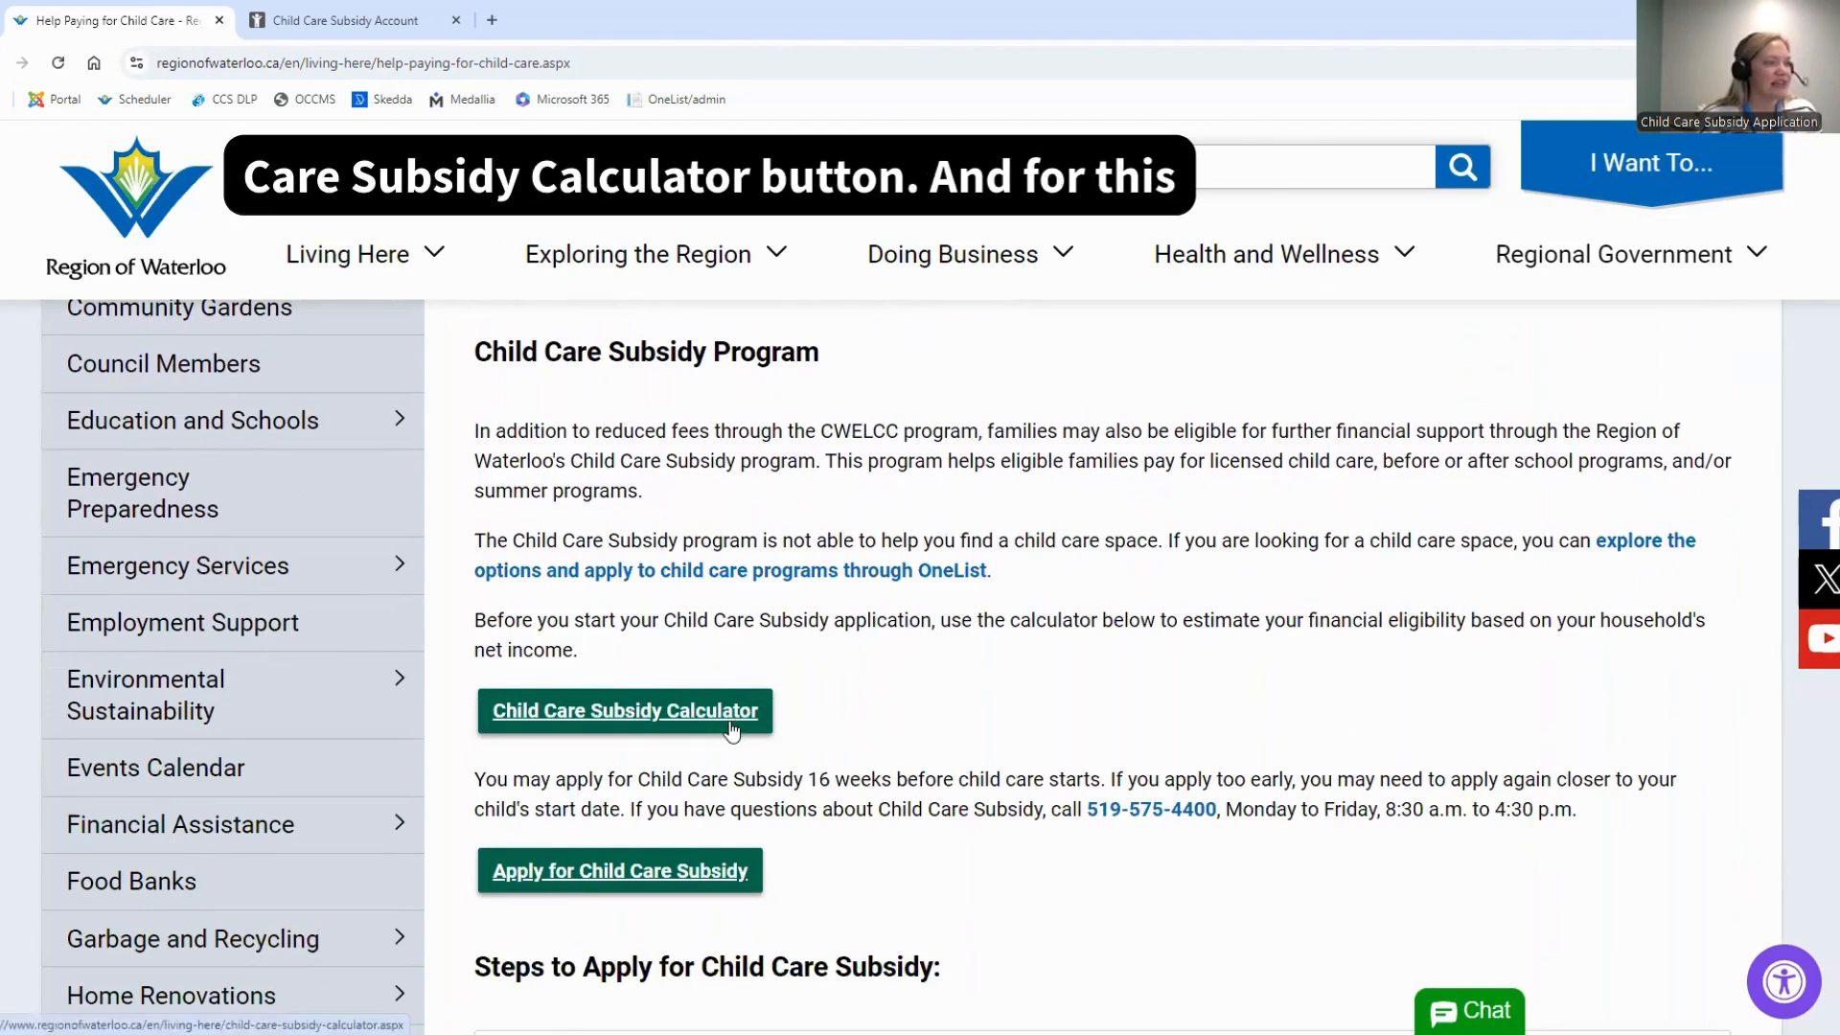
pyautogui.scroll(-1, 958, 747)
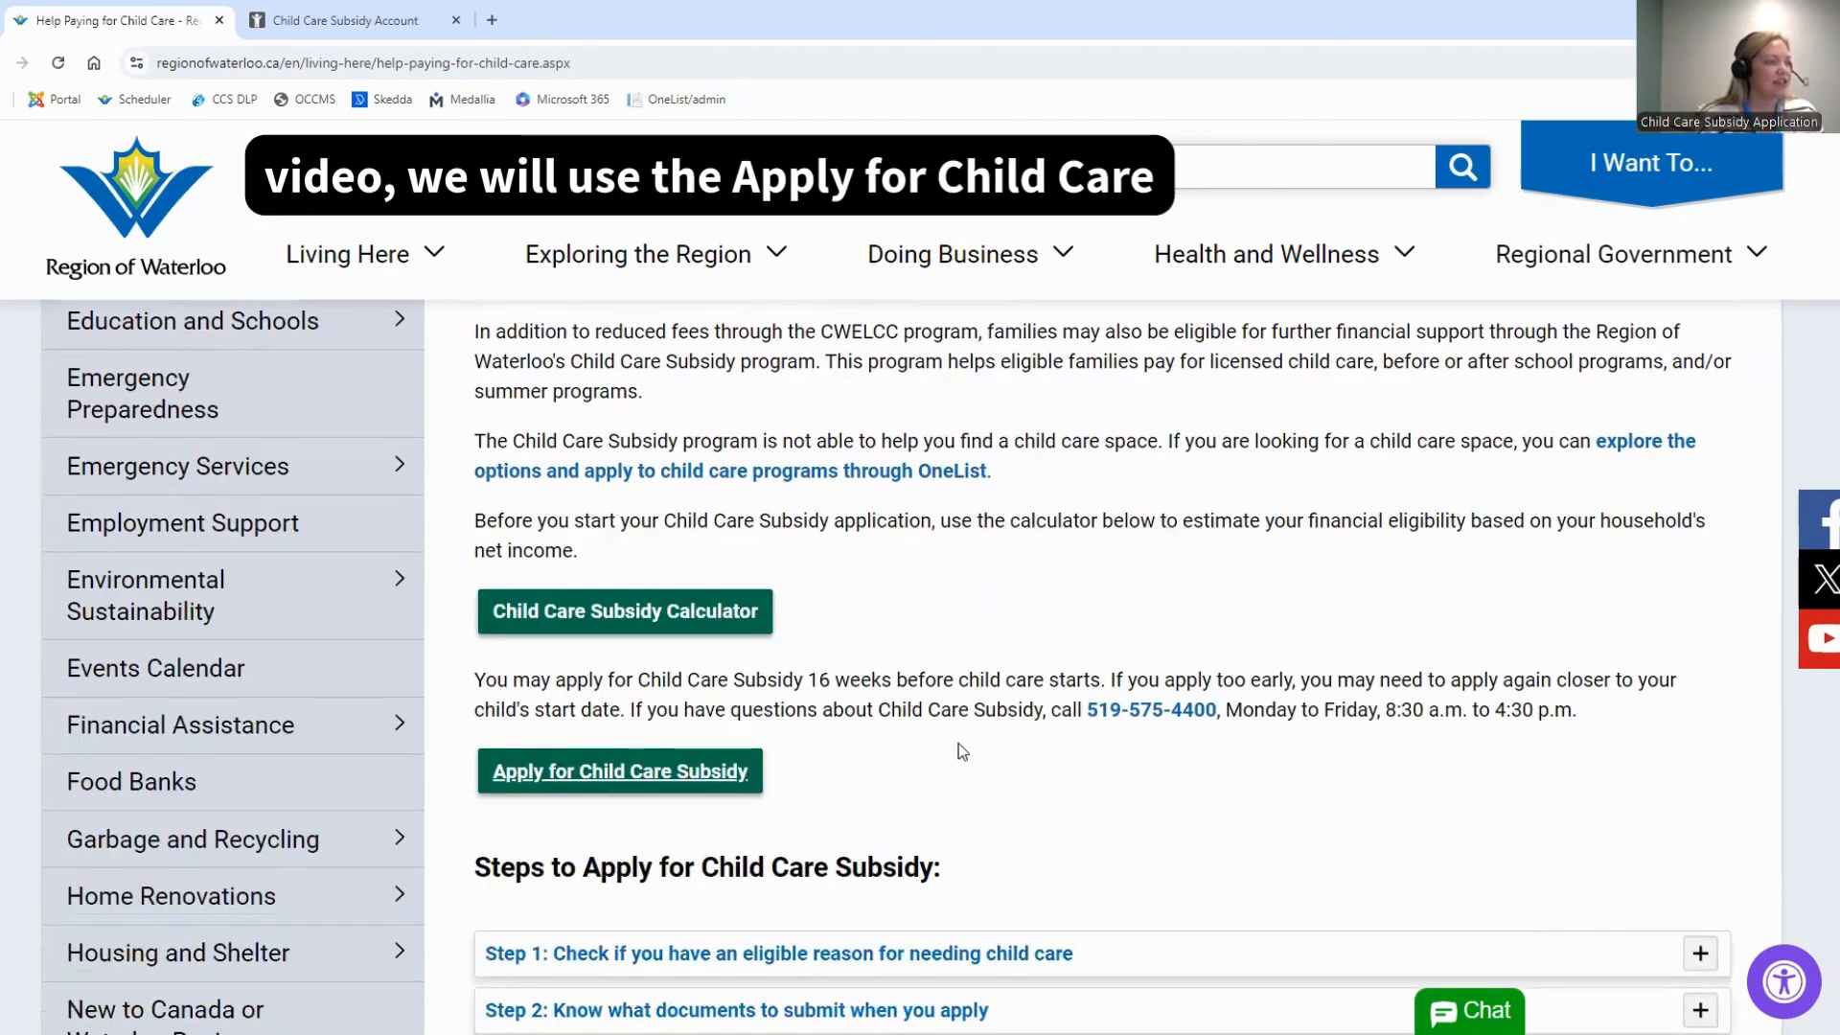
pyautogui.click(731, 779)
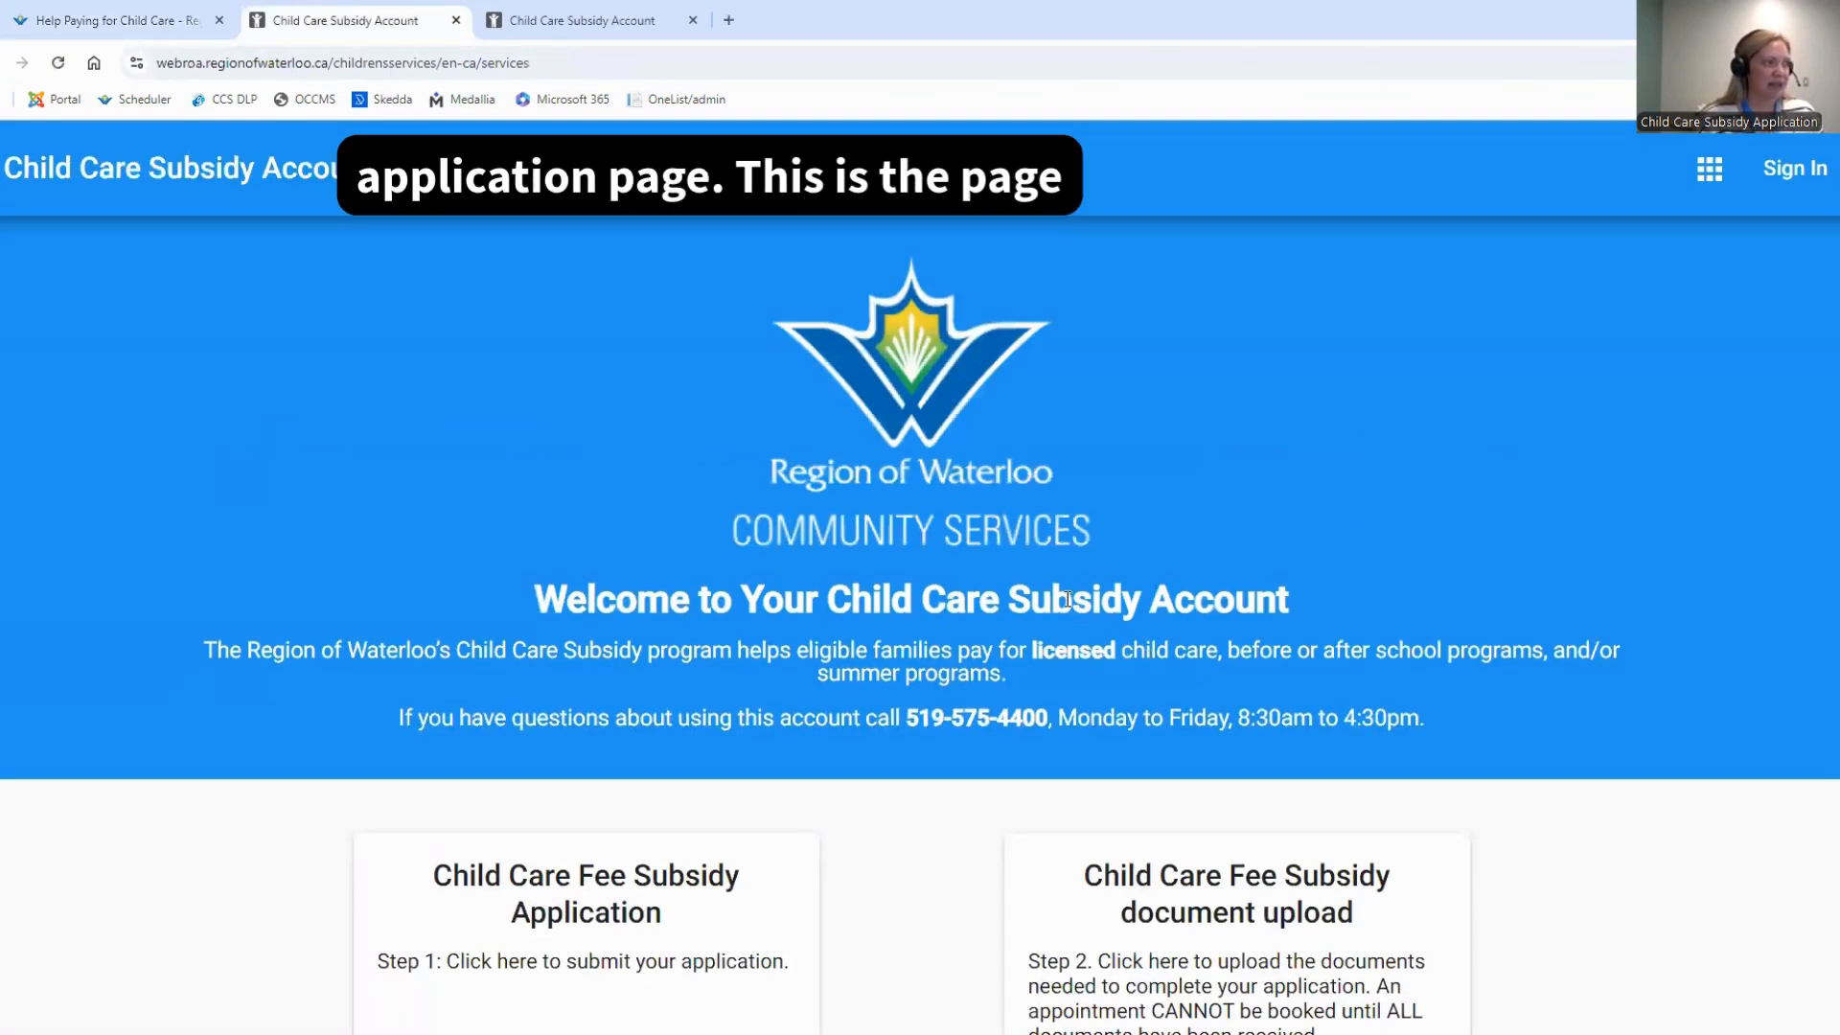
# Go to the Child Care Subsidy Account sign-in page and open the form for creating an adult account
pyautogui.scroll(-1, 1067, 599)
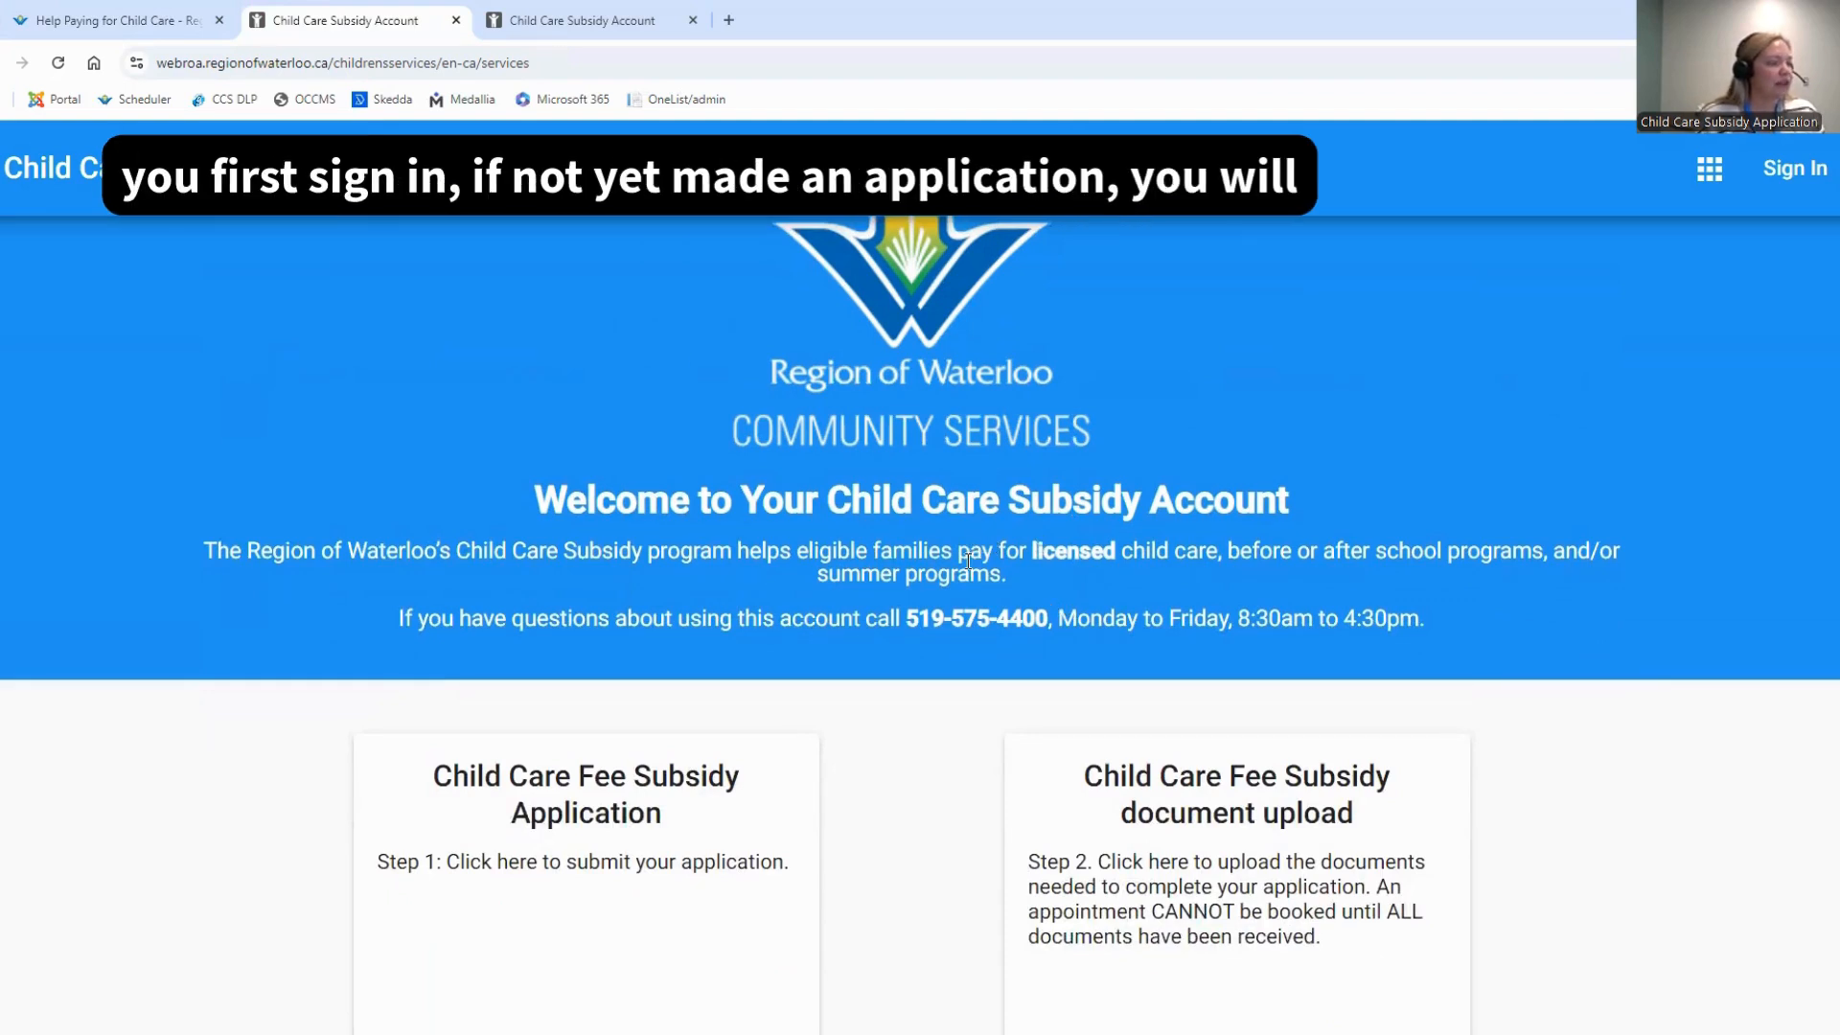
pyautogui.scroll(-1, 959, 588)
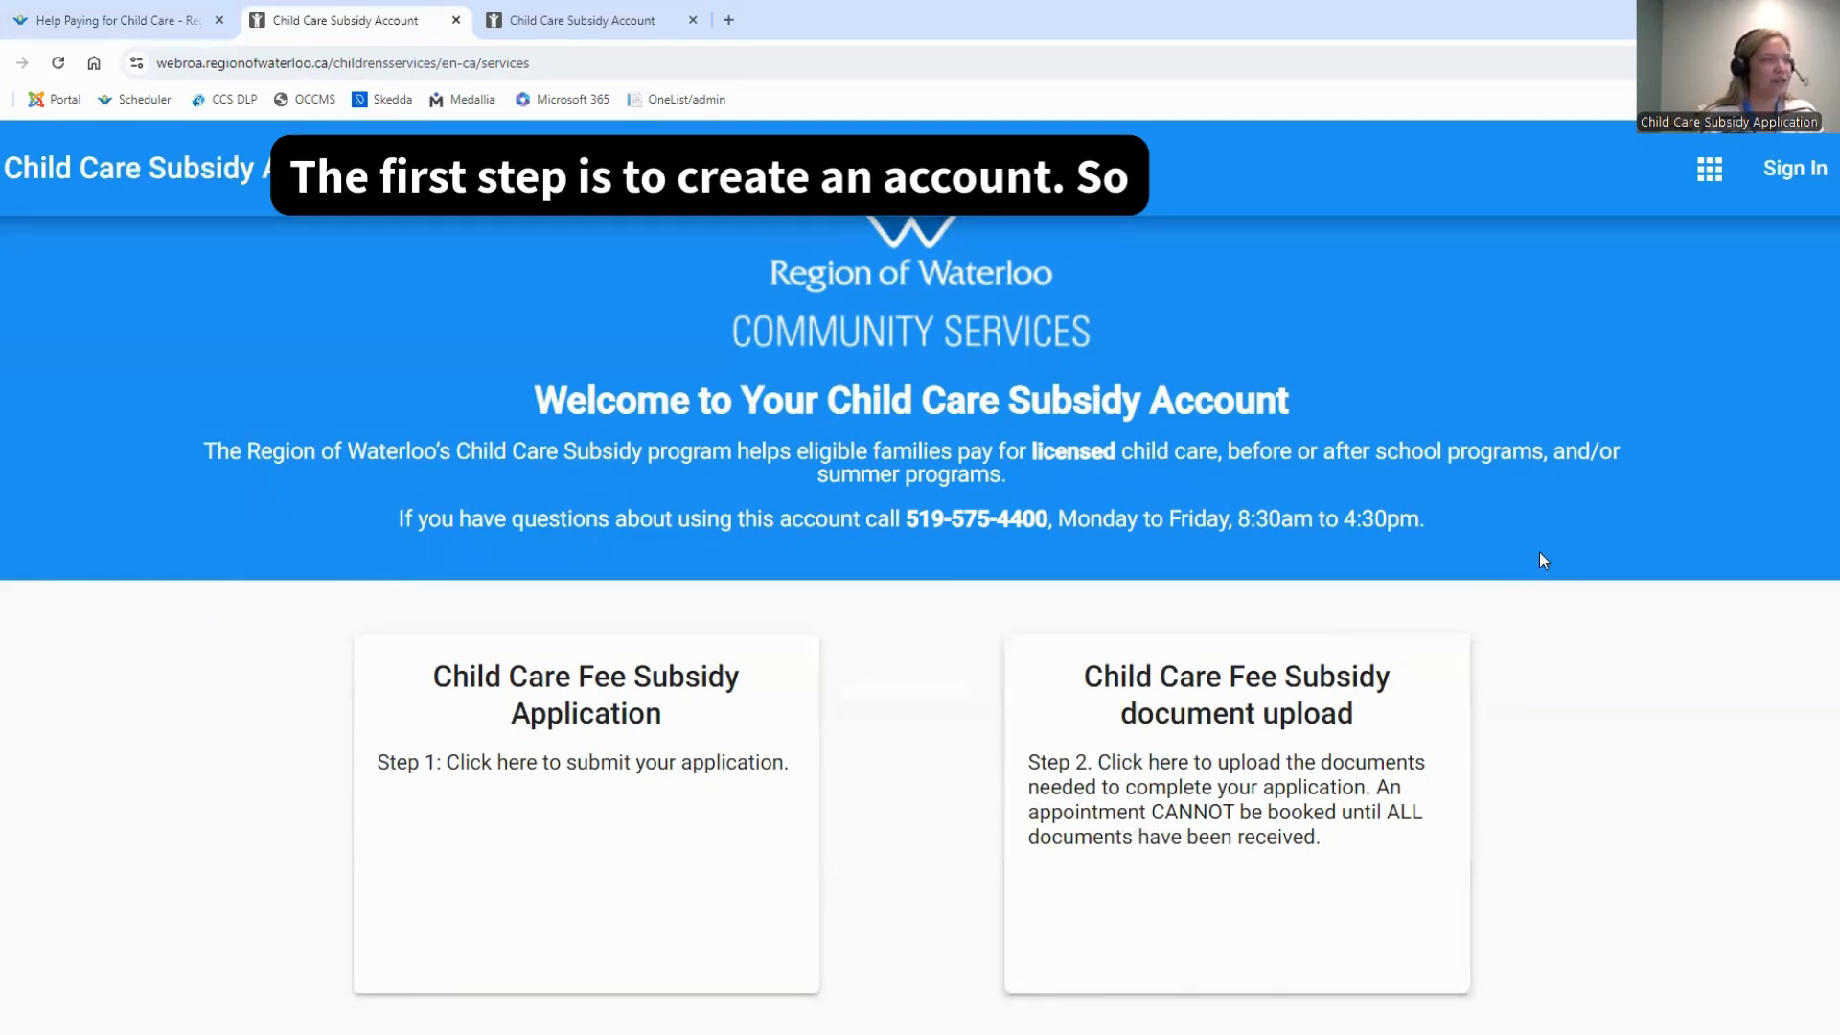
pyautogui.click(1799, 172)
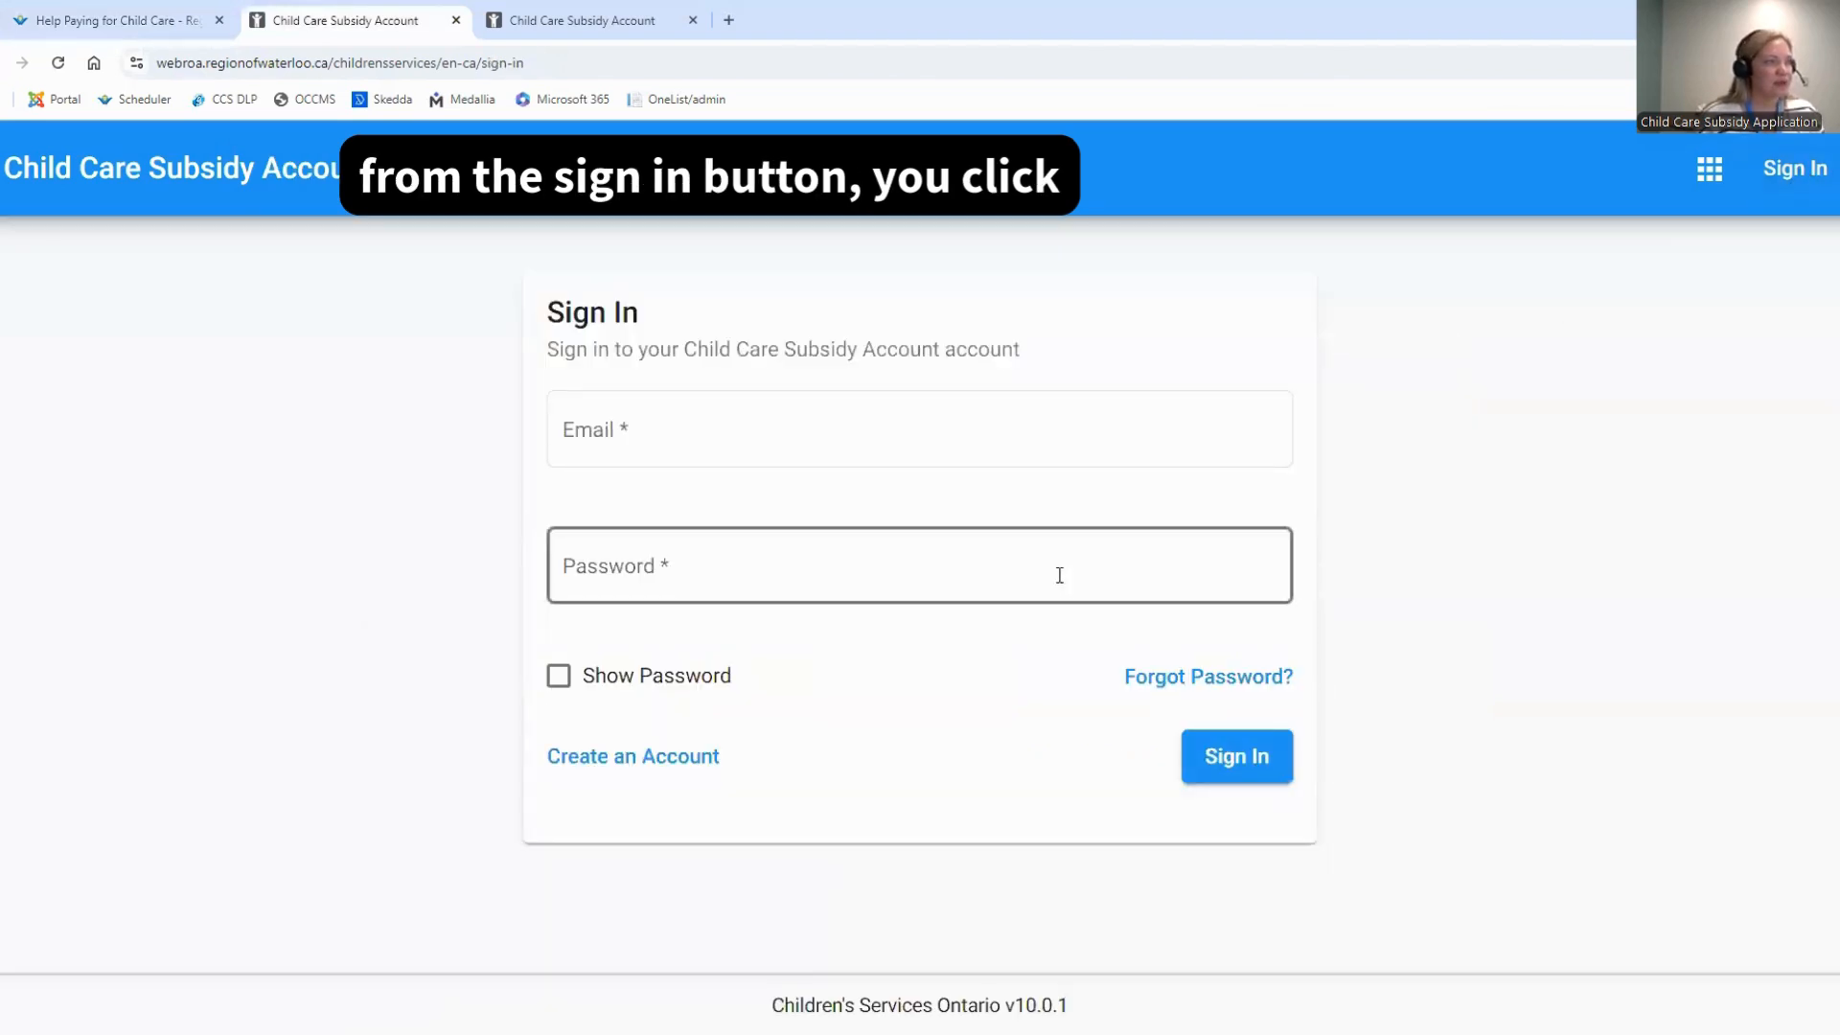
pyautogui.click(674, 765)
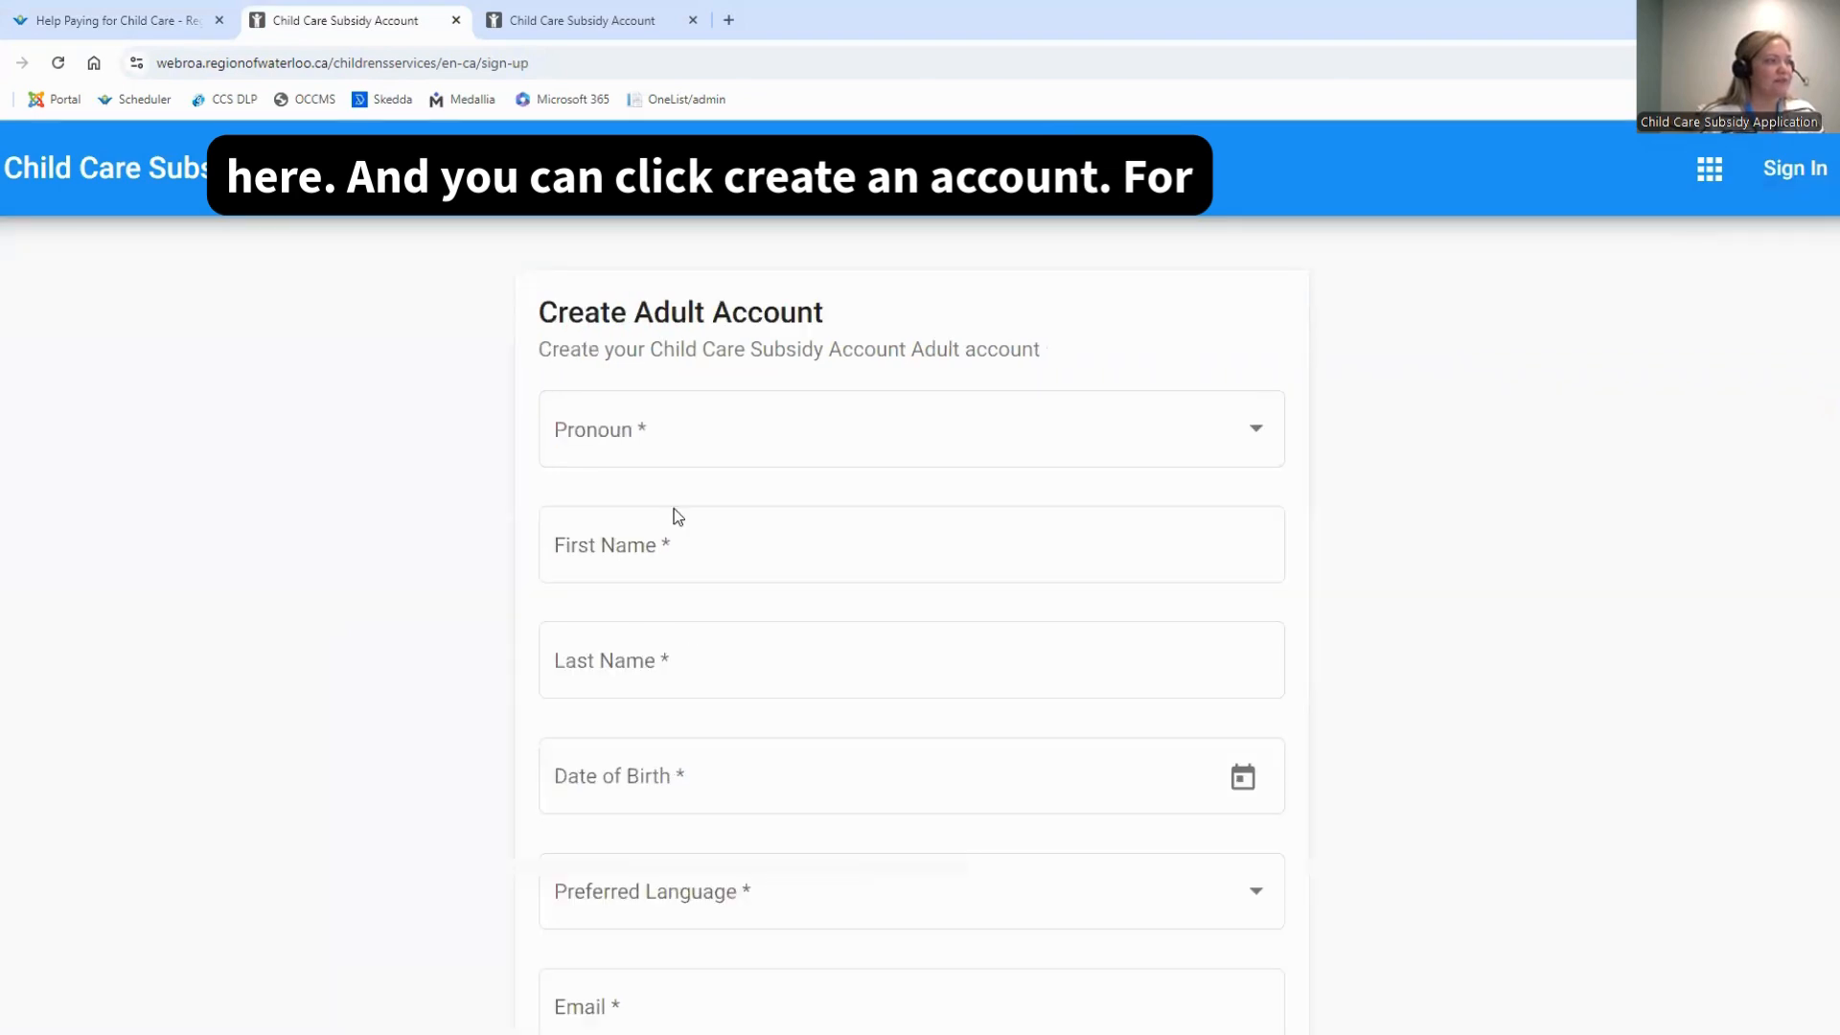
# Set the pronoun to She/Her and enter the parent's first and last name in the adult account form
pyautogui.click(670, 437)
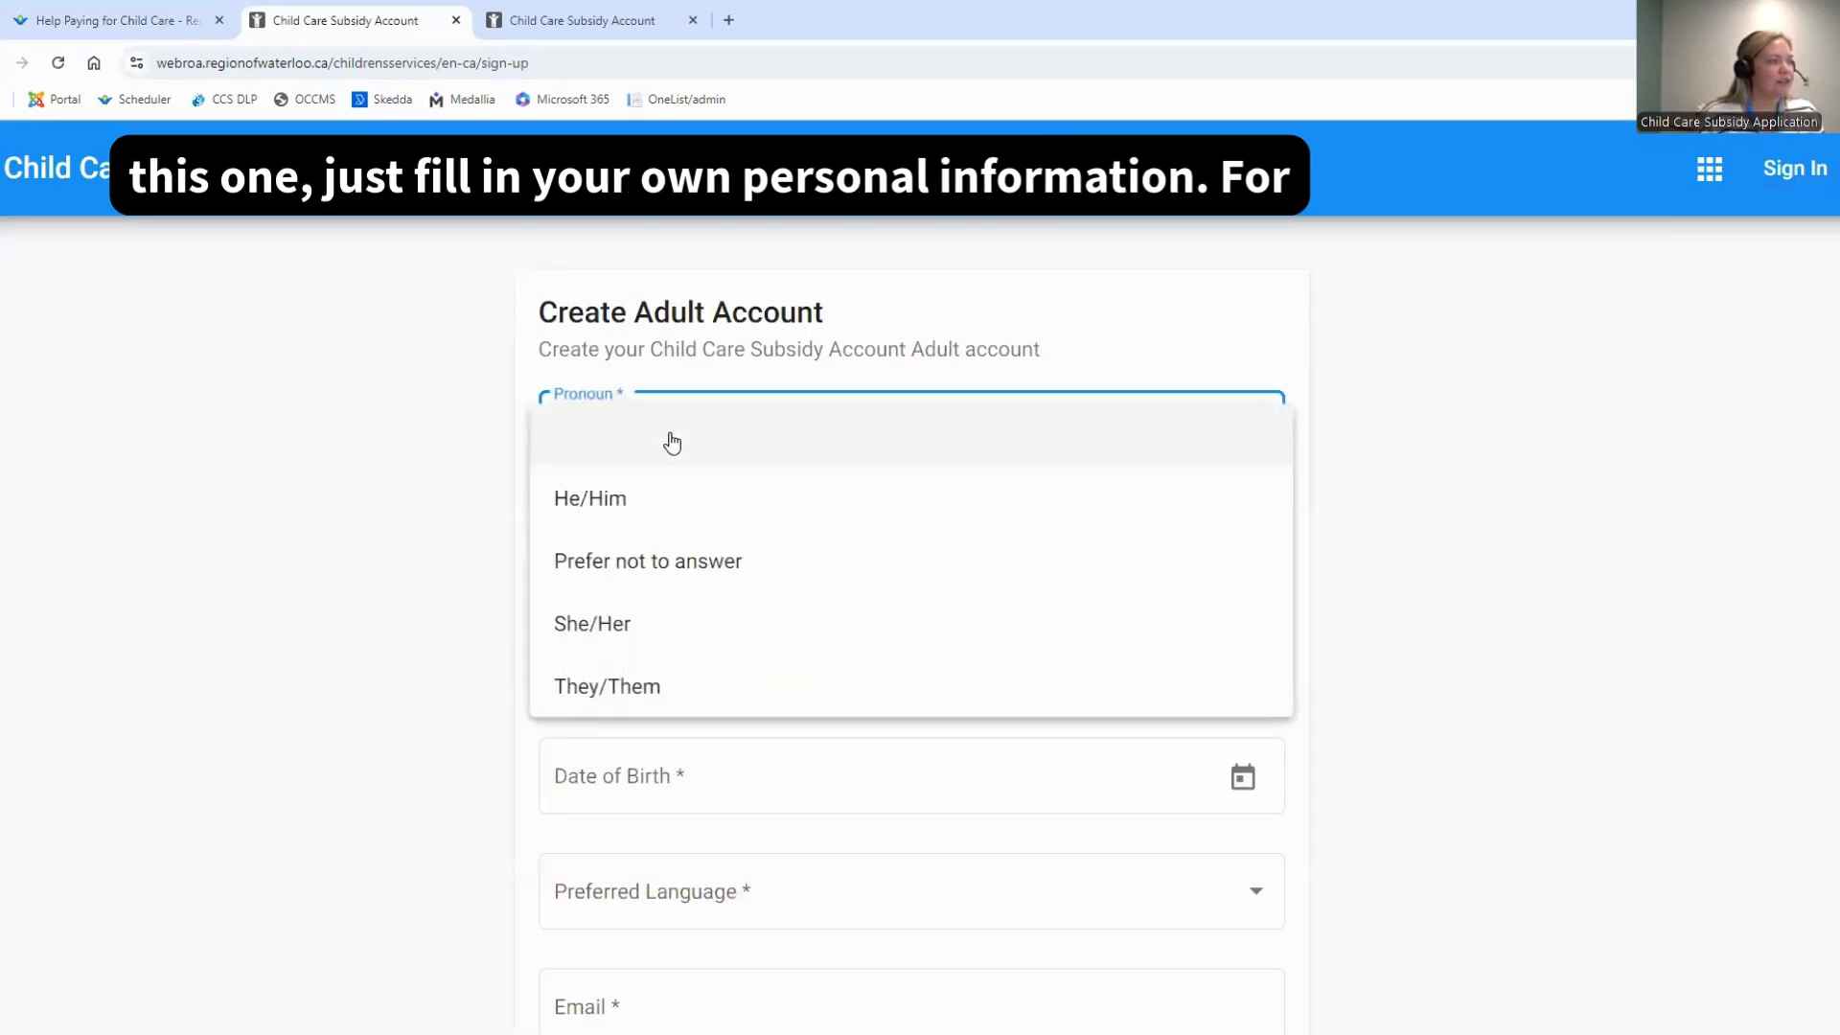
pyautogui.click(649, 618)
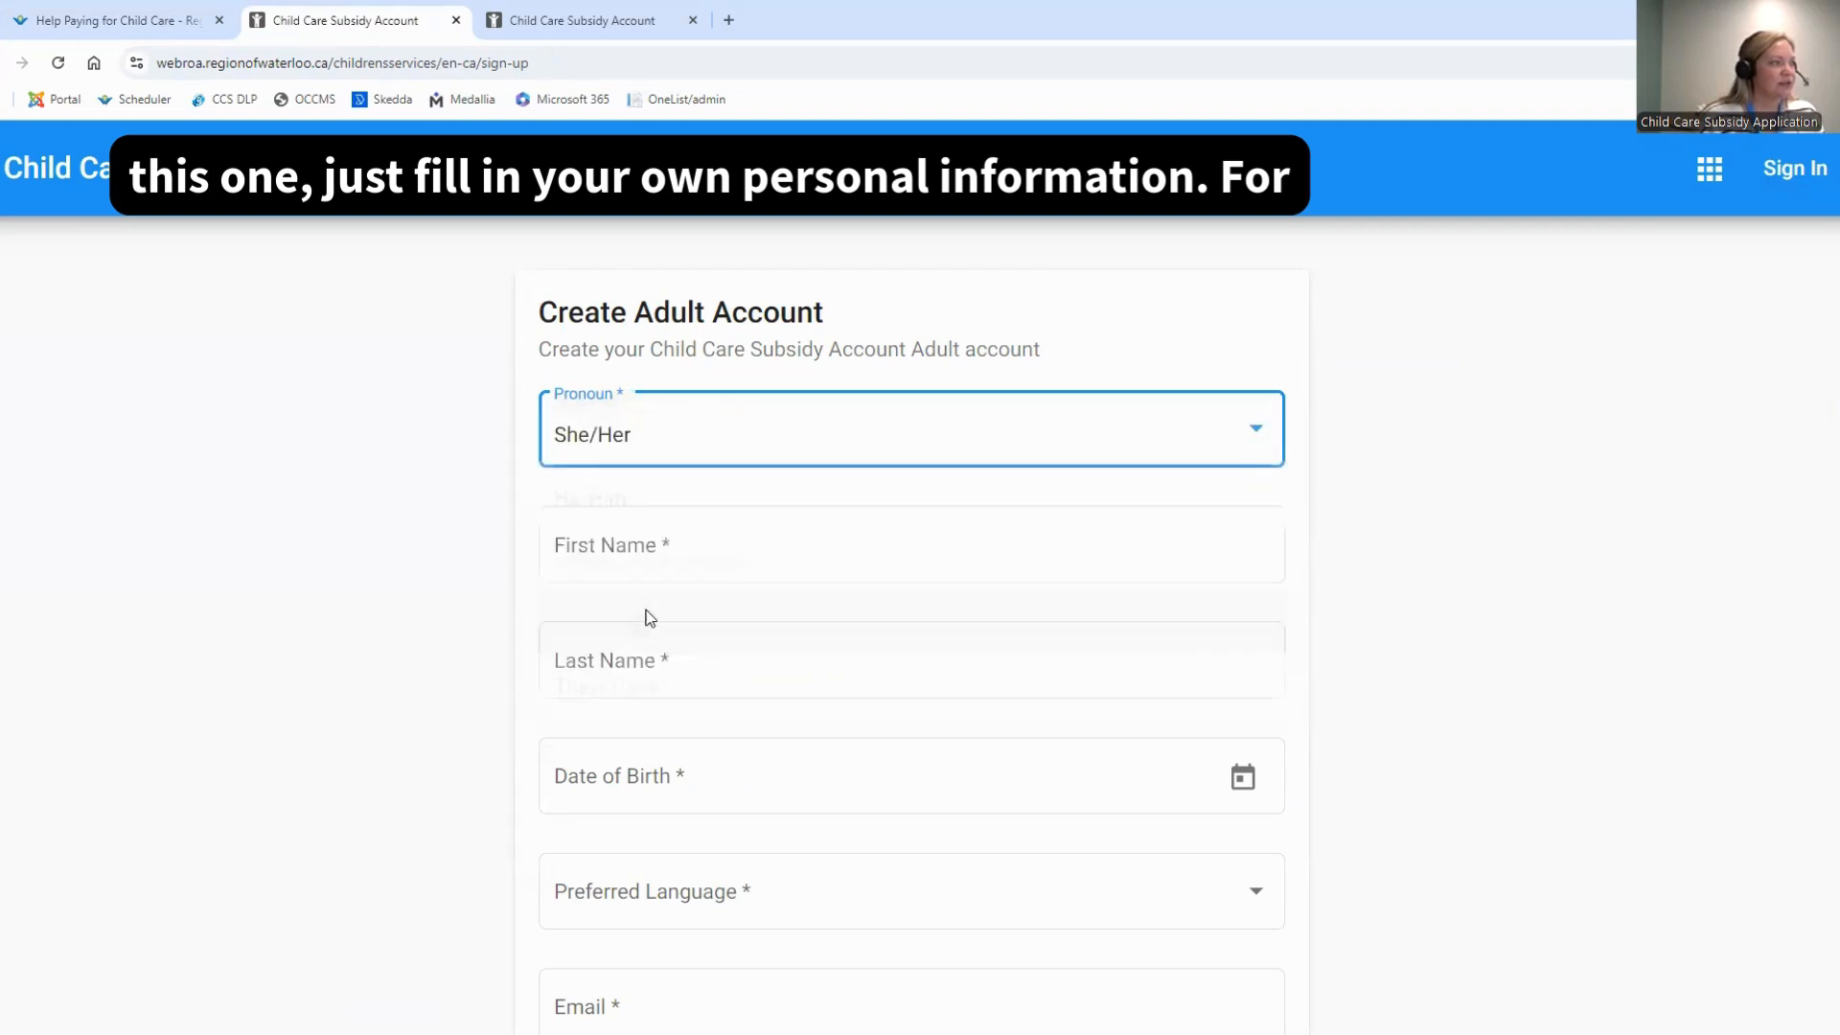
pyautogui.click(670, 543)
pyautogui.write('Test')
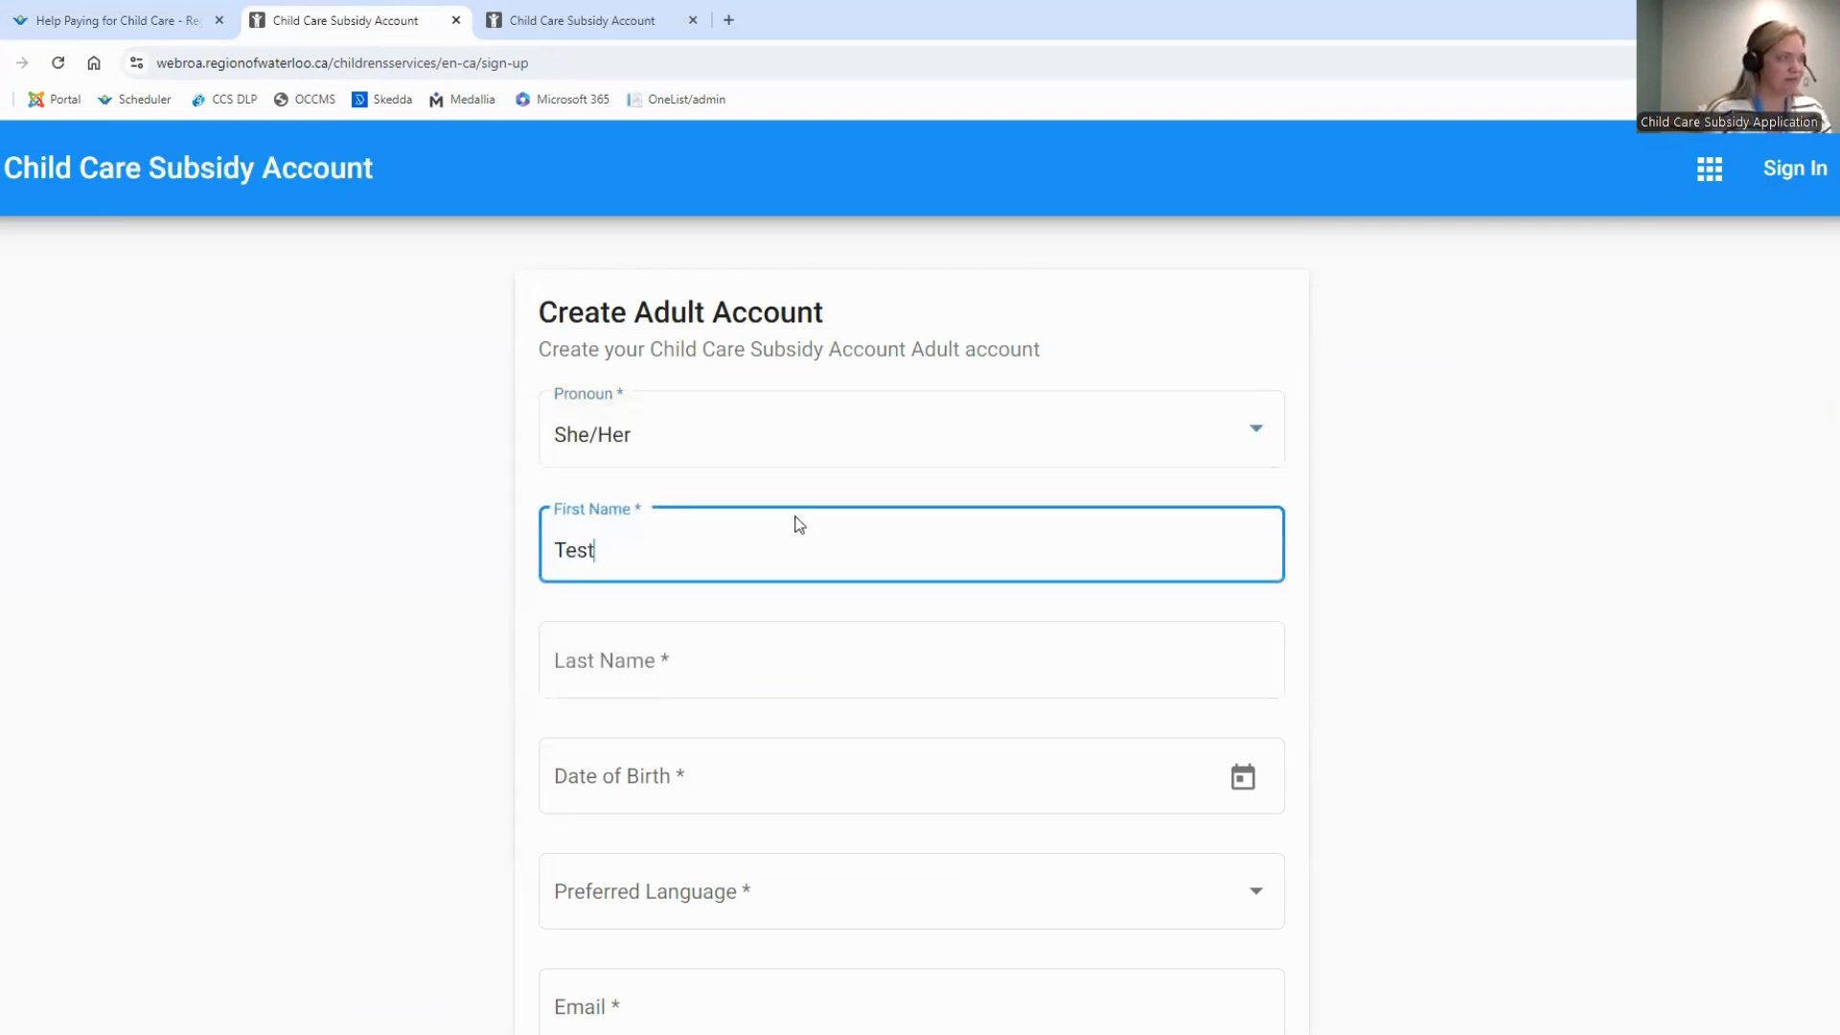
pyautogui.click(764, 690)
pyautogui.write('Parel')
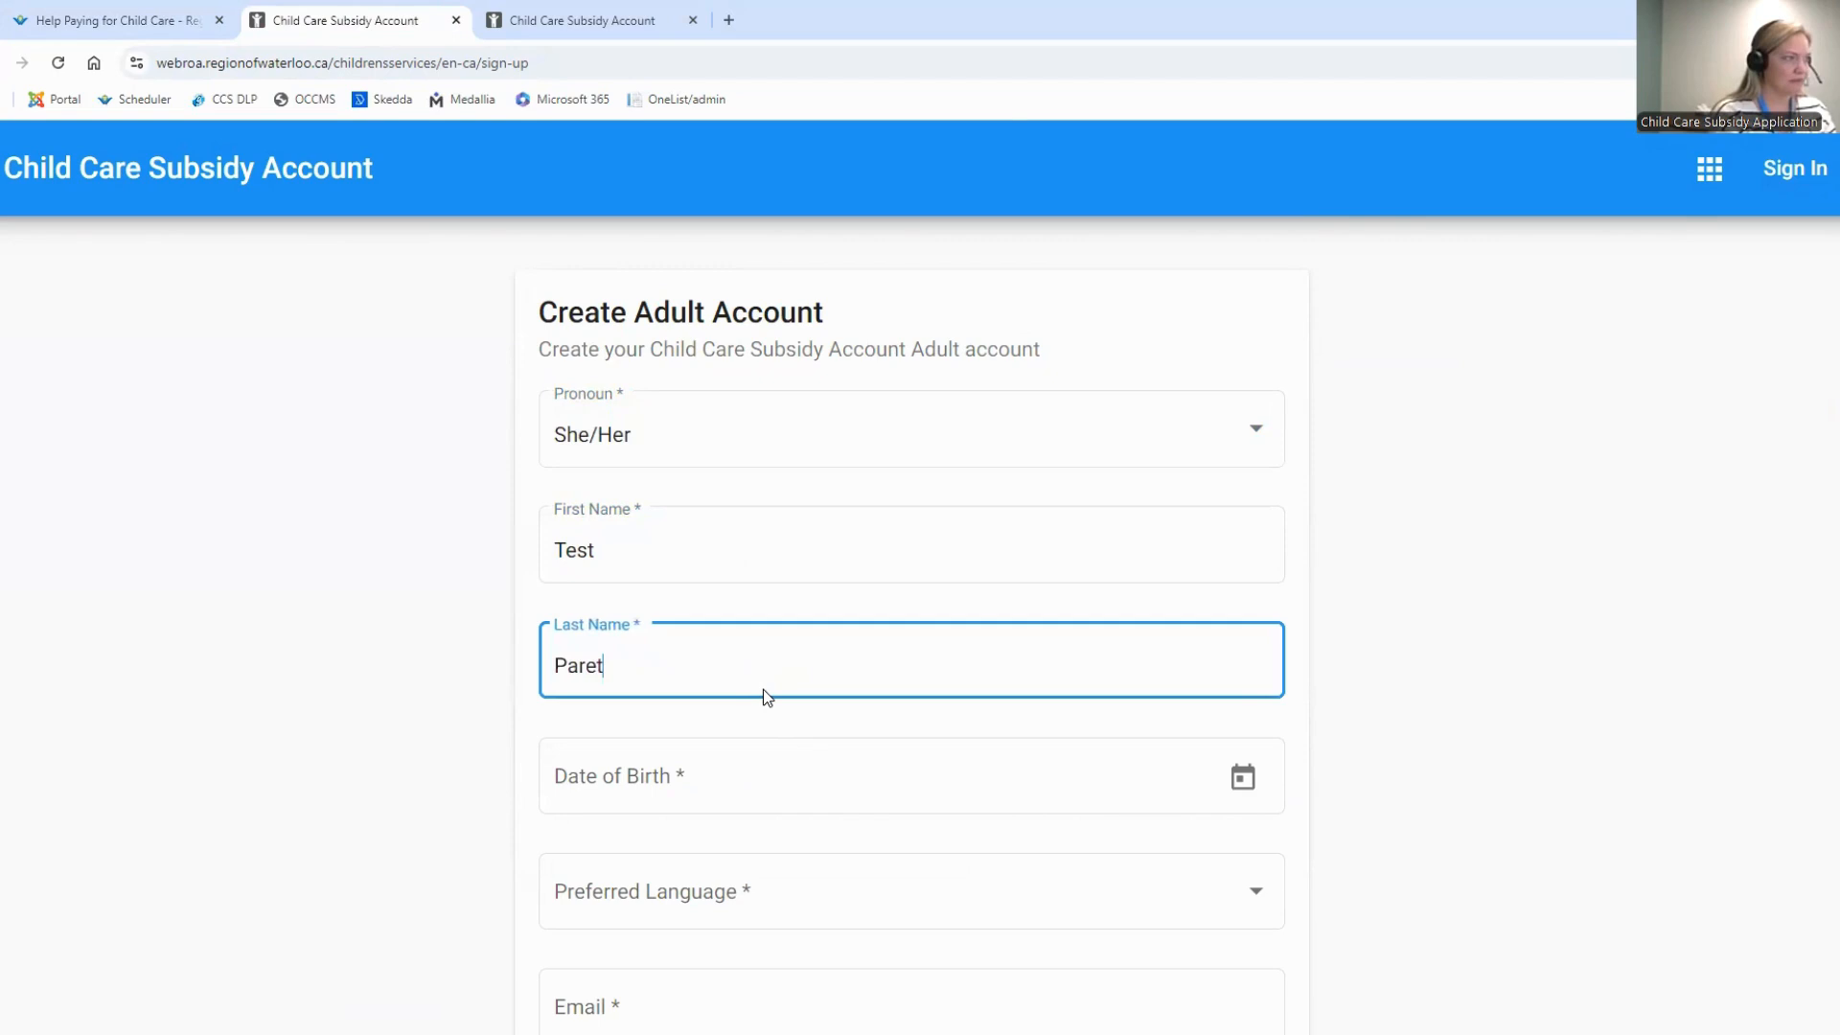
pyautogui.press('BackSpace')
pyautogui.write('nt')
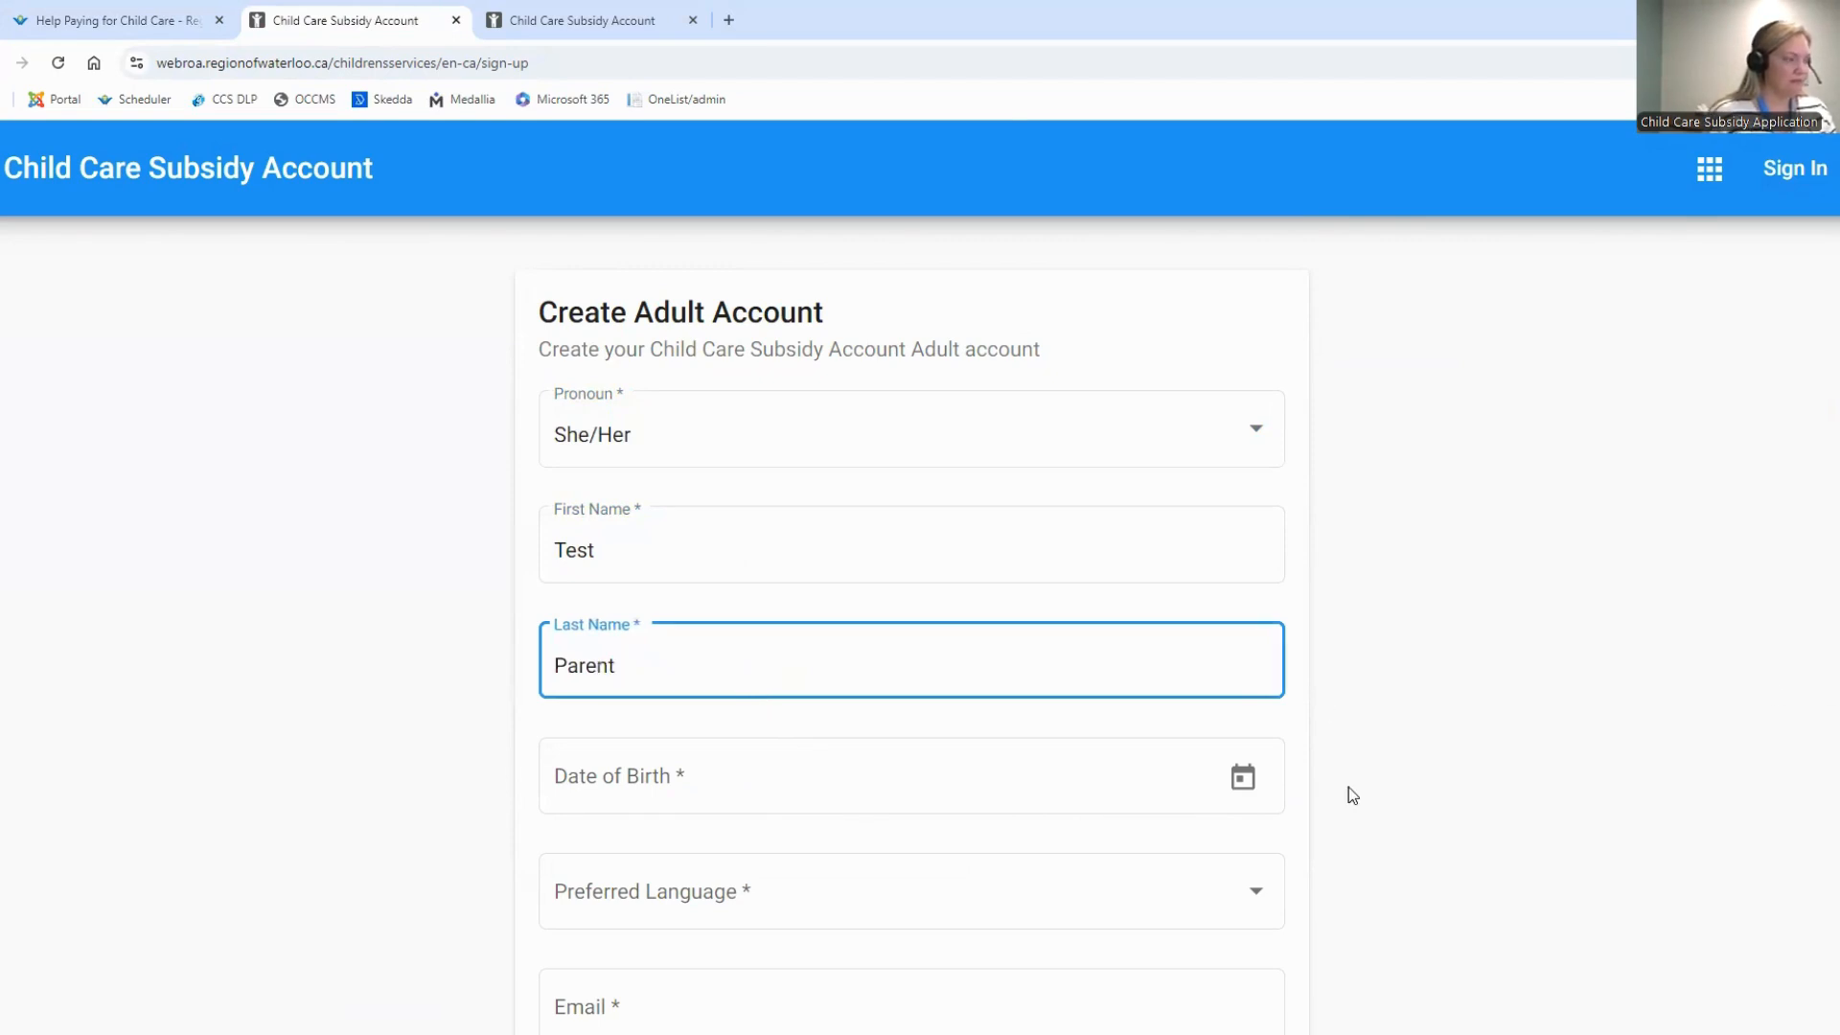
# Choose the parent's date of birth from the calendar in the adult account form
pyautogui.click(896, 767)
pyautogui.click(1254, 780)
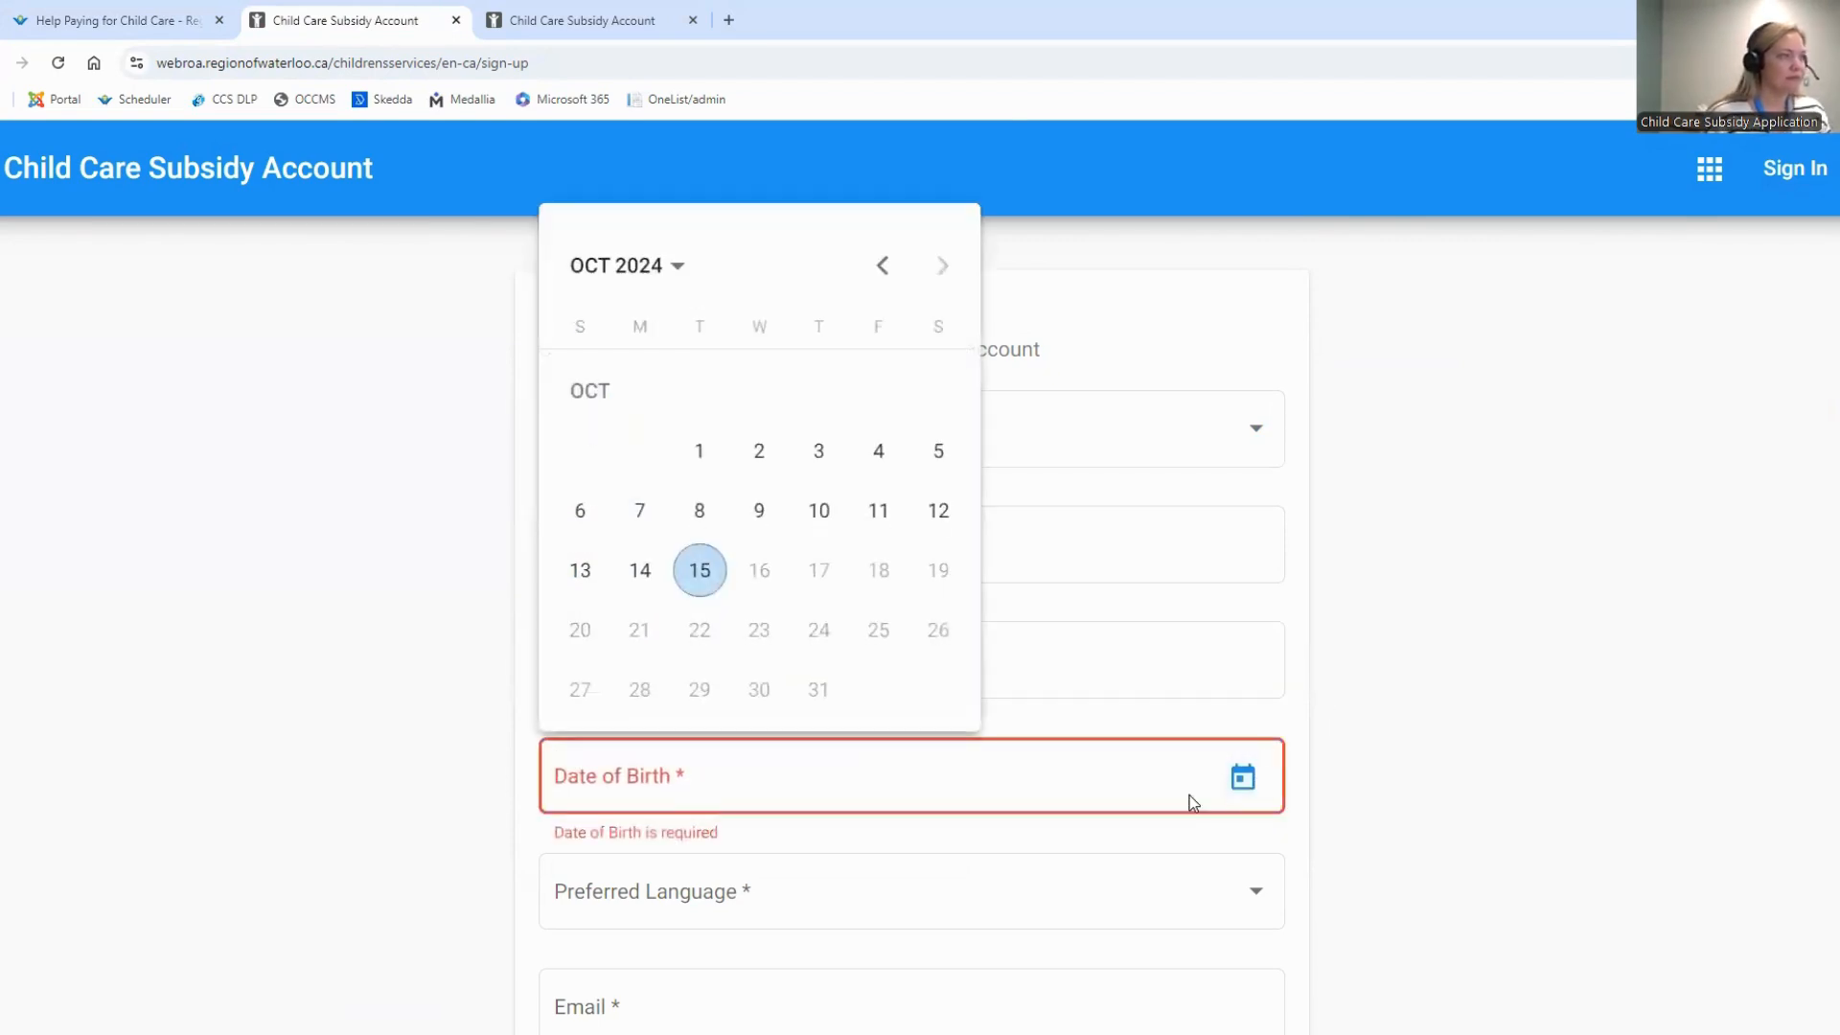
pyautogui.click(666, 265)
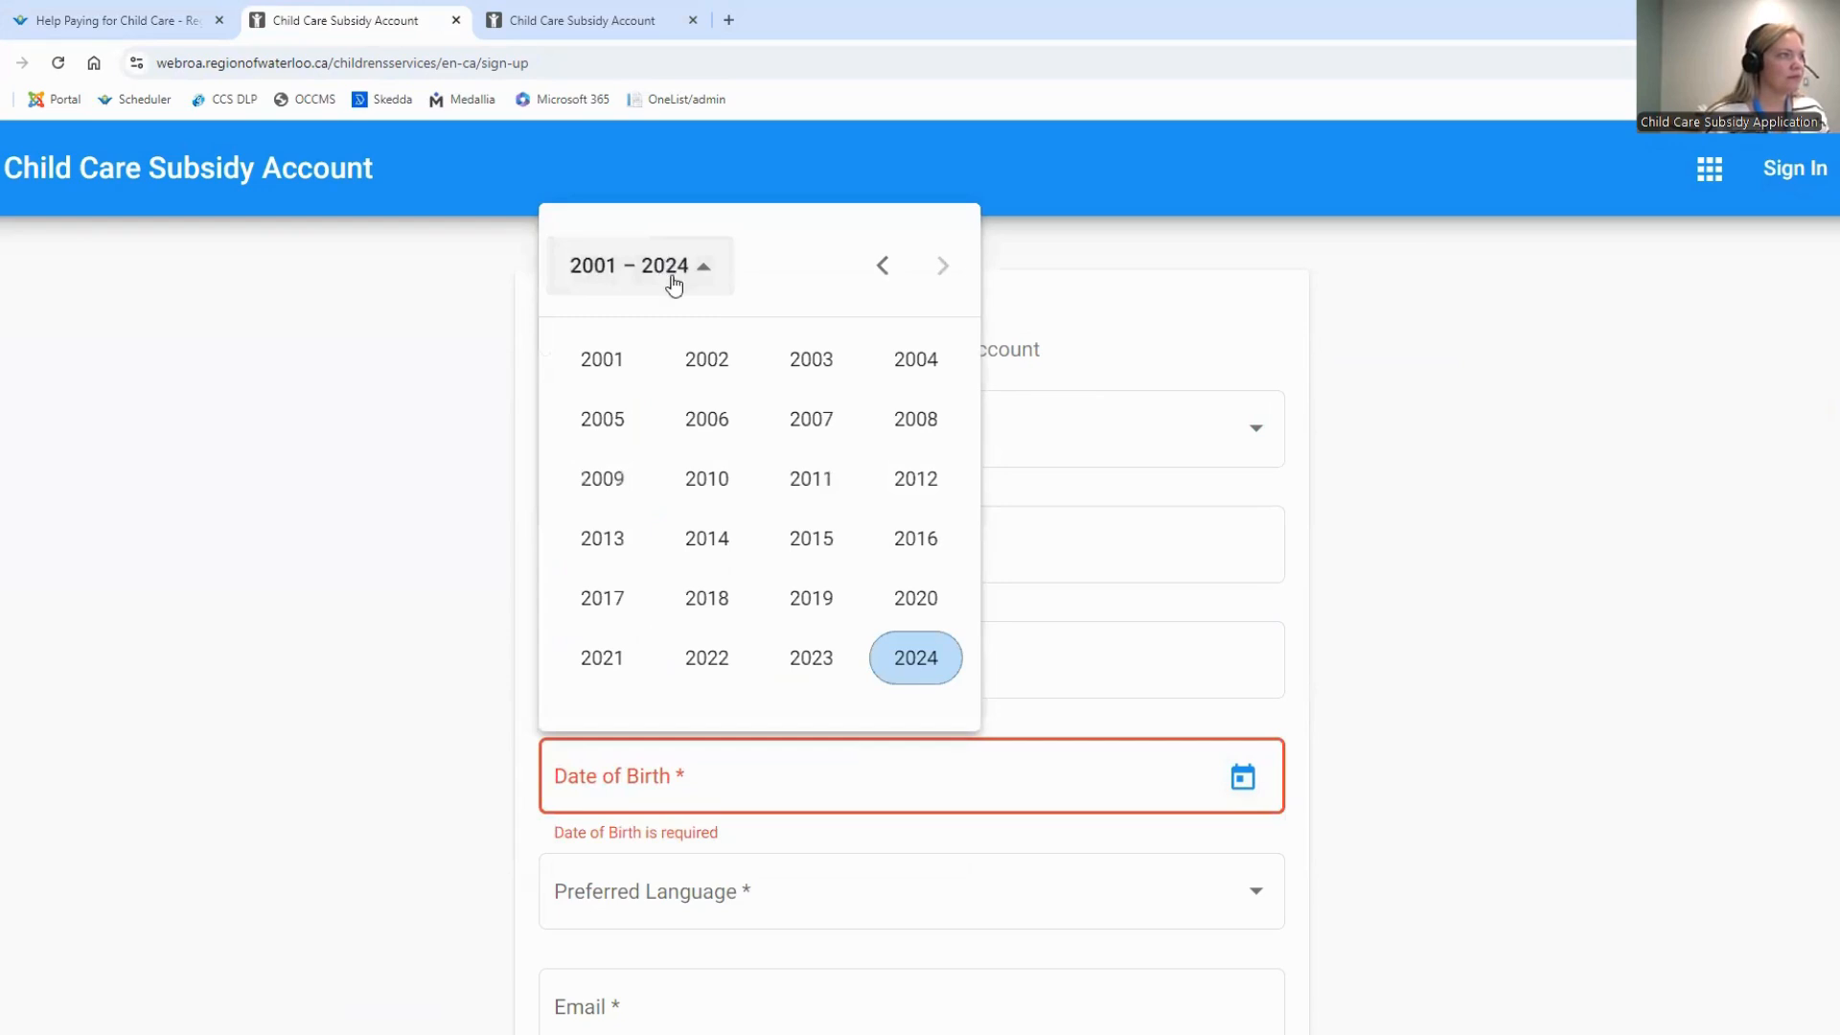
pyautogui.click(886, 268)
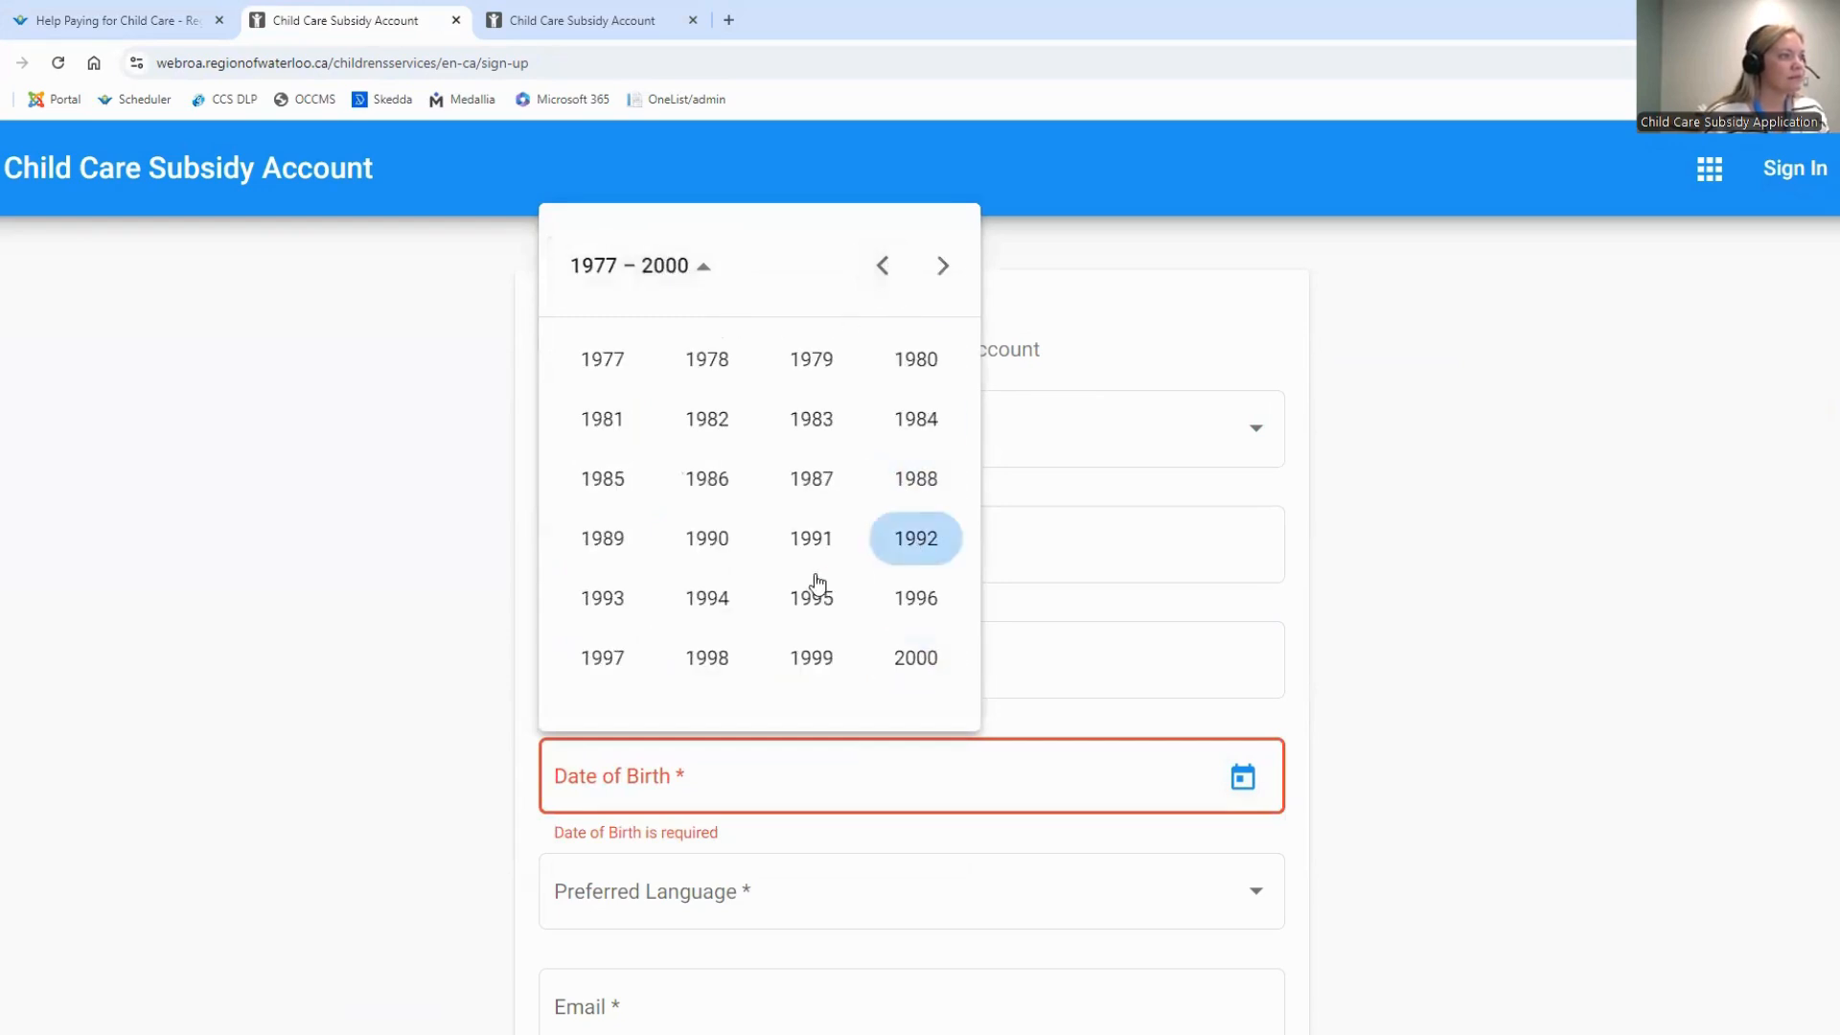
pyautogui.click(714, 538)
pyautogui.click(613, 429)
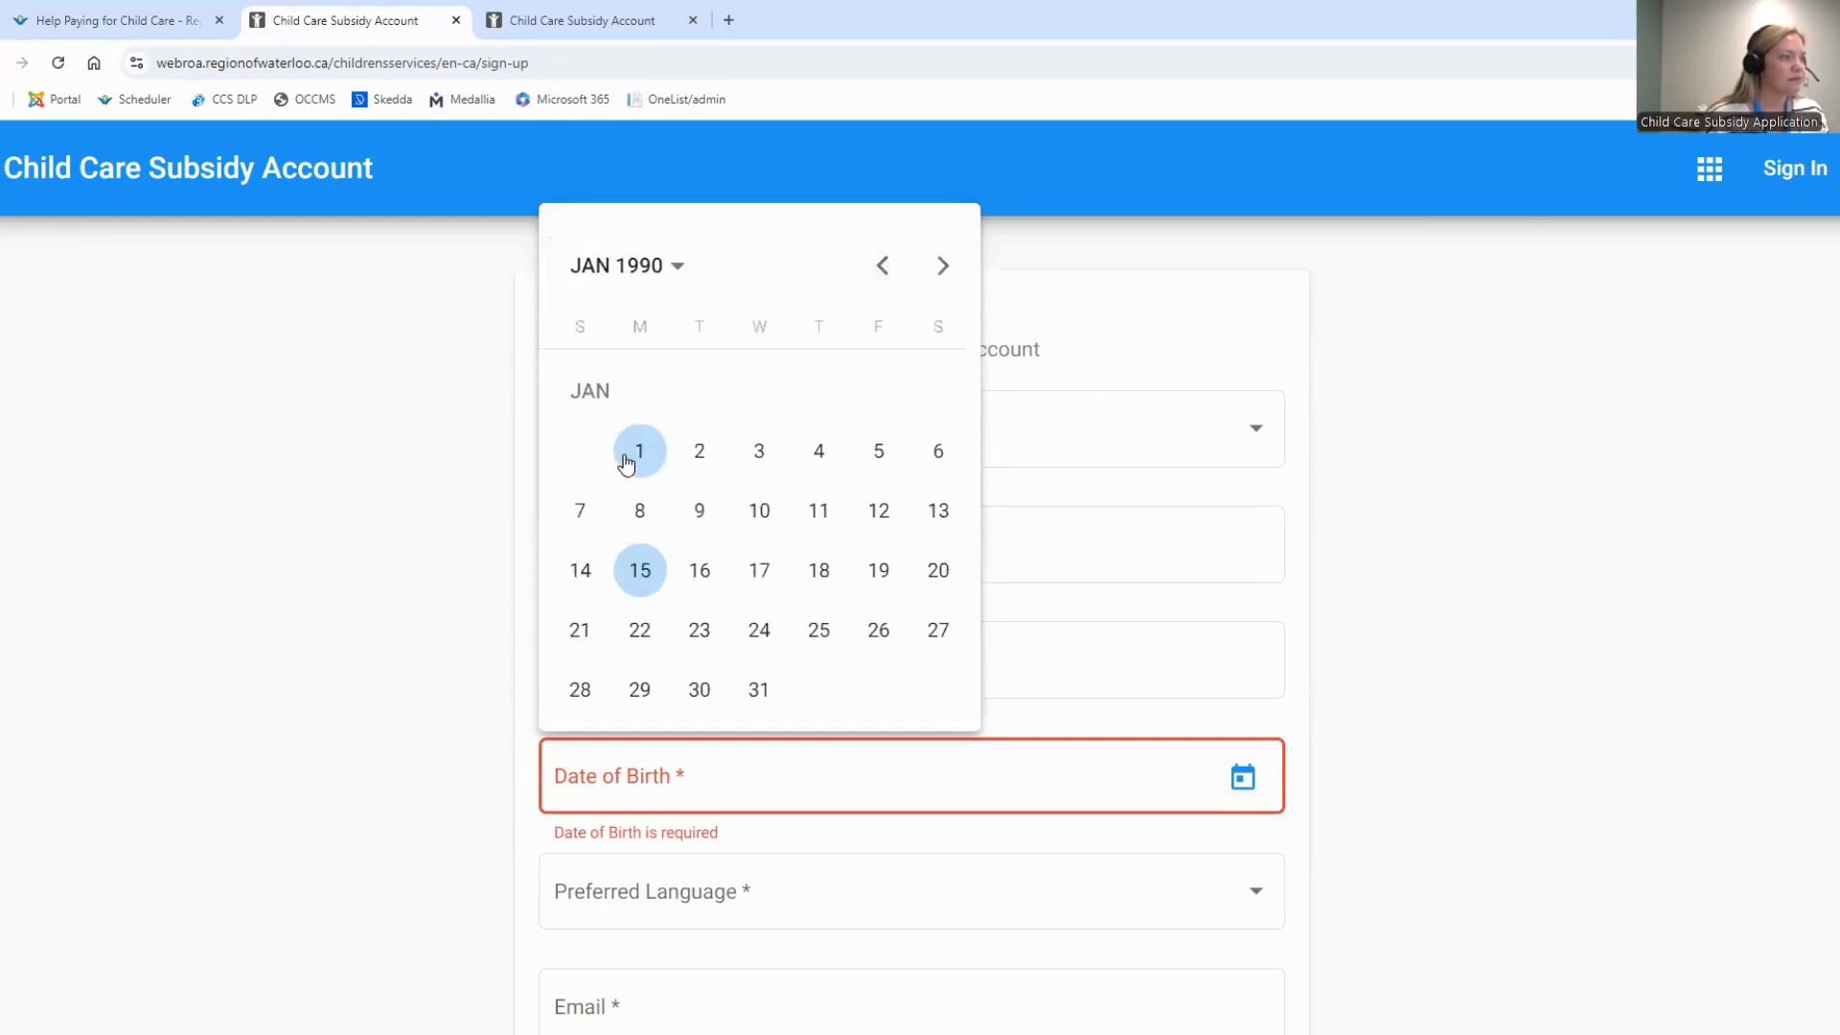
pyautogui.click(625, 458)
# Set the preferred language to English in the adult account form
pyautogui.scroll(-2, 813, 698)
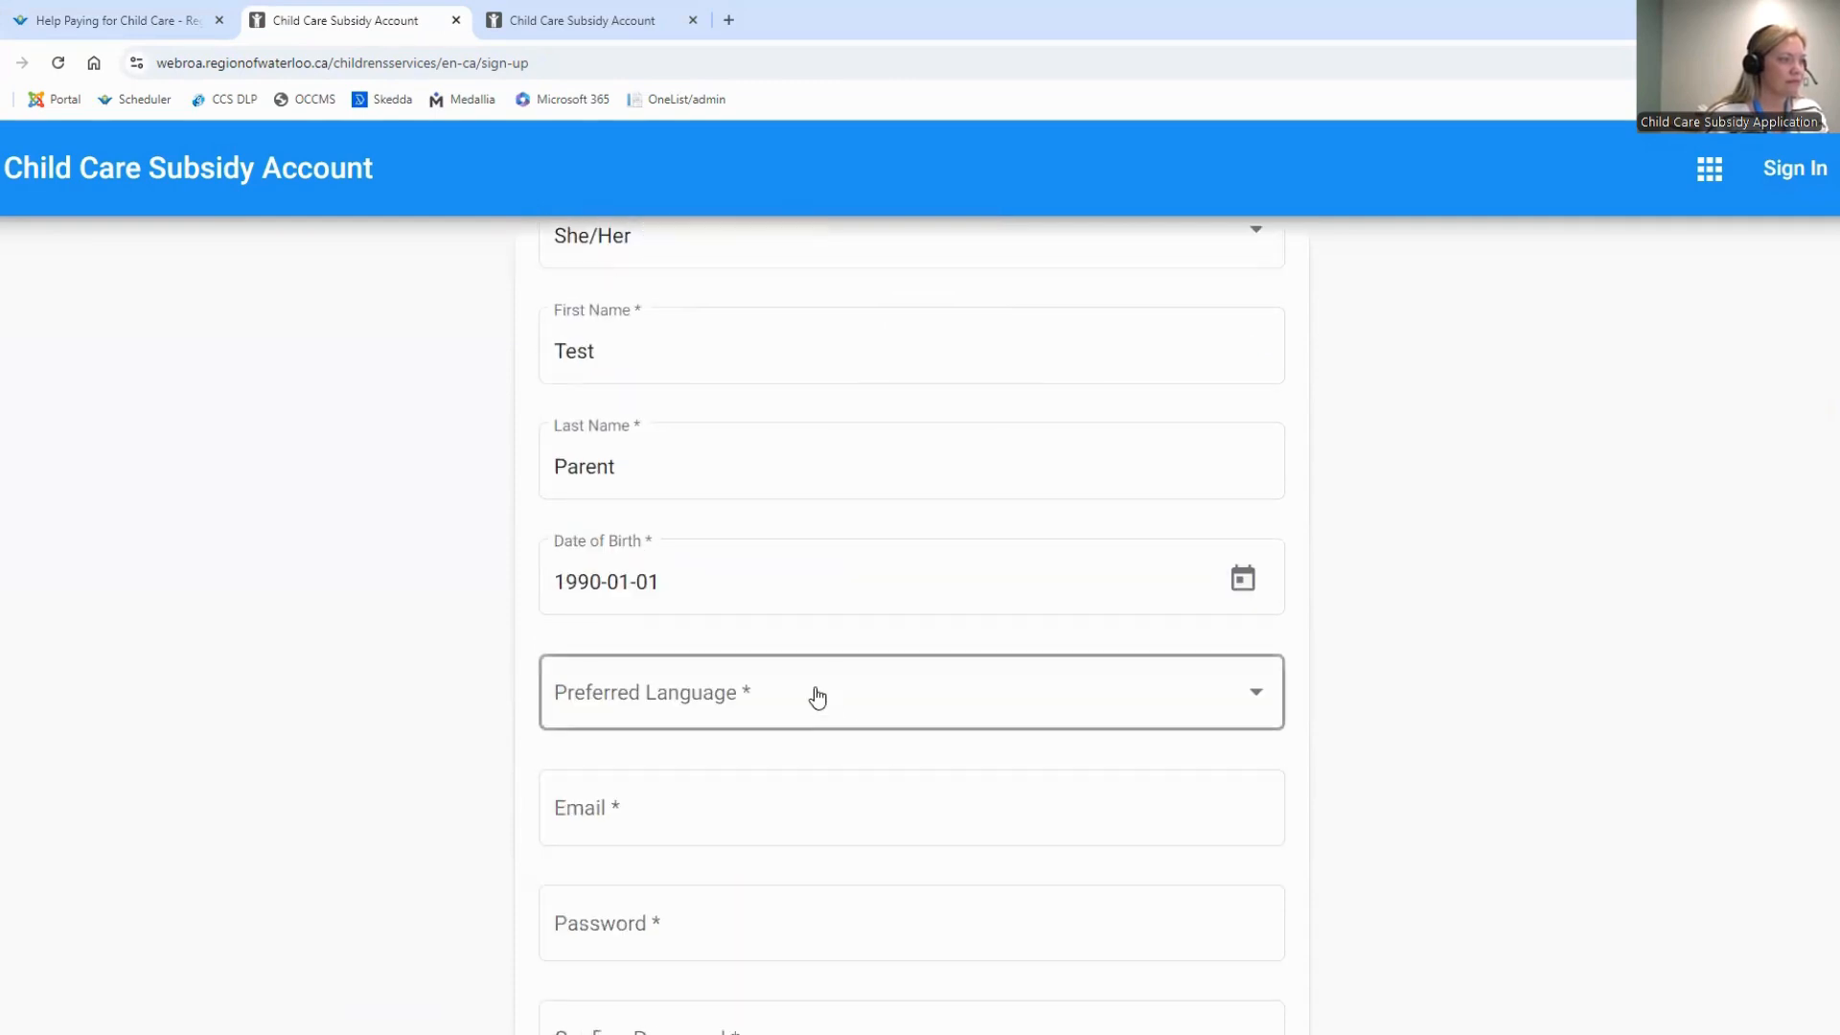
pyautogui.click(807, 704)
pyautogui.click(744, 764)
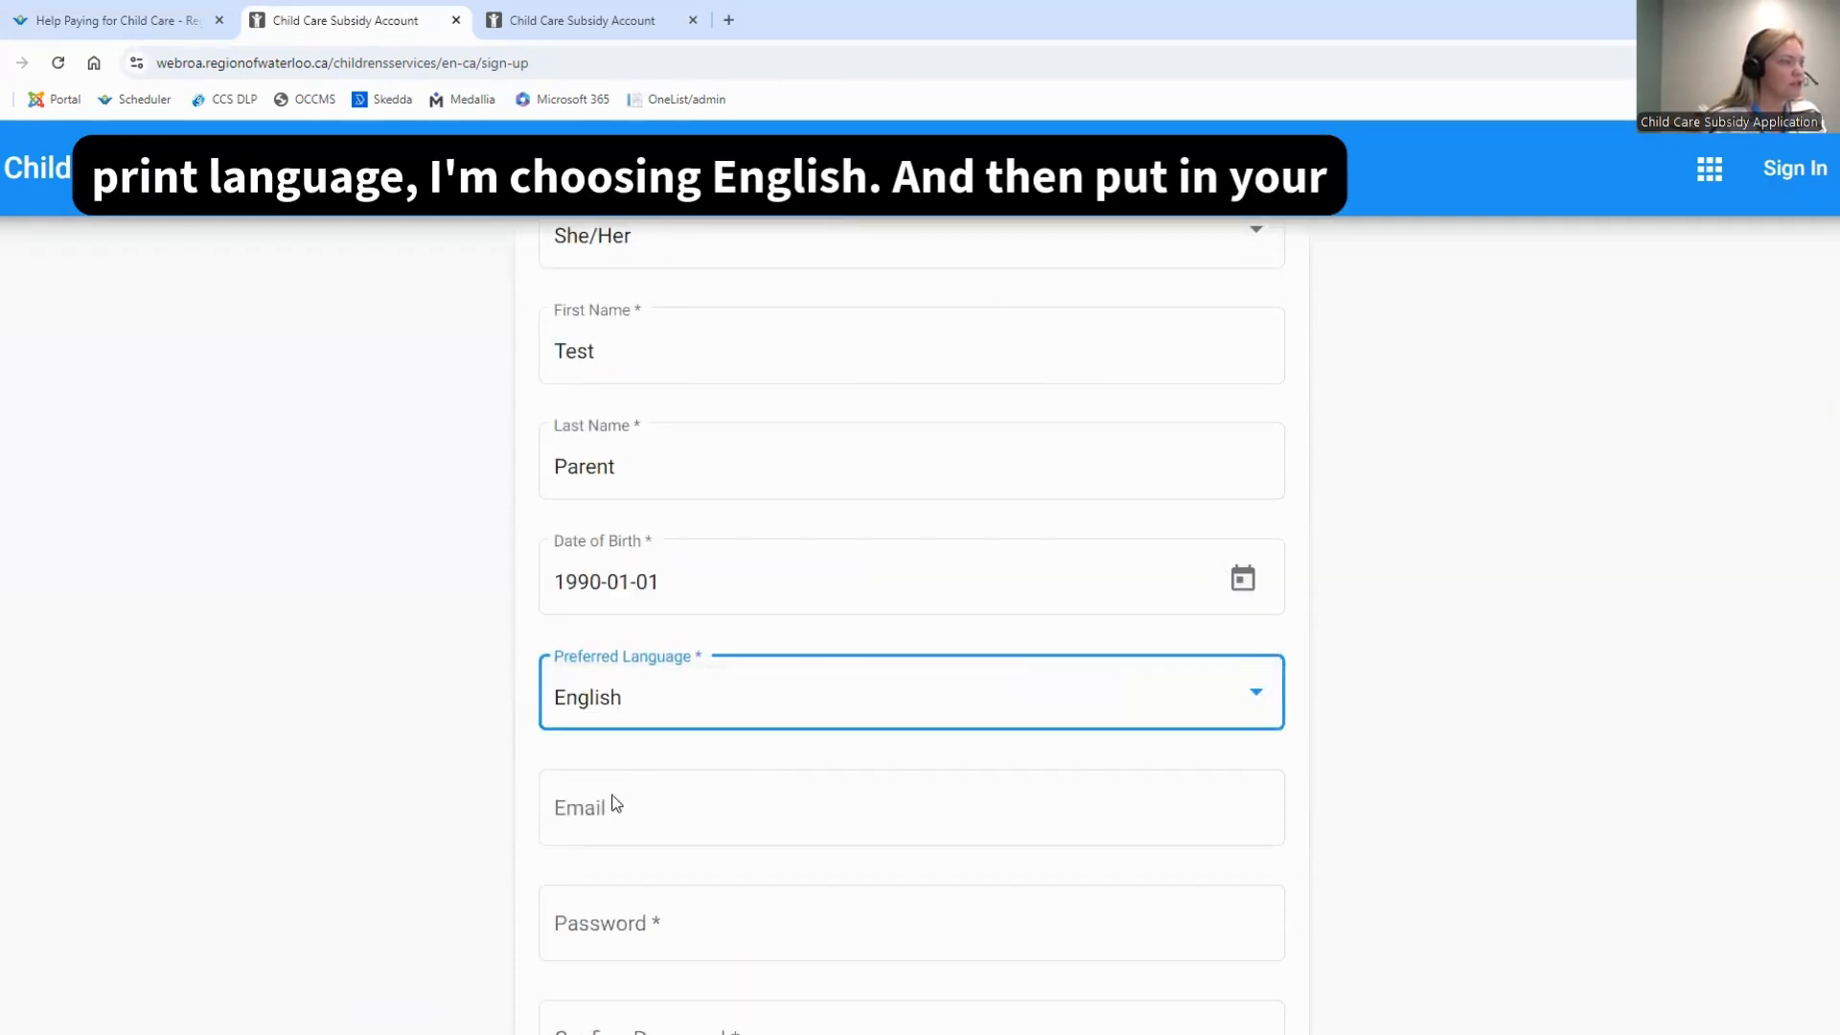
# Enter the parent's e-mail address in the adult account form
pyautogui.click(648, 815)
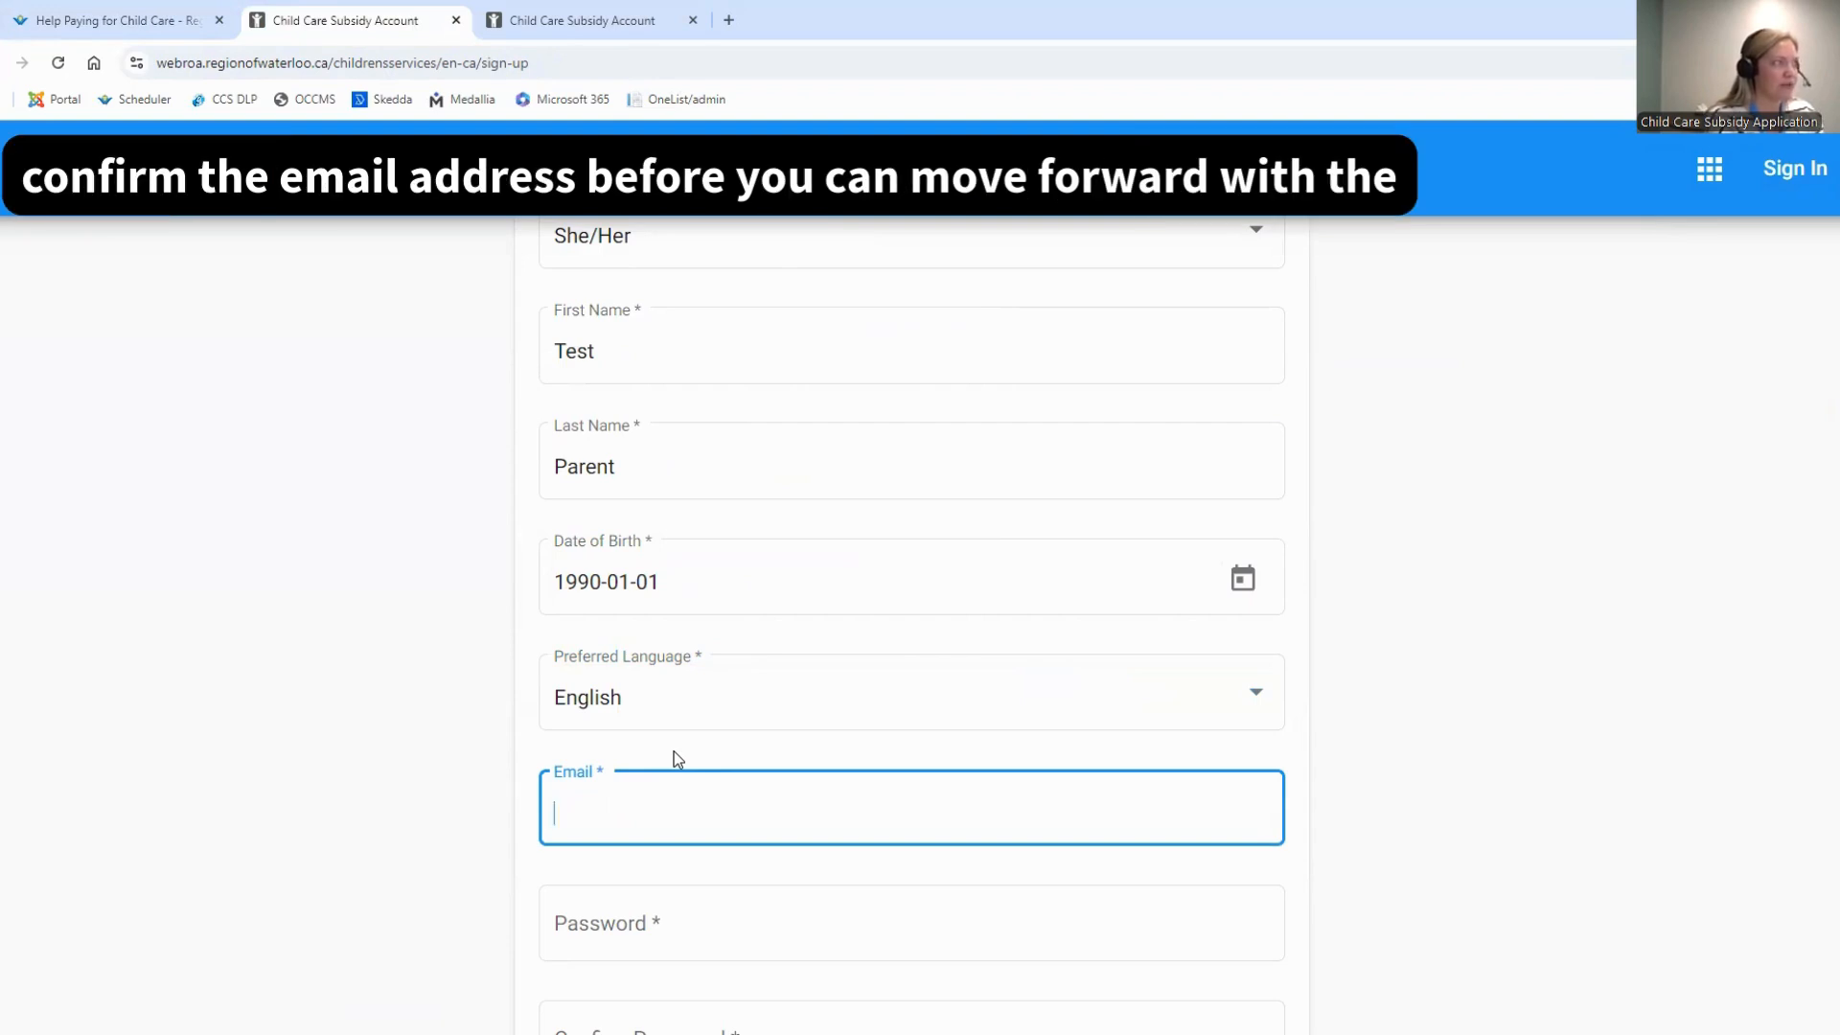
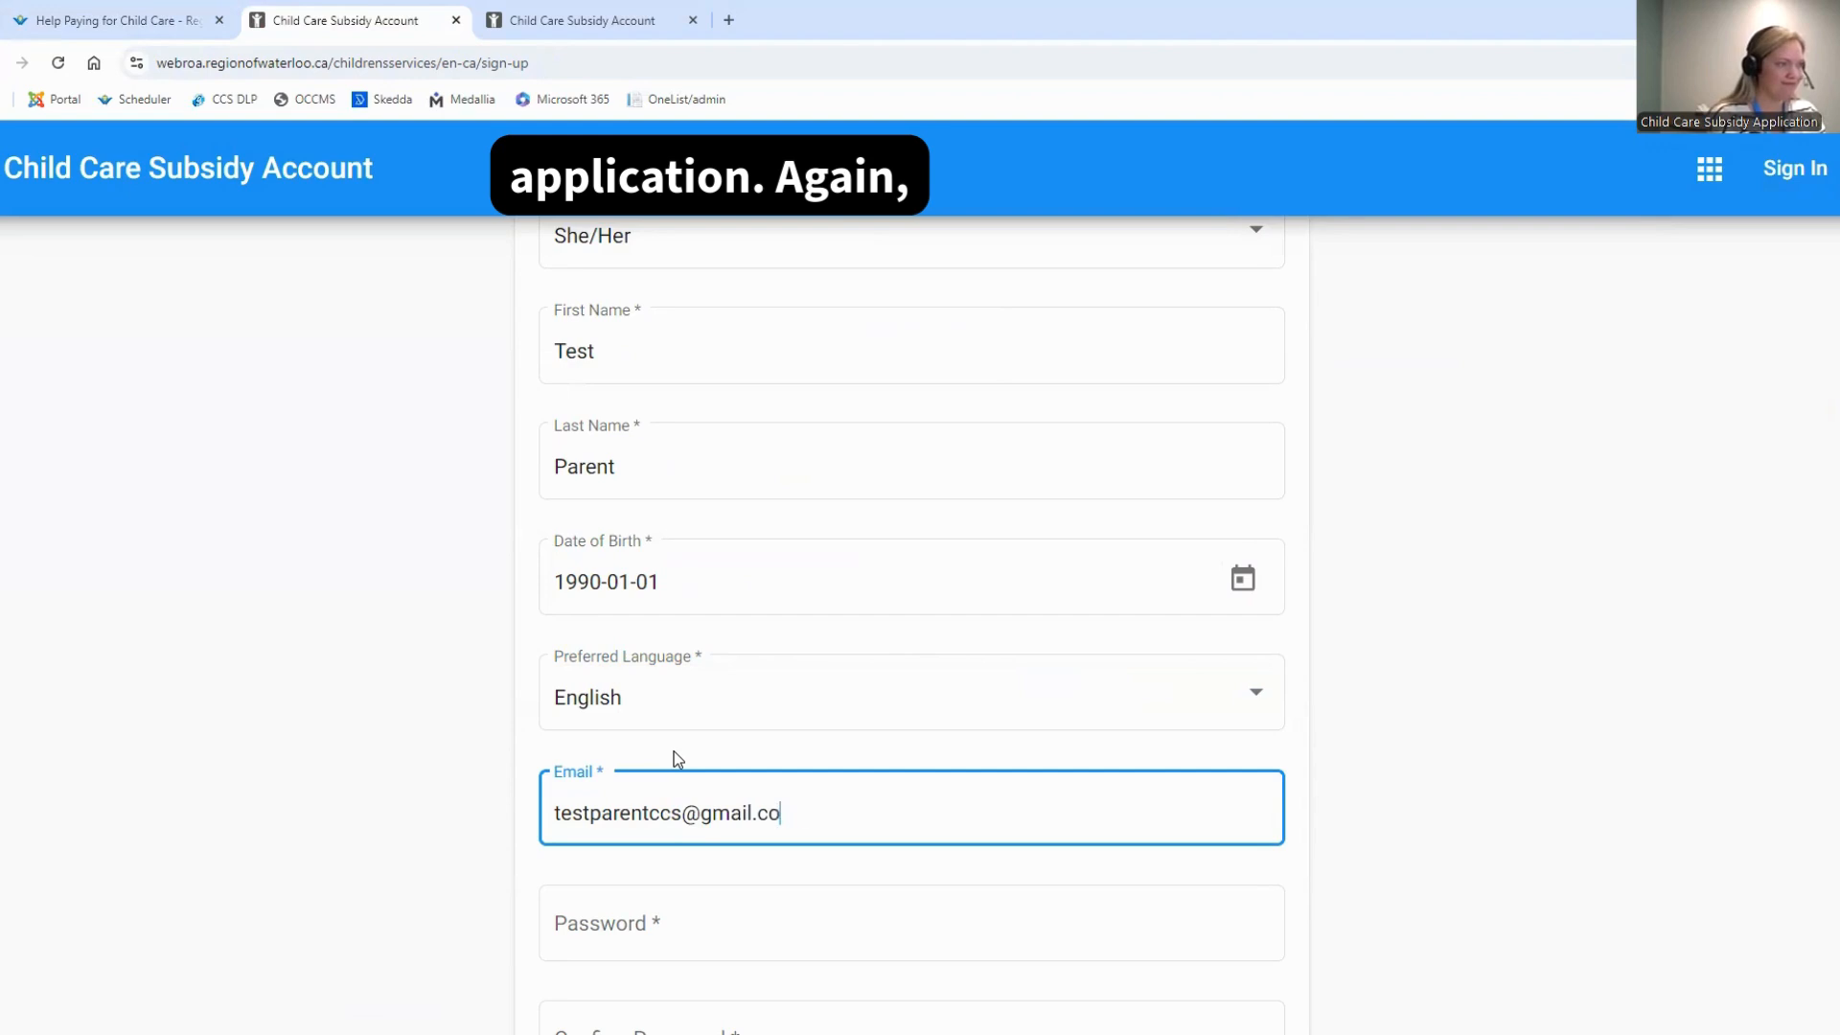
# Enter the account password and repeat it in the Confirm Password field
pyautogui.press('Tab')
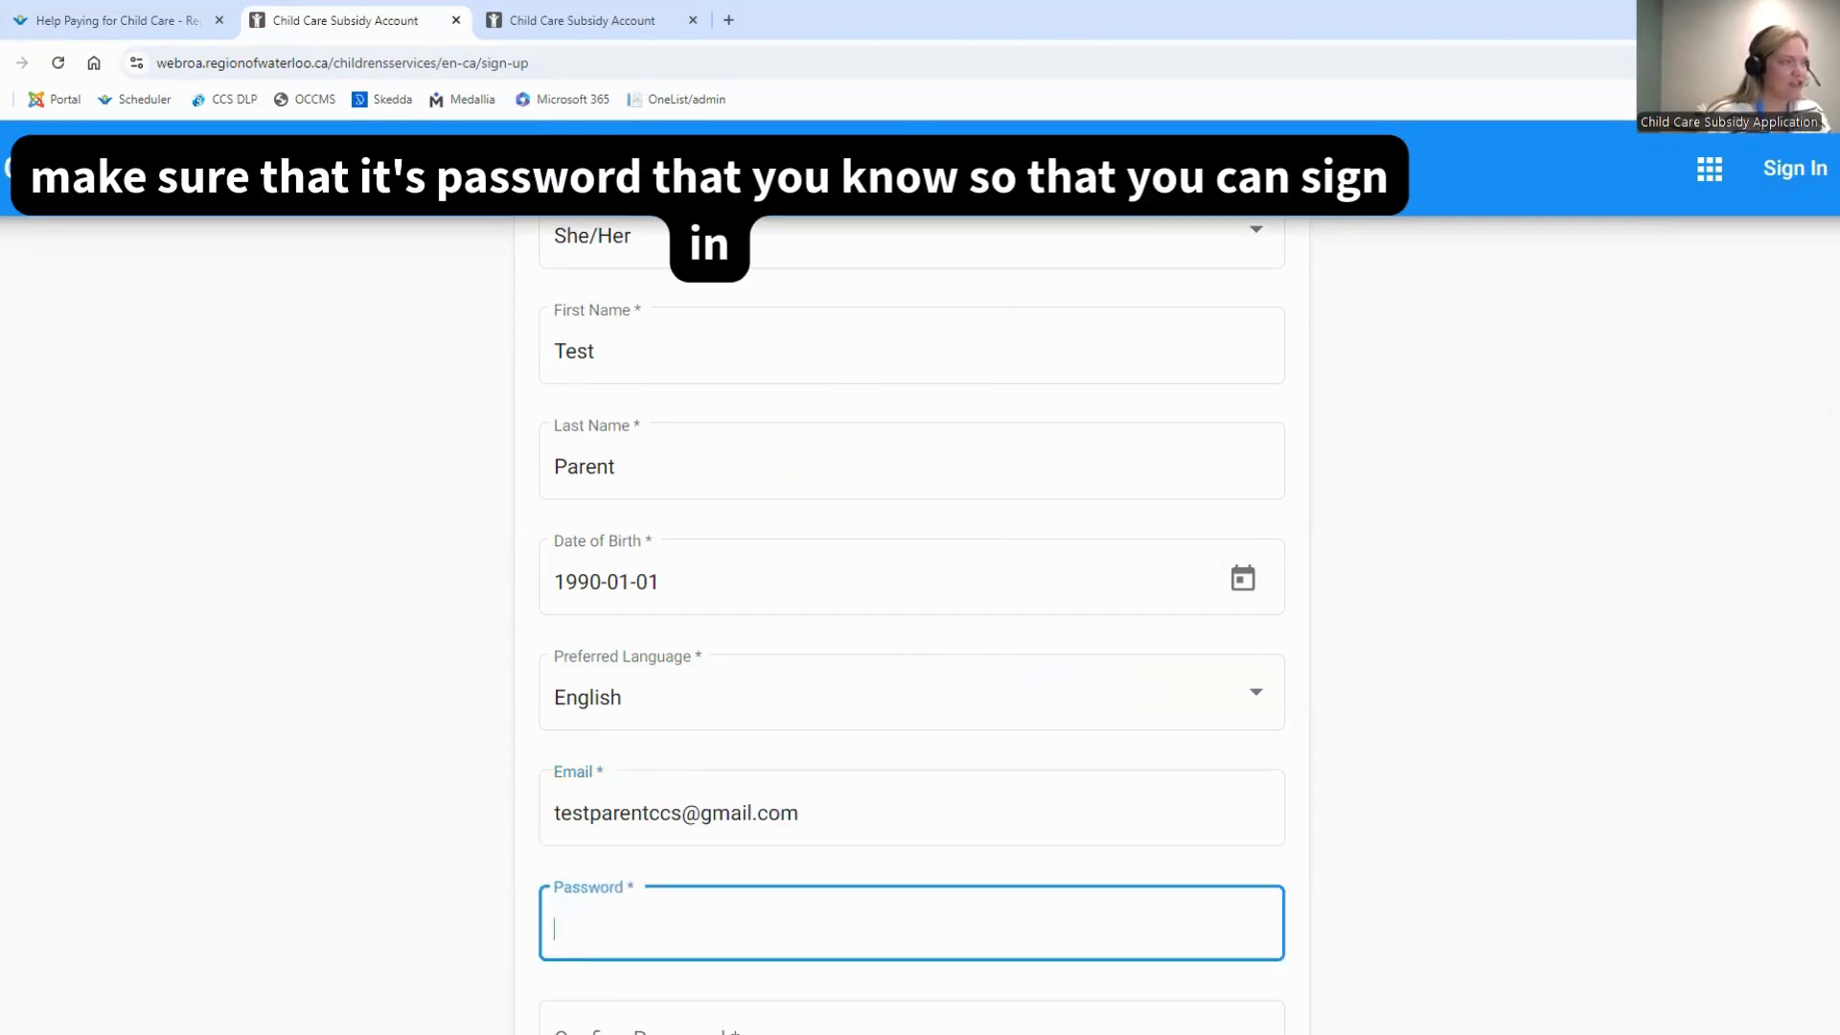
pyautogui.scroll(-3, 941, 756)
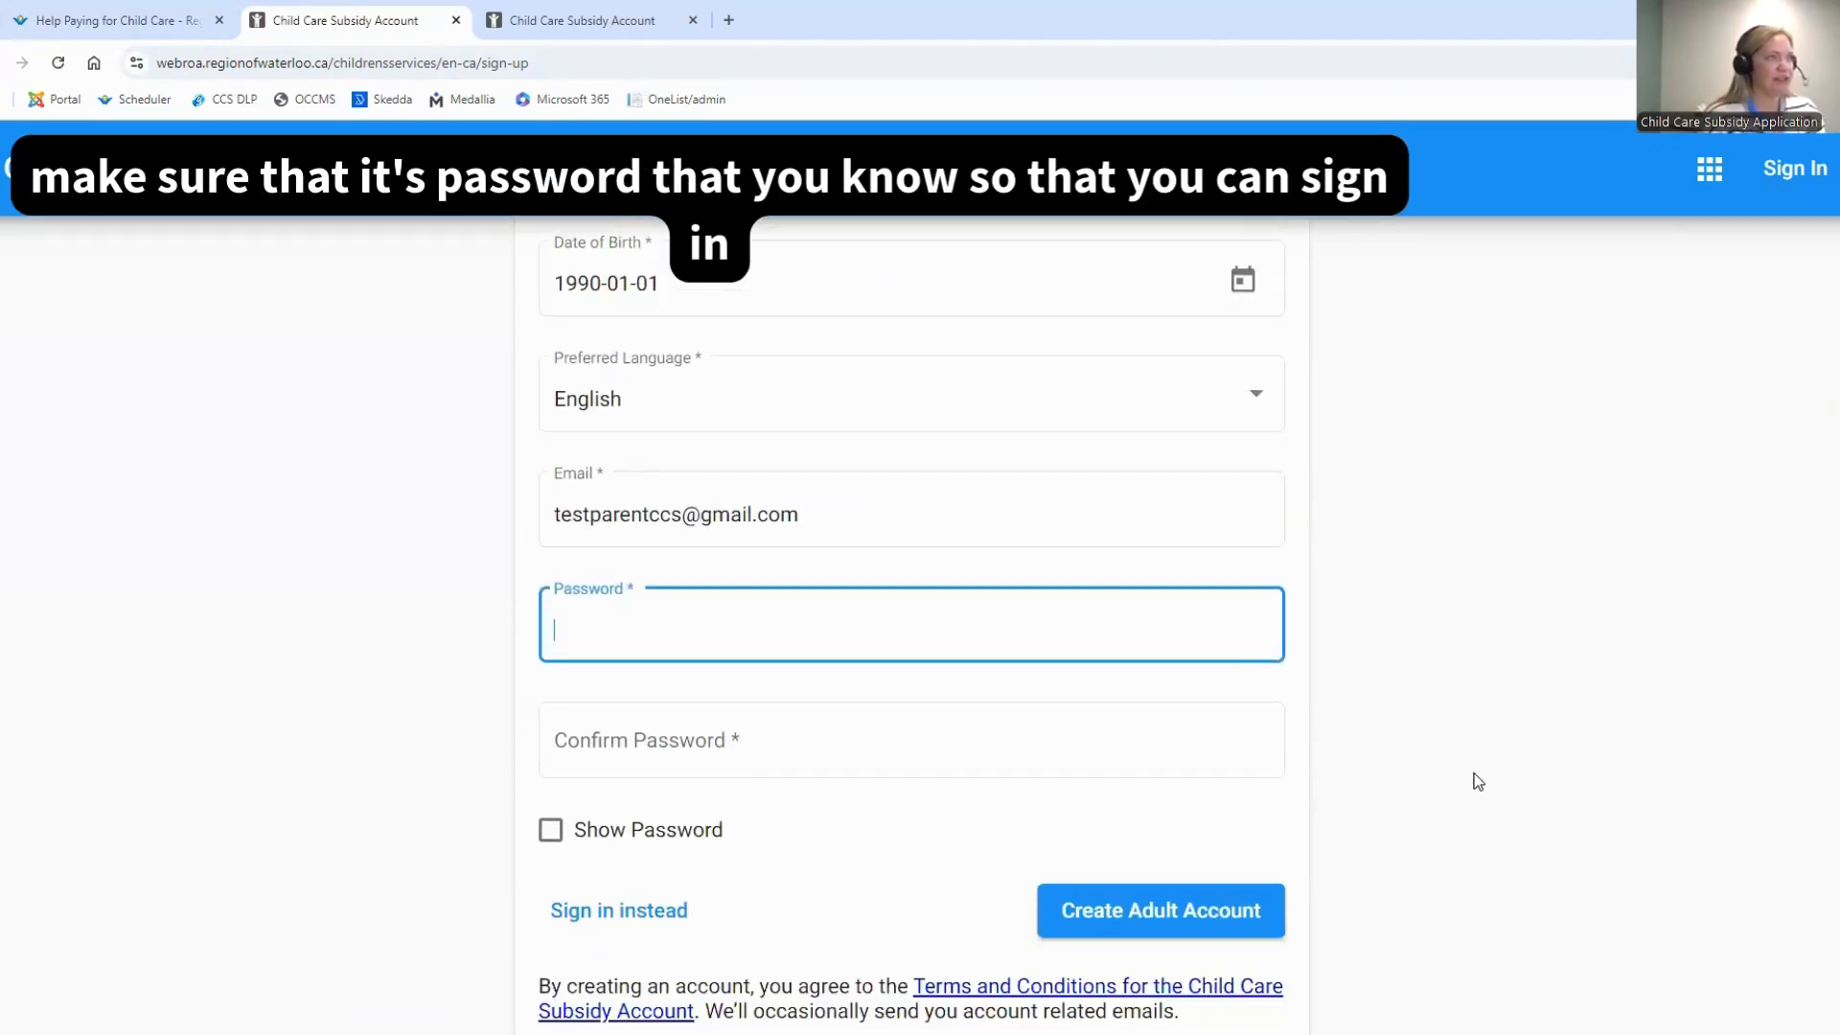
pyautogui.write('•••')
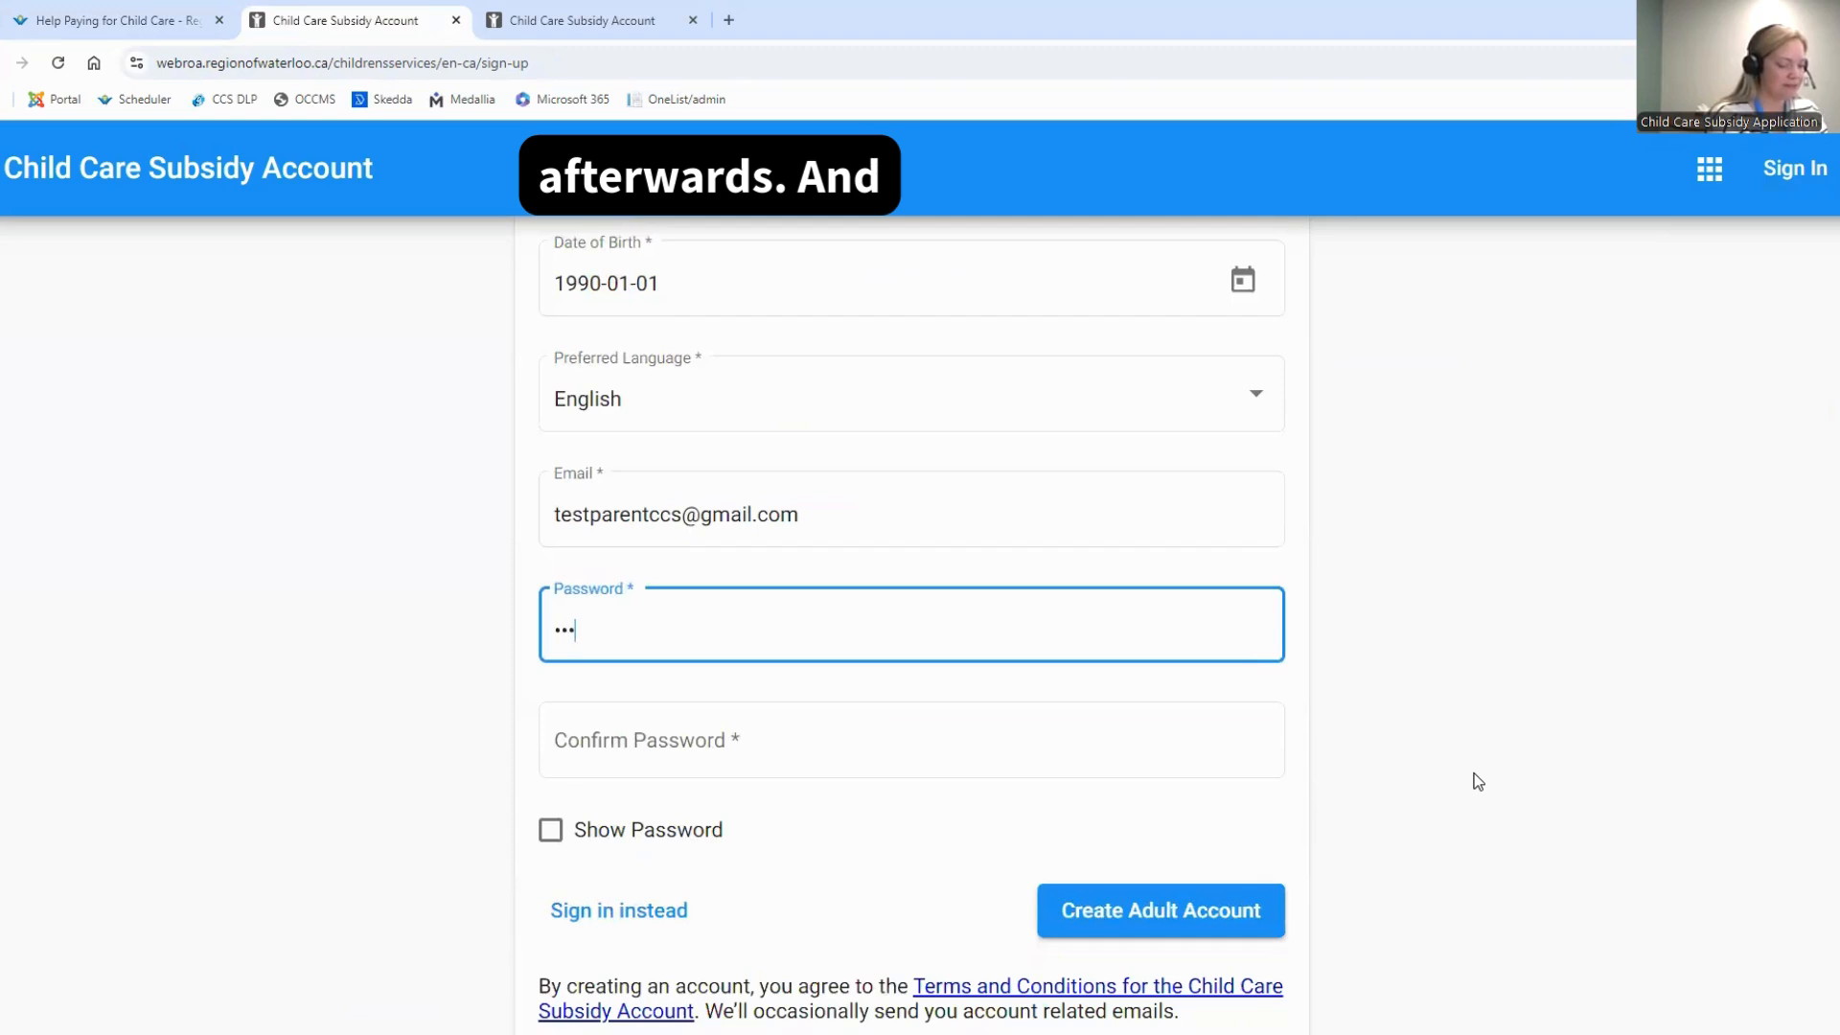
pyautogui.write('•••••')
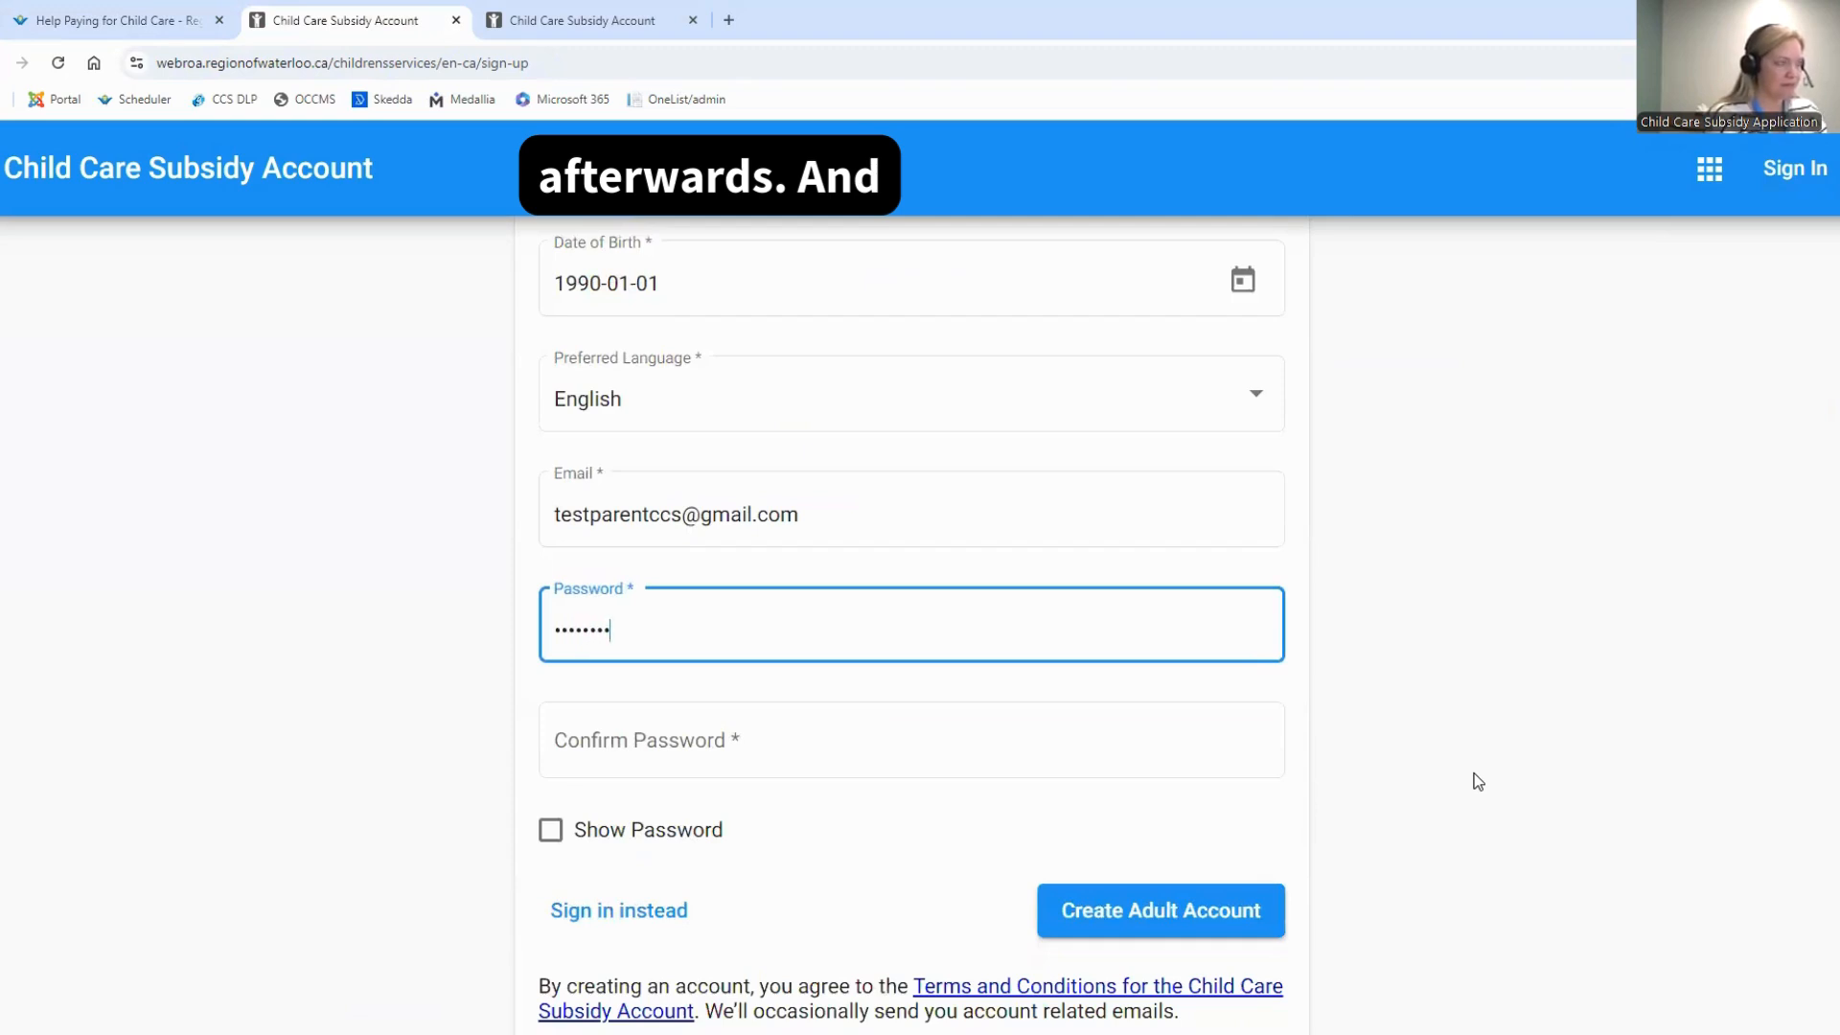
pyautogui.write('•')
pyautogui.press('Tab')
pyautogui.write('••••••')
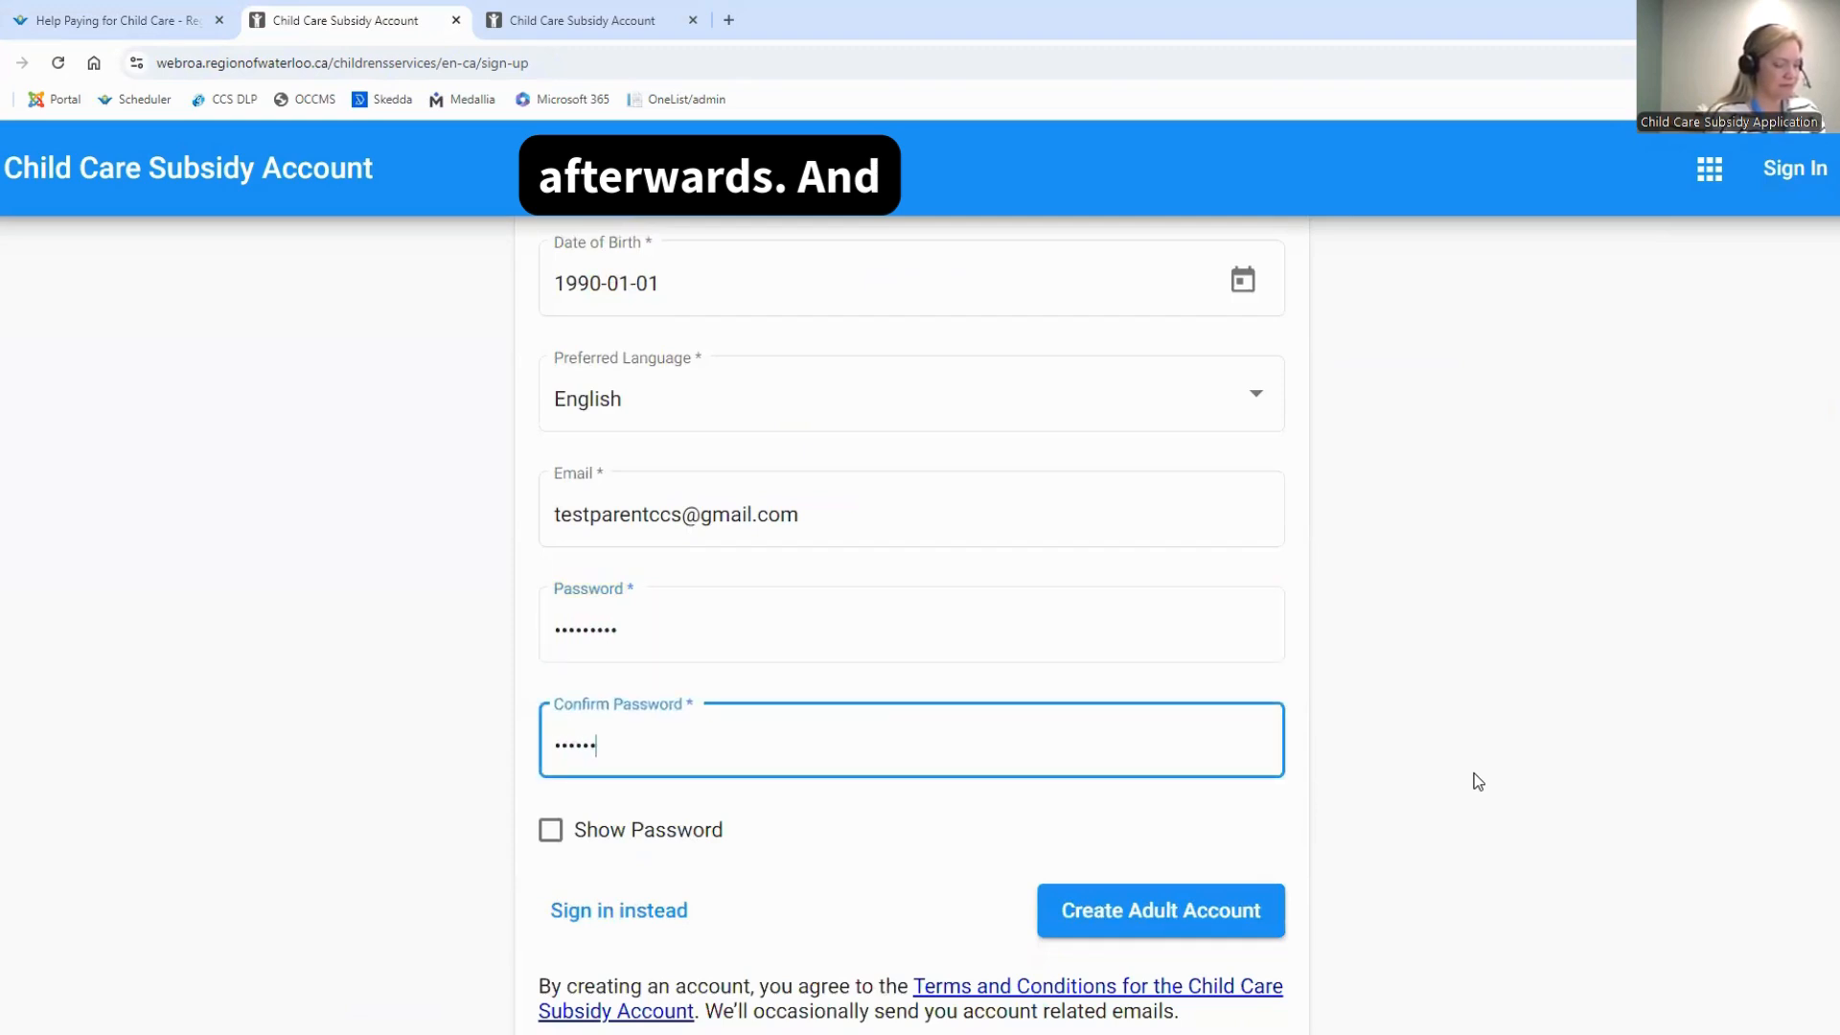
pyautogui.write('•••')
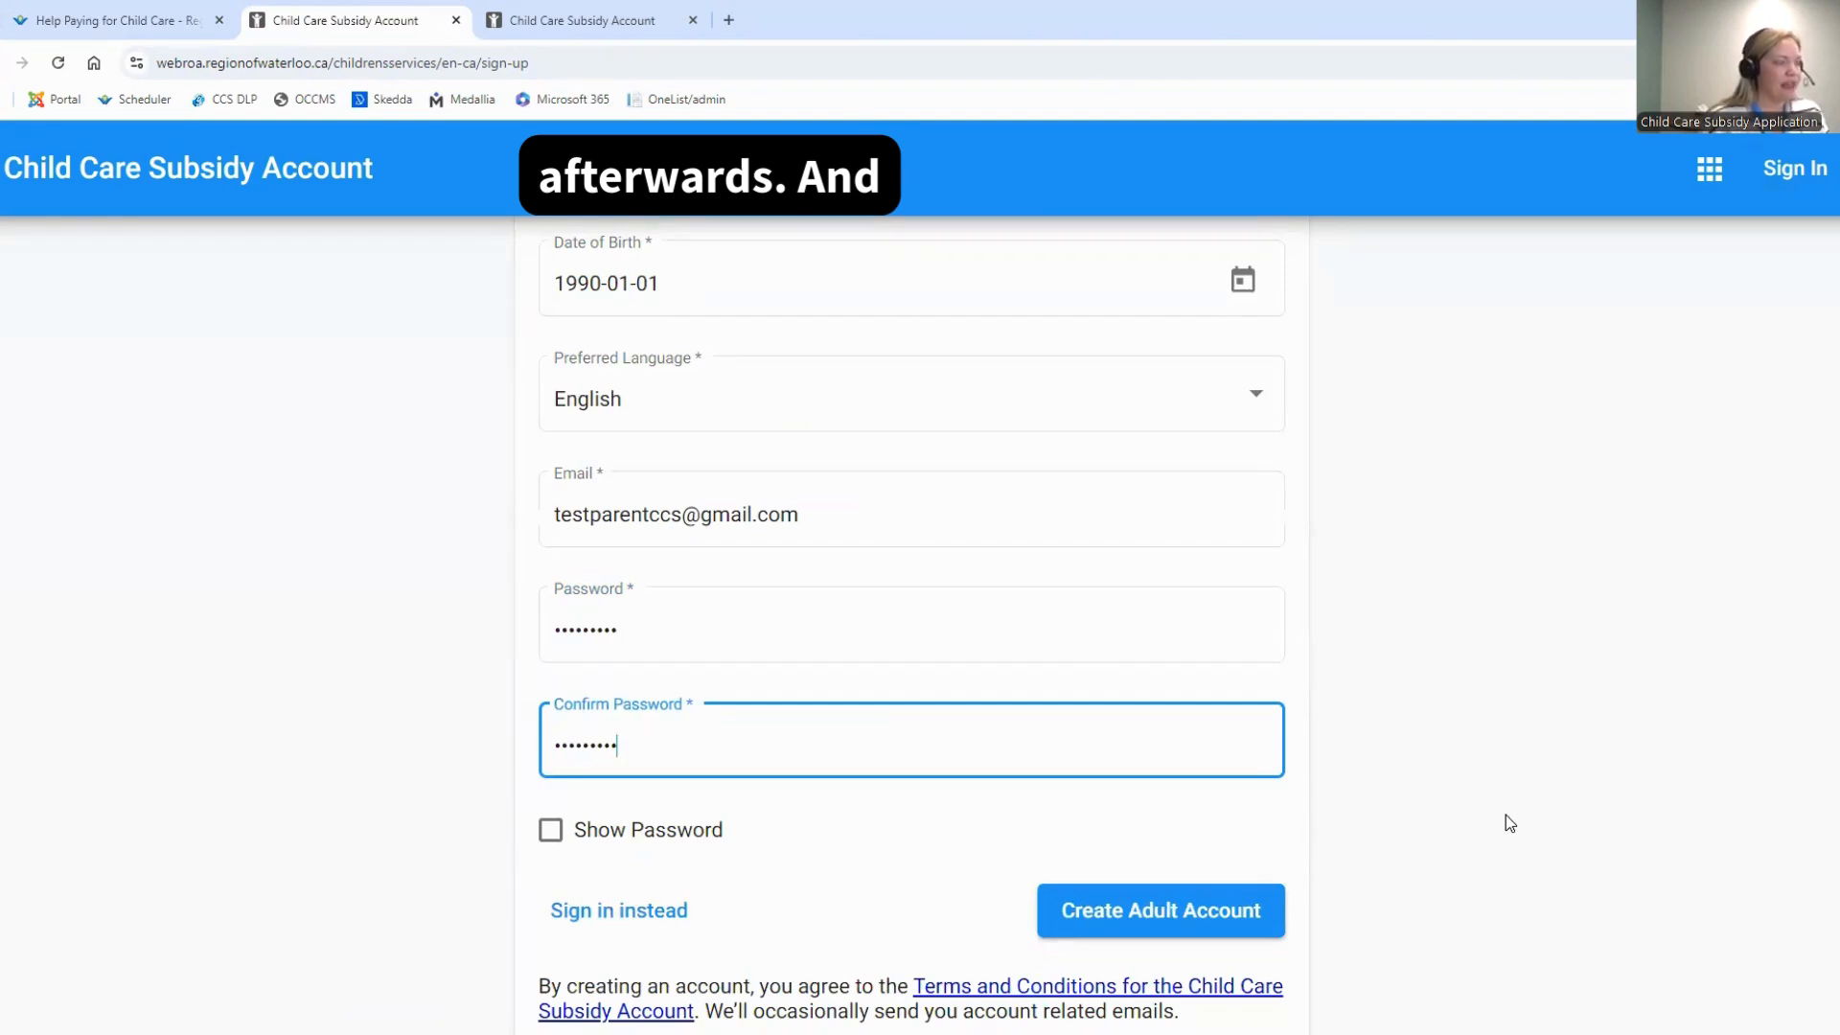
# Submit the completed form to create the adult account
pyautogui.scroll(-1, 1502, 820)
pyautogui.scroll(2, 1497, 818)
pyautogui.scroll(-1, 1485, 819)
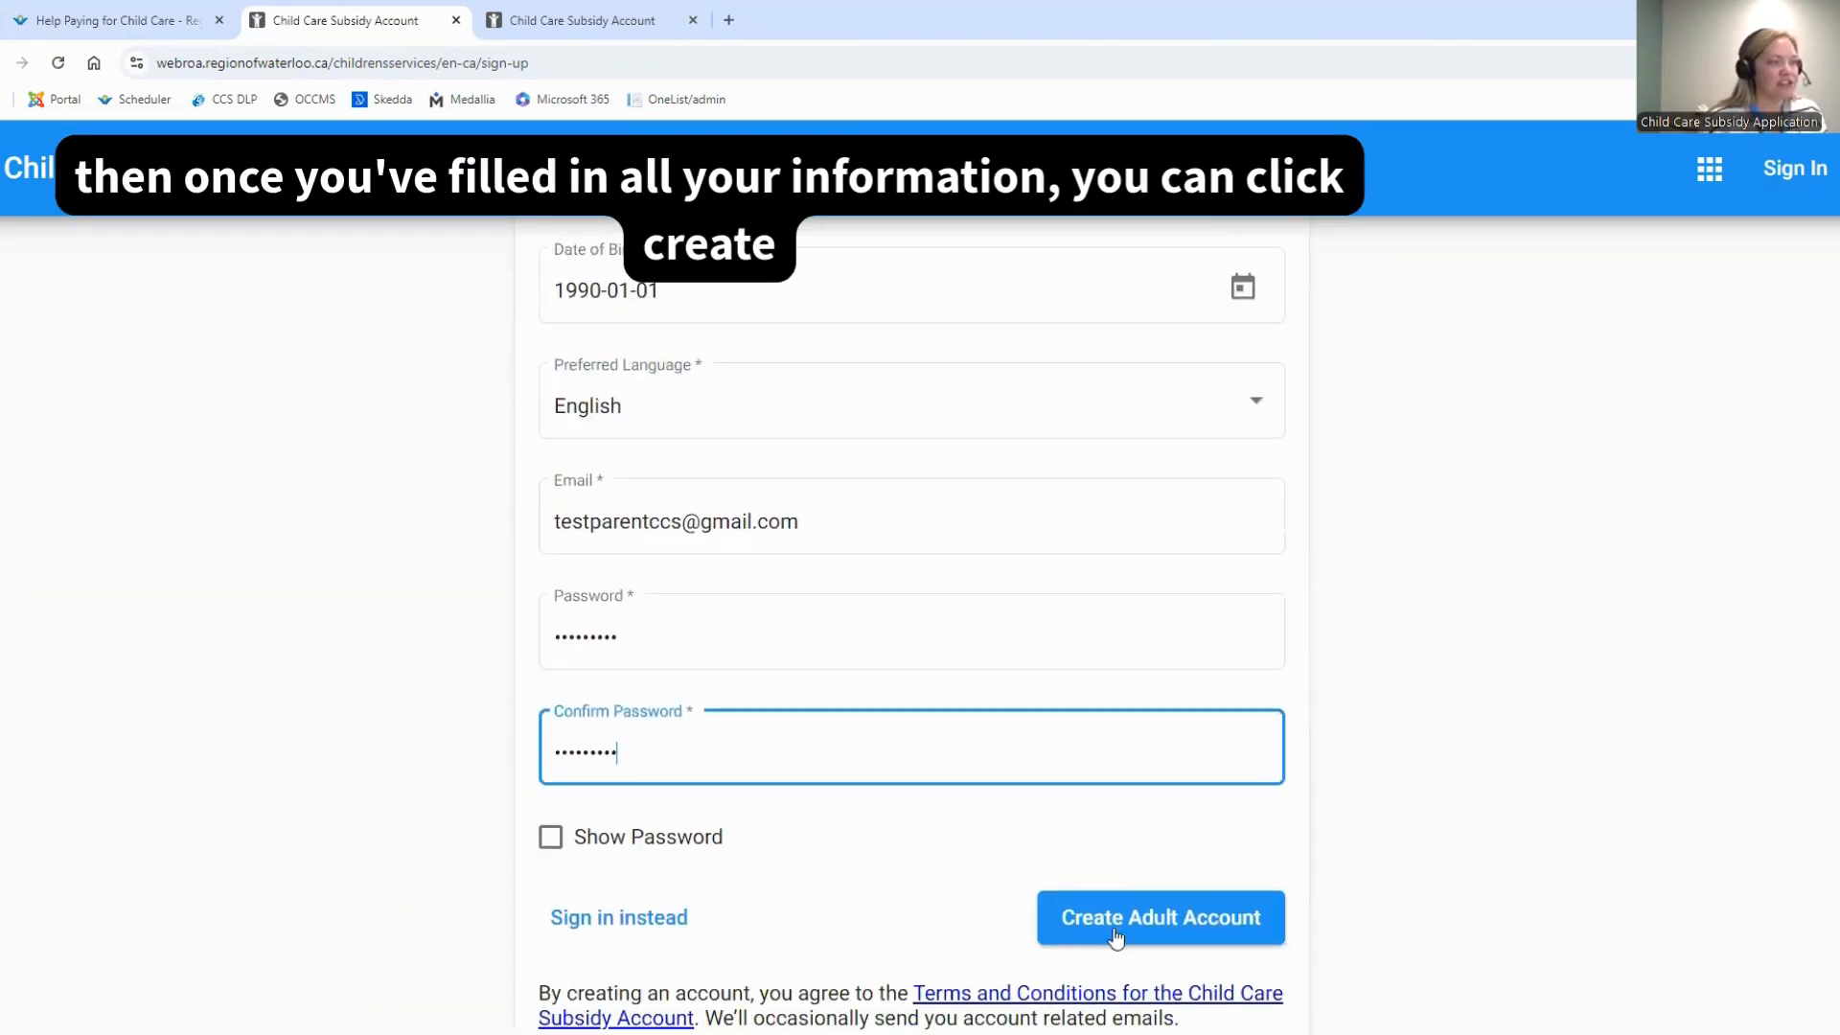
pyautogui.click(1164, 928)
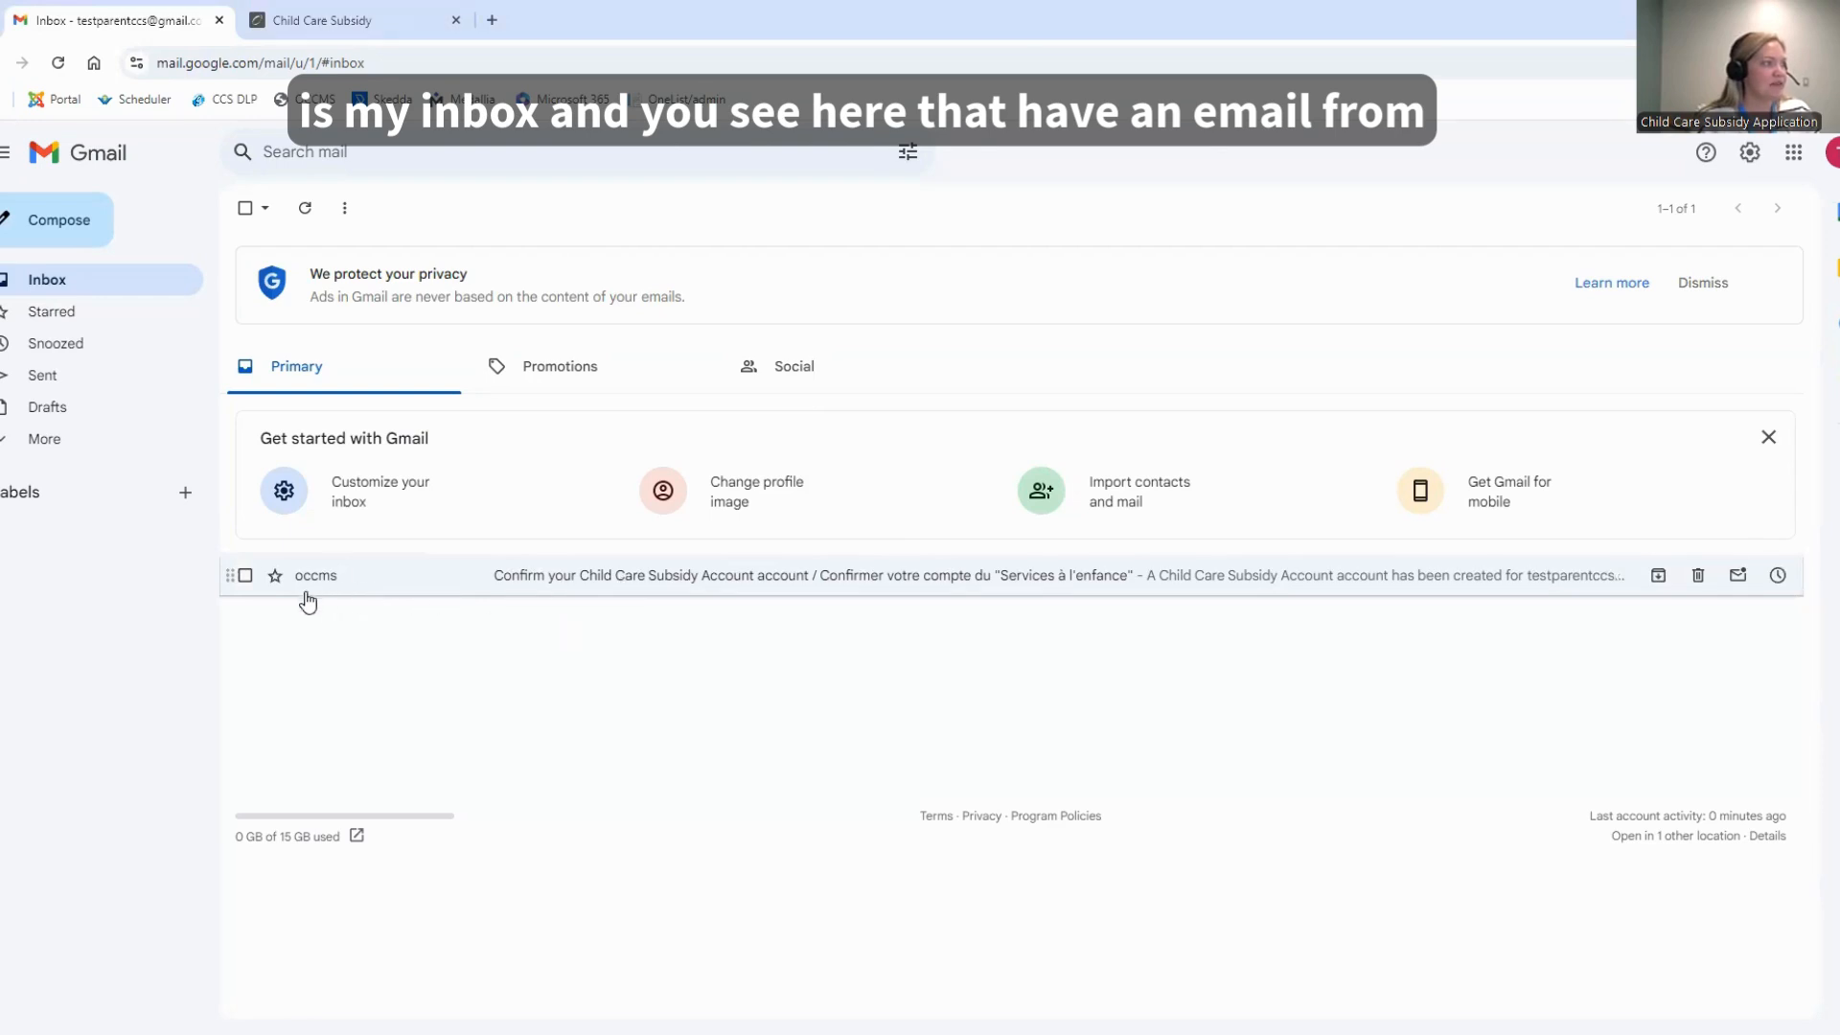
# Open the Child Care Subsidy Account confirmation message in the Gmail inbox and follow its English confirmation link
pyautogui.click(611, 579)
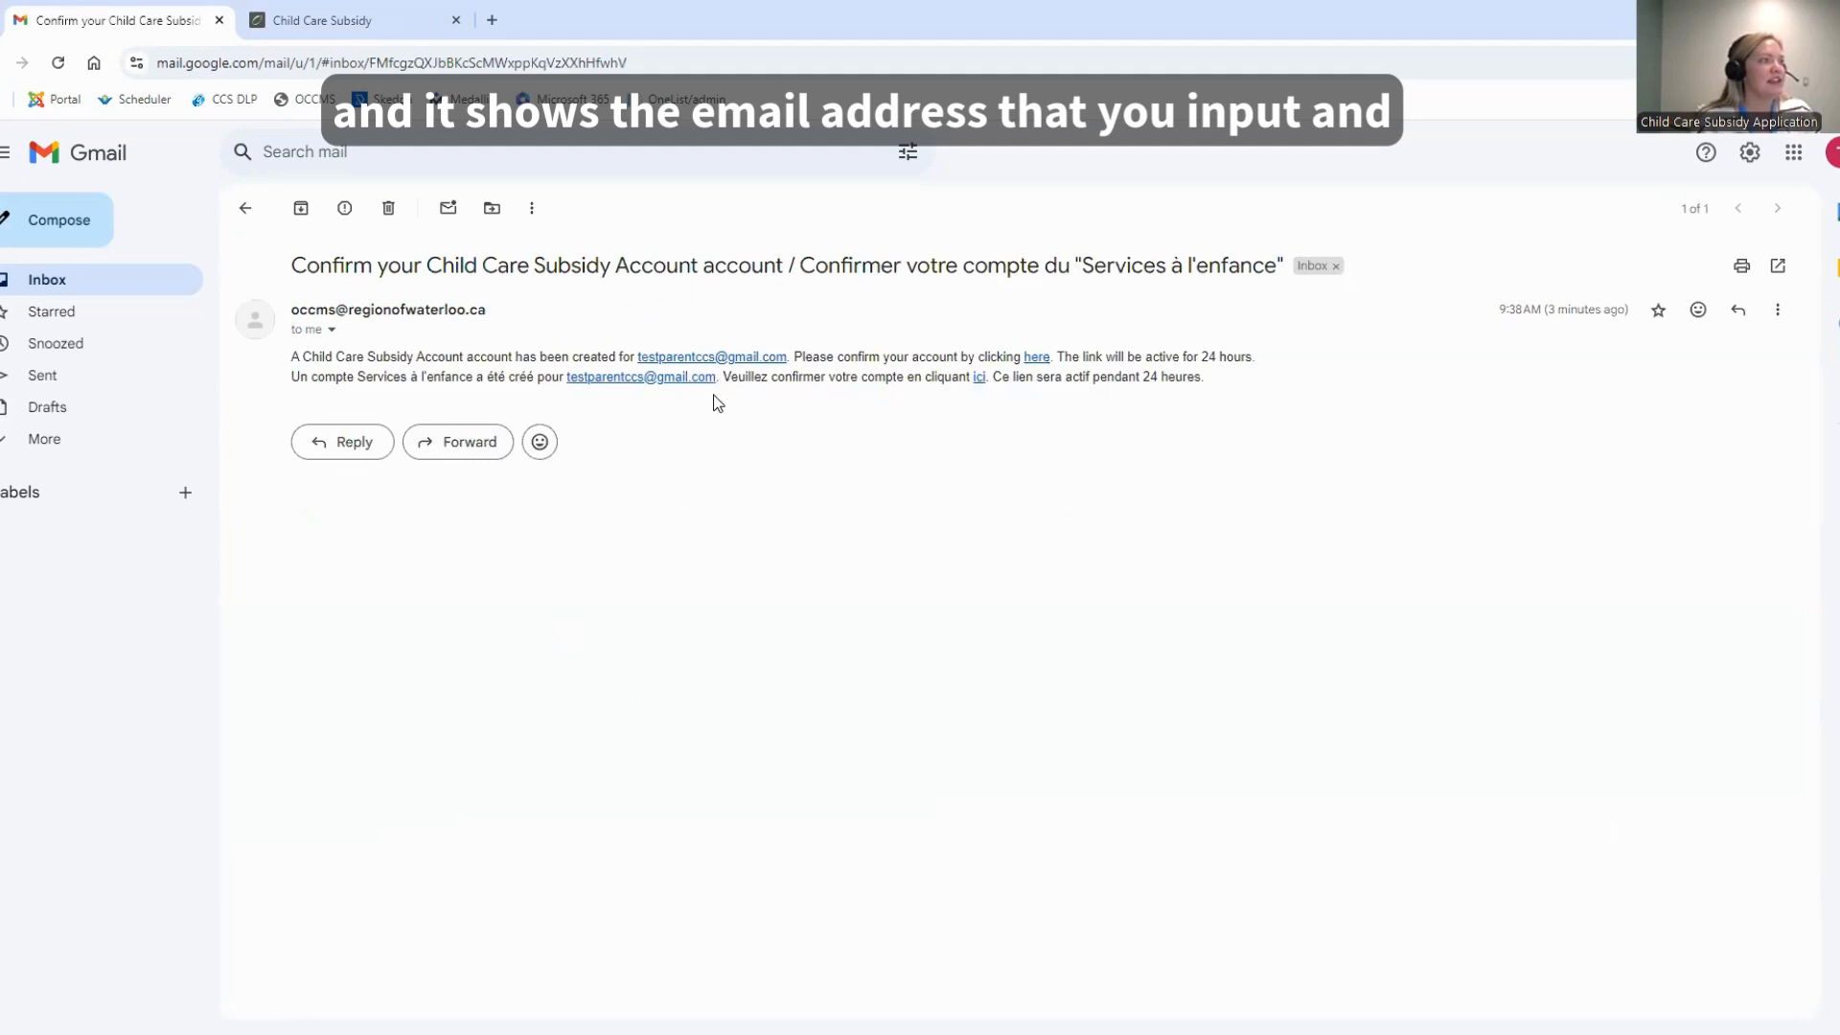
pyautogui.click(1039, 358)
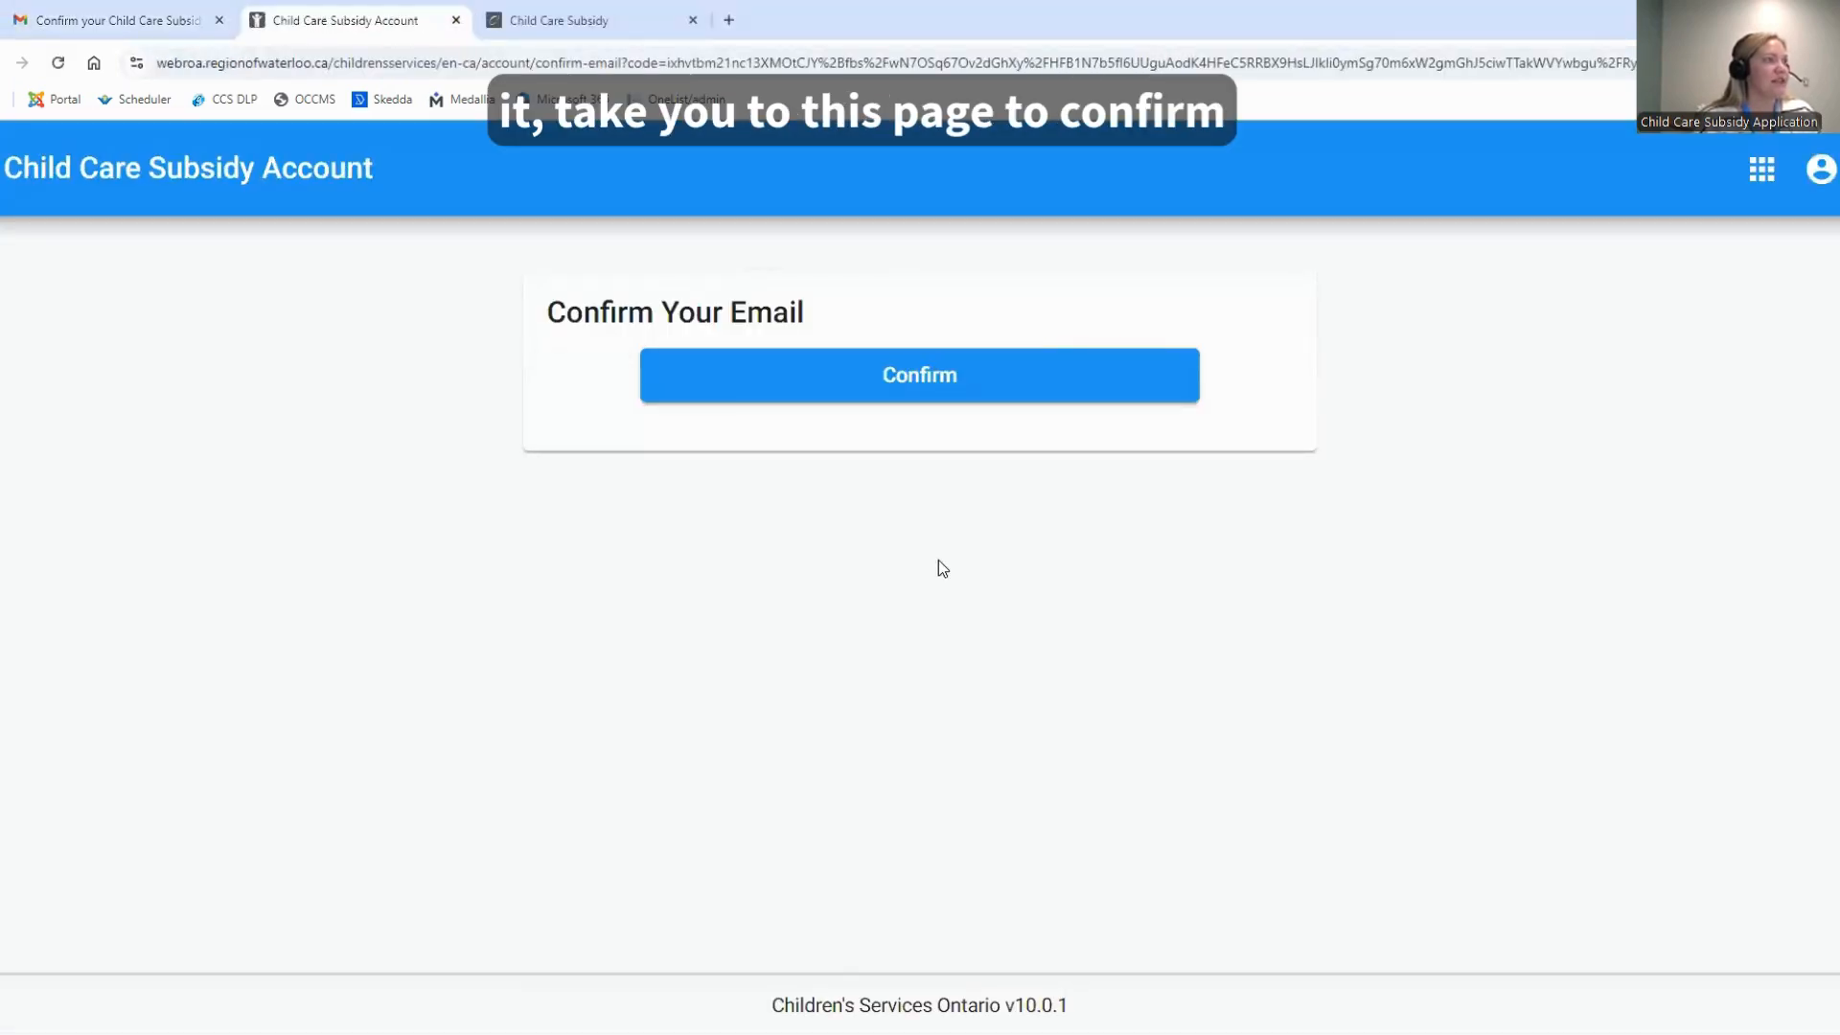
# Confirm the account's e-mail address and open the Step 1 Child Care Fee Subsidy Application
pyautogui.click(847, 373)
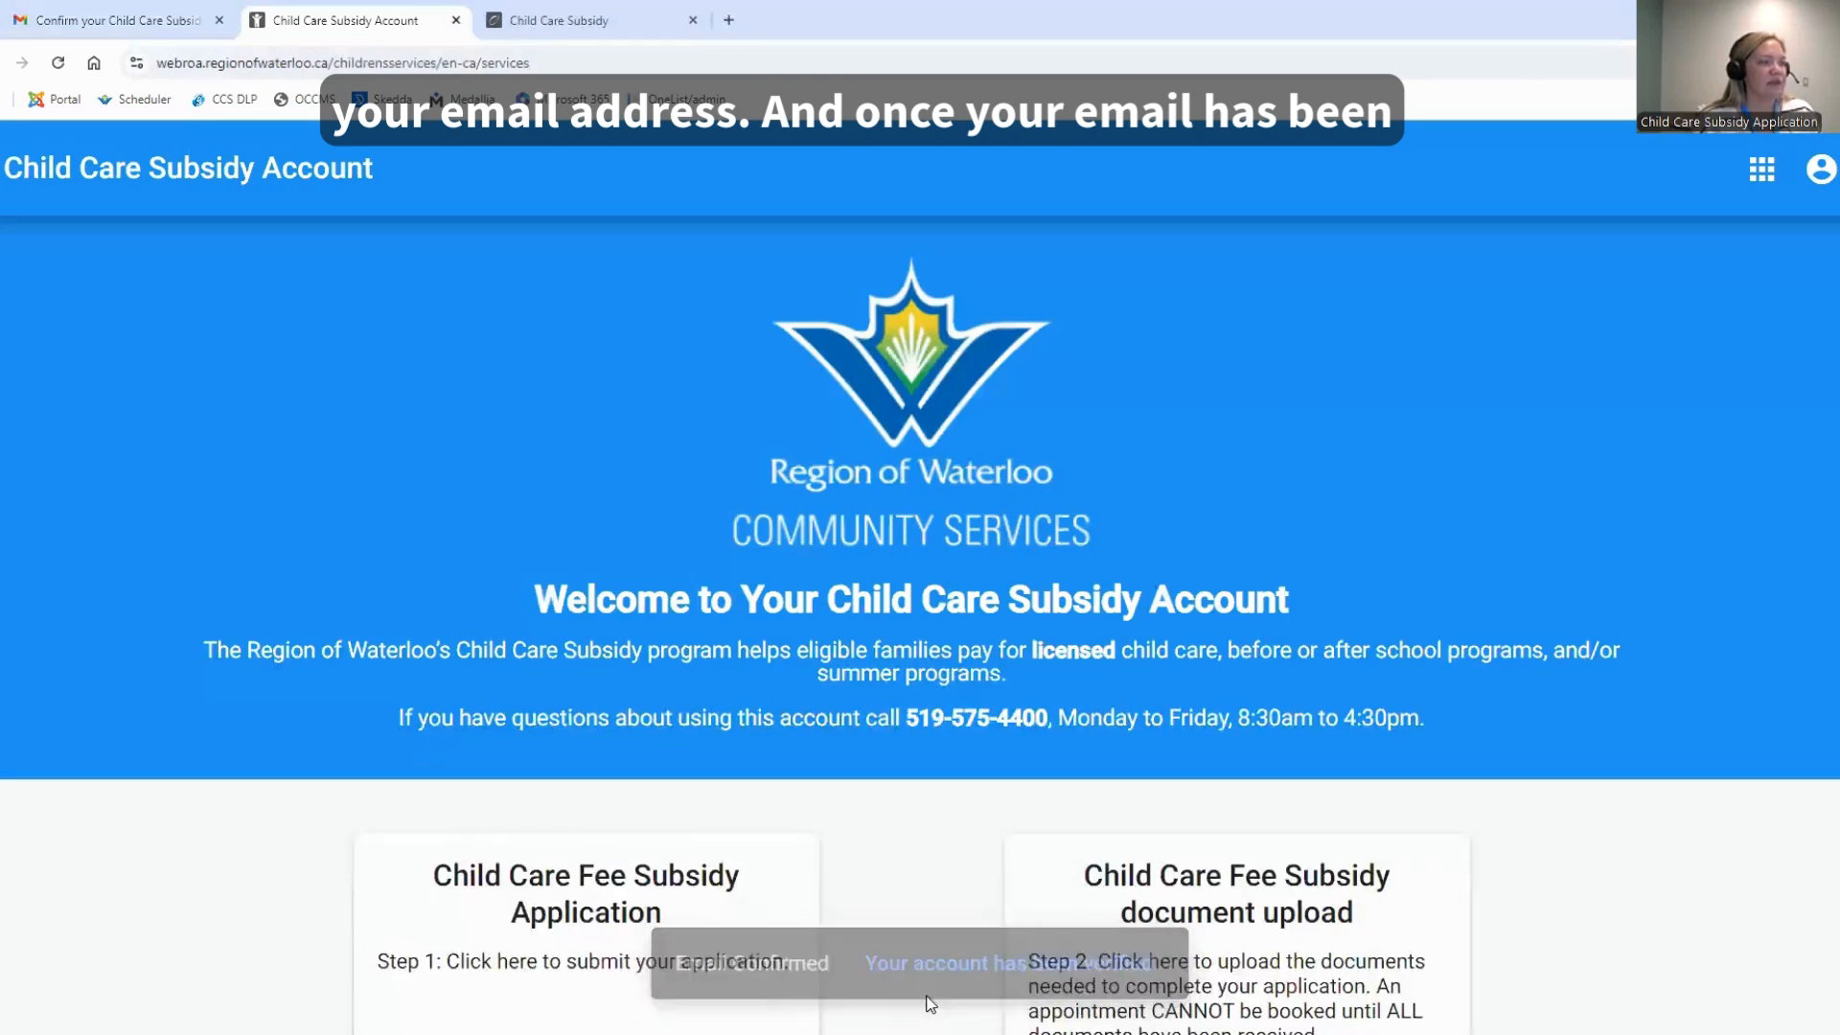
pyautogui.scroll(-2, 935, 861)
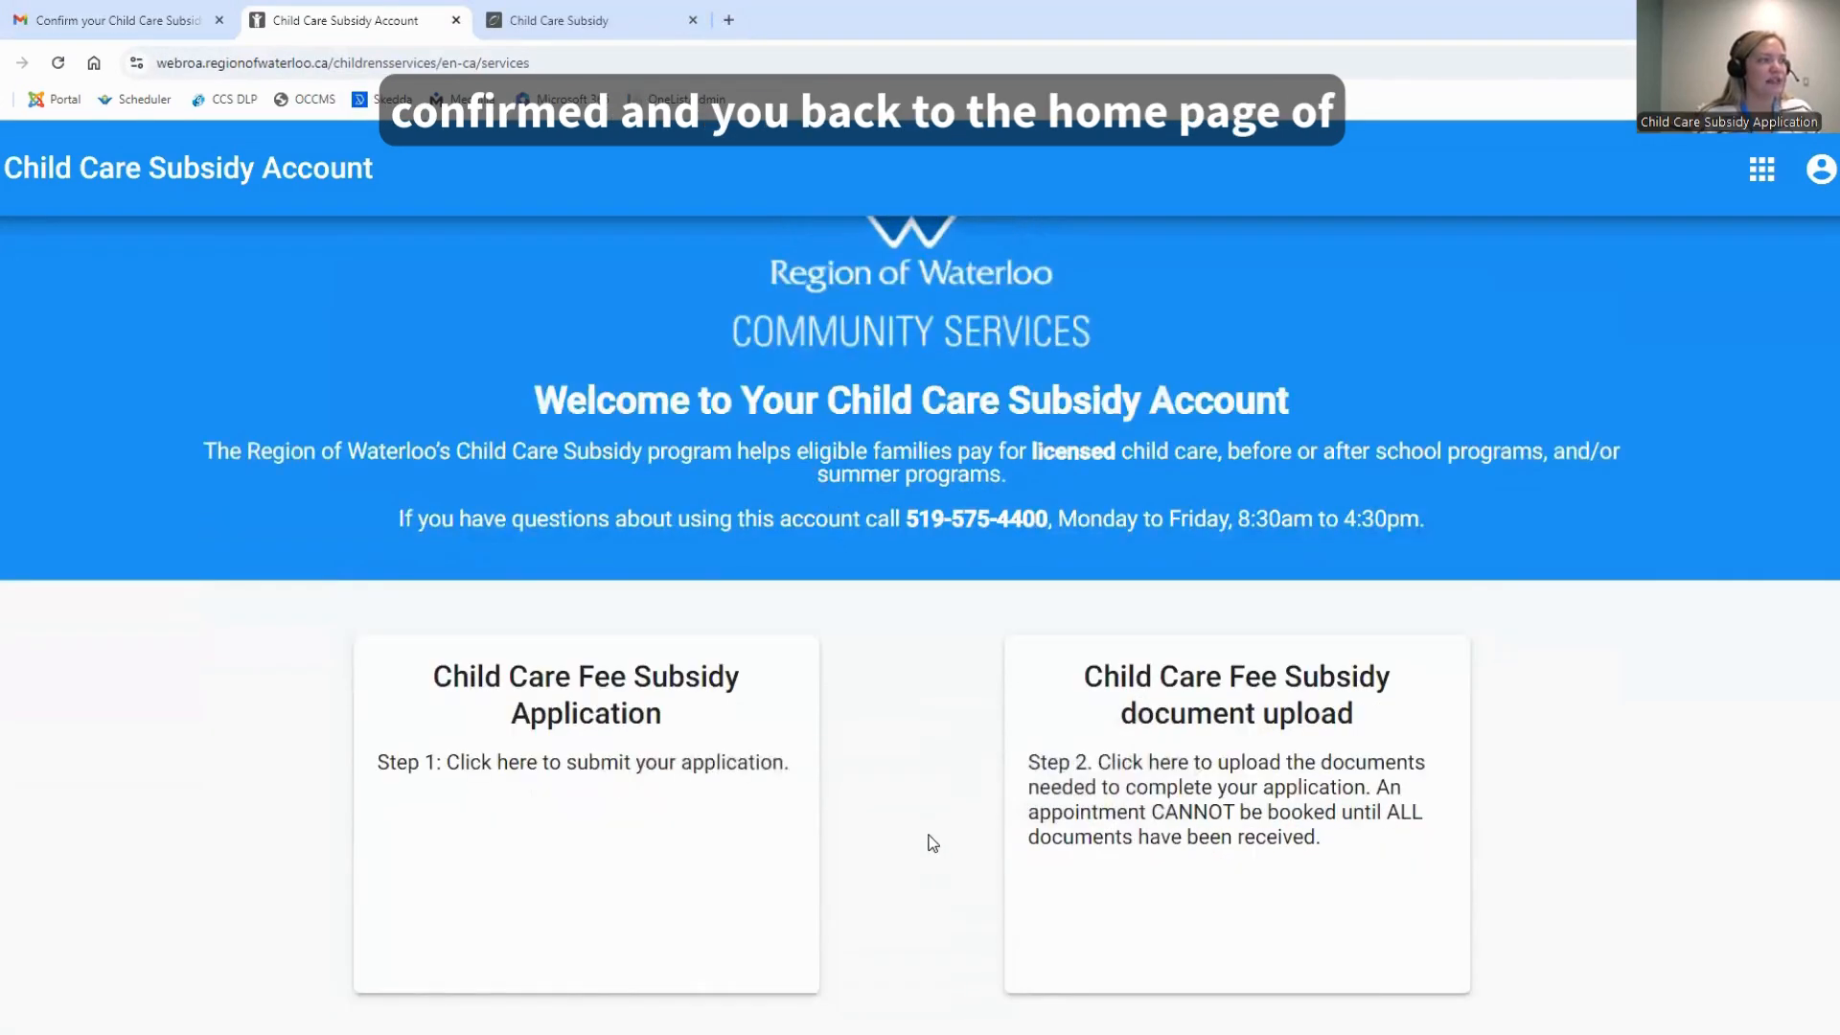
pyautogui.scroll(1, 928, 842)
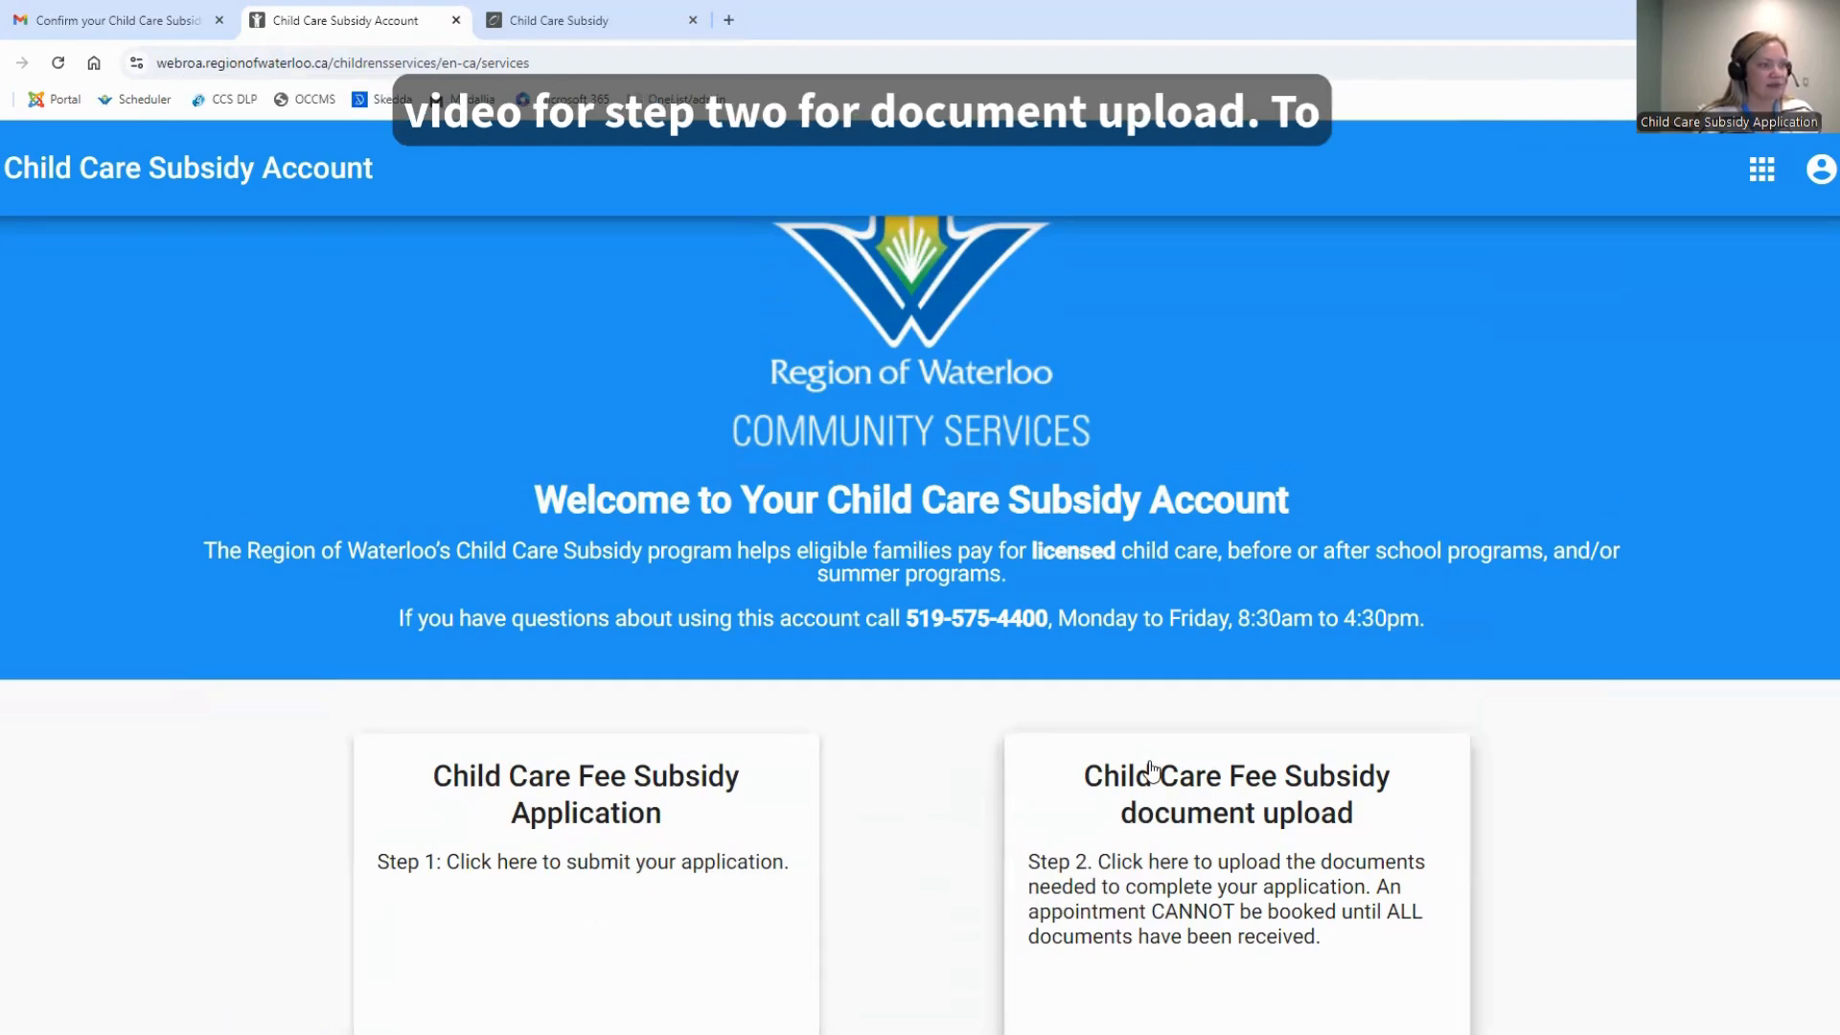
pyautogui.scroll(-1, 967, 778)
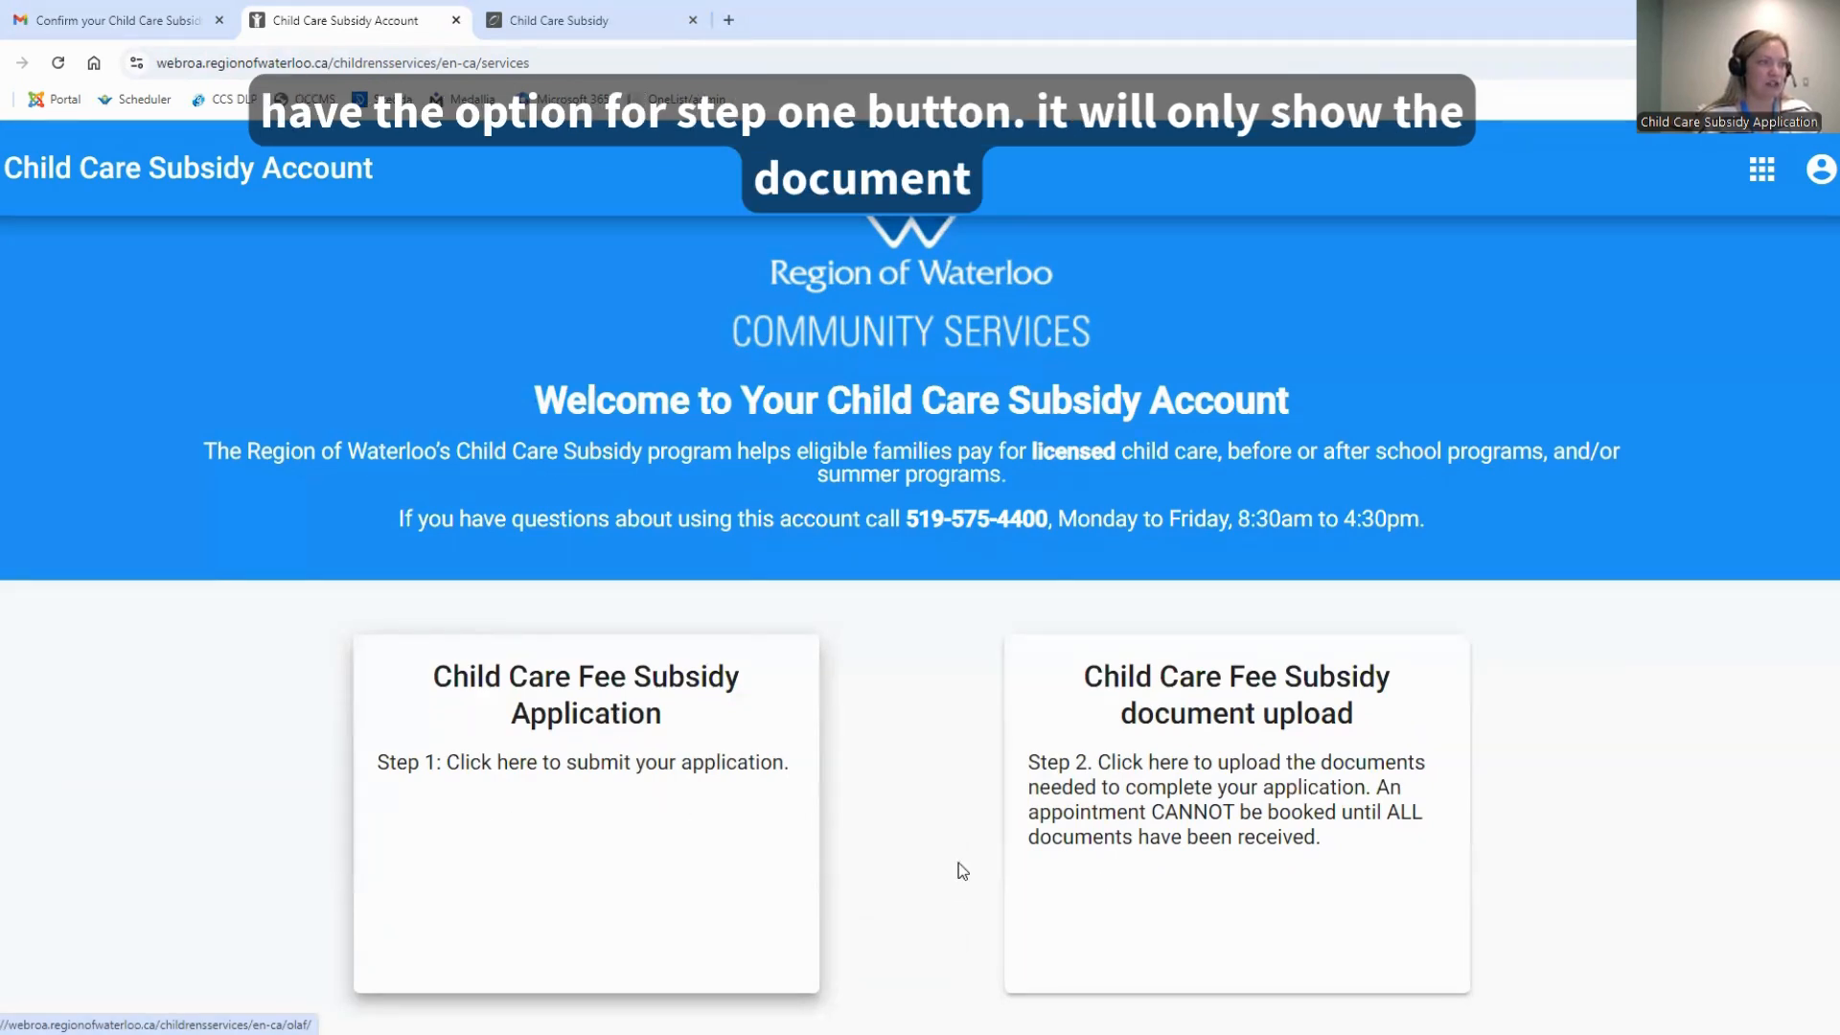
pyautogui.click(531, 793)
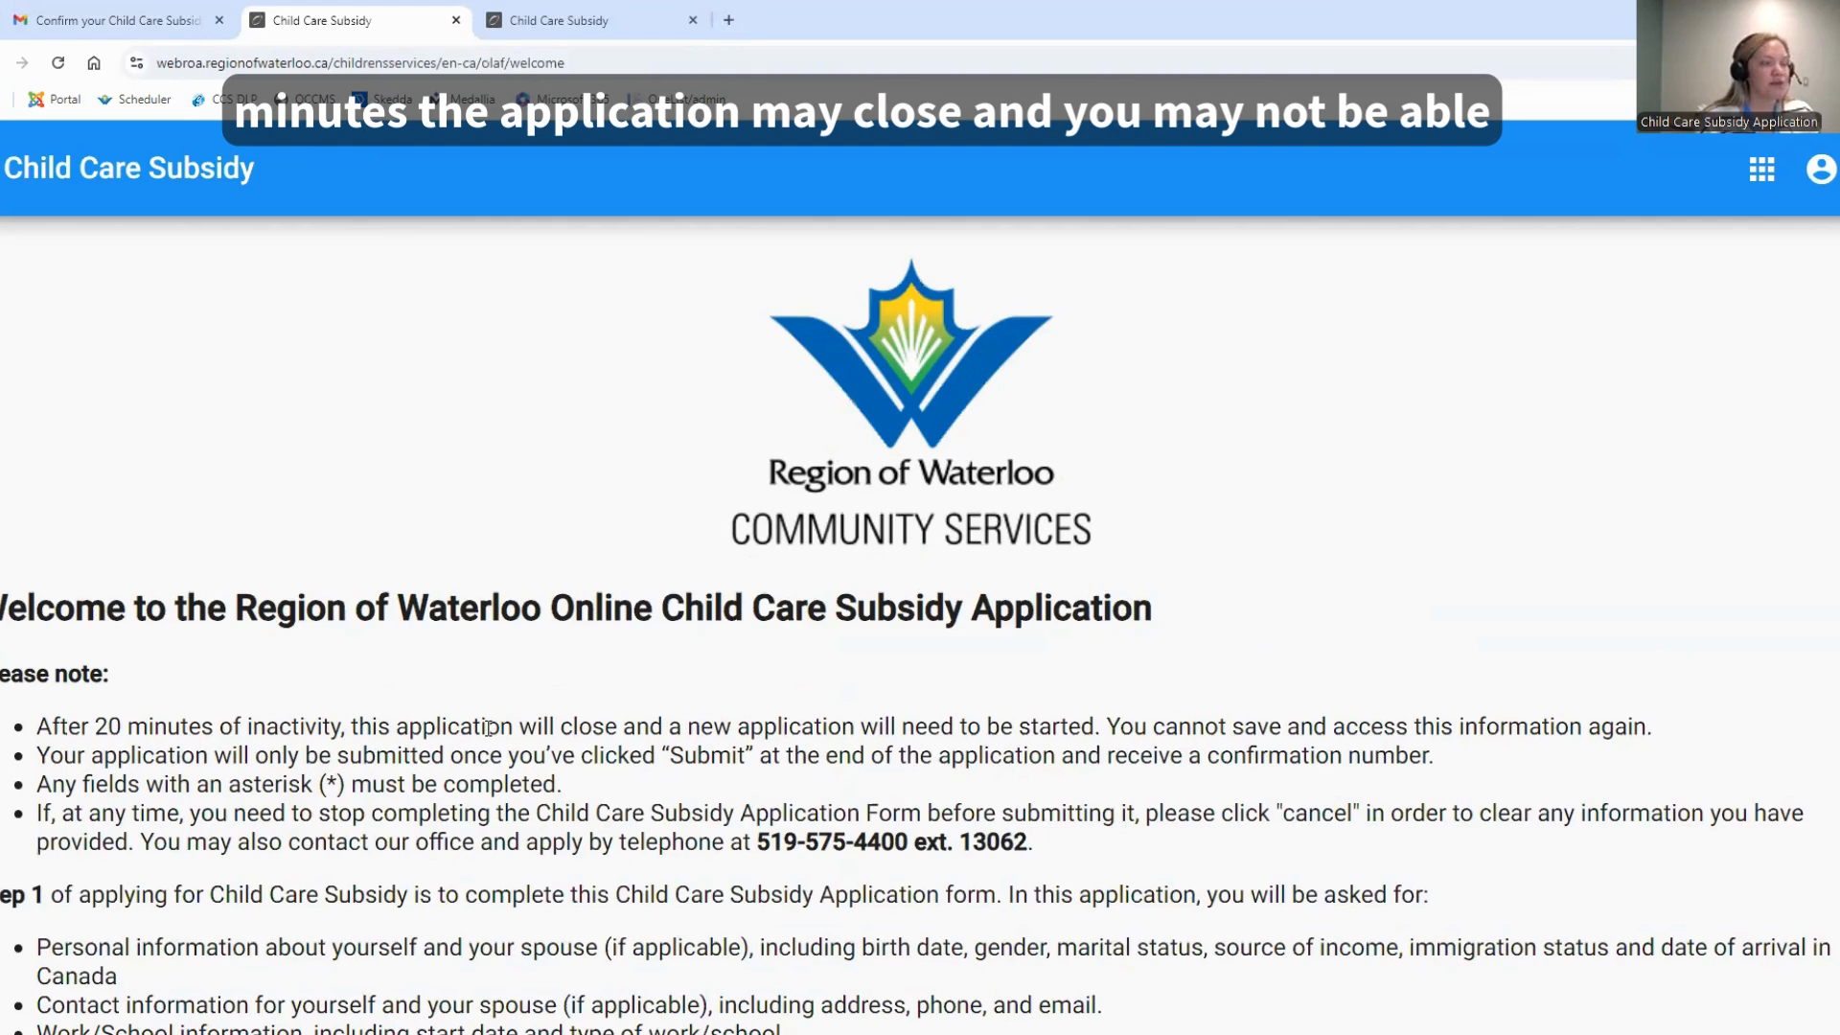
# Read through the application's welcome notes and privacy notice, and start the child care subsidy application form
pyautogui.scroll(-1, 1294, 749)
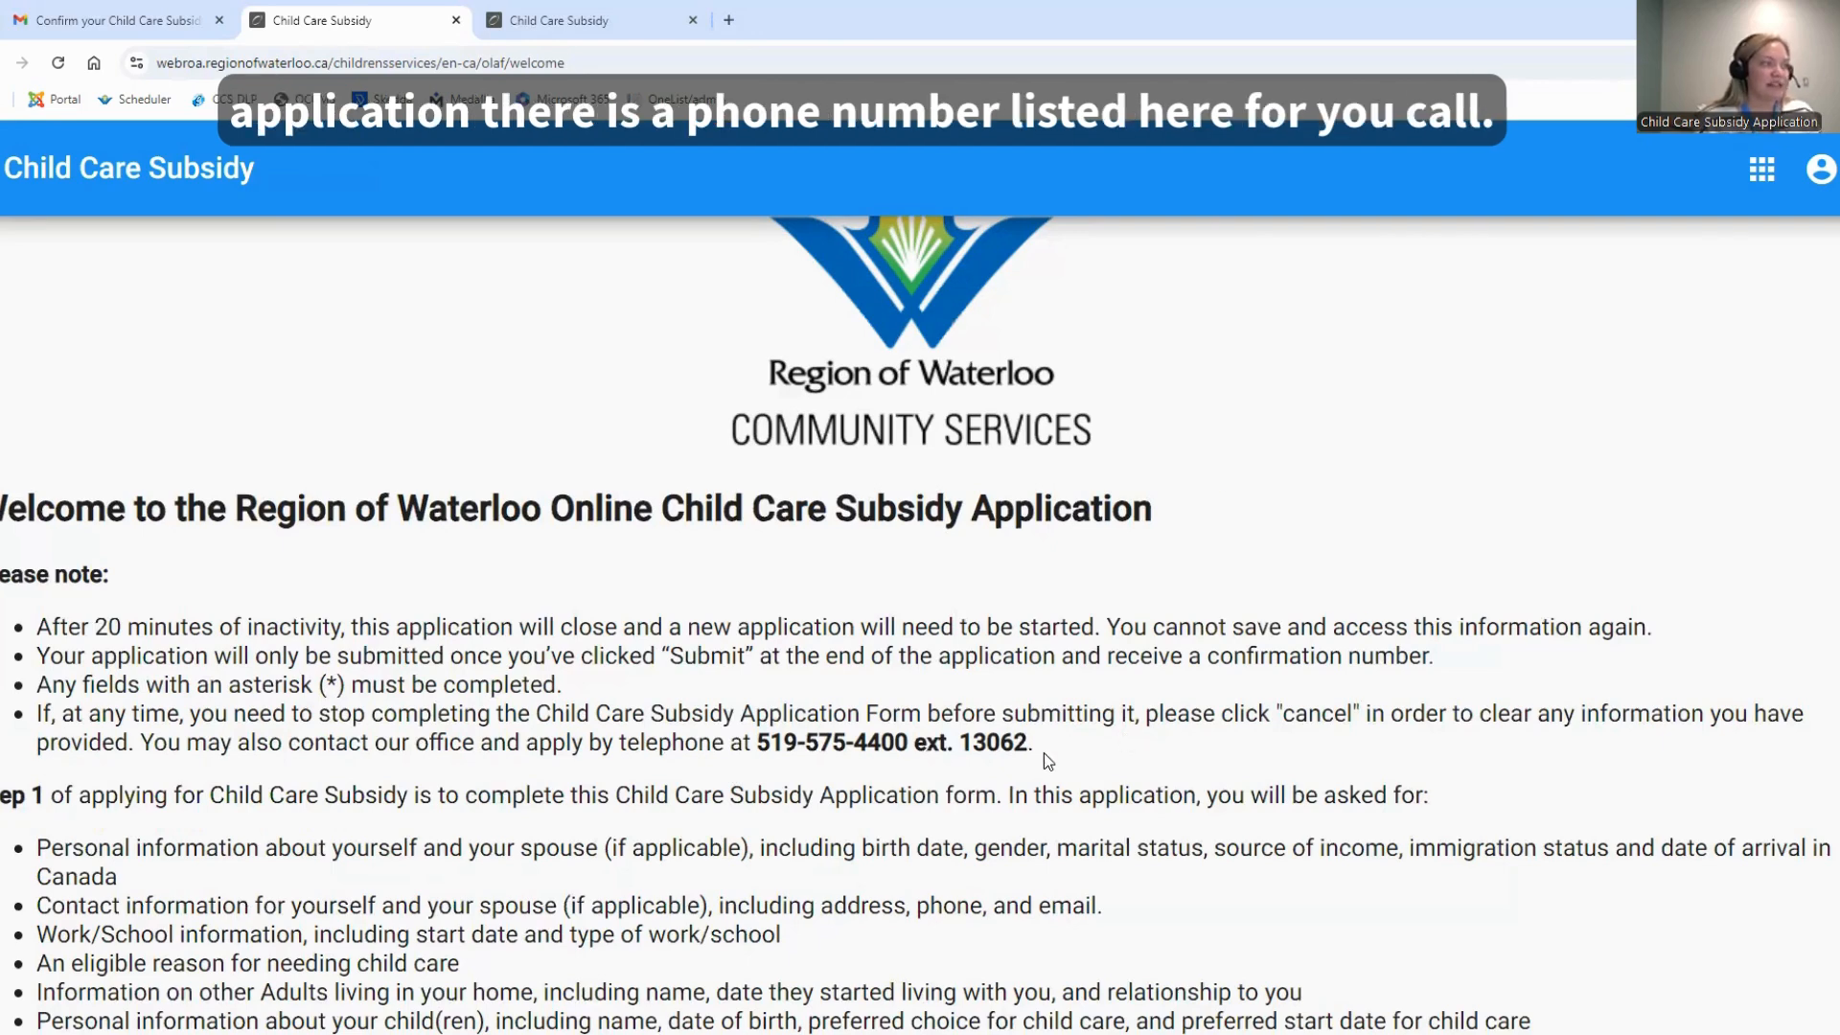
pyautogui.scroll(-3, 1047, 761)
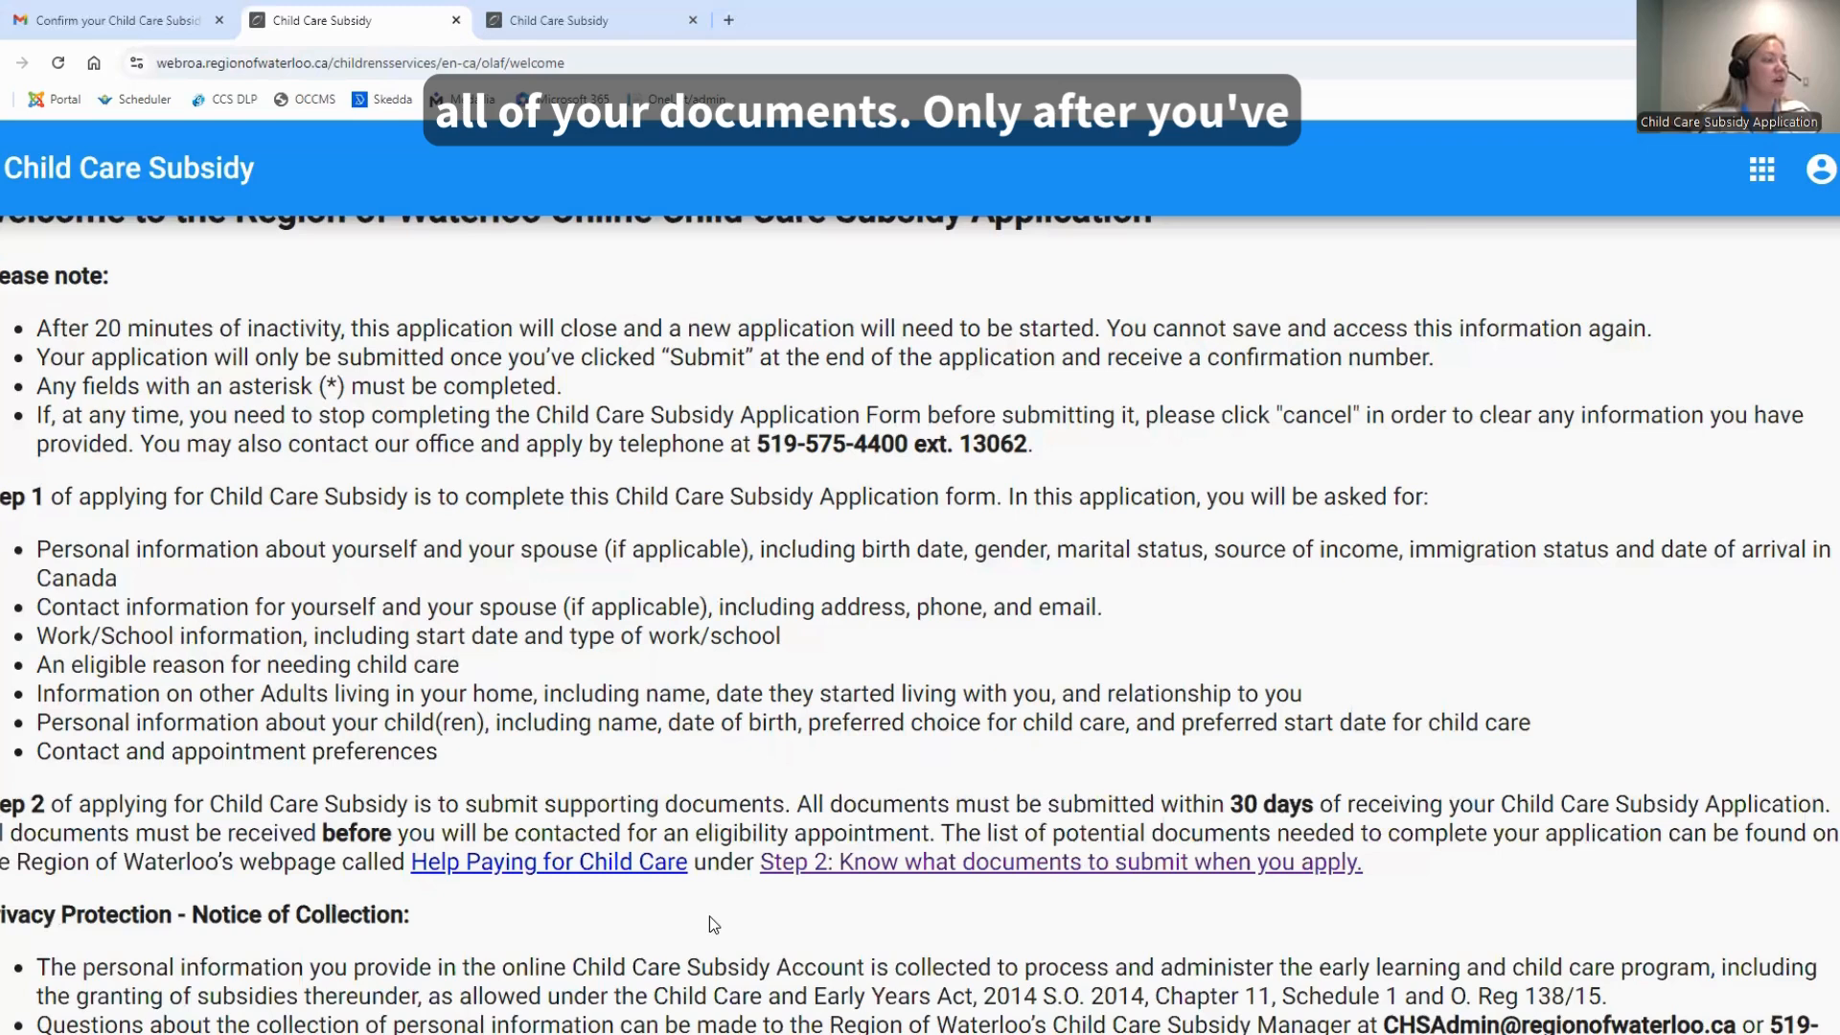
pyautogui.scroll(-1, 709, 916)
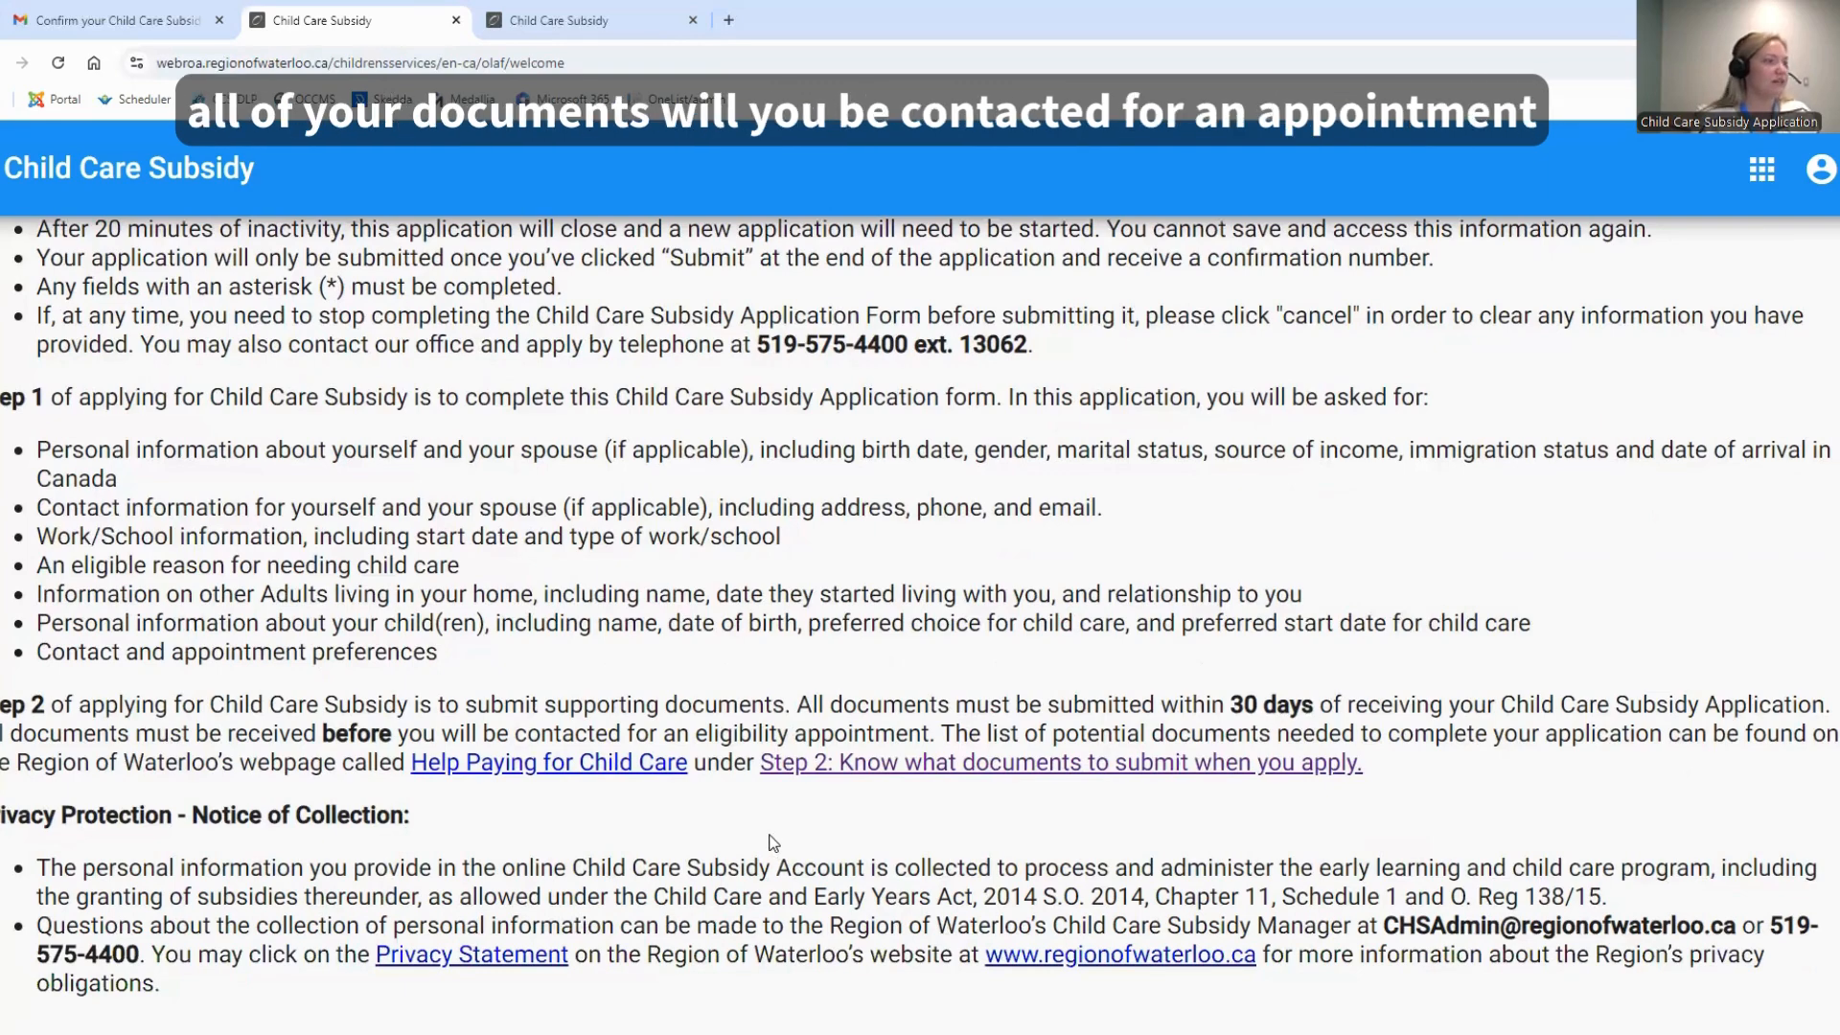
pyautogui.scroll(-1, 774, 843)
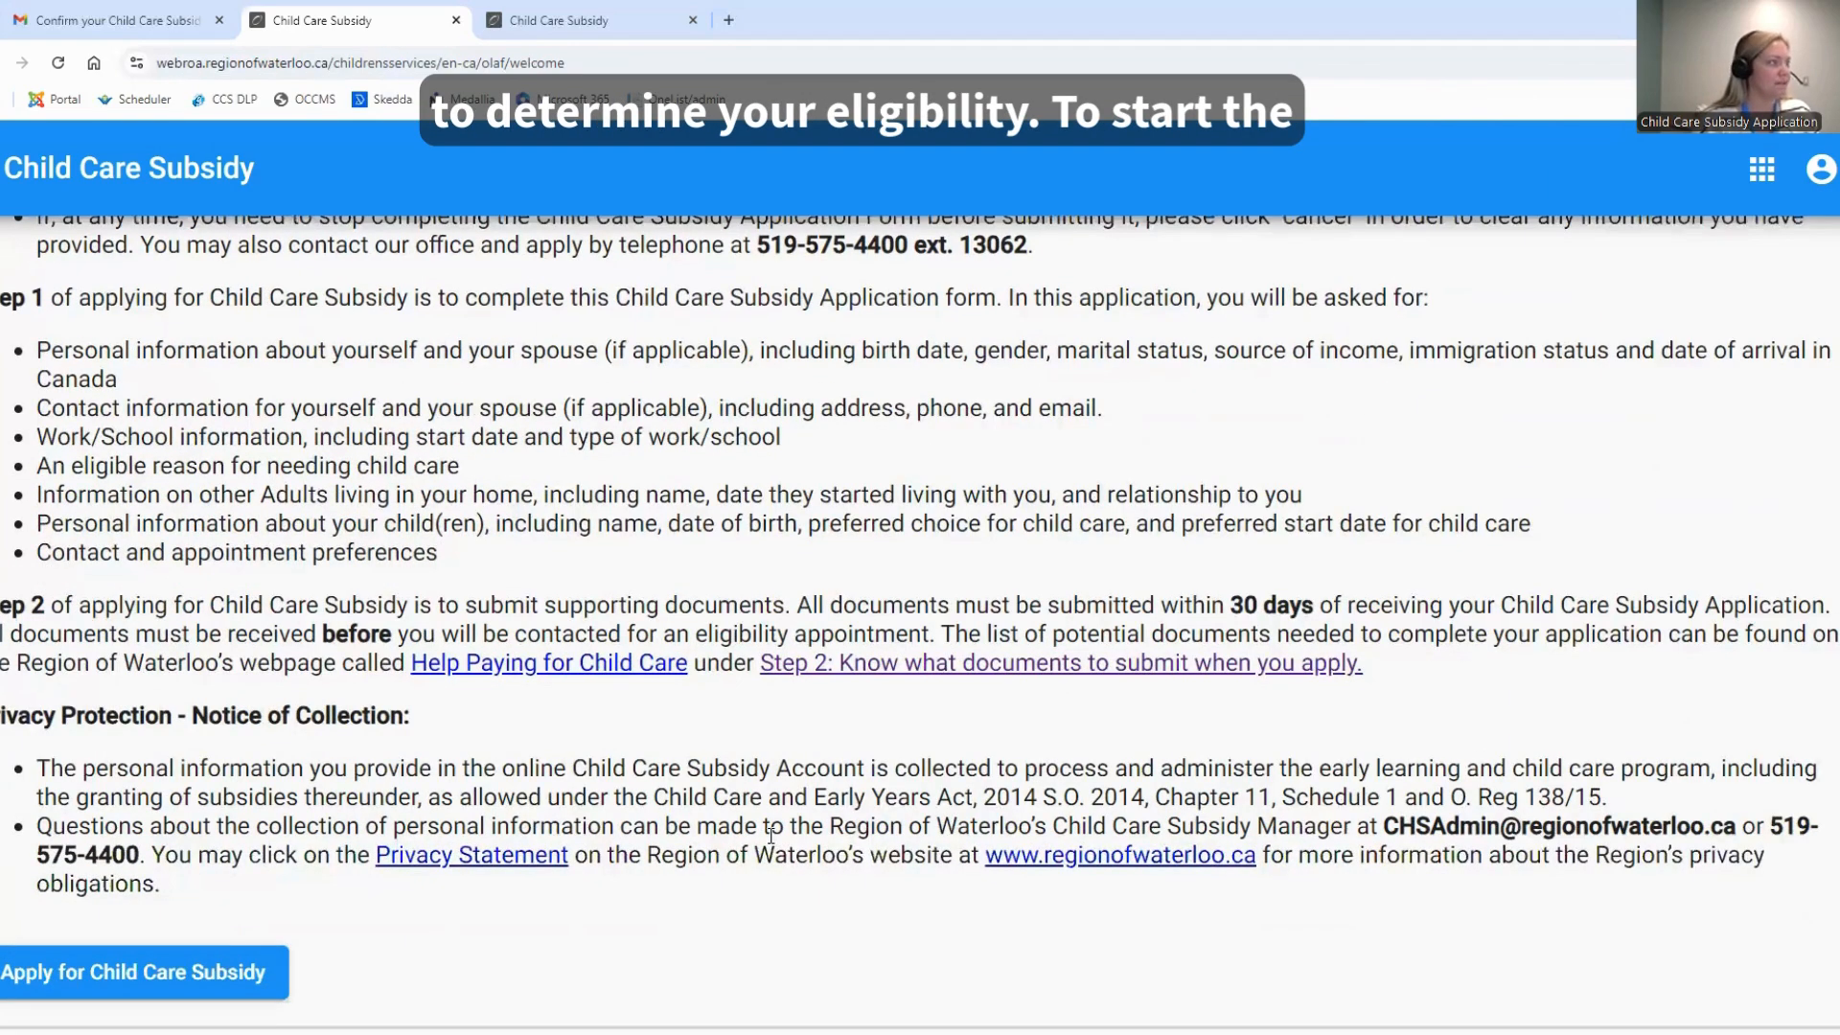
pyautogui.scroll(-1, 769, 803)
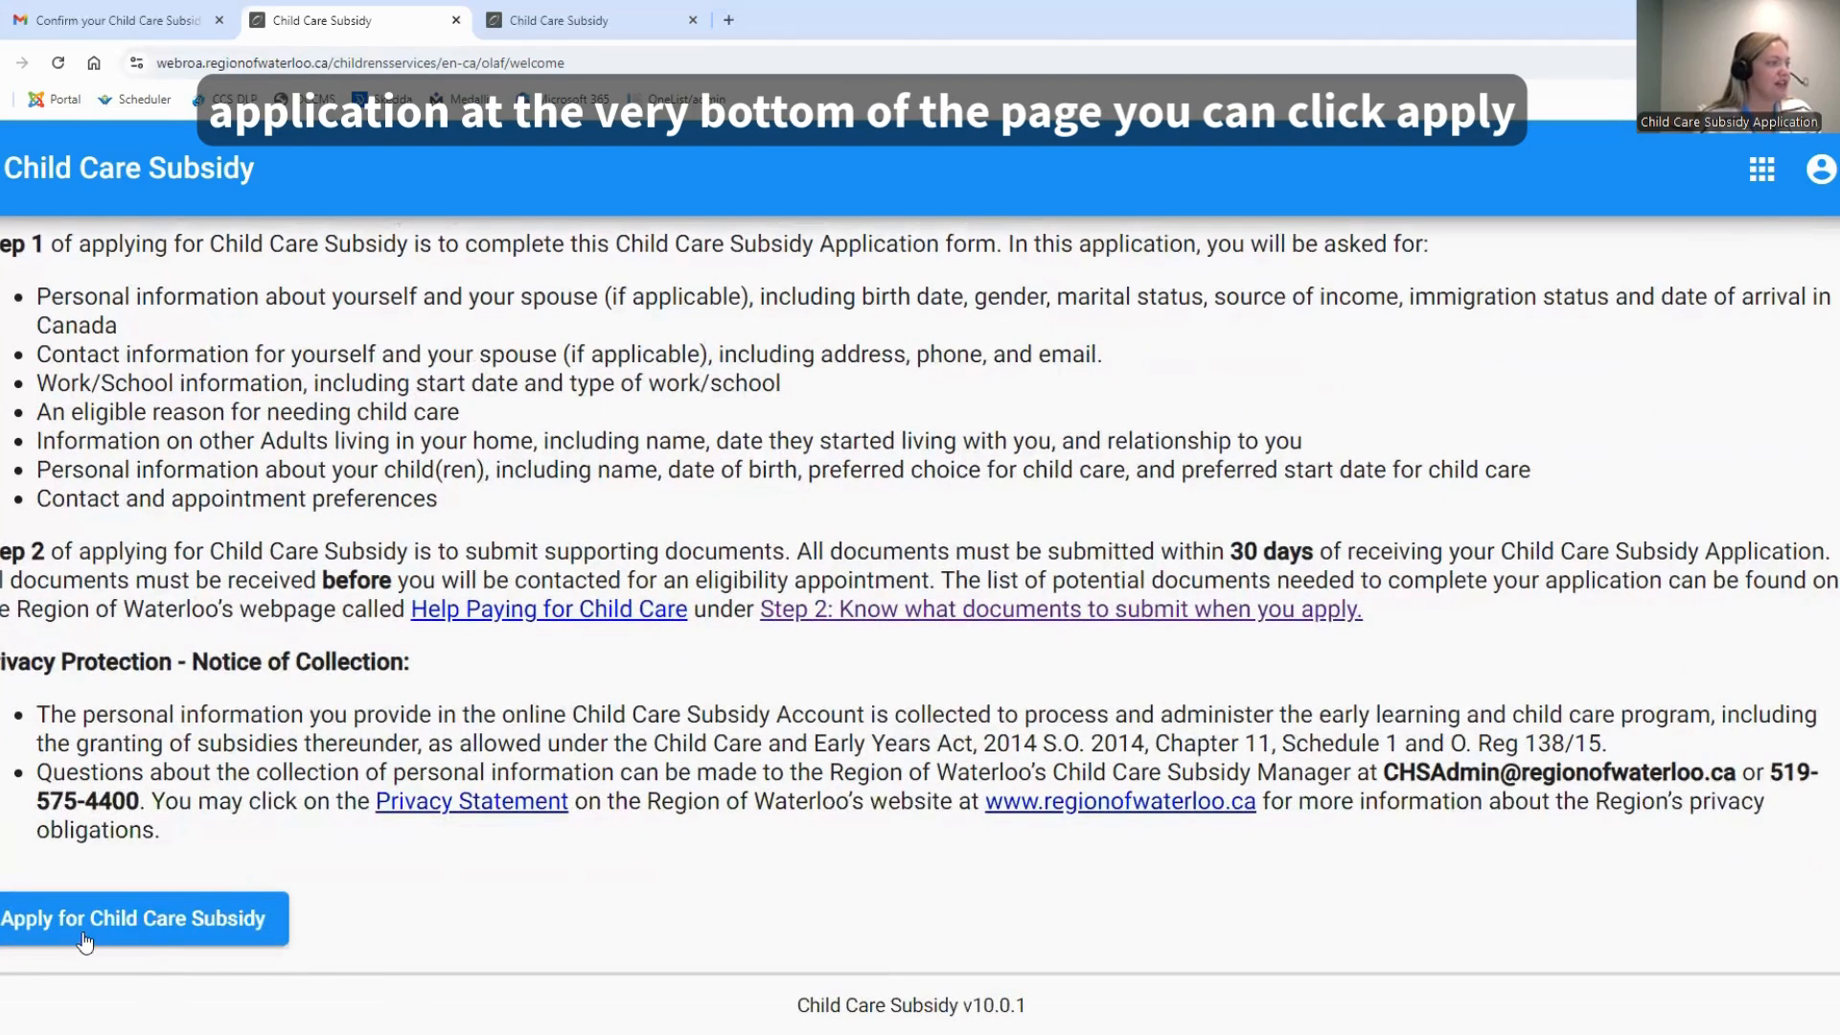
pyautogui.click(178, 938)
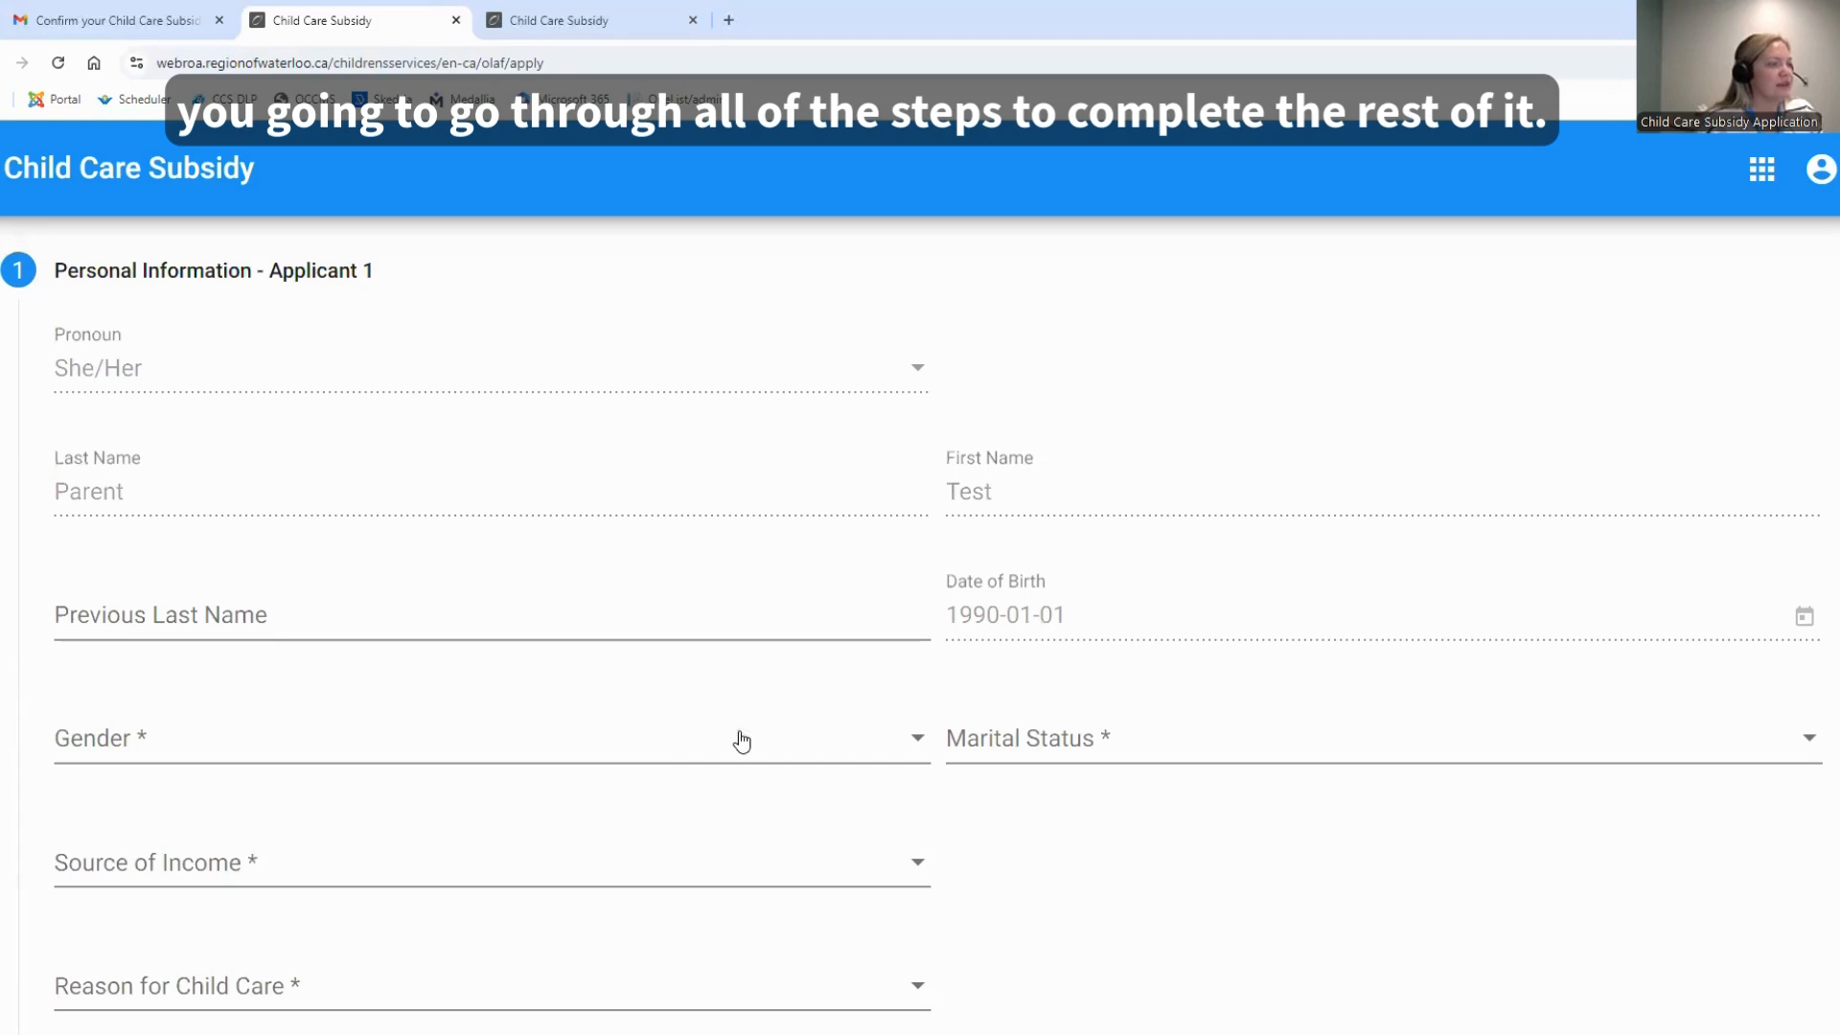
# Set Applicant 1's gender to Female and marital status to Single in the personal information section
pyautogui.click(279, 752)
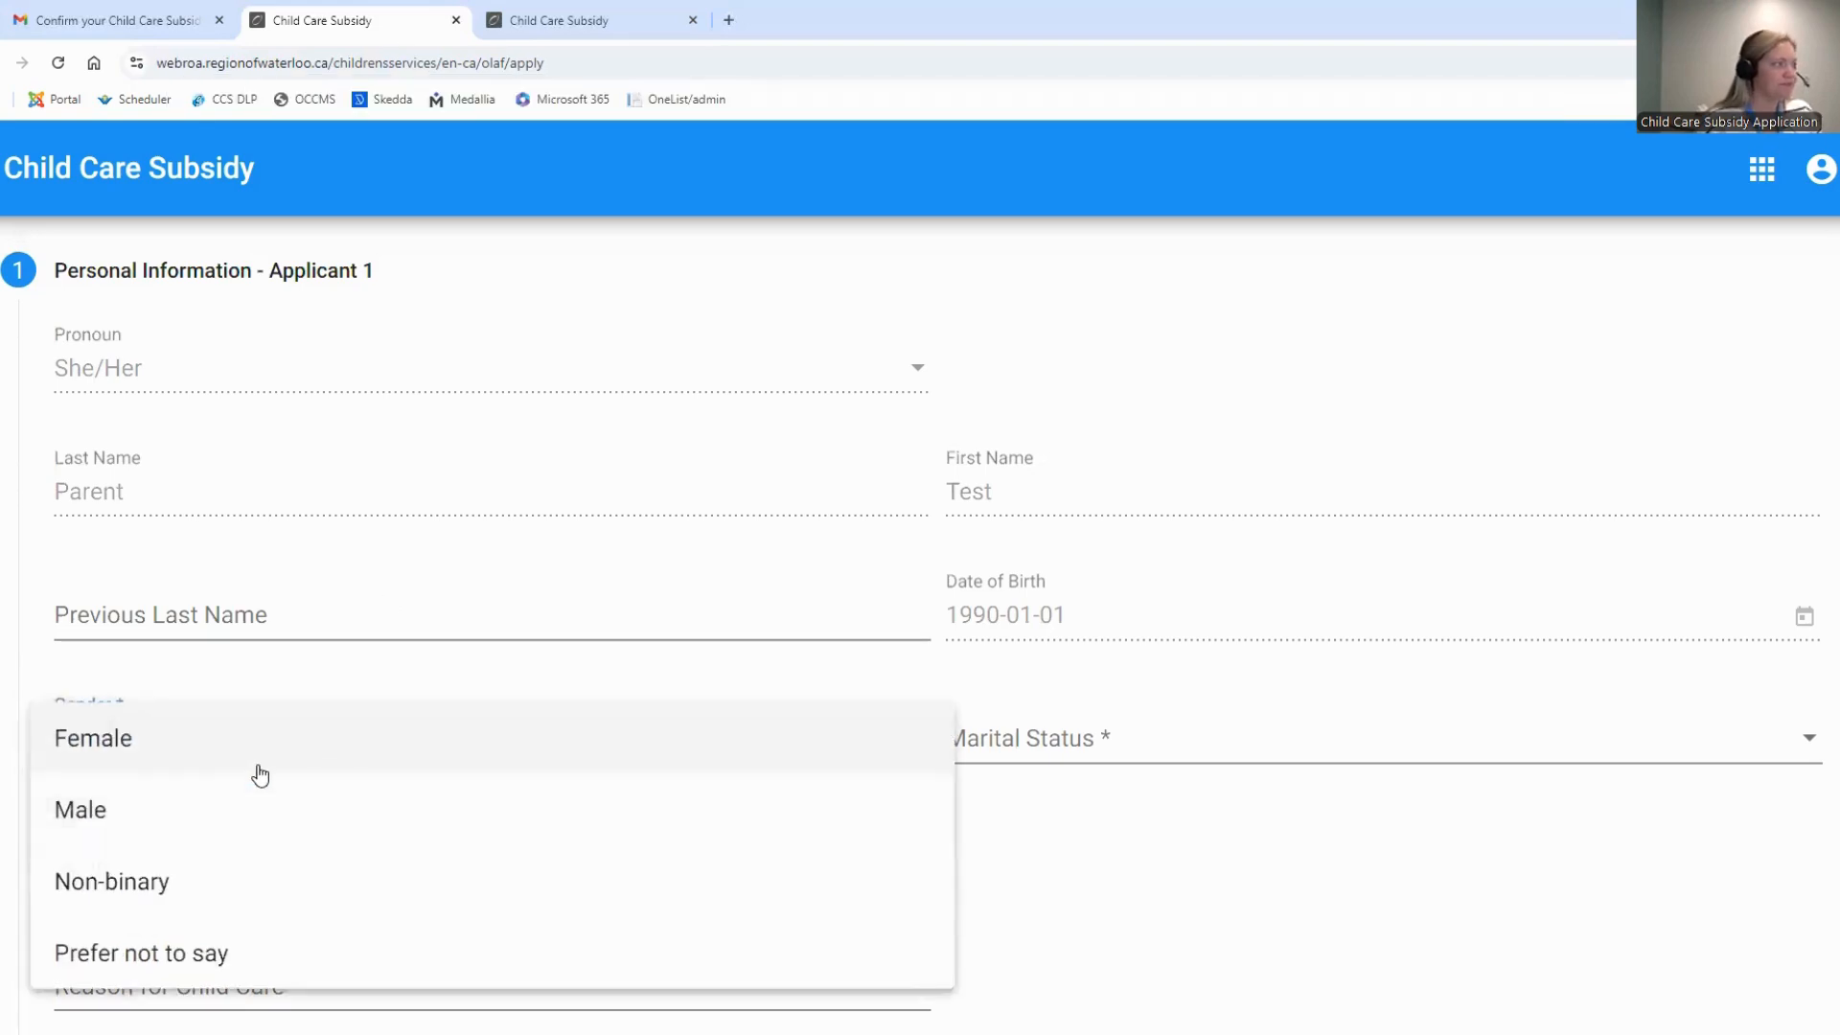
pyautogui.click(255, 762)
pyautogui.click(1060, 738)
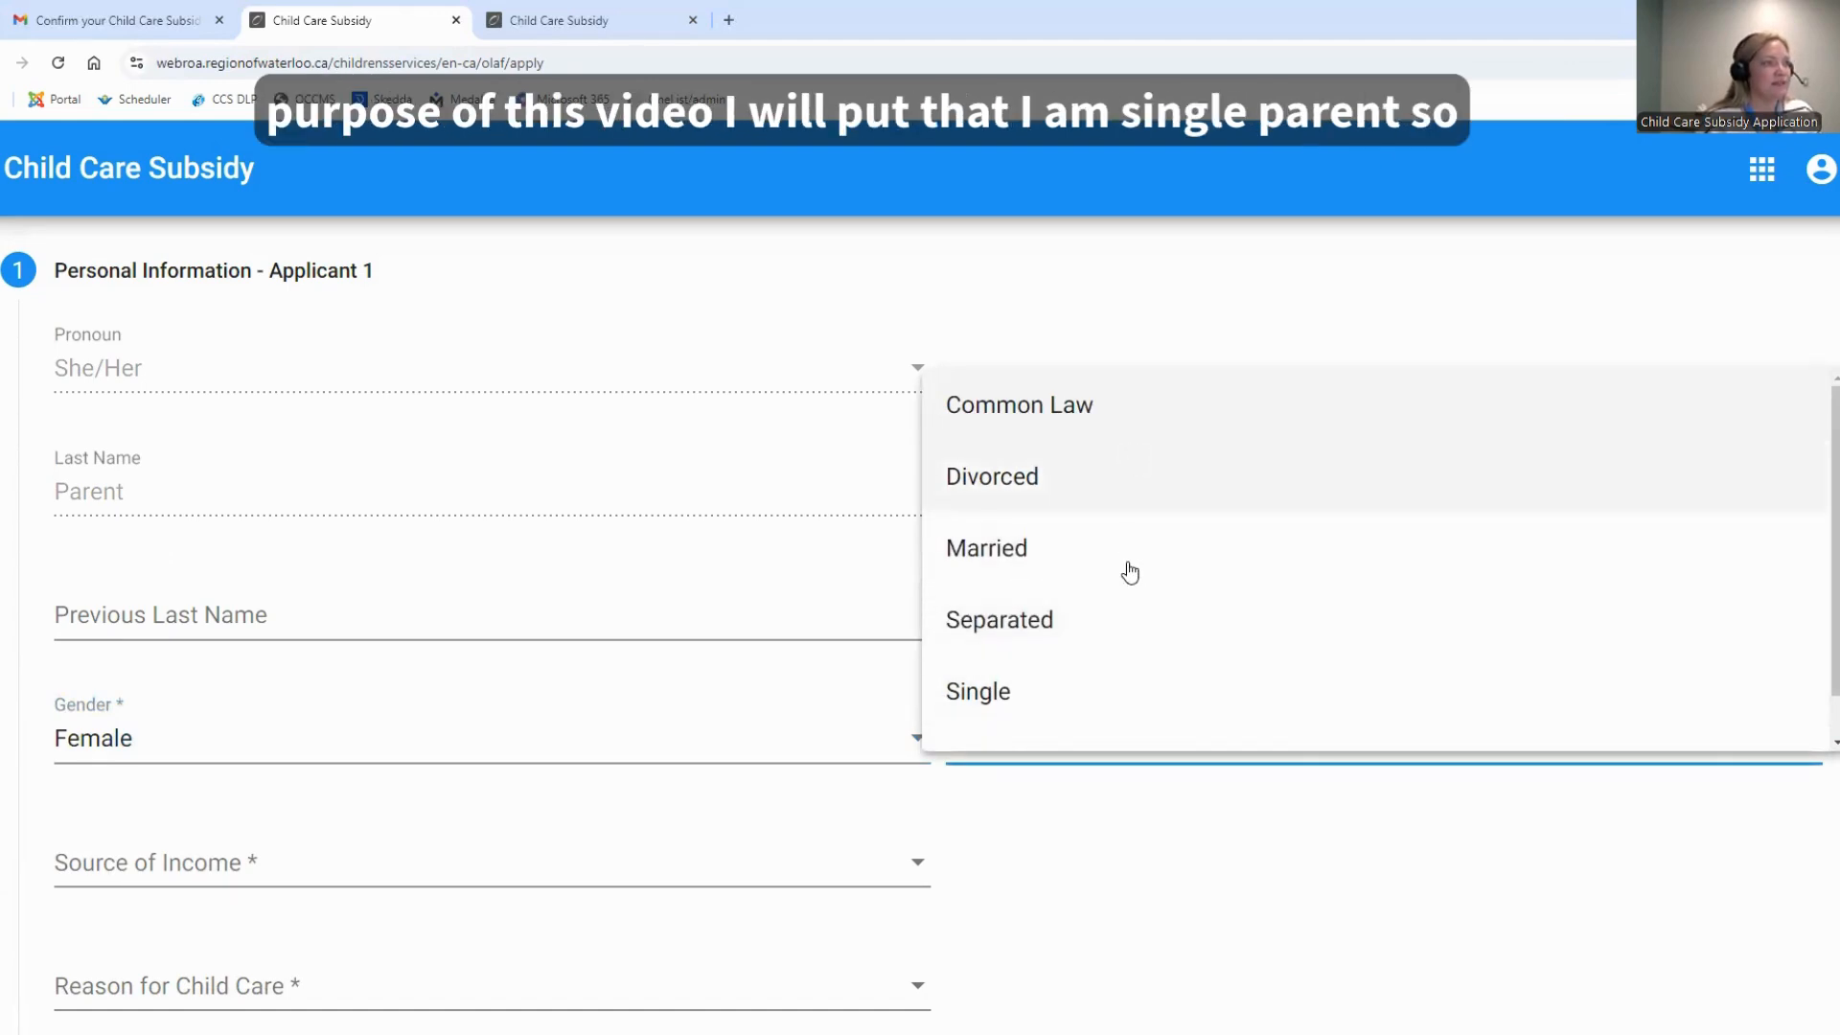
pyautogui.click(1138, 705)
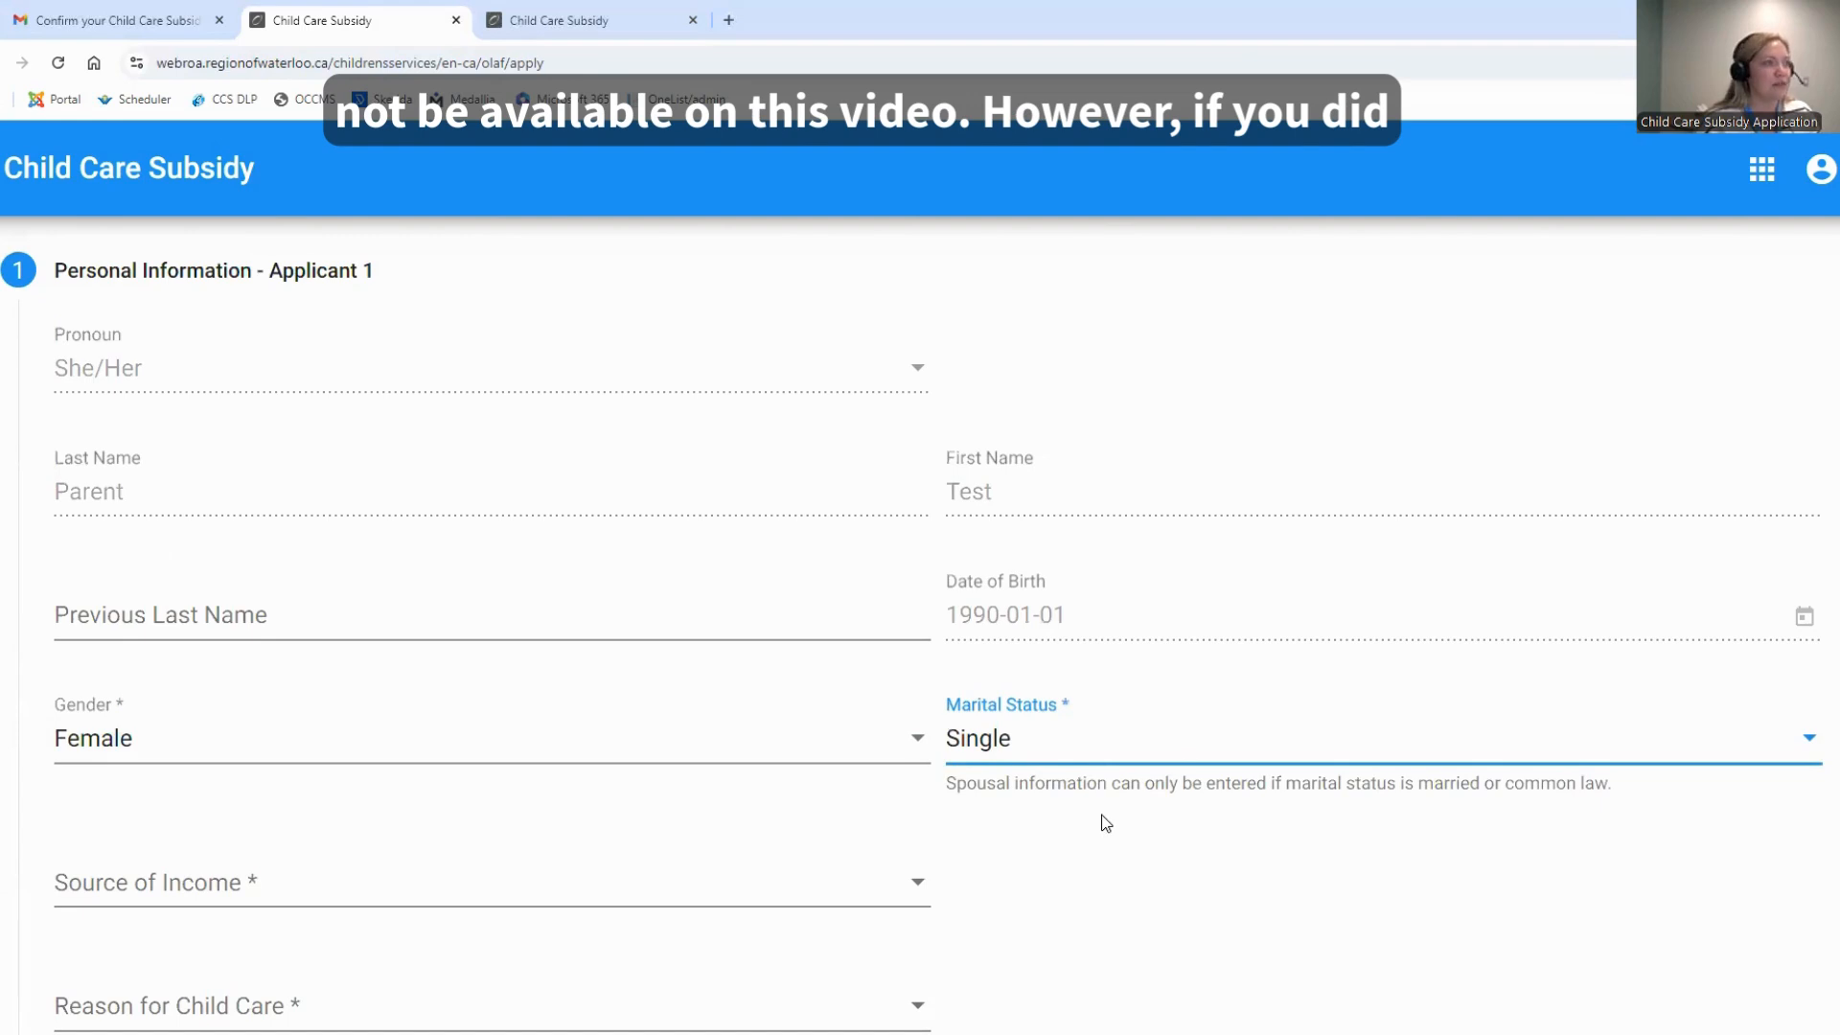
pyautogui.scroll(-1, 1106, 823)
pyautogui.click(1027, 647)
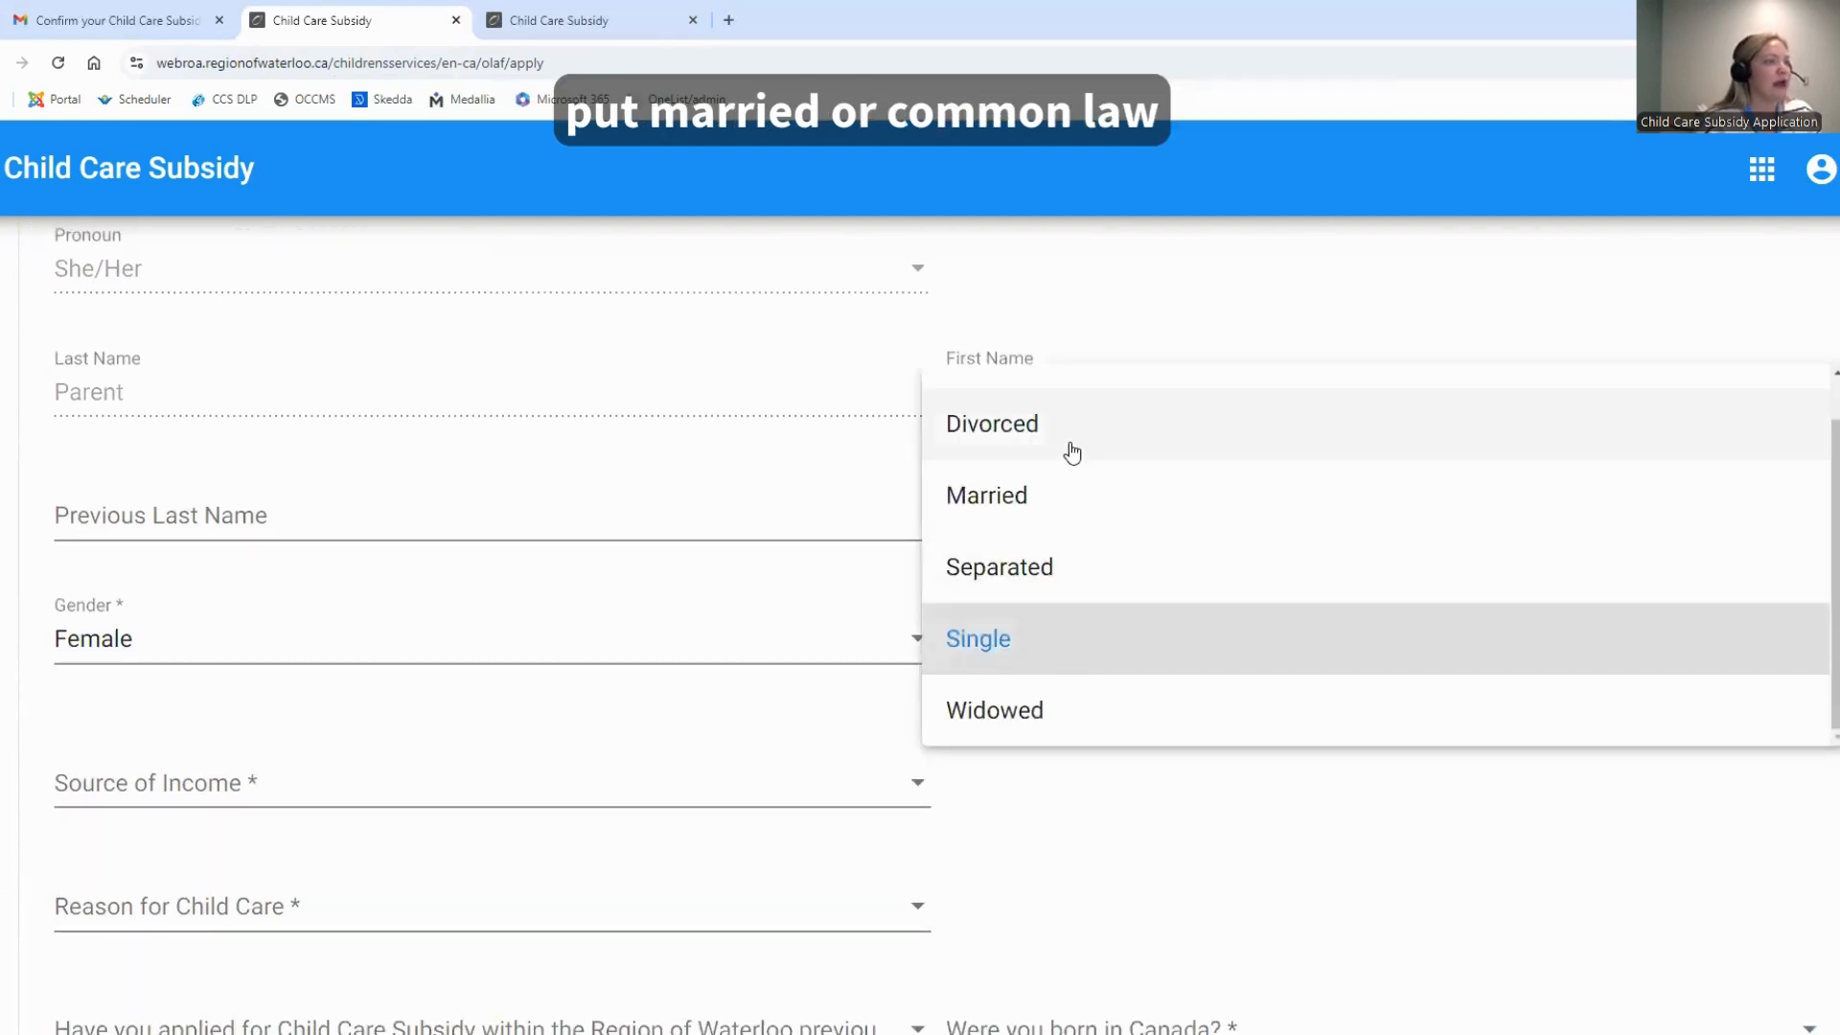
pyautogui.scroll(1, 1160, 644)
pyautogui.click(1089, 757)
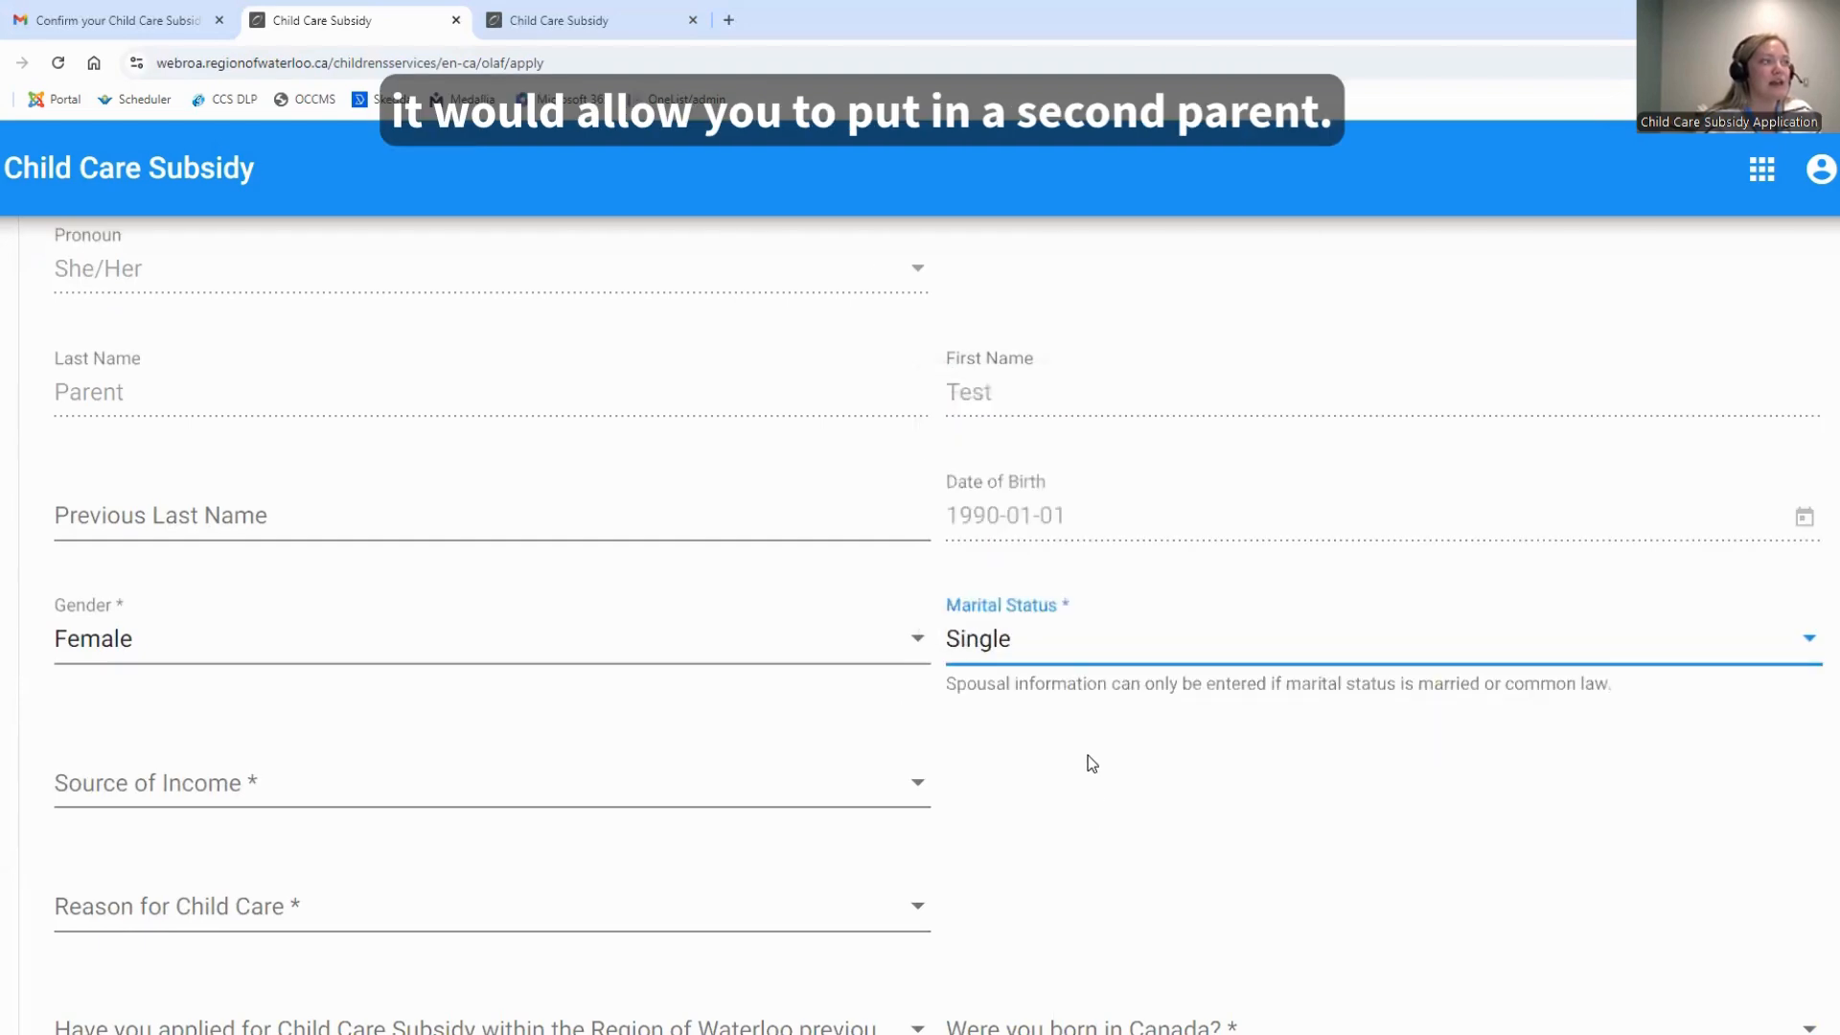
# Set Applicant 1's source of income to Earnings and the reason for child care to Attending school full-time
pyautogui.scroll(-1, 1089, 755)
pyautogui.scroll(-1, 296, 642)
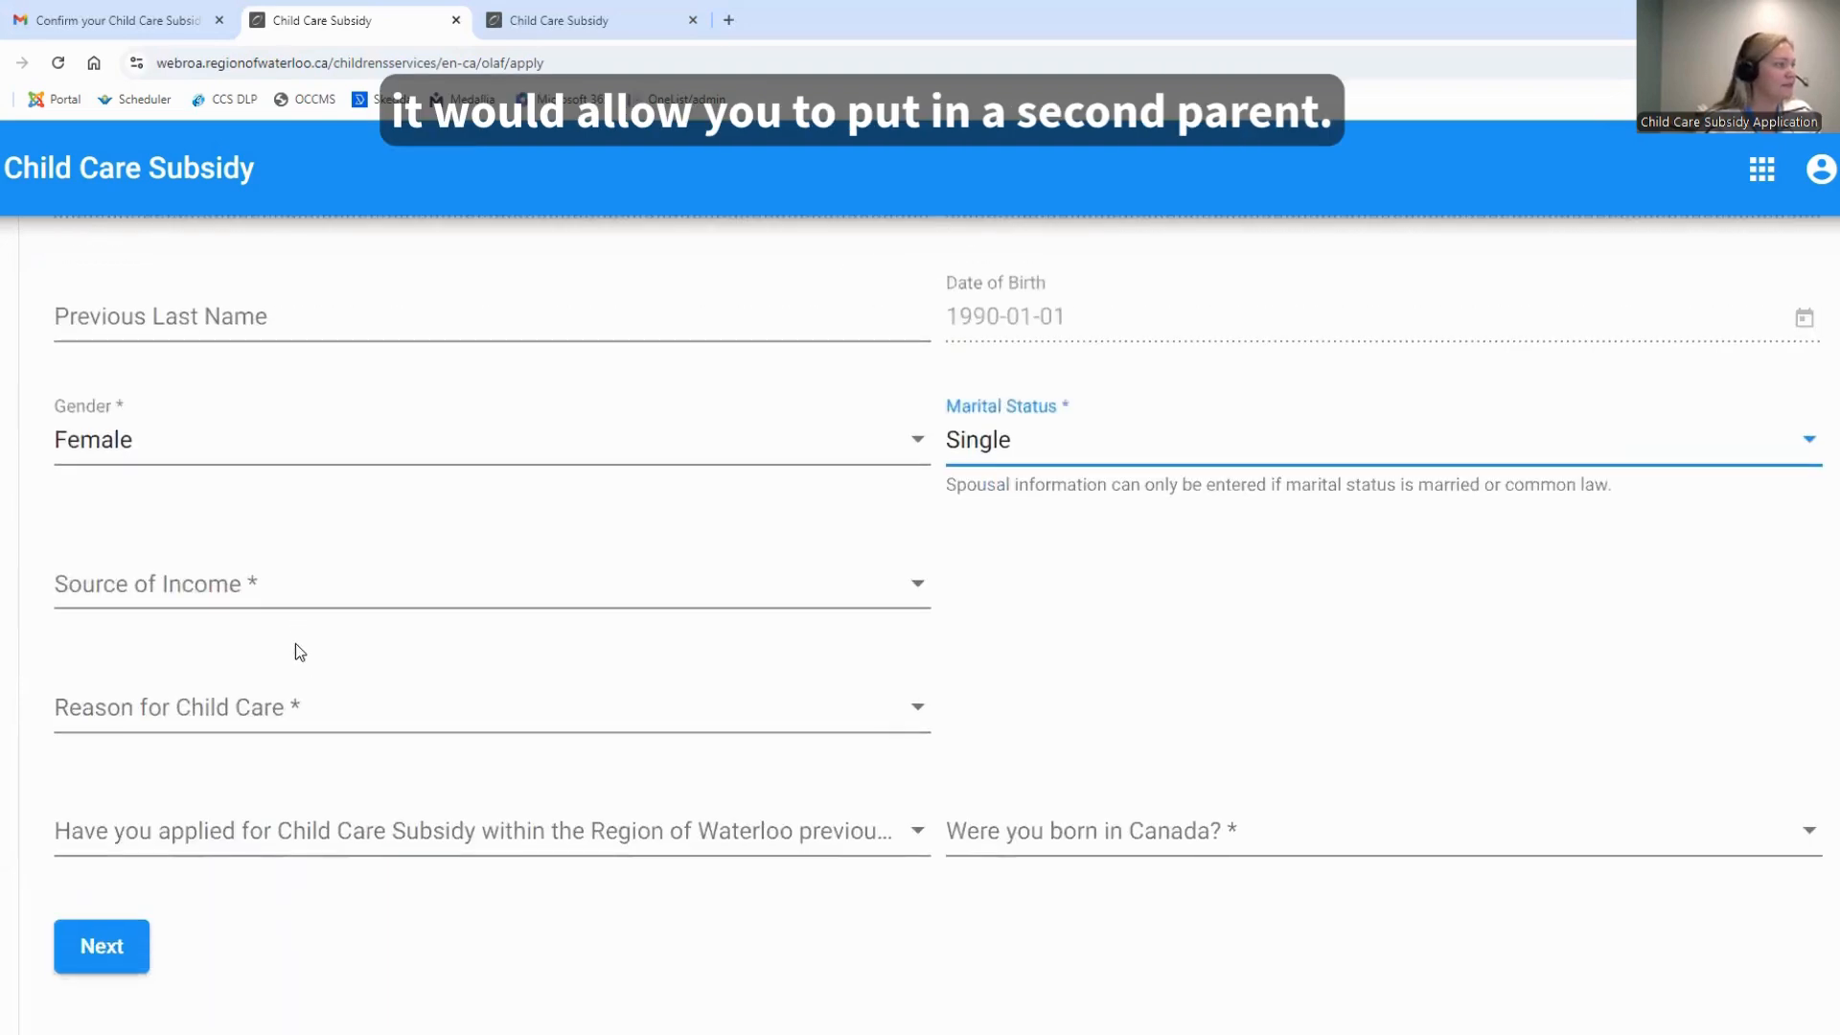
pyautogui.click(317, 600)
pyautogui.click(271, 728)
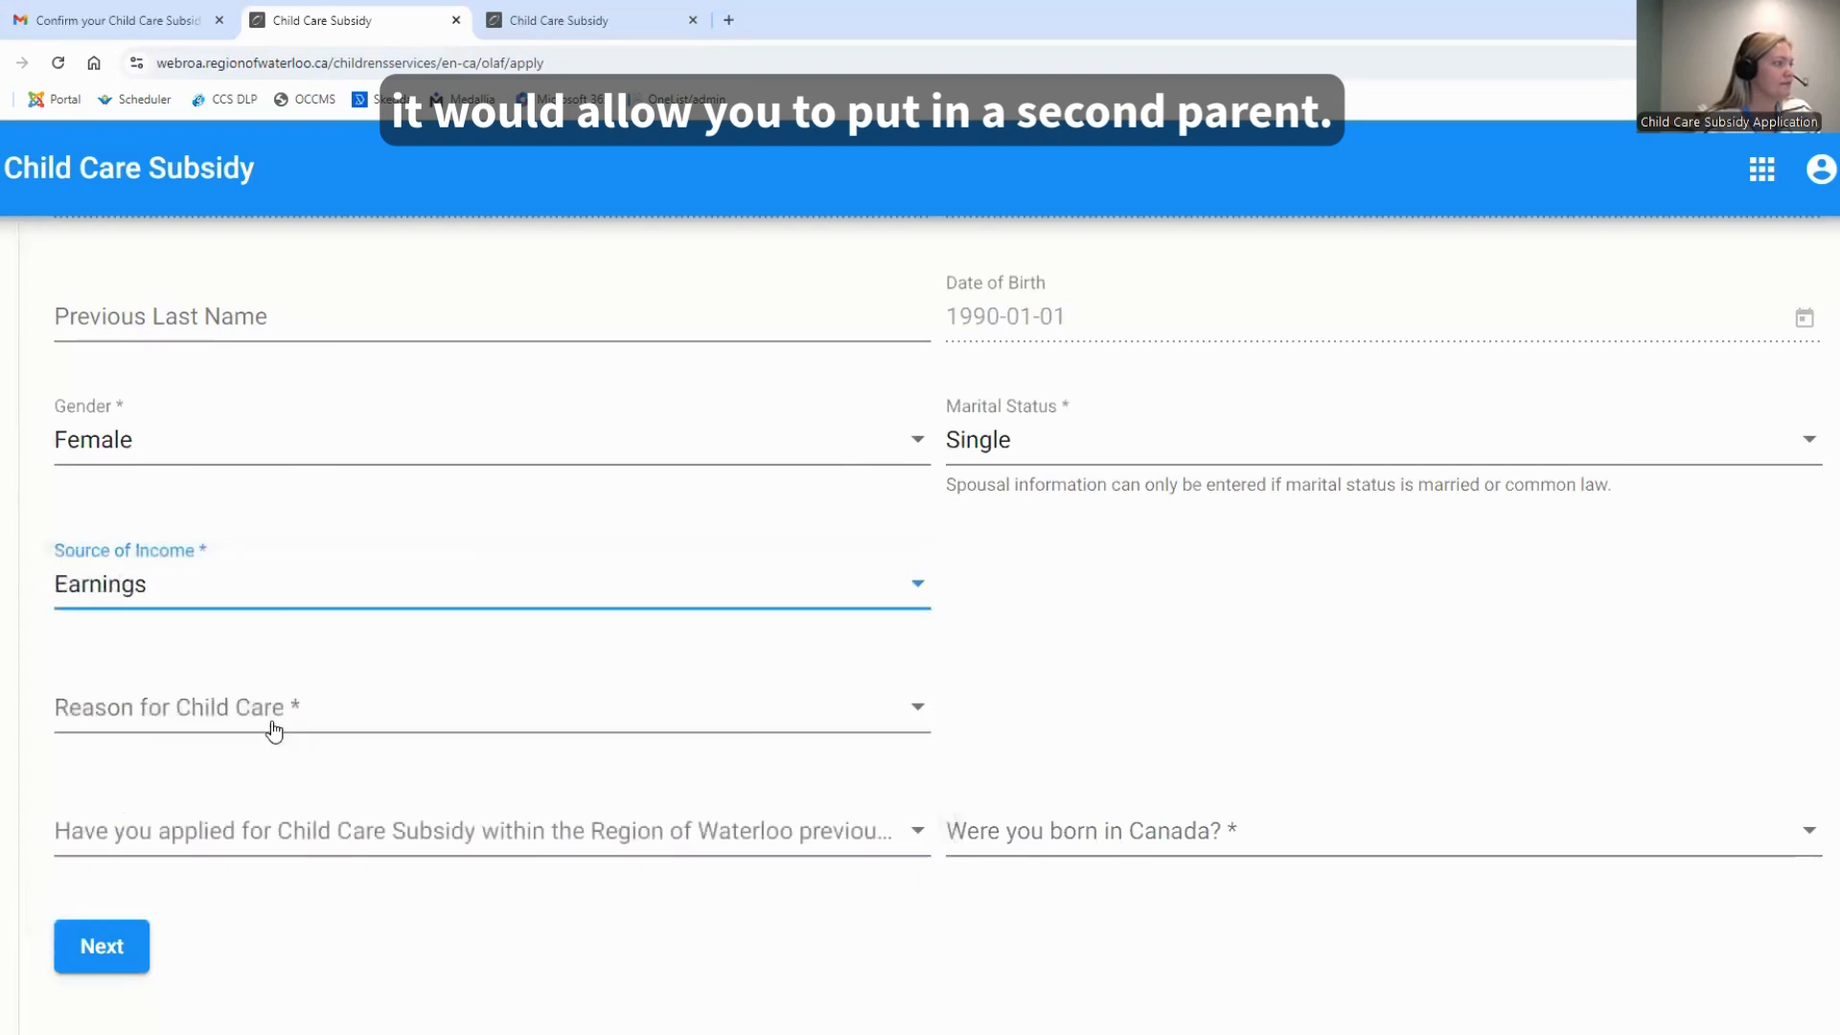
pyautogui.click(278, 721)
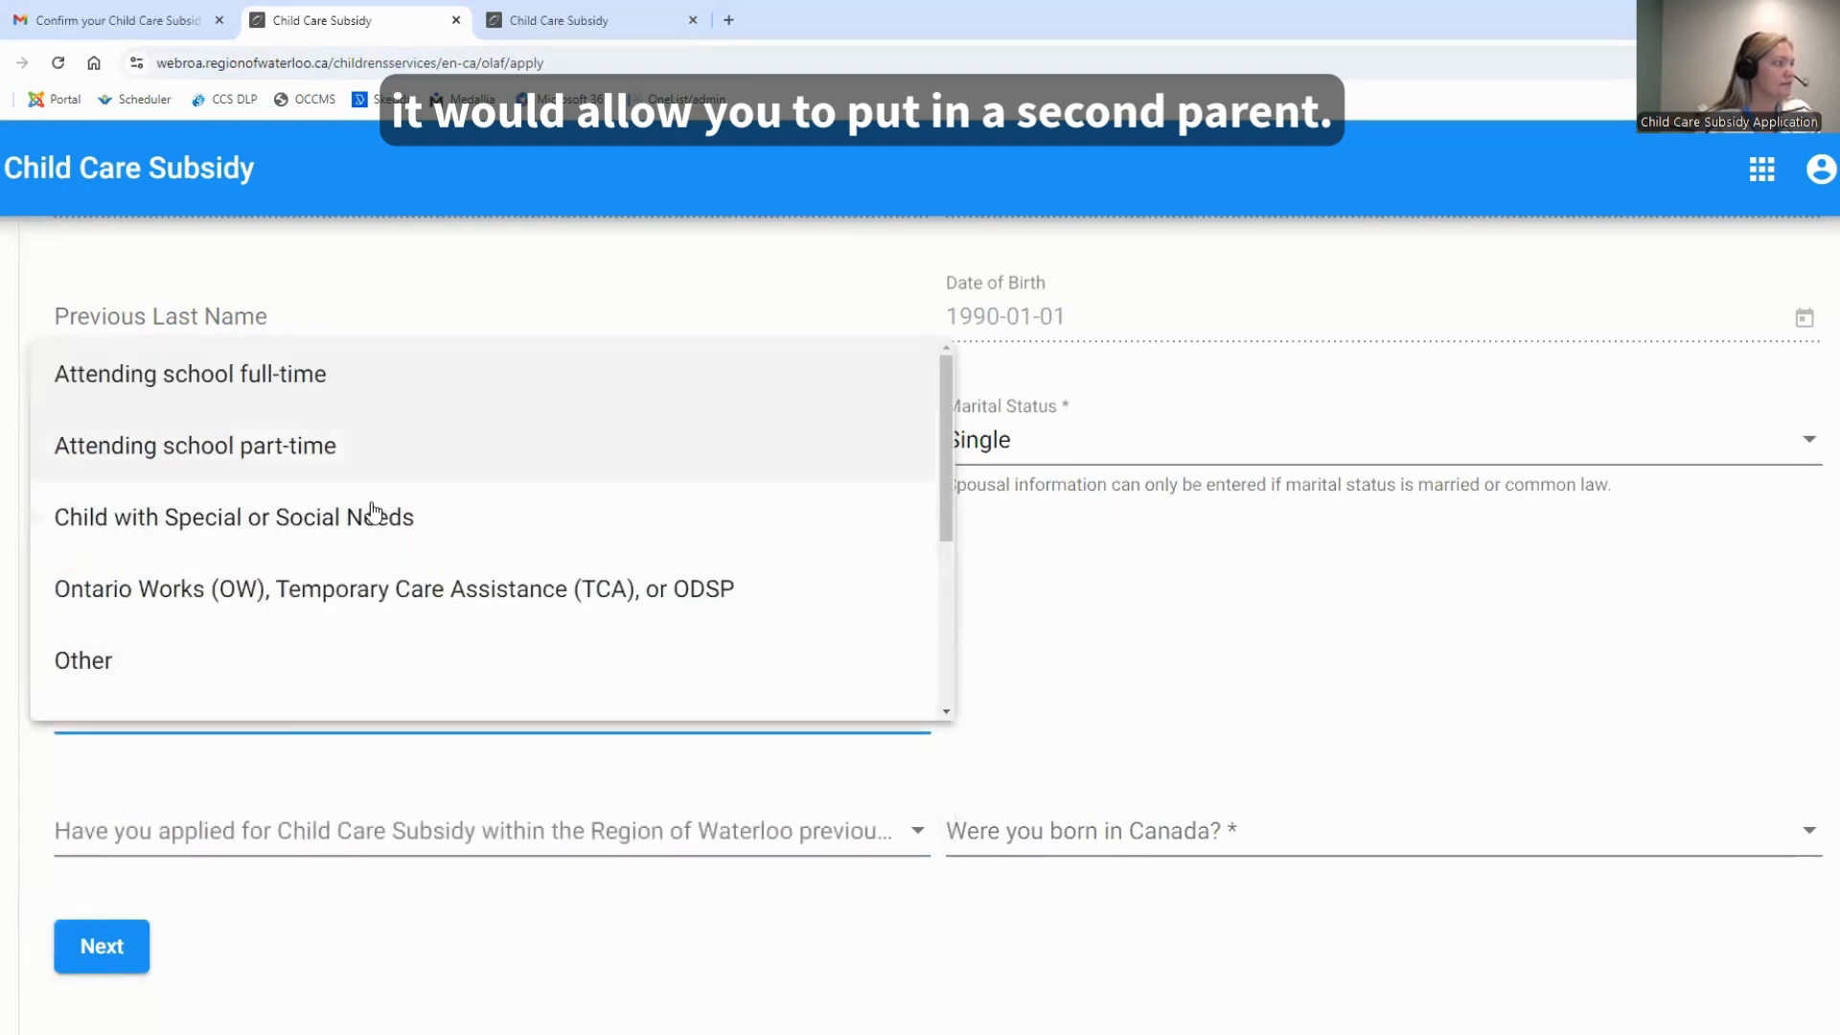
pyautogui.click(278, 373)
# Answer No to having applied for subsidy previously and Yes to being born in Canada, and proceed to the contact information section
pyautogui.scroll(-3, 1054, 613)
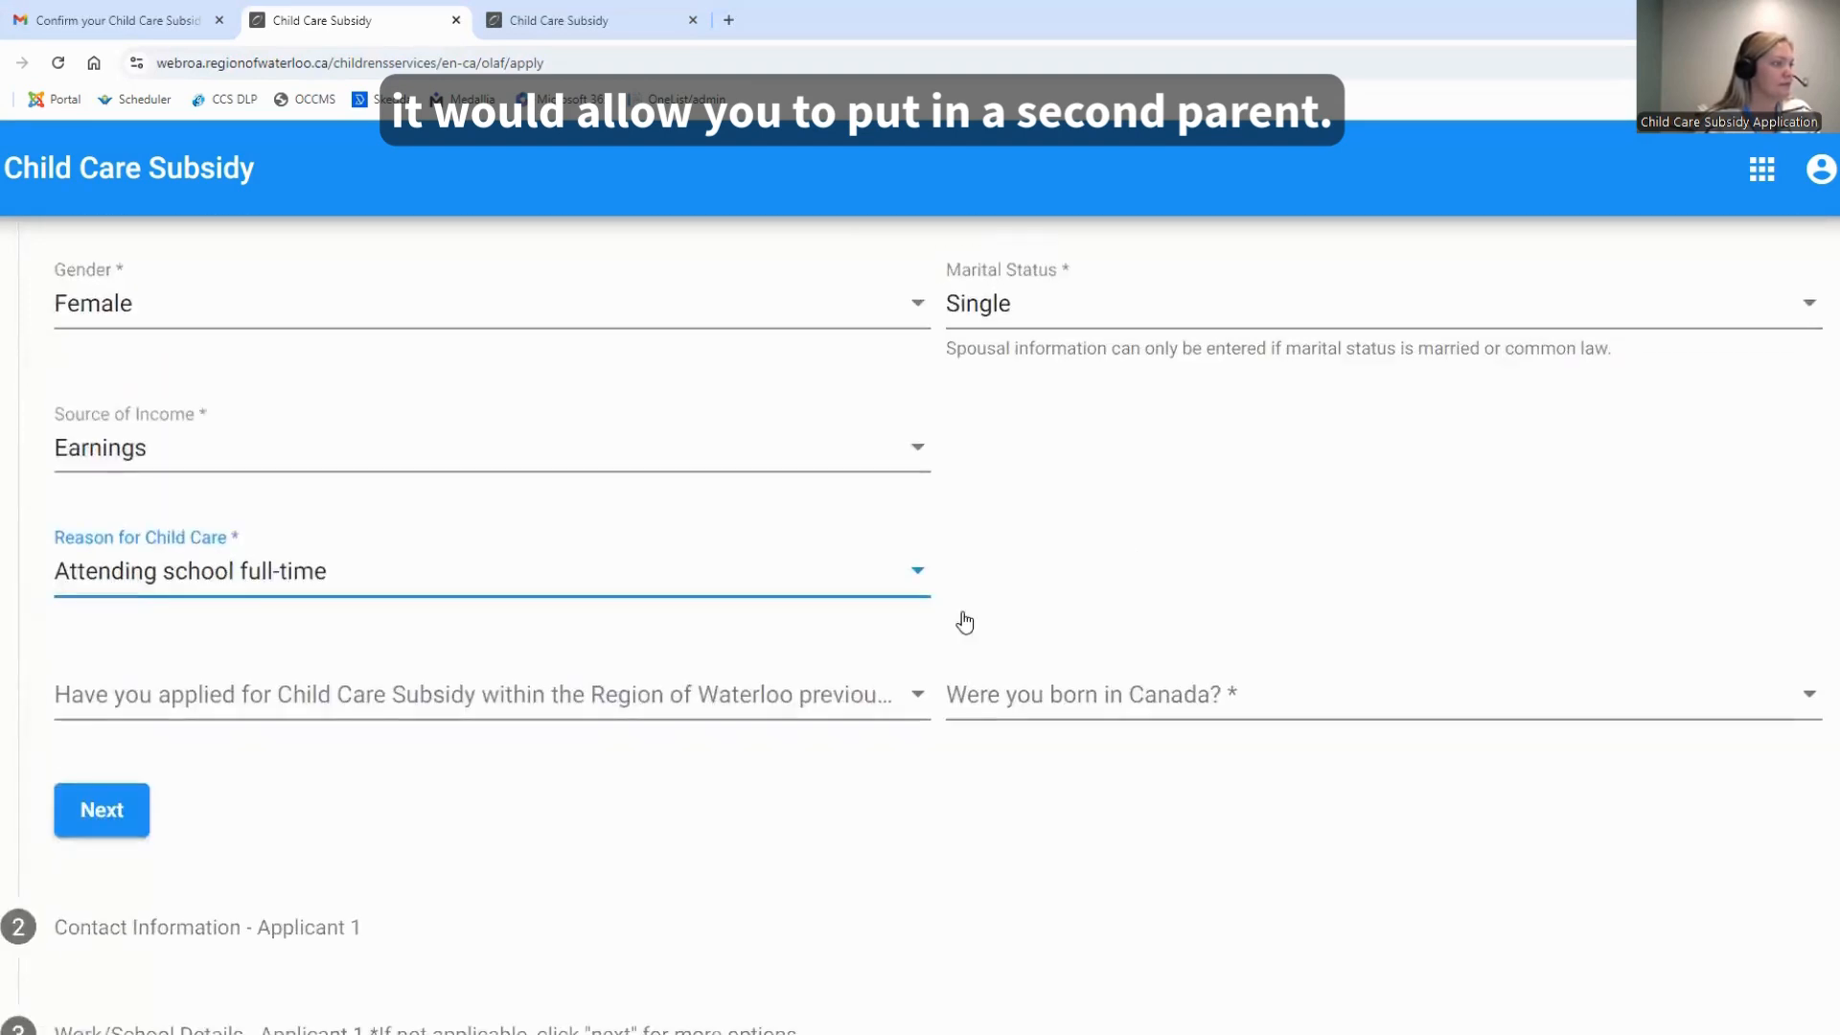
pyautogui.click(843, 634)
pyautogui.click(411, 702)
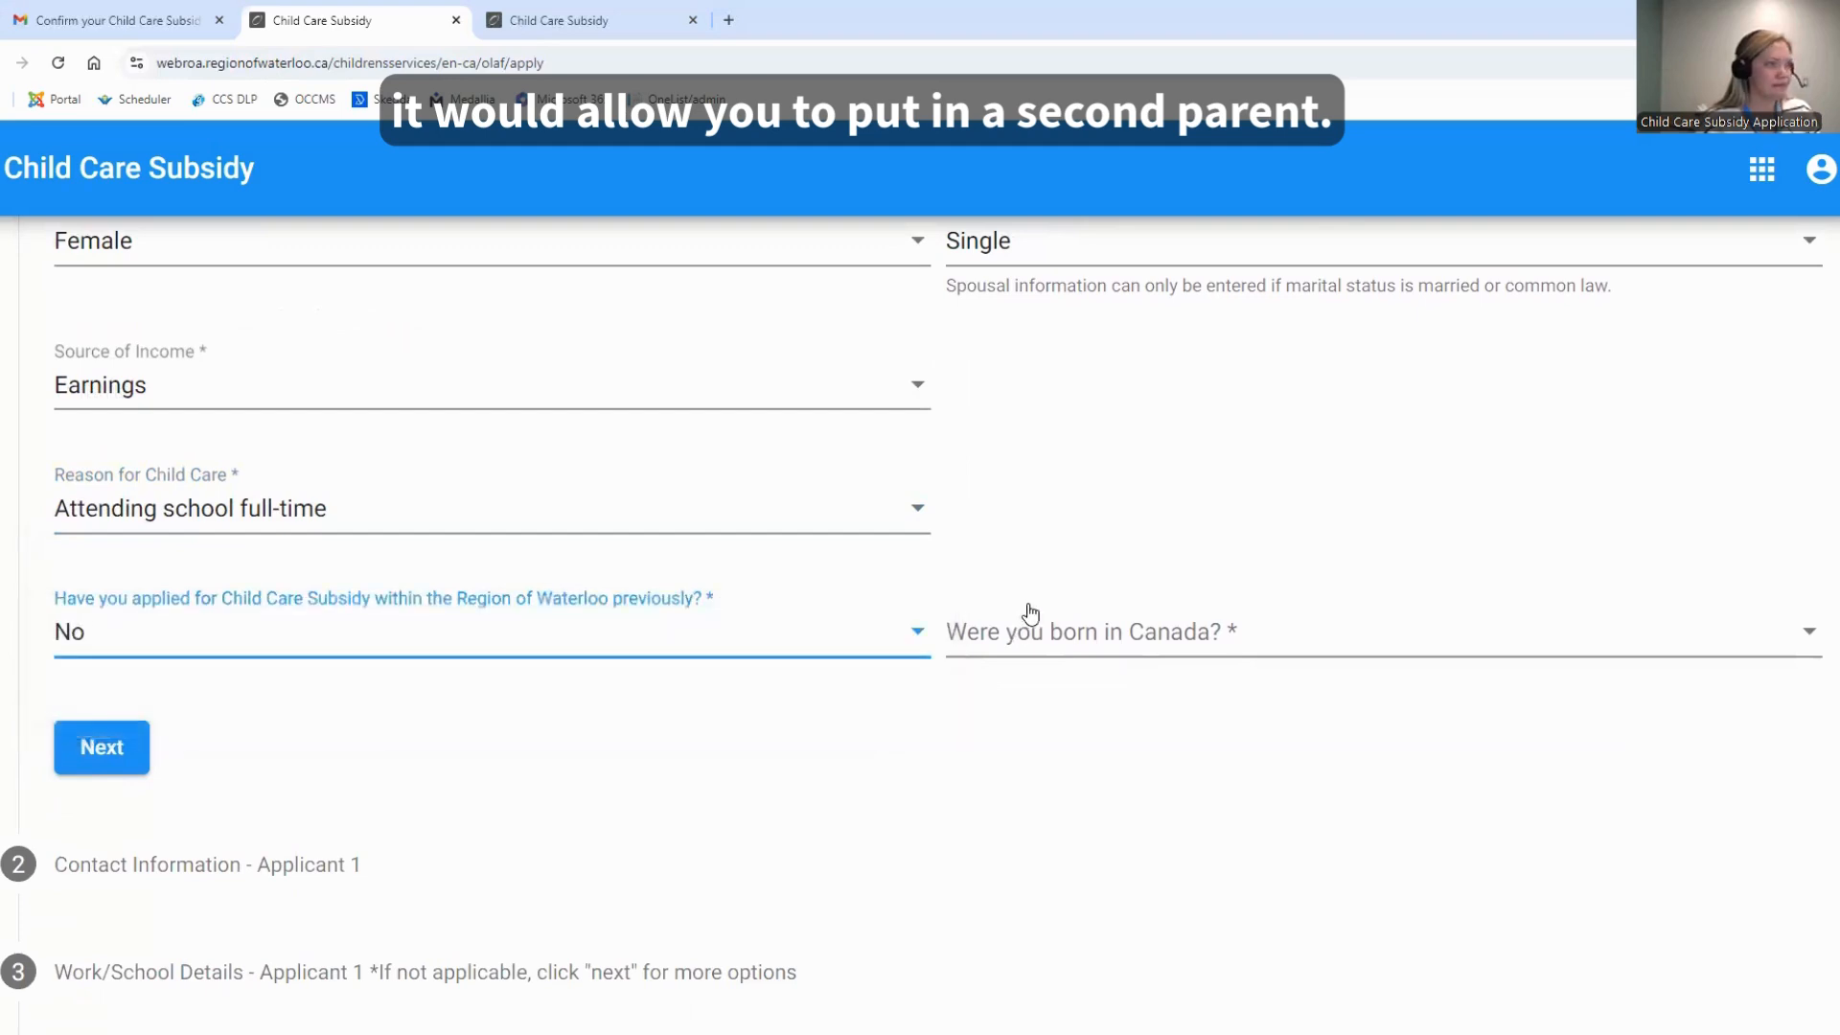
pyautogui.click(1023, 630)
pyautogui.click(998, 640)
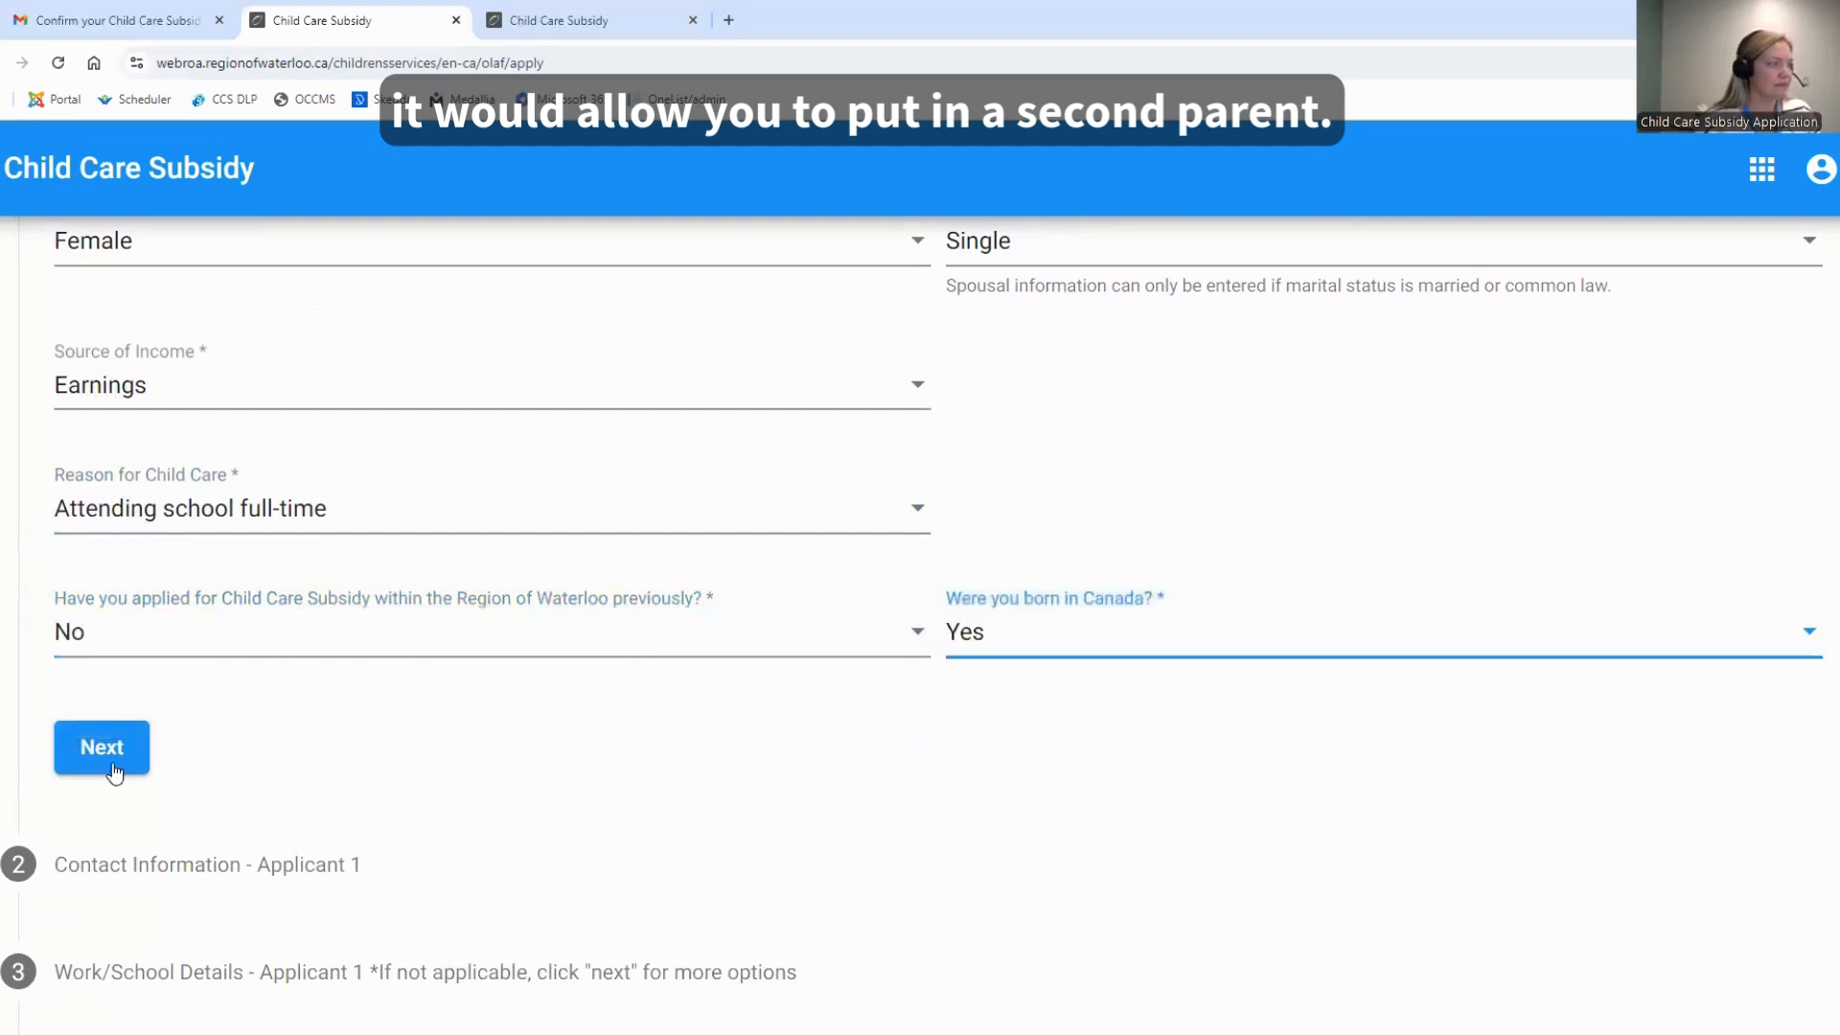
pyautogui.click(95, 750)
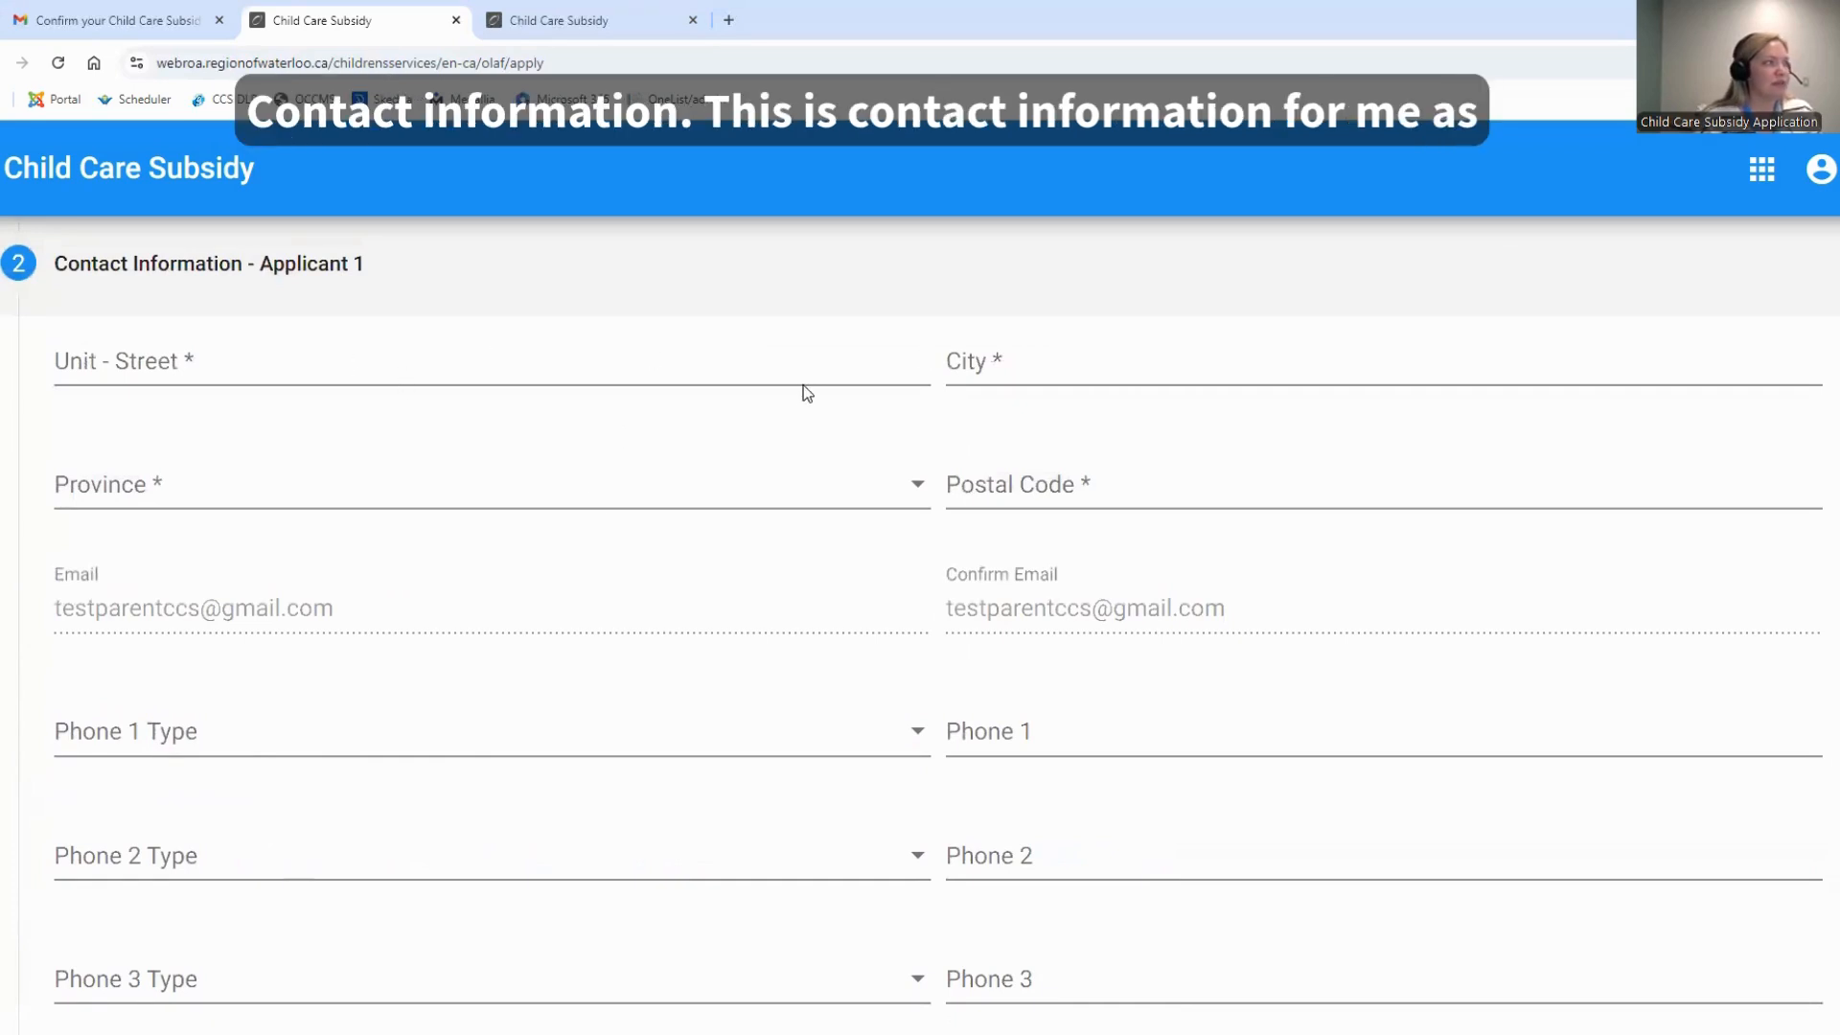
# Enter the applicant's street address and city in the contact information section
pyautogui.click(659, 364)
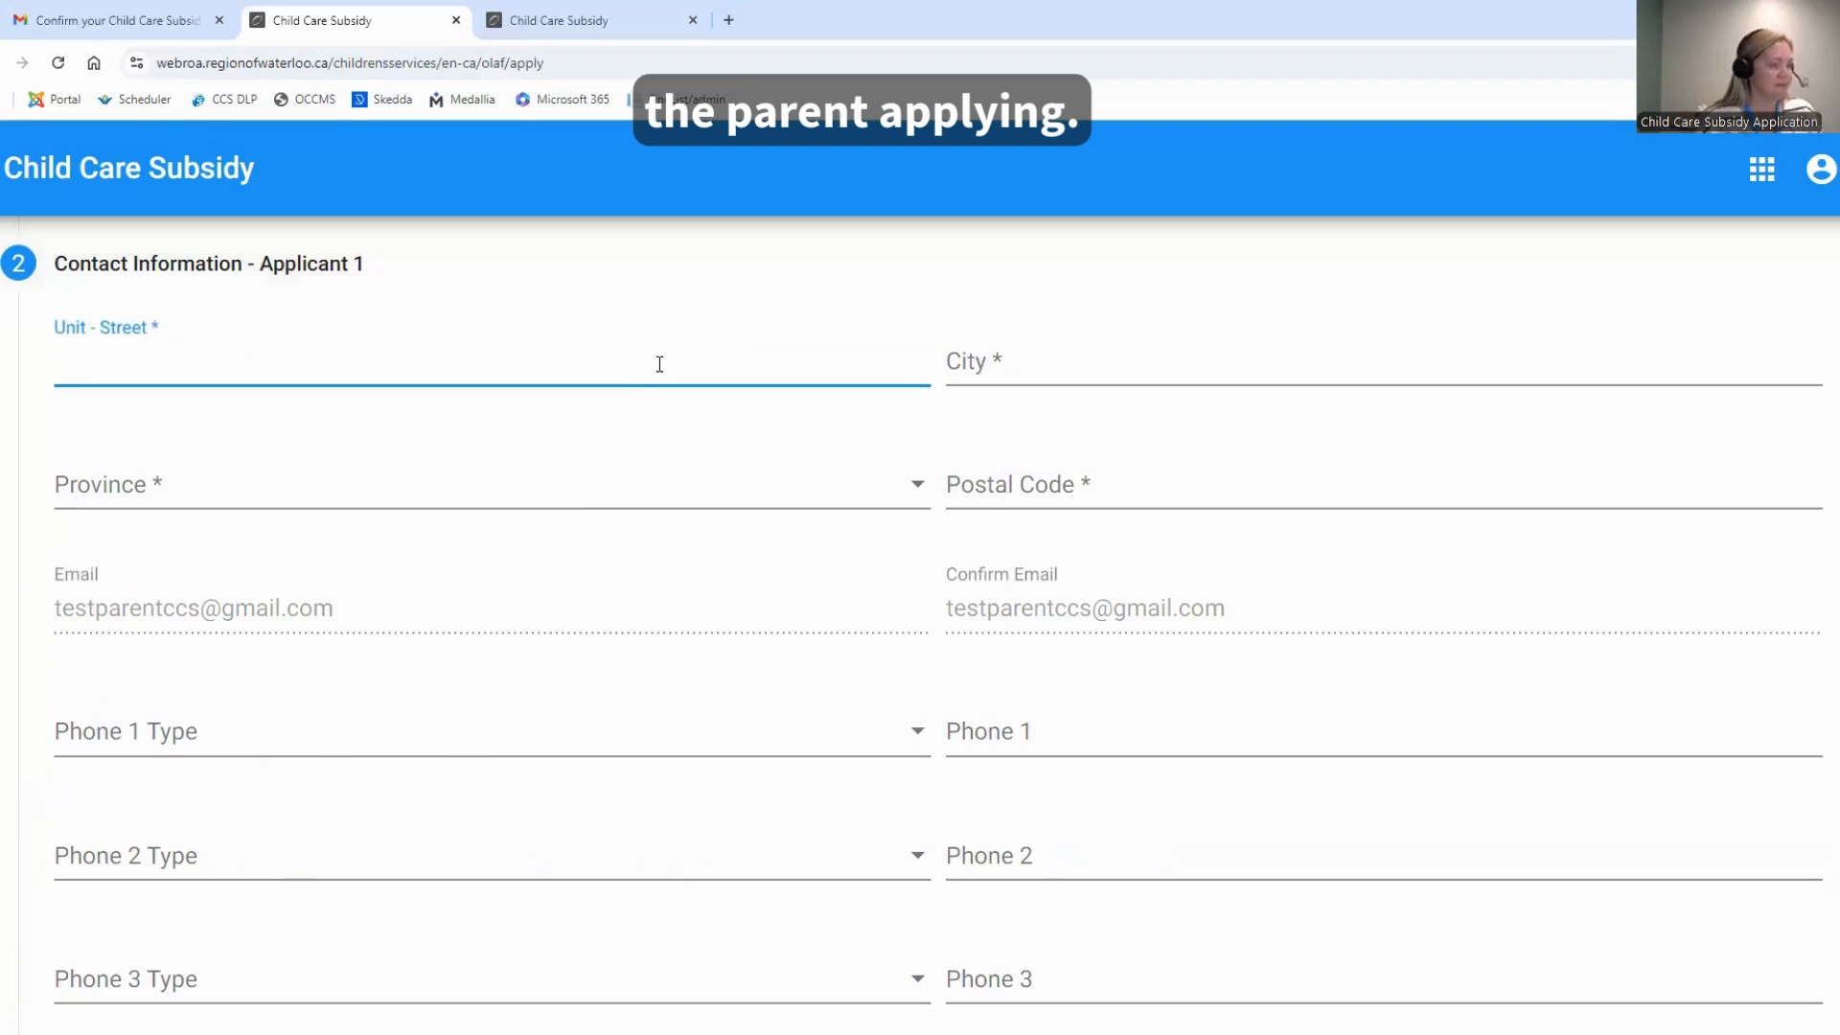
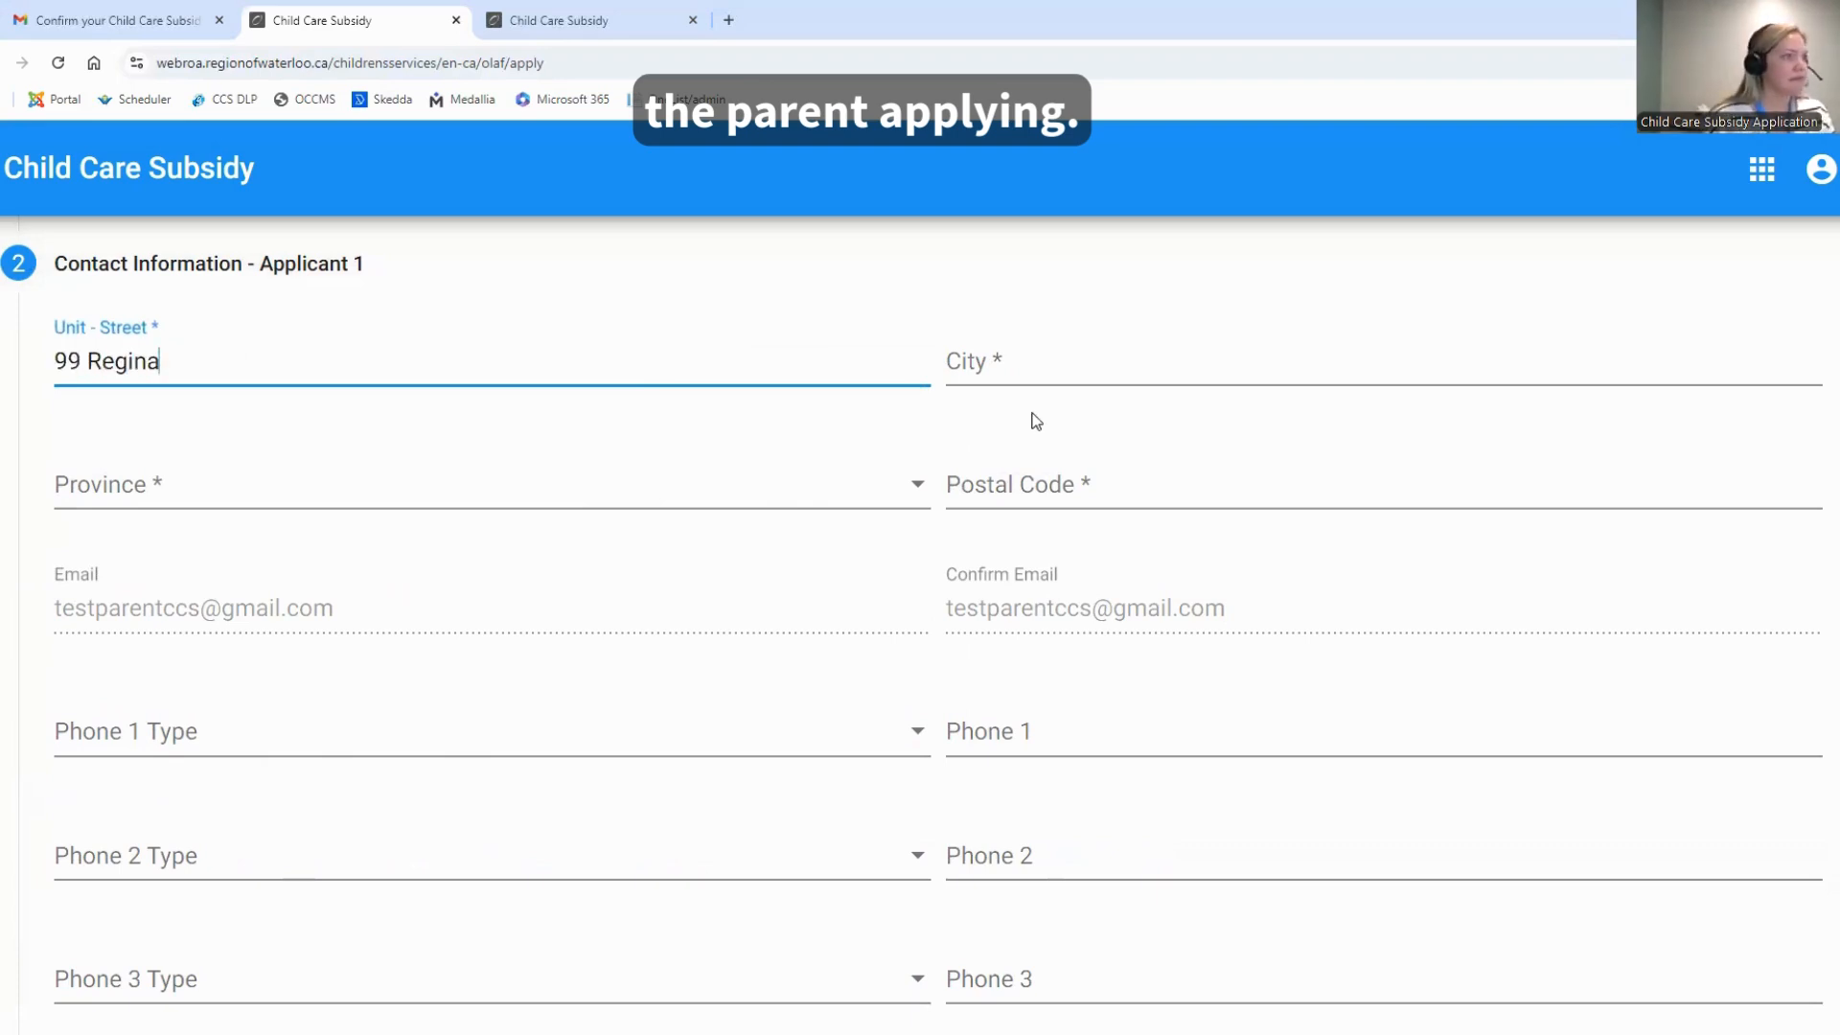
pyautogui.click(1036, 358)
pyautogui.write('Waterloo')
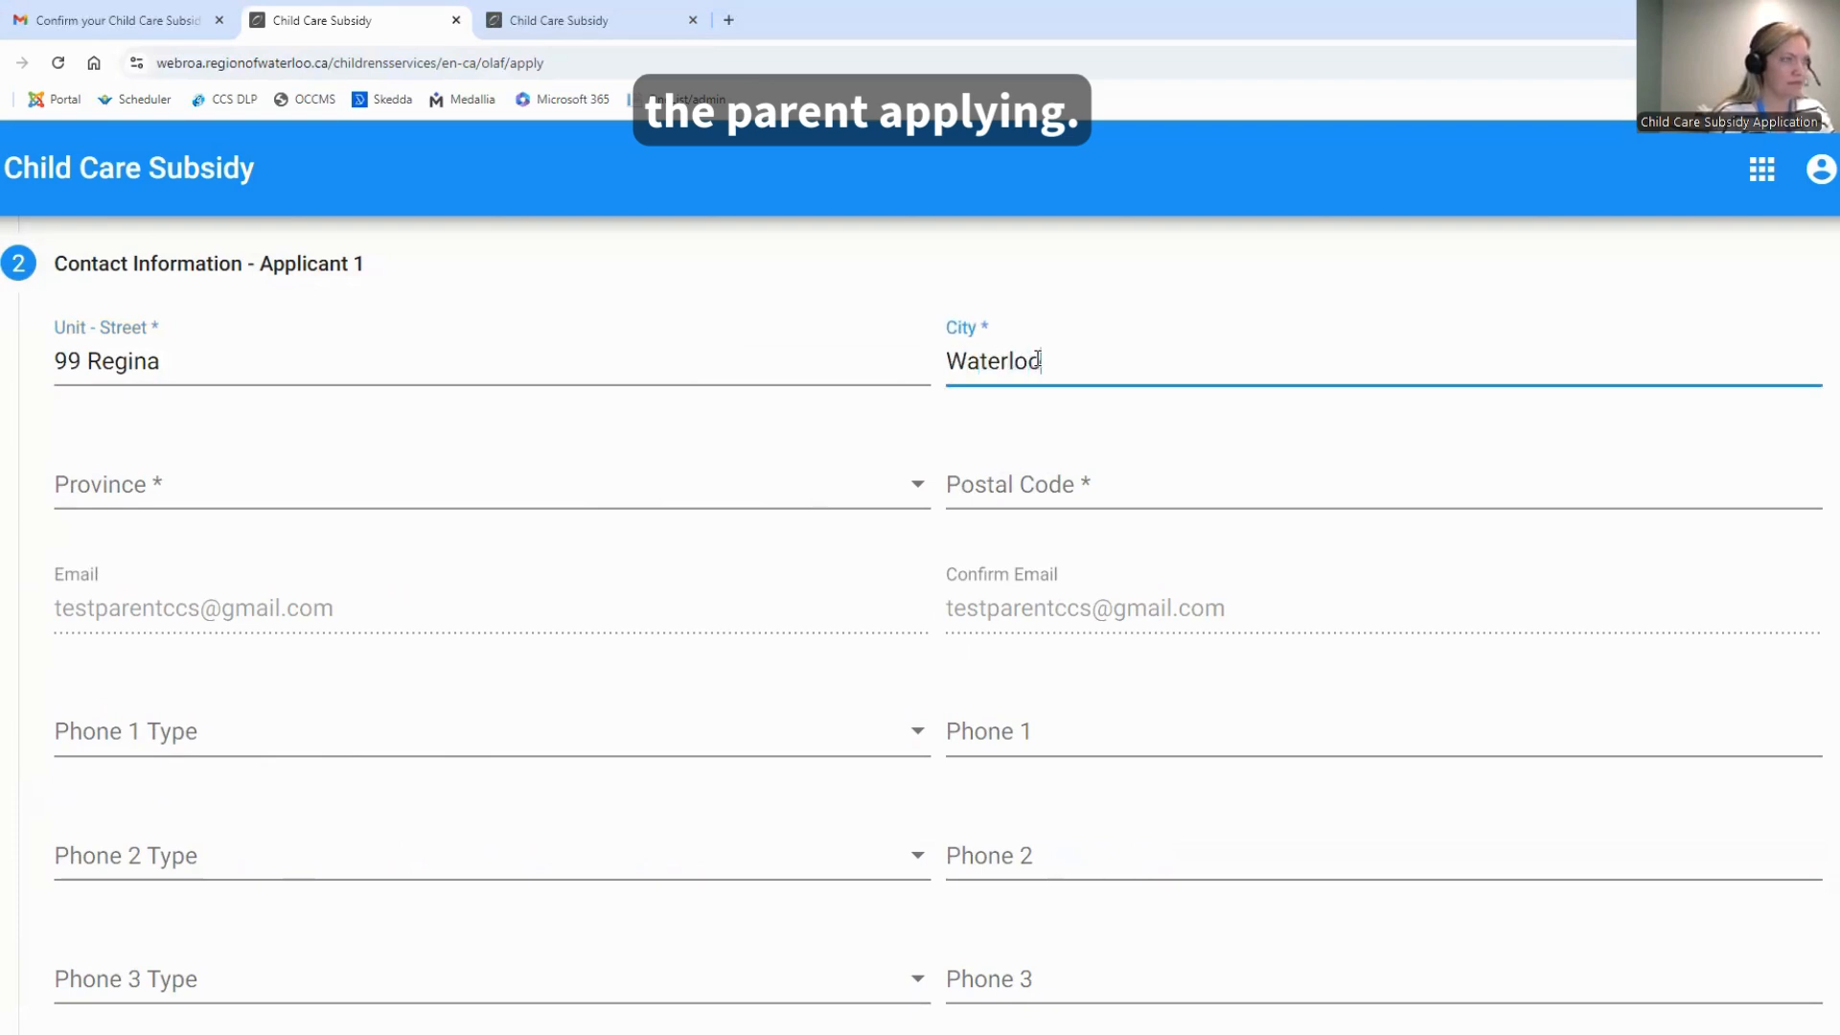
# Select Ontario as the applicant's province and enter the postal code
pyautogui.click(637, 489)
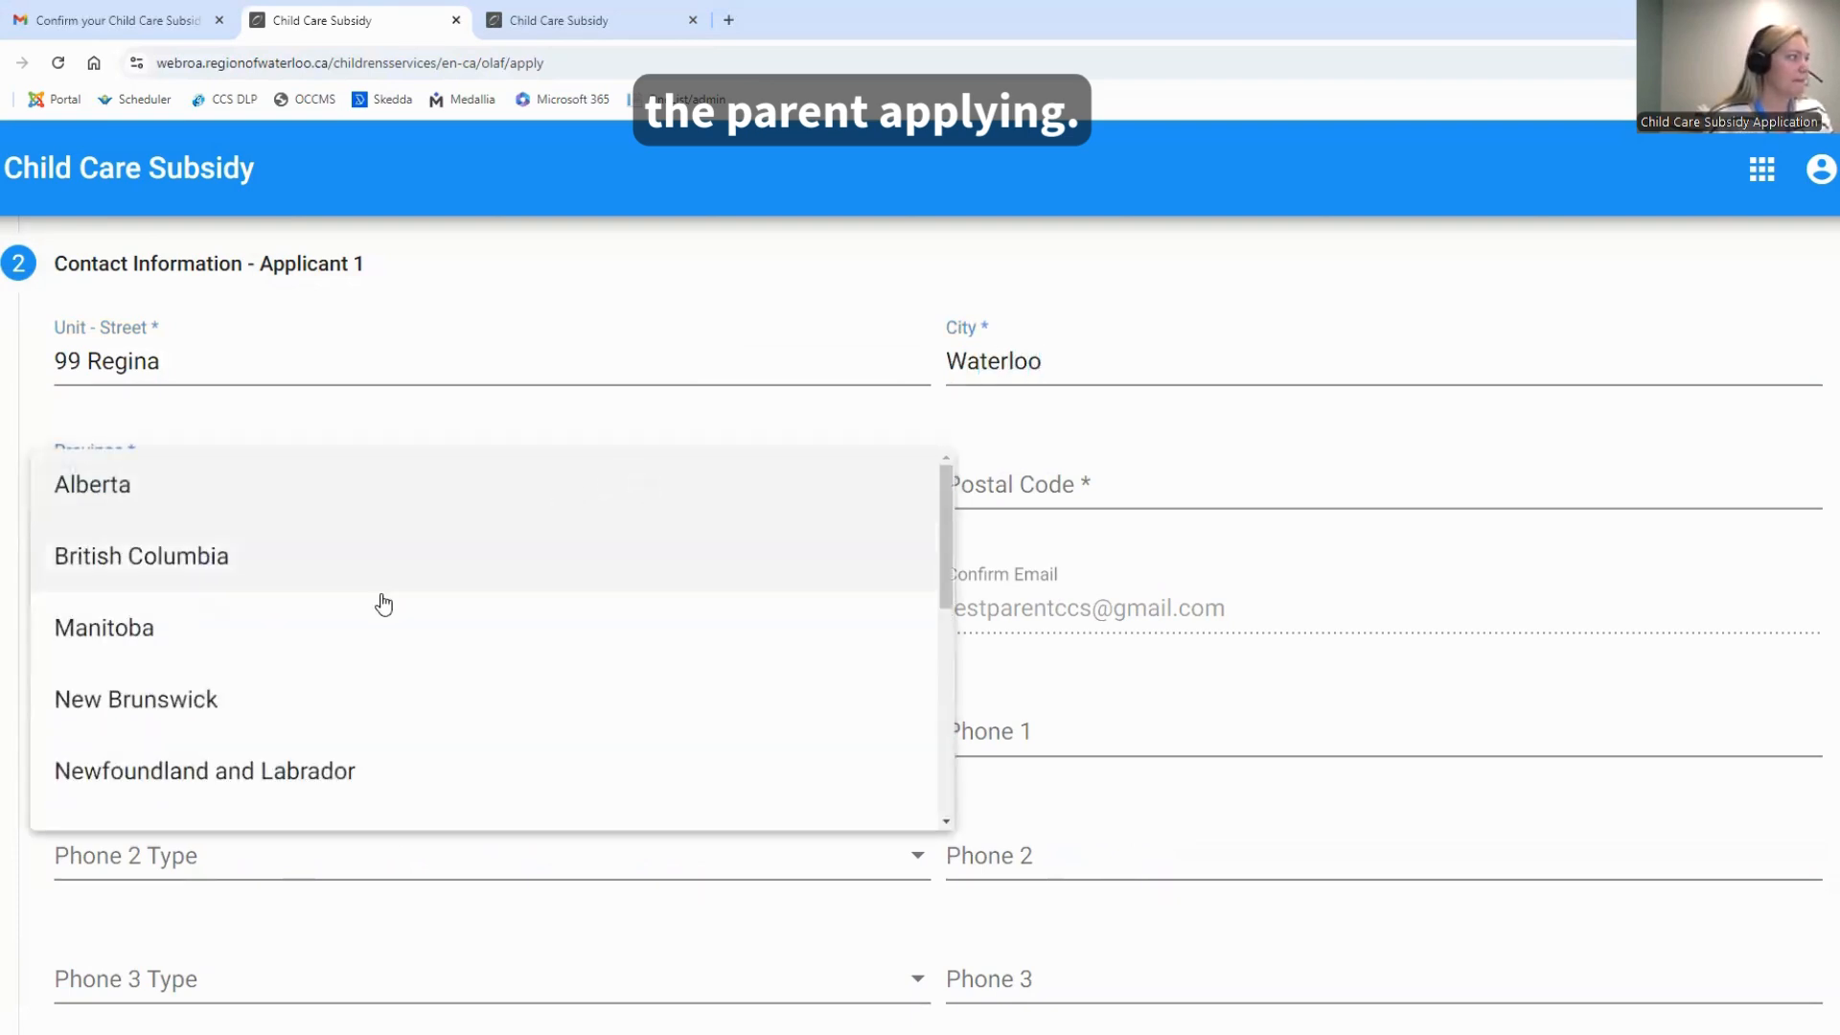
pyautogui.scroll(-1, 384, 604)
pyautogui.scroll(-4, 383, 604)
pyautogui.click(300, 657)
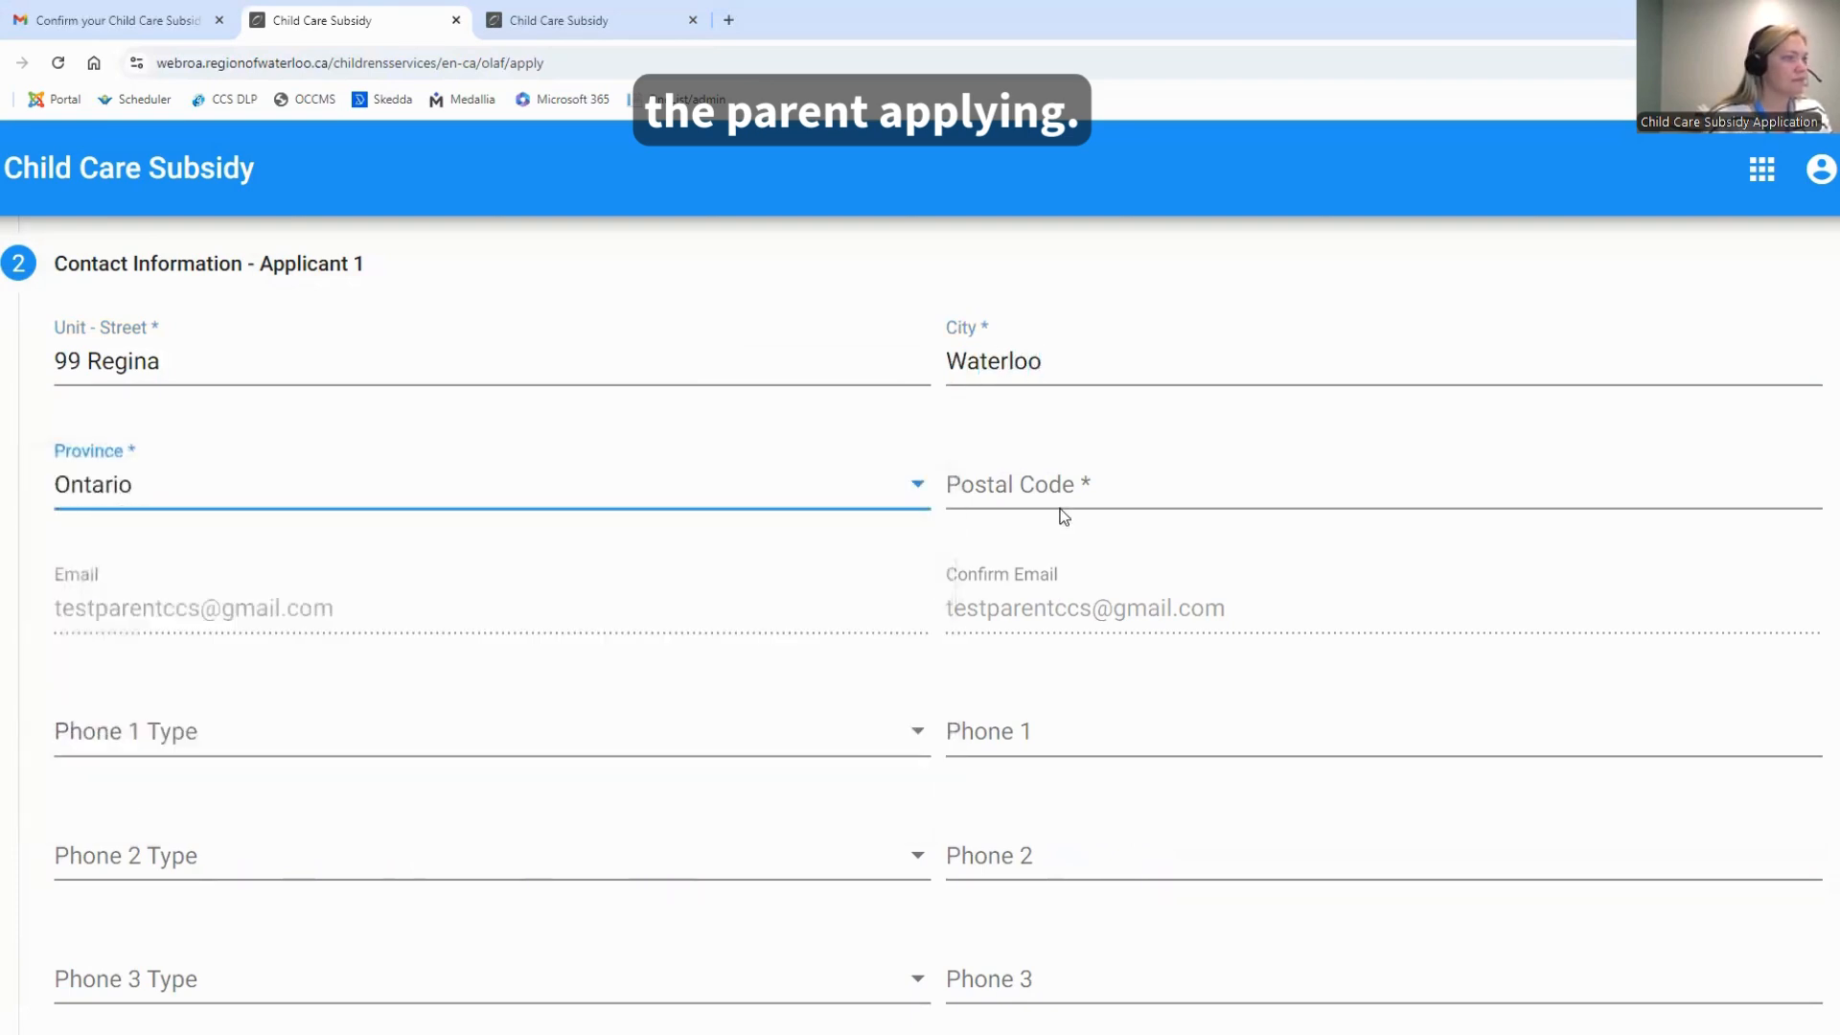
pyautogui.click(1039, 489)
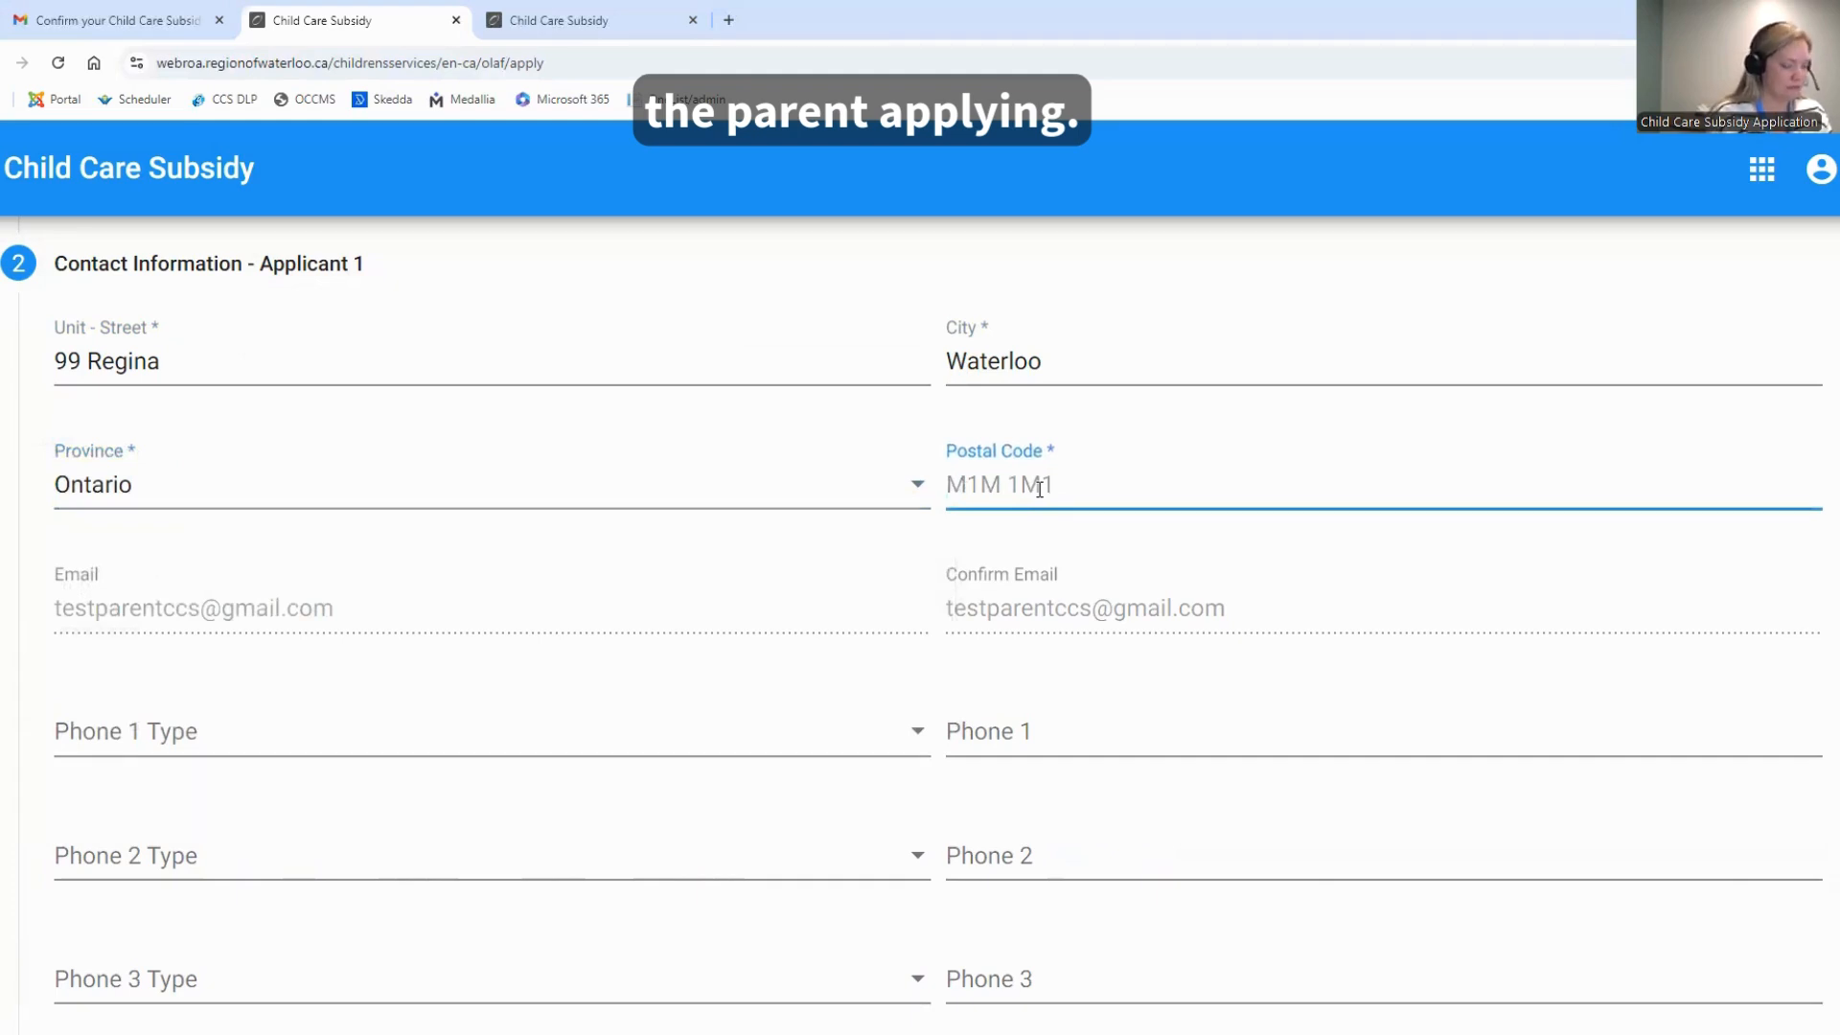
pyautogui.write('M1M 1M1')
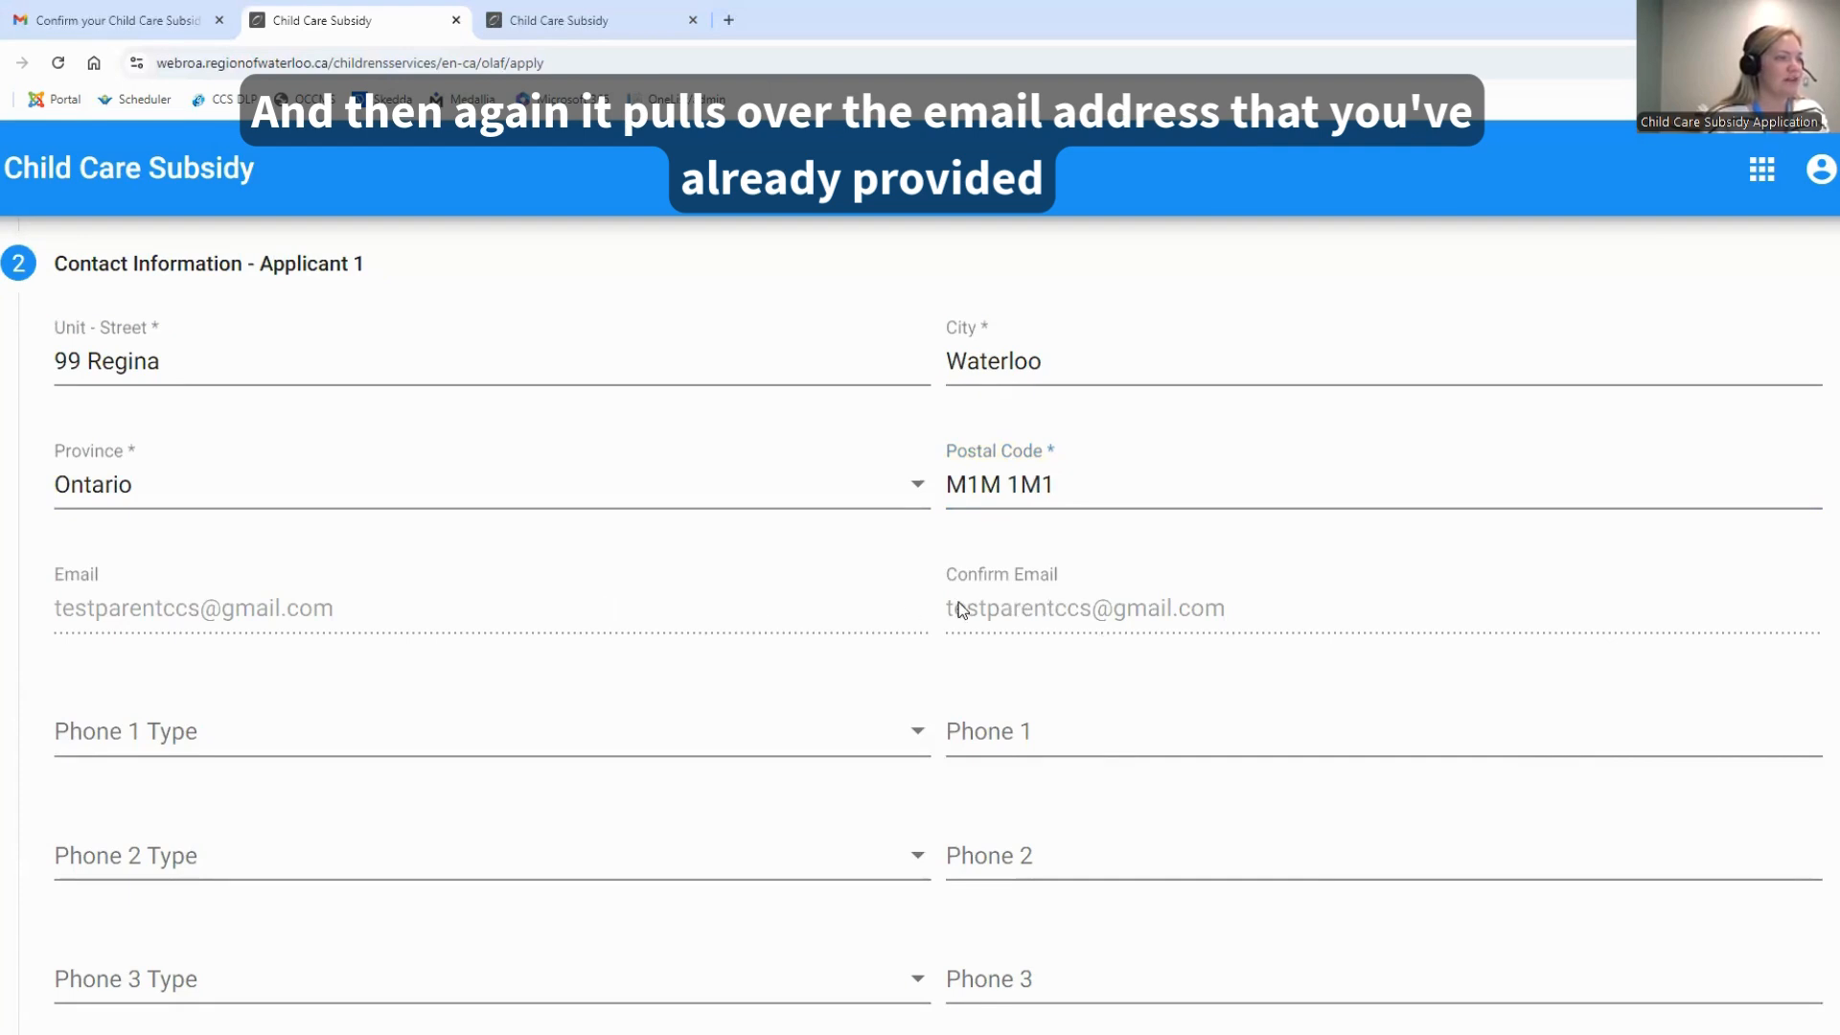
# Set the Phone 1 type to Cell and enter the applicant's phone number
pyautogui.scroll(-2, 326, 728)
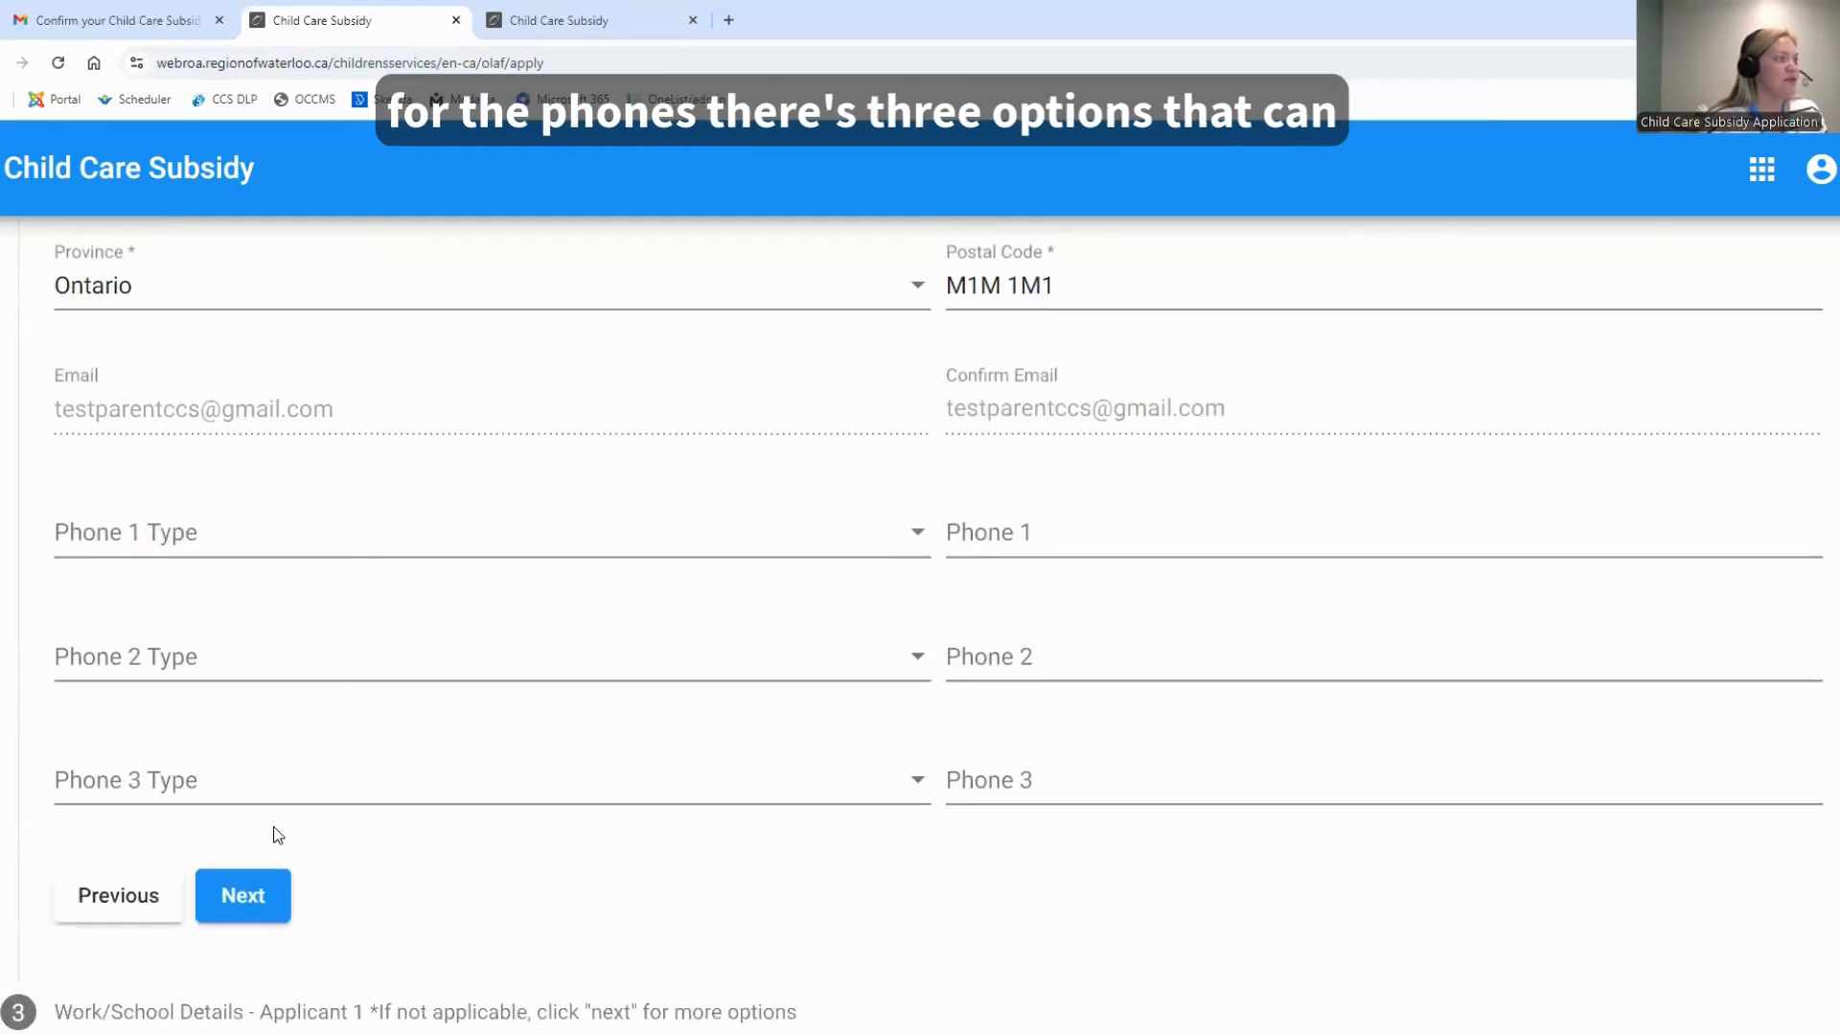
pyautogui.click(308, 540)
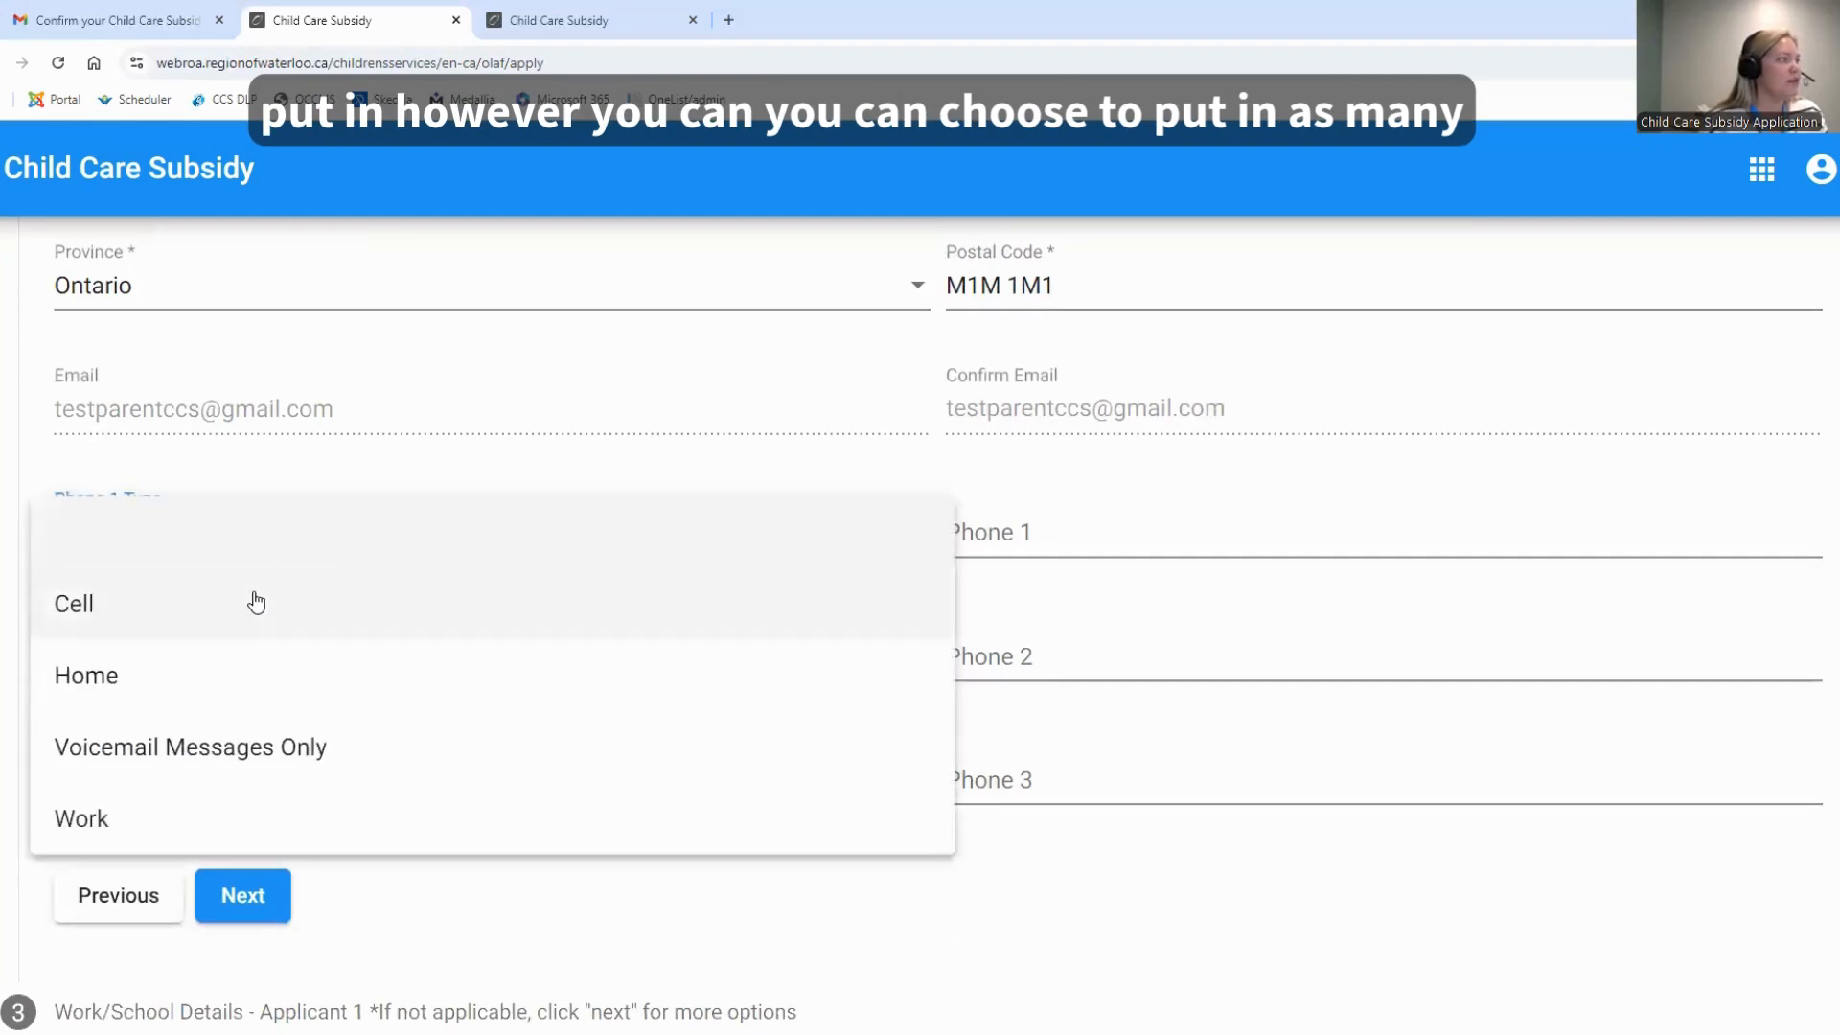
pyautogui.click(88, 616)
pyautogui.click(1018, 534)
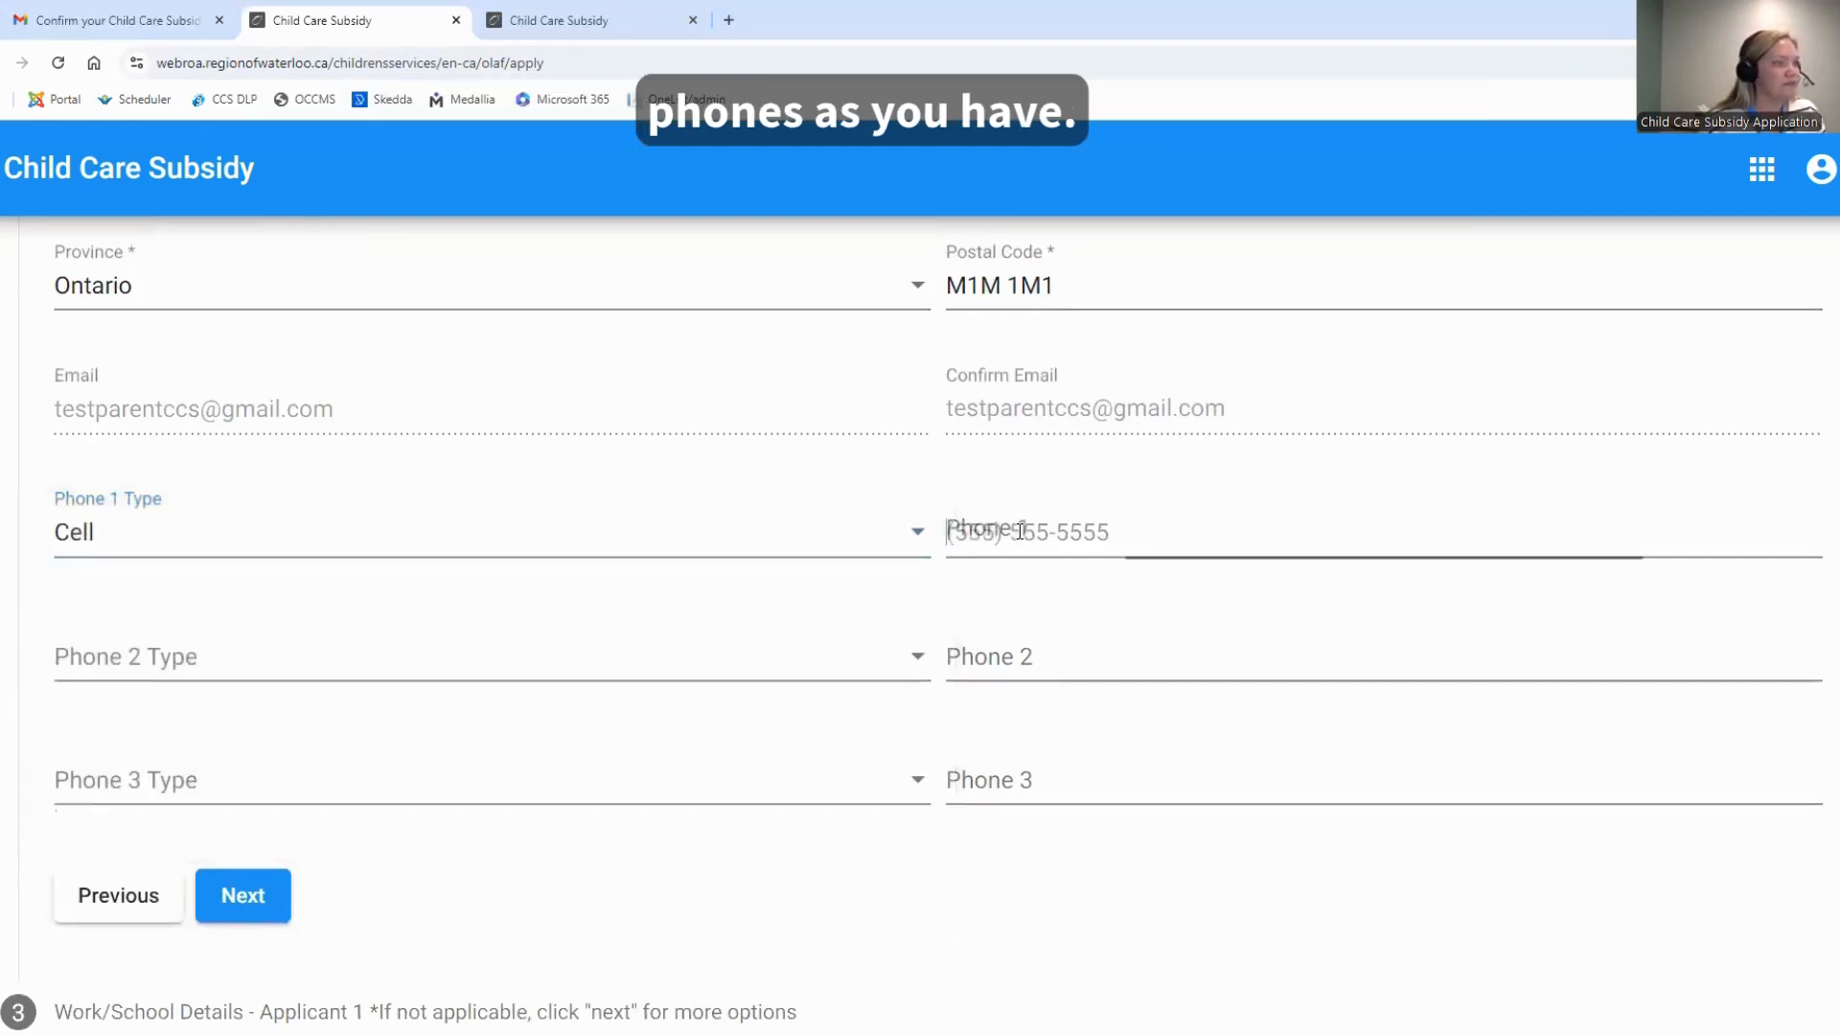
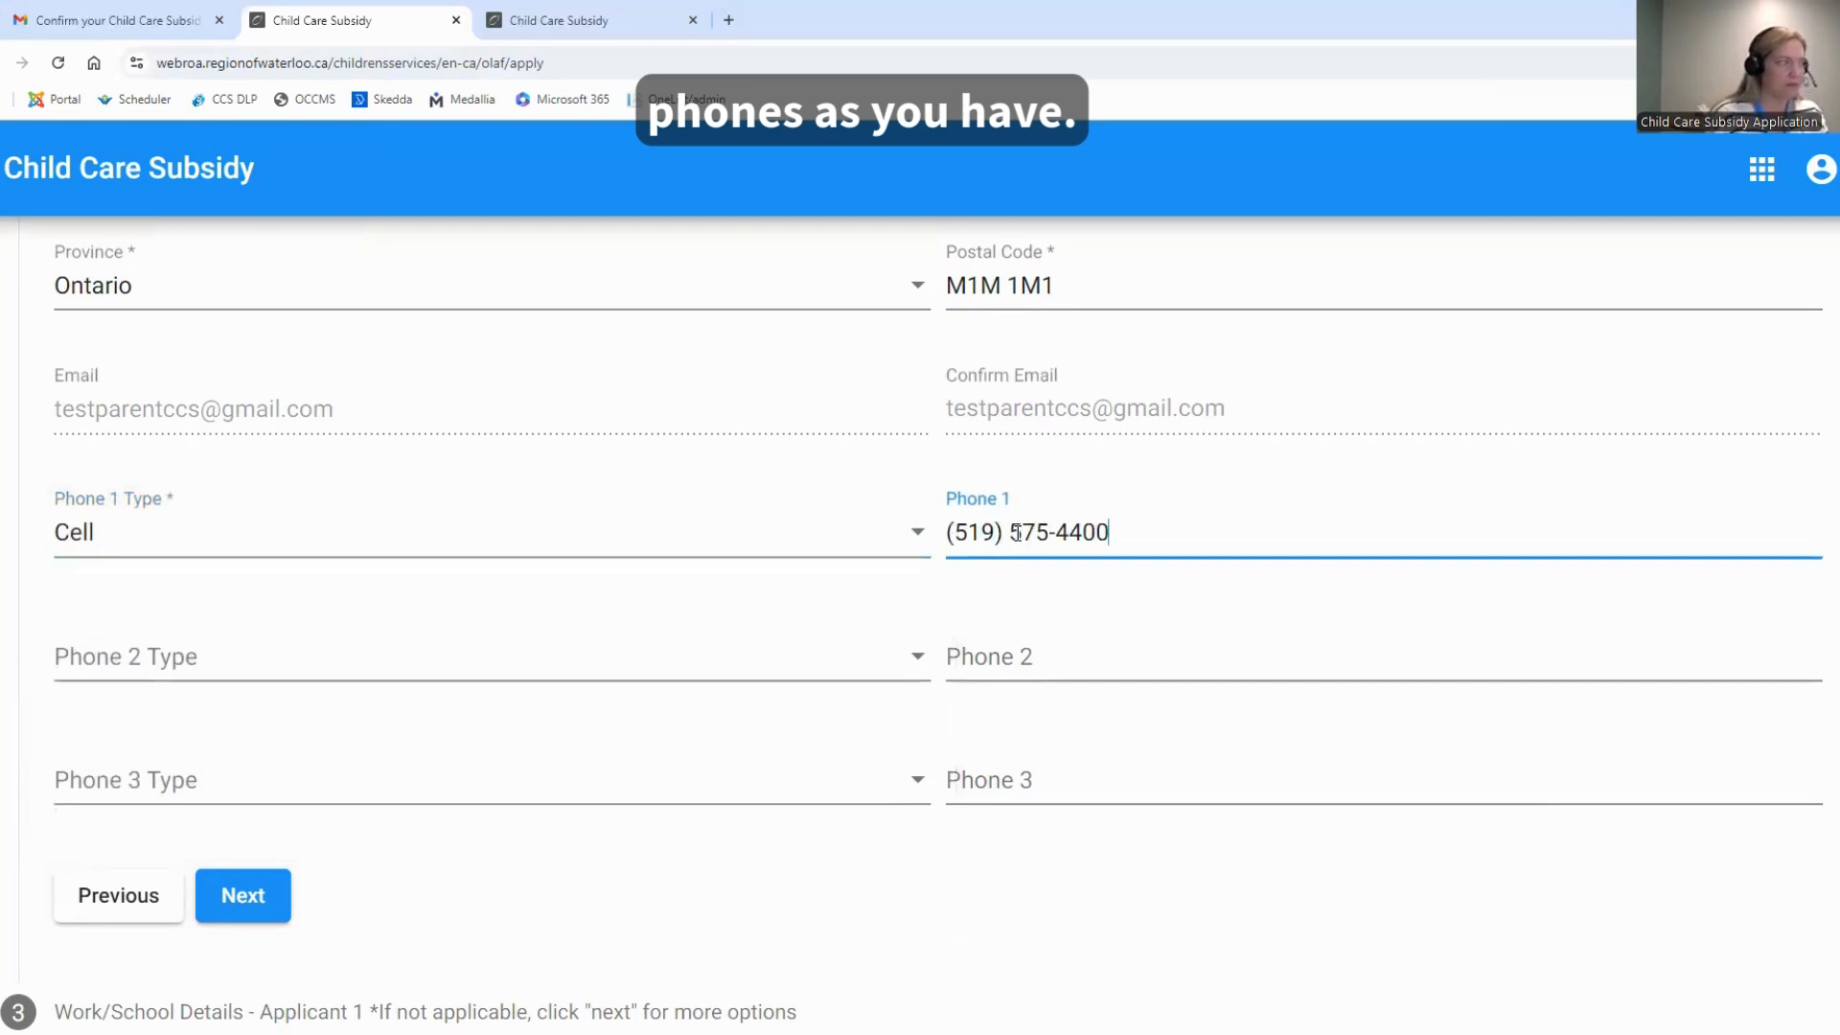
# Finish the contact information section without a second or third phone and proceed to the work/school details
pyautogui.click(469, 925)
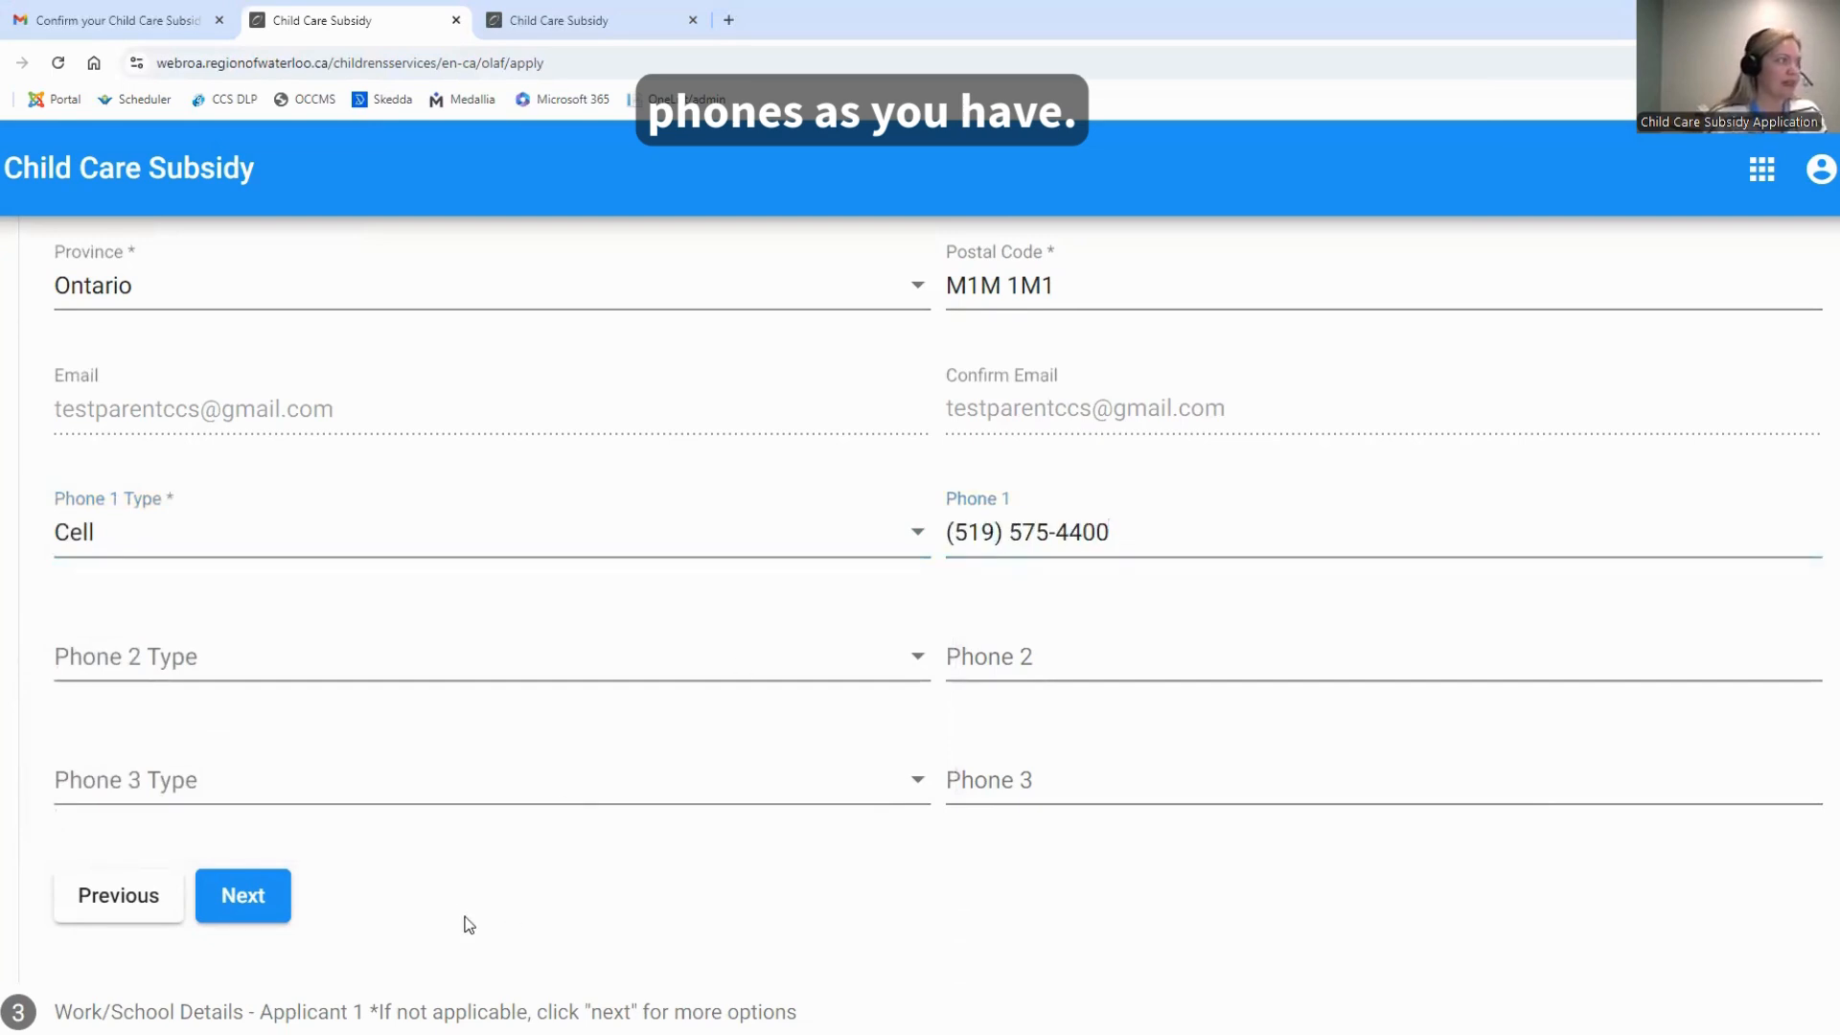
pyautogui.scroll(1, 395, 914)
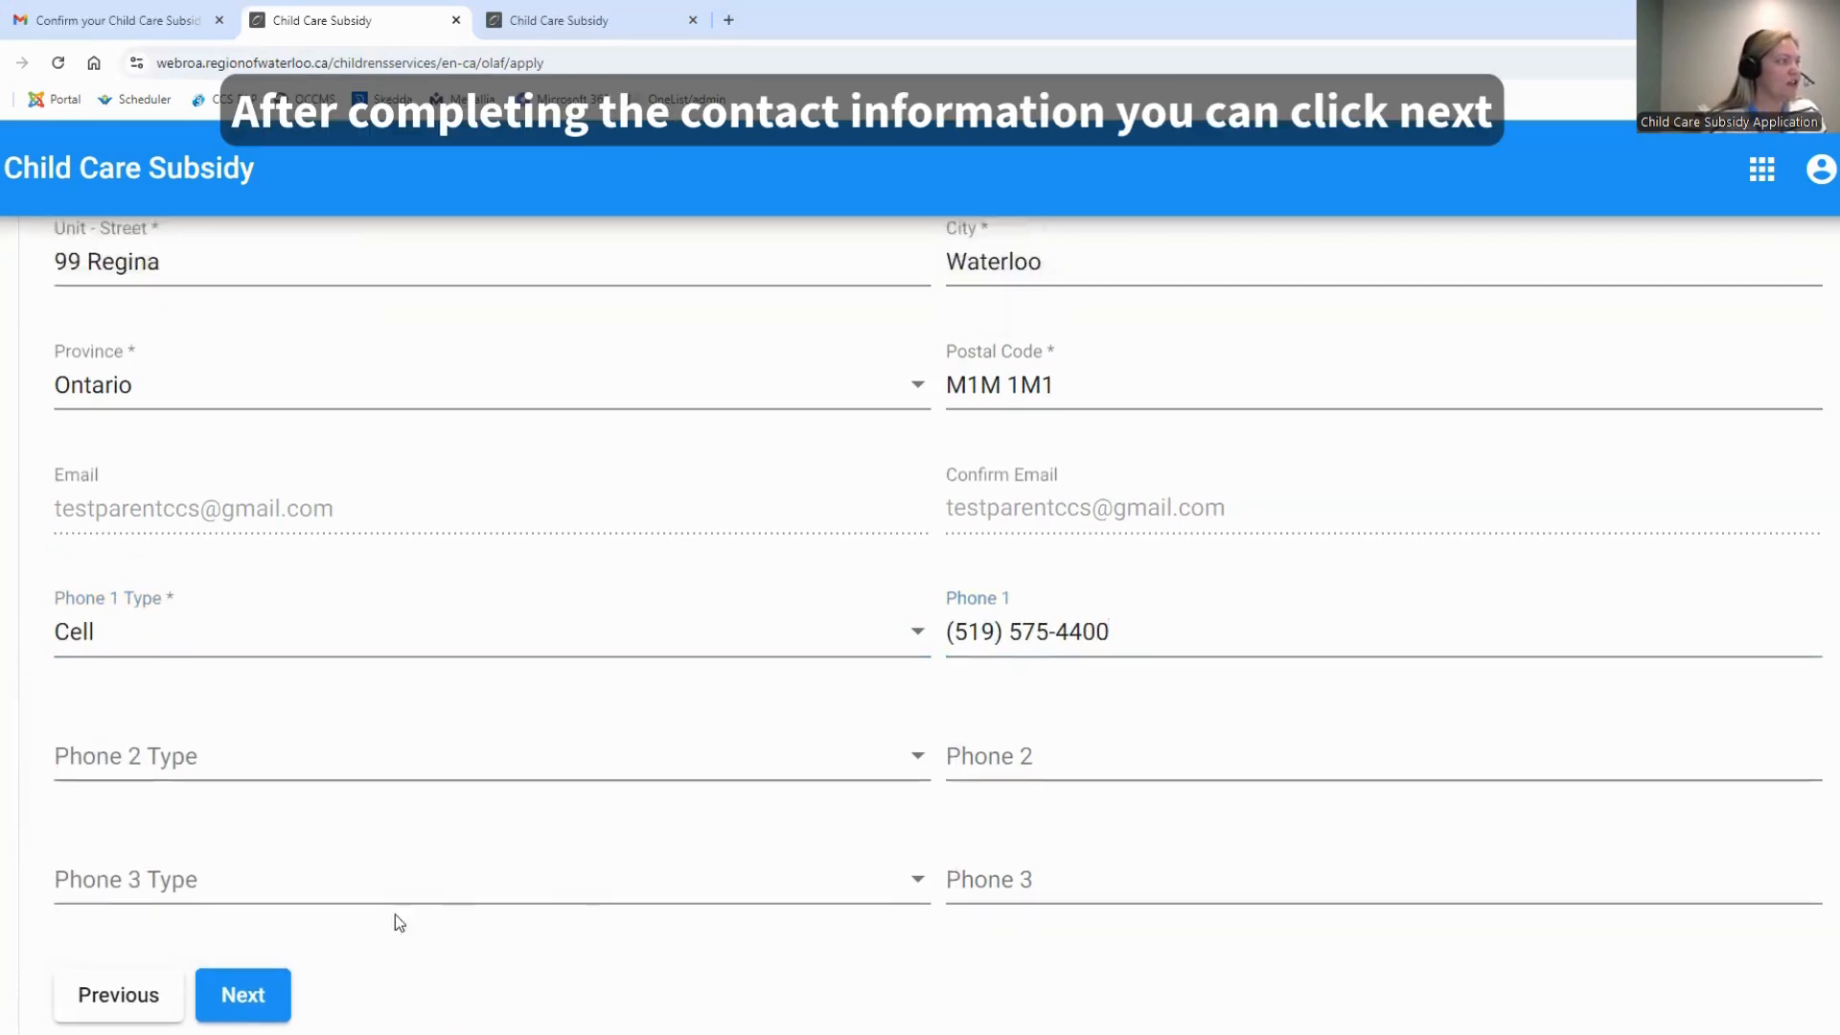
pyautogui.click(247, 995)
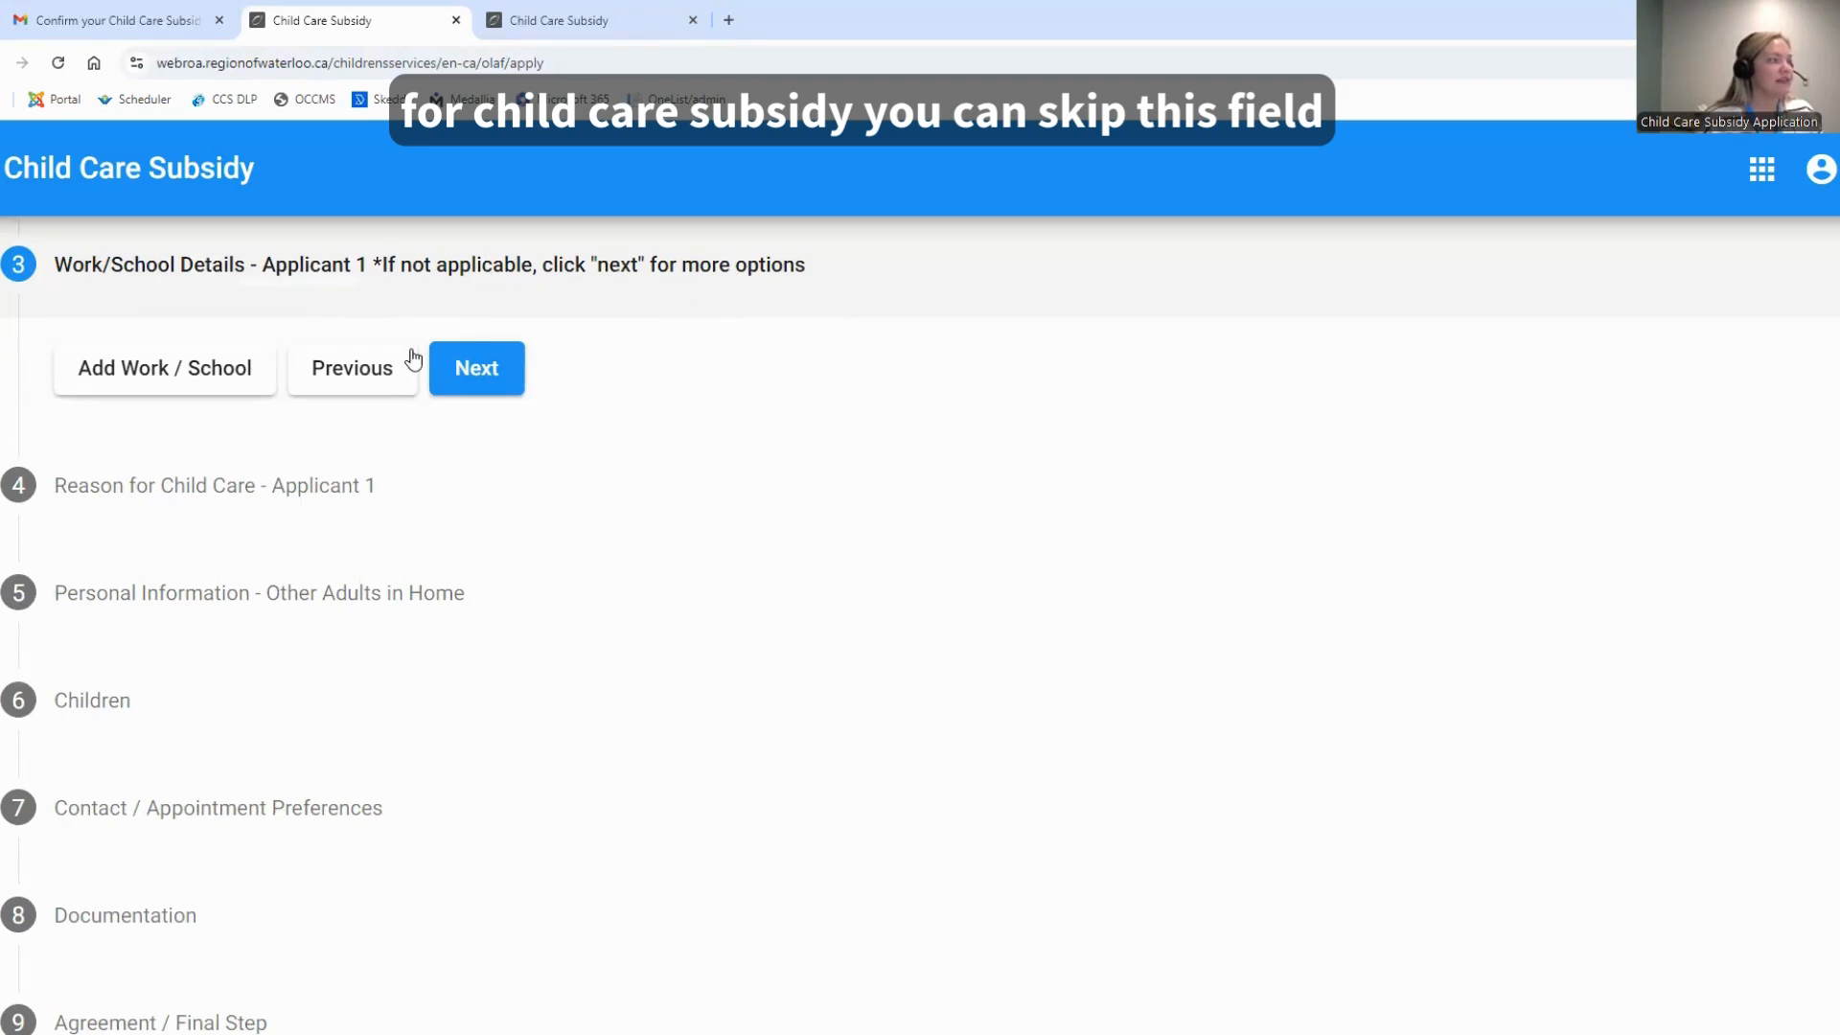
# Add a work/school entry with the start date 2024-09-01 and the type Day School Full-Time
pyautogui.click(224, 378)
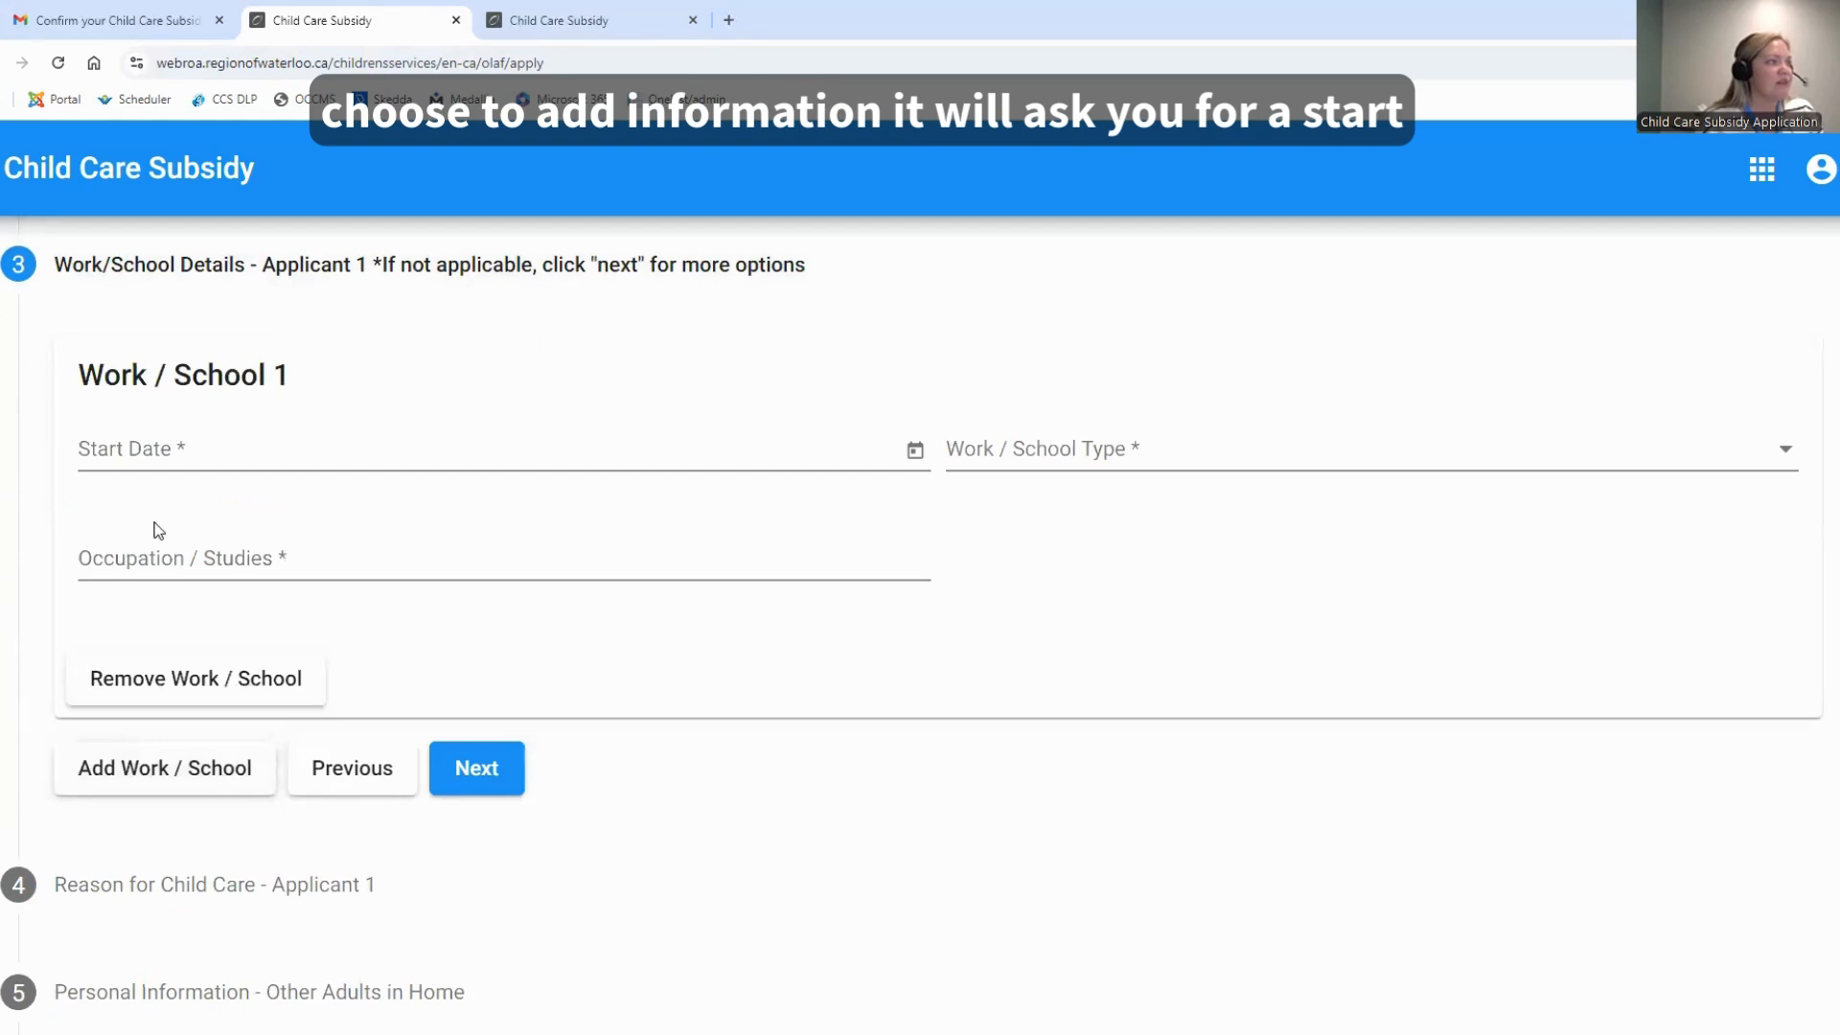
pyautogui.click(377, 445)
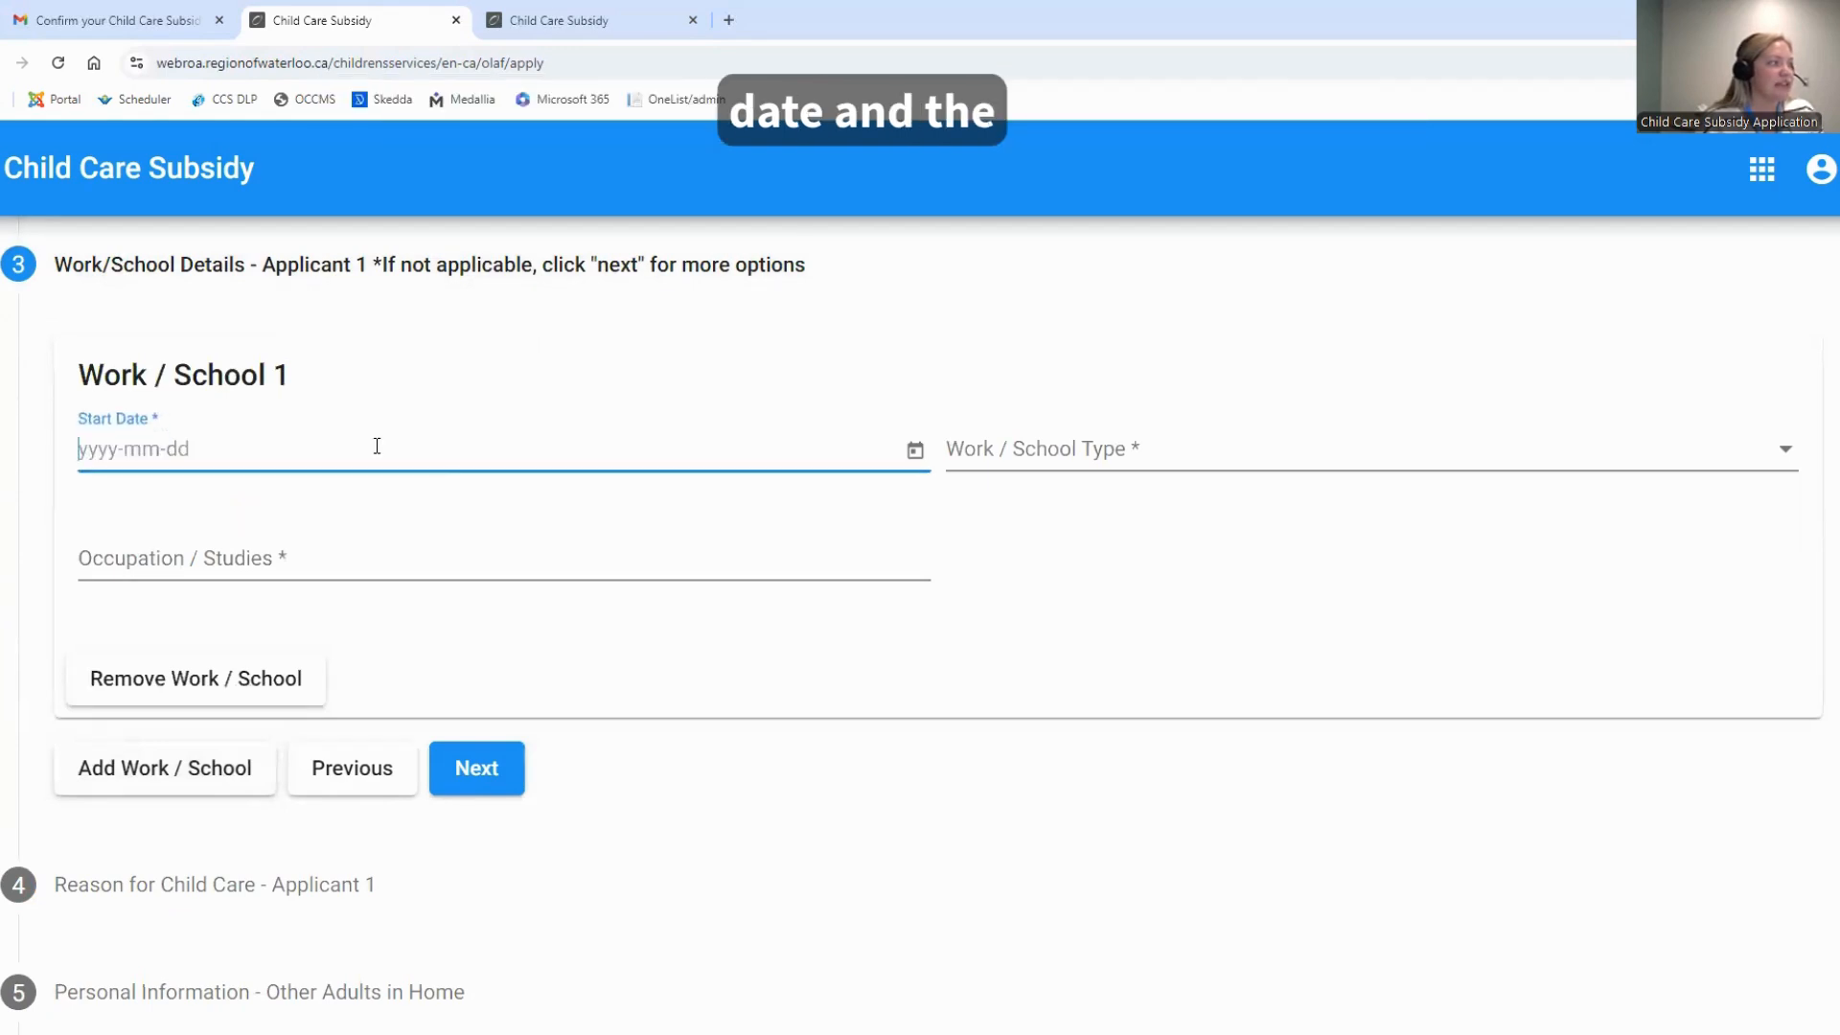
pyautogui.write('202')
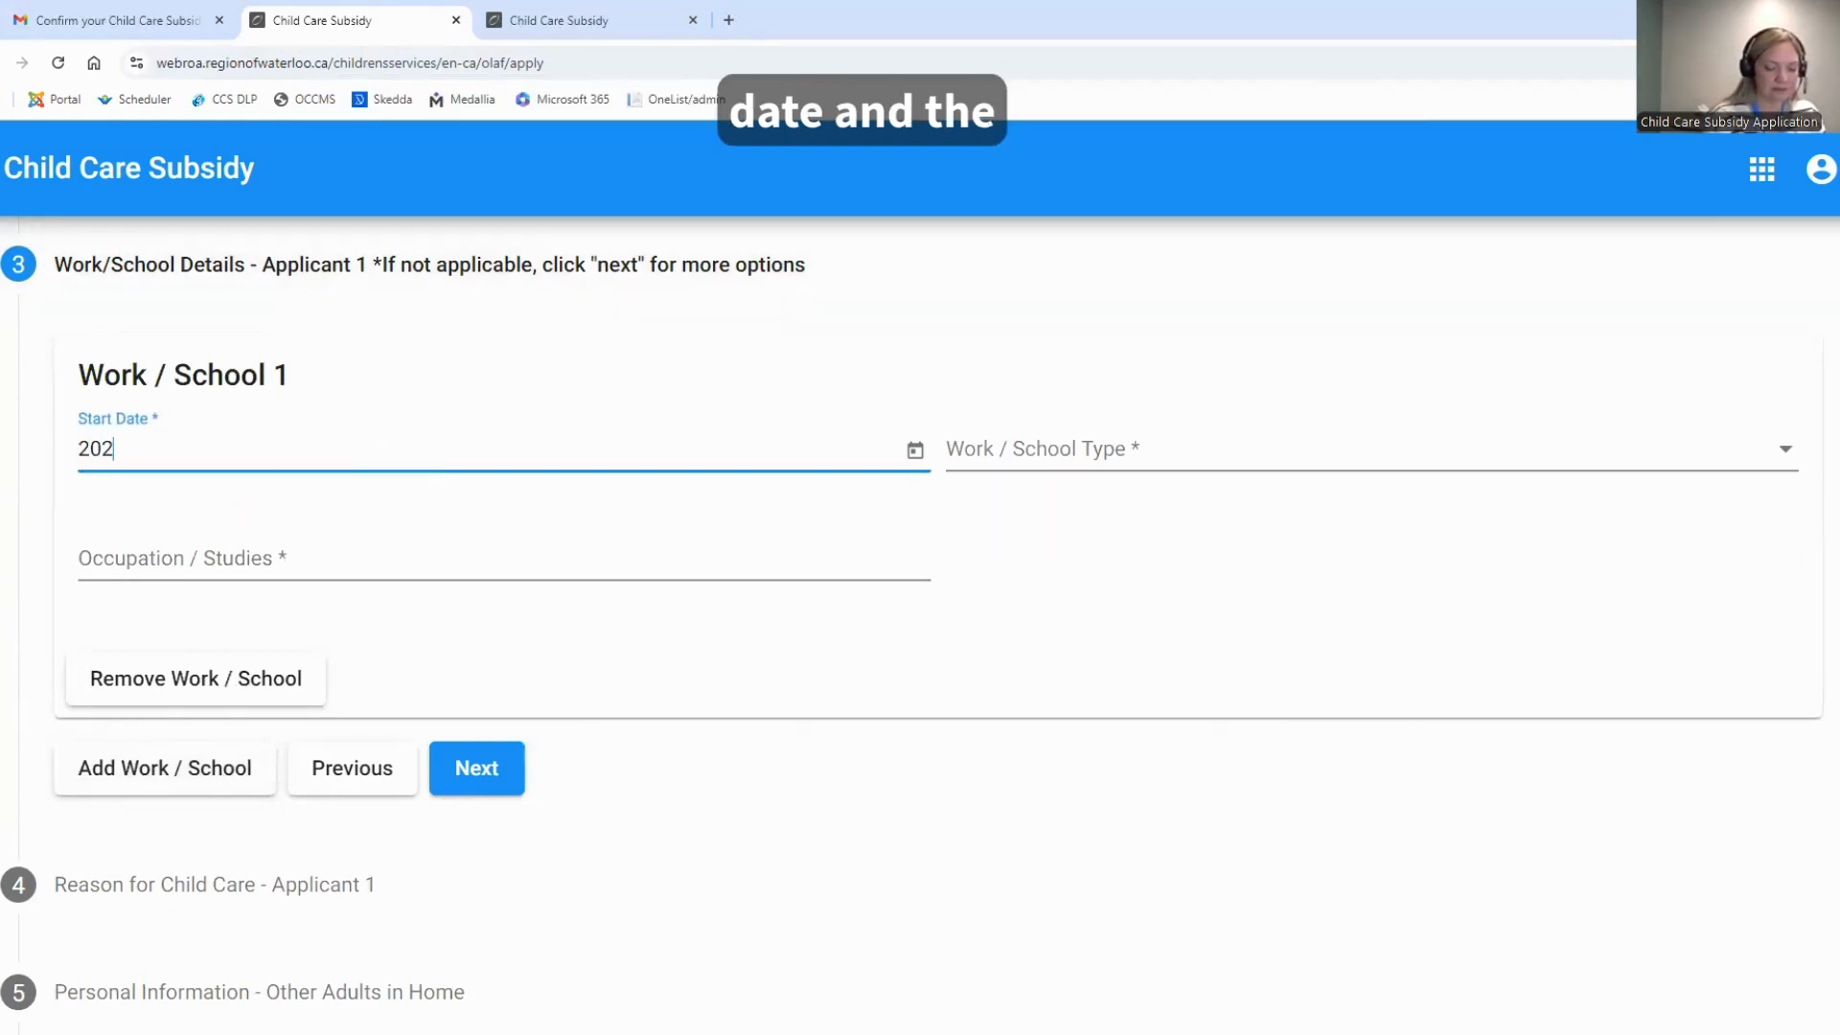
pyautogui.write('4-09-01')
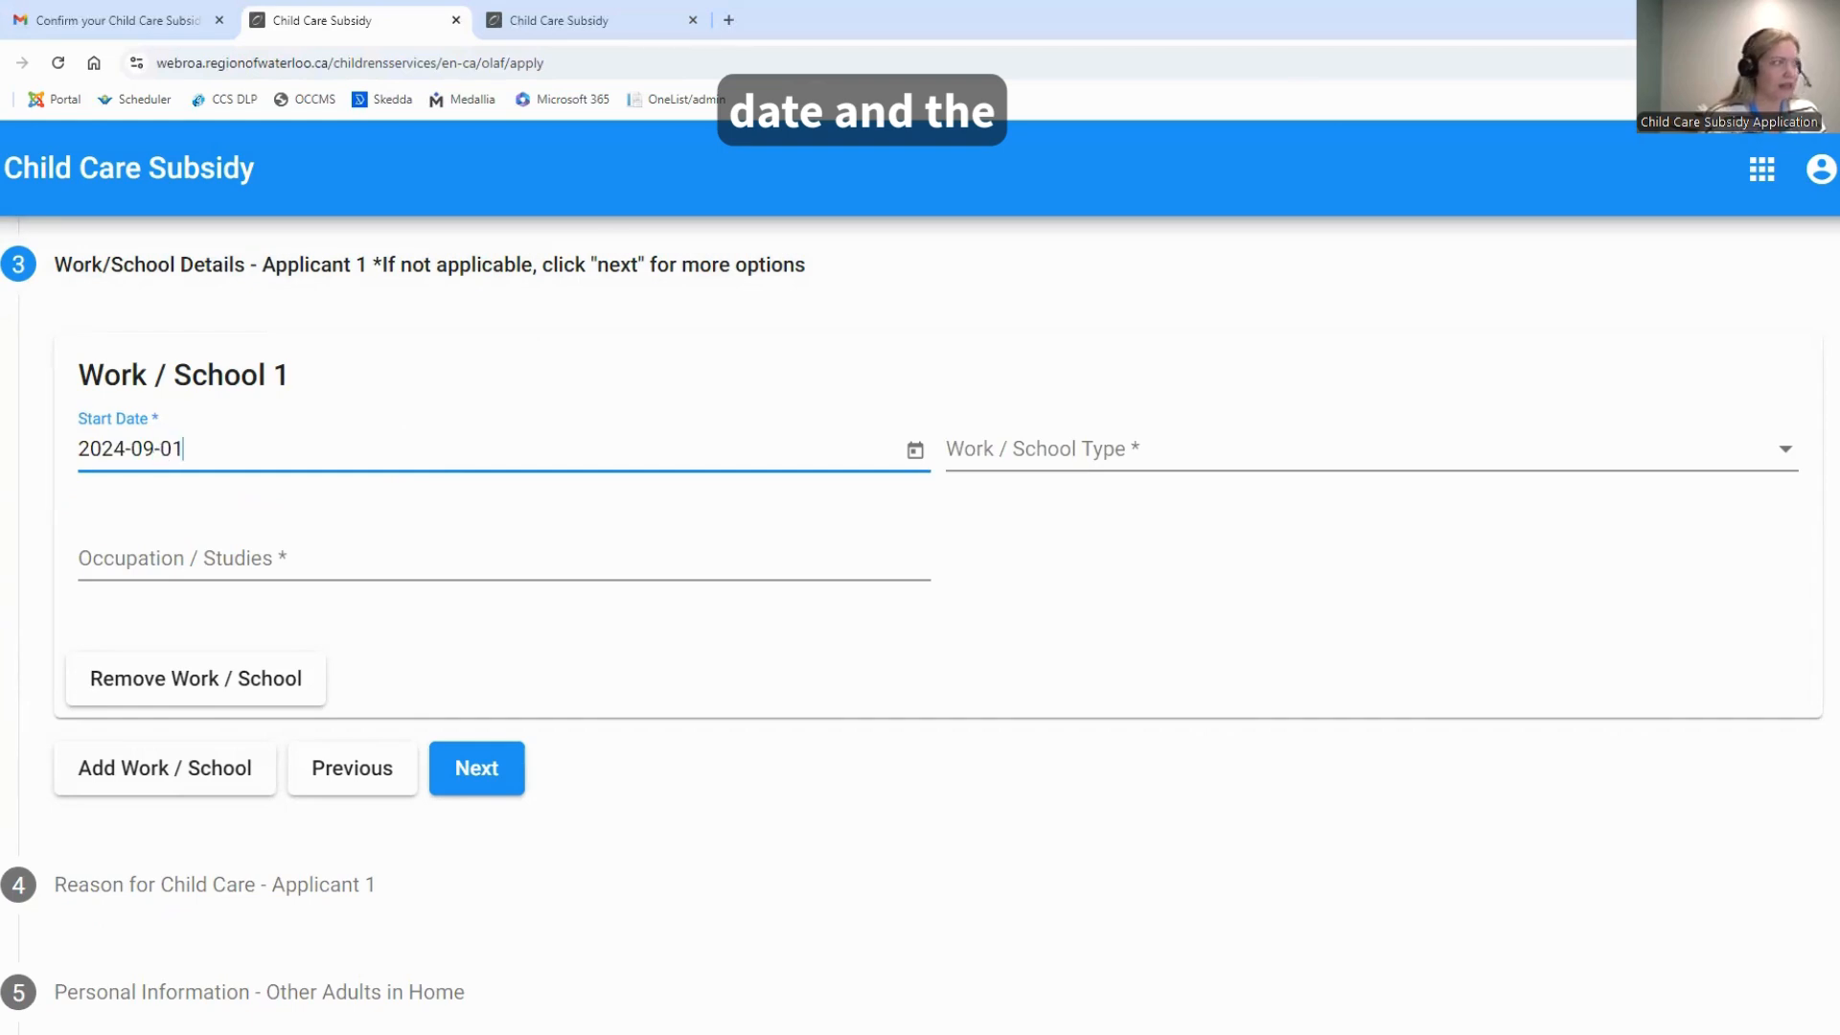
pyautogui.click(1000, 459)
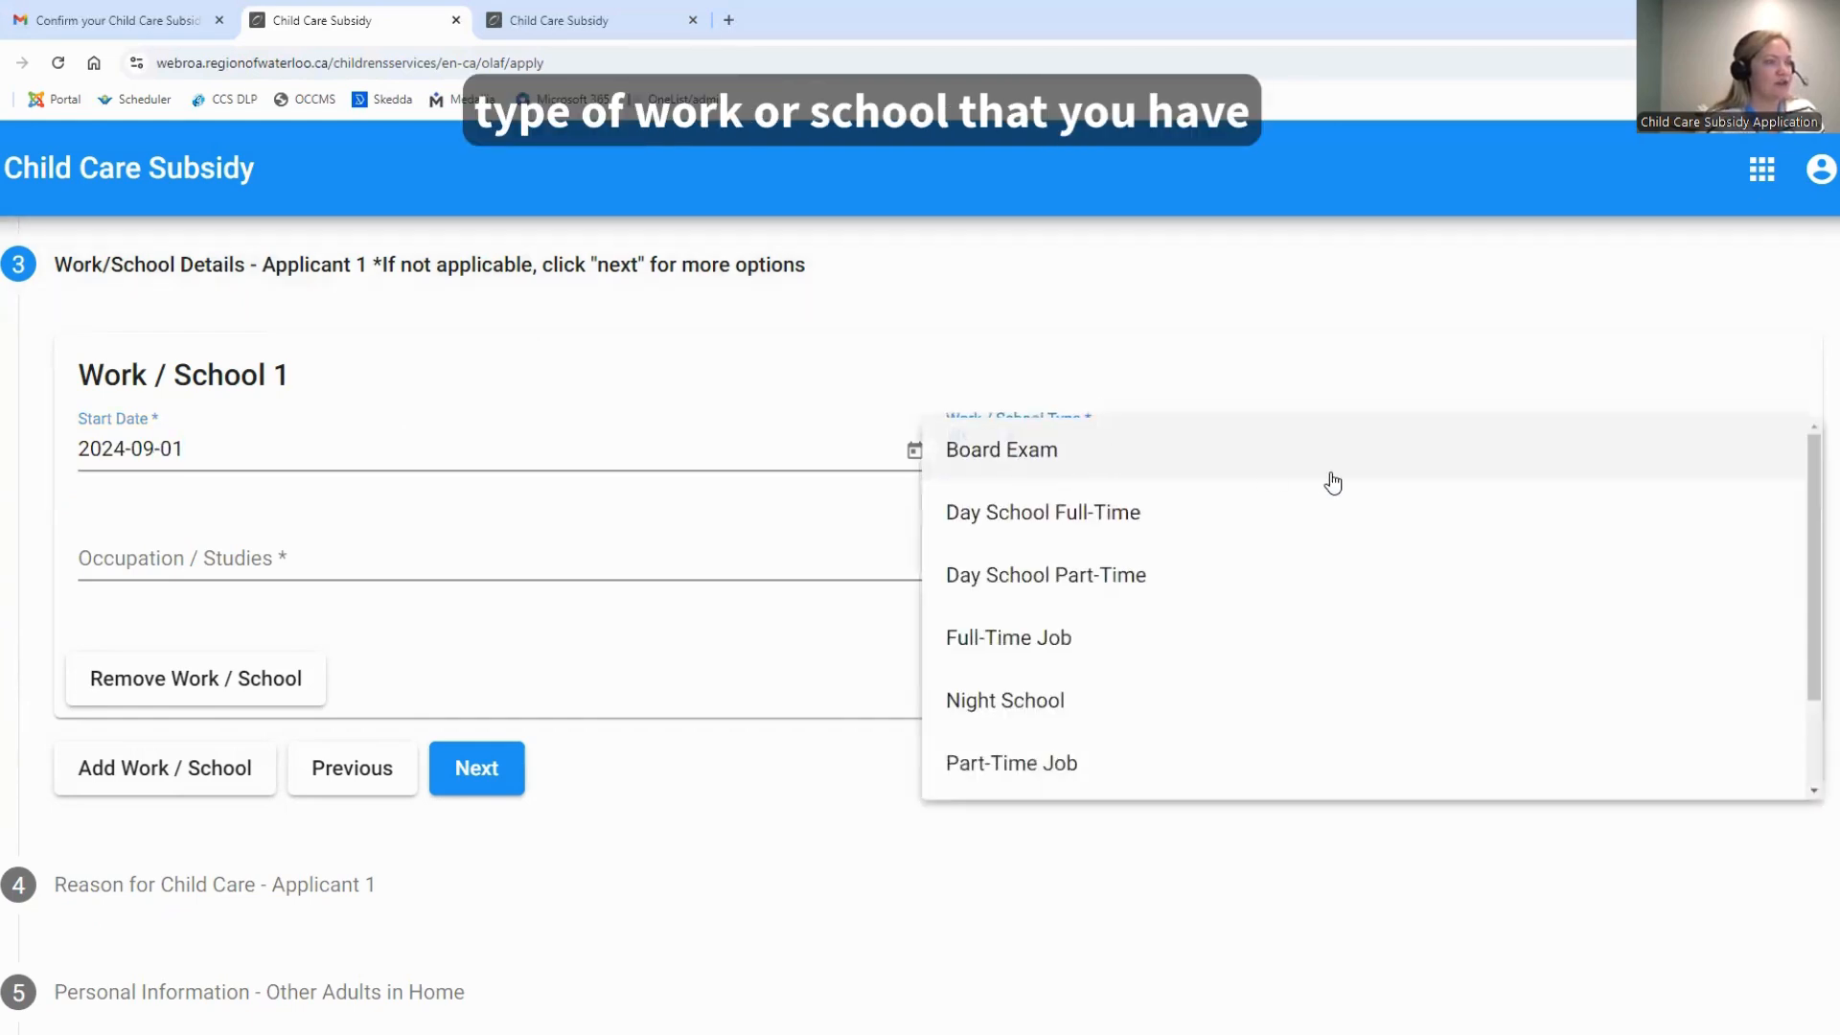
pyautogui.click(1074, 514)
# Enter Conestoga College as the occupation/studies and proceed to the reason for child care section
pyautogui.click(525, 560)
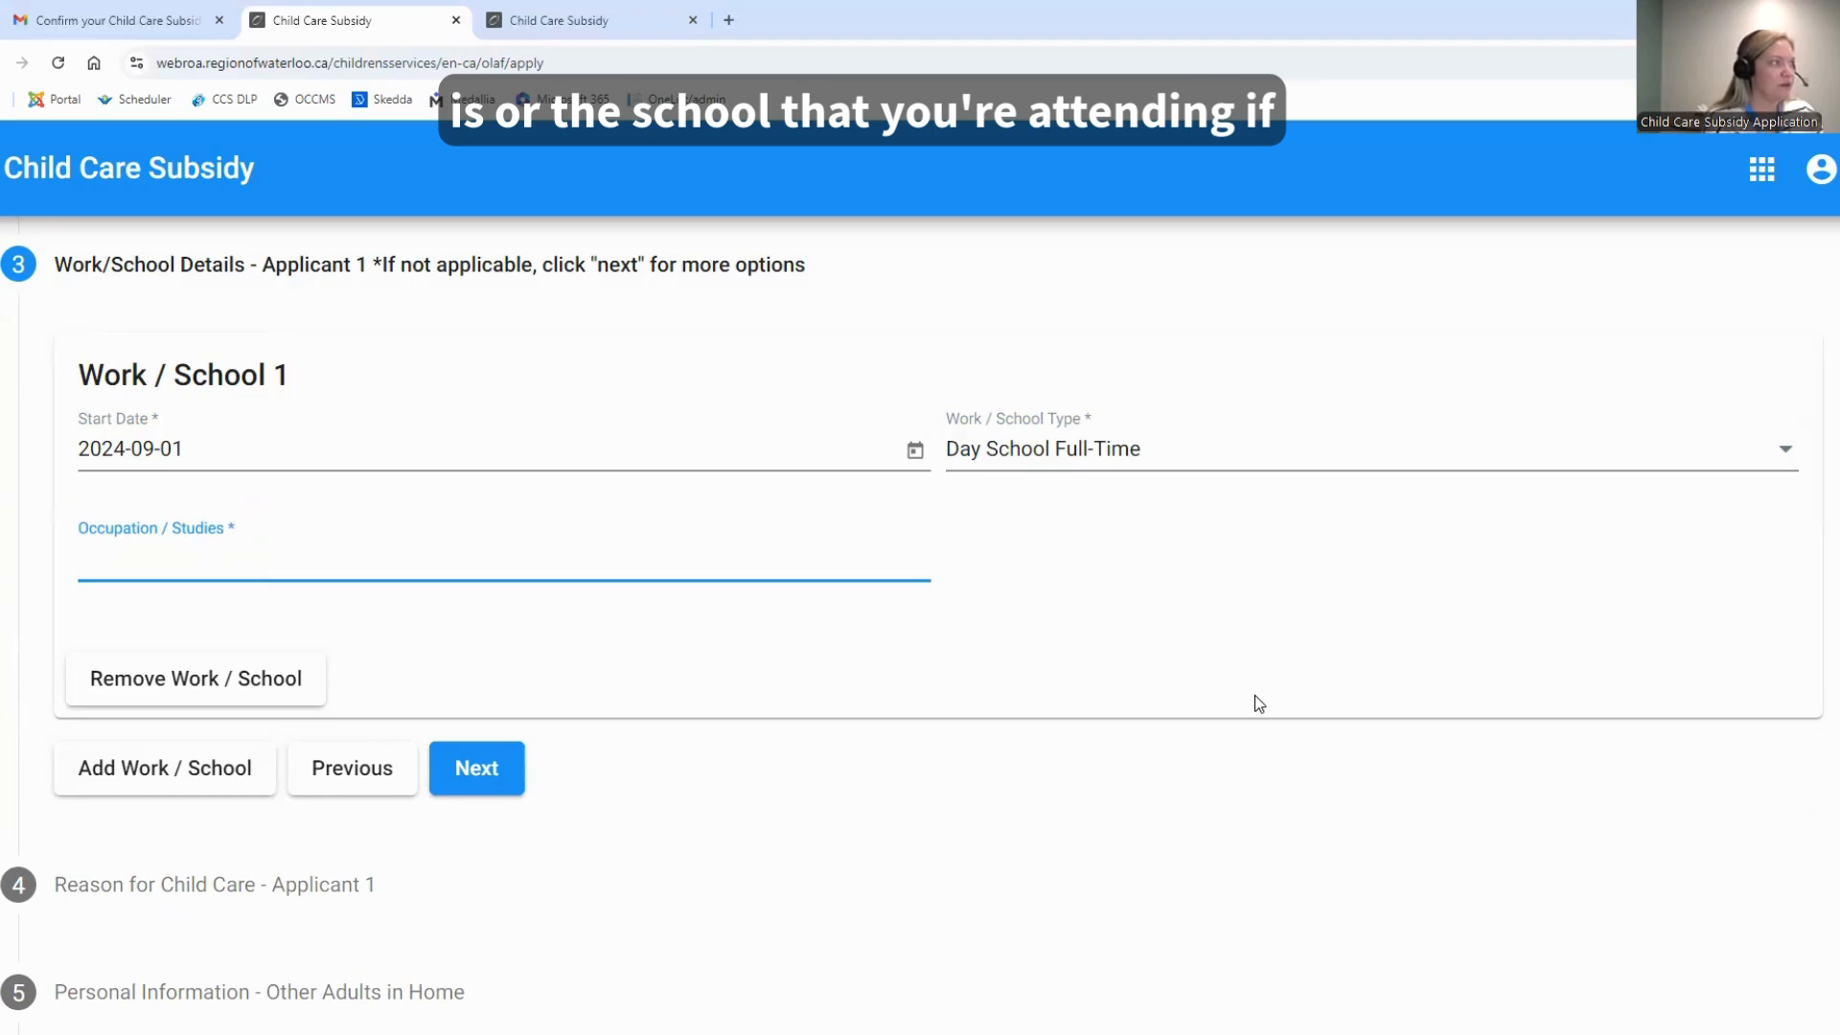
pyautogui.write('Cones')
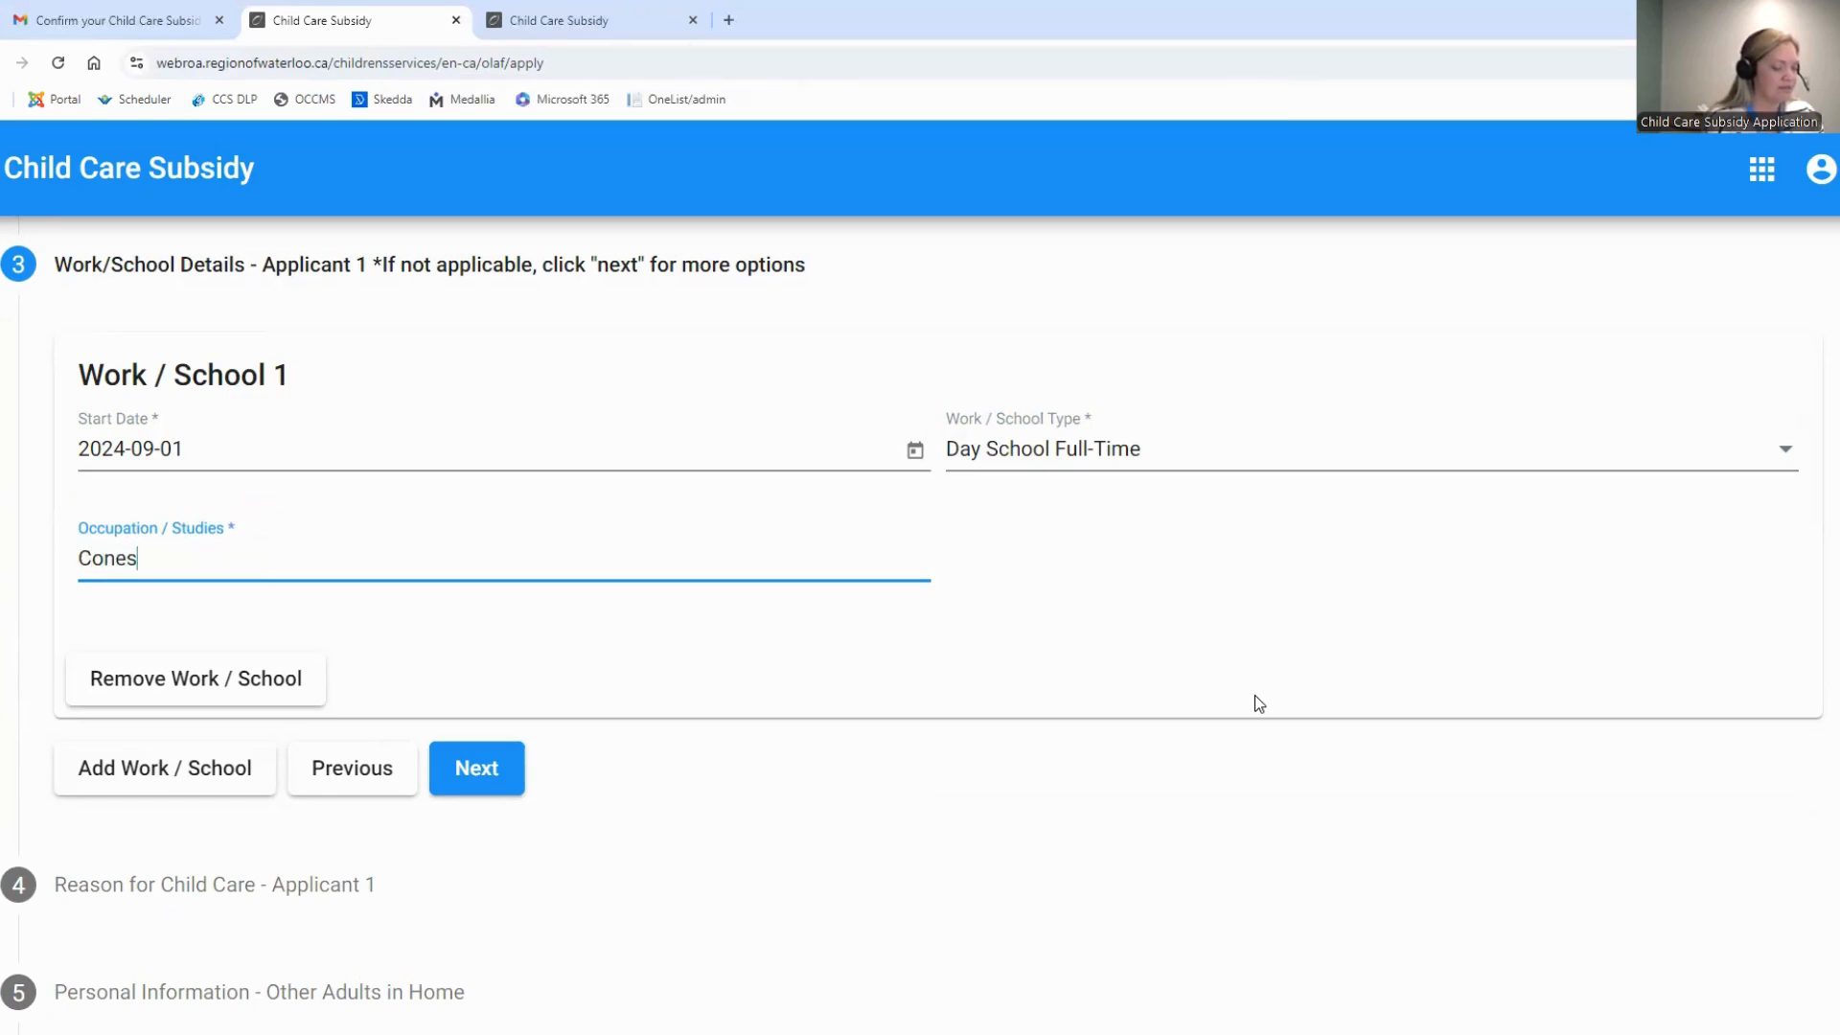
pyautogui.write('toga College')
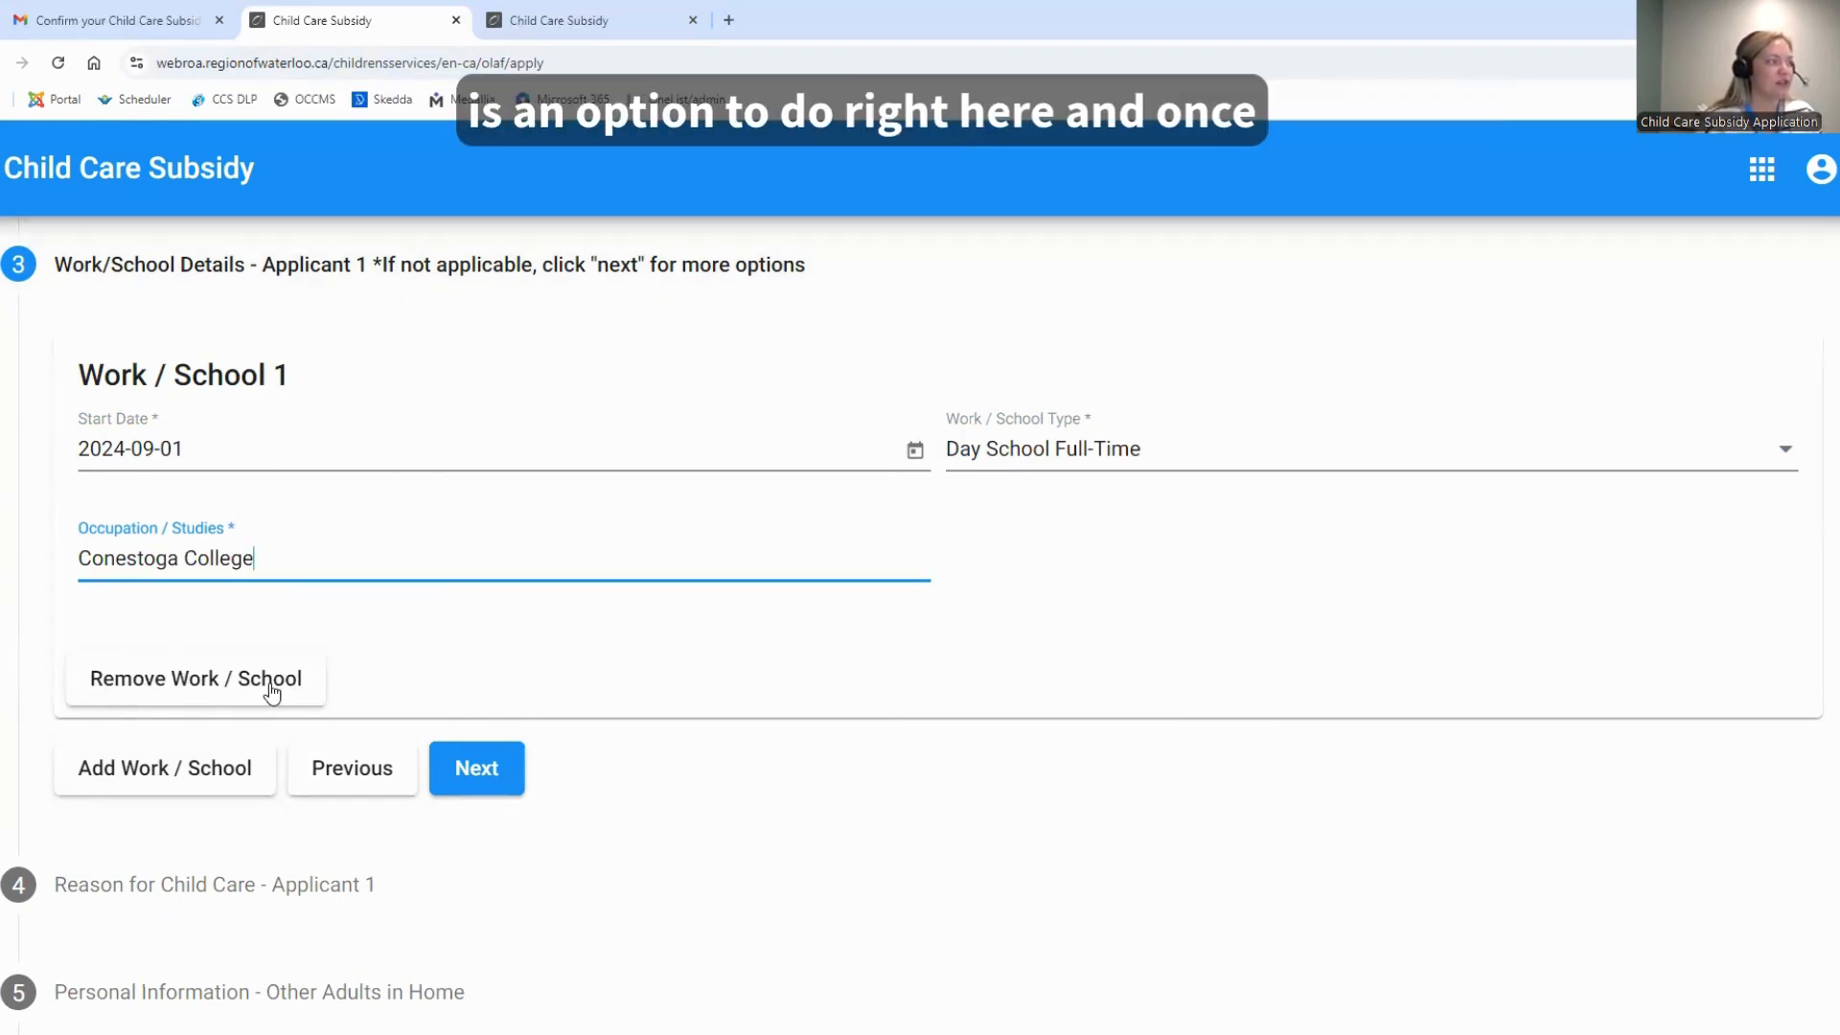
pyautogui.click(497, 772)
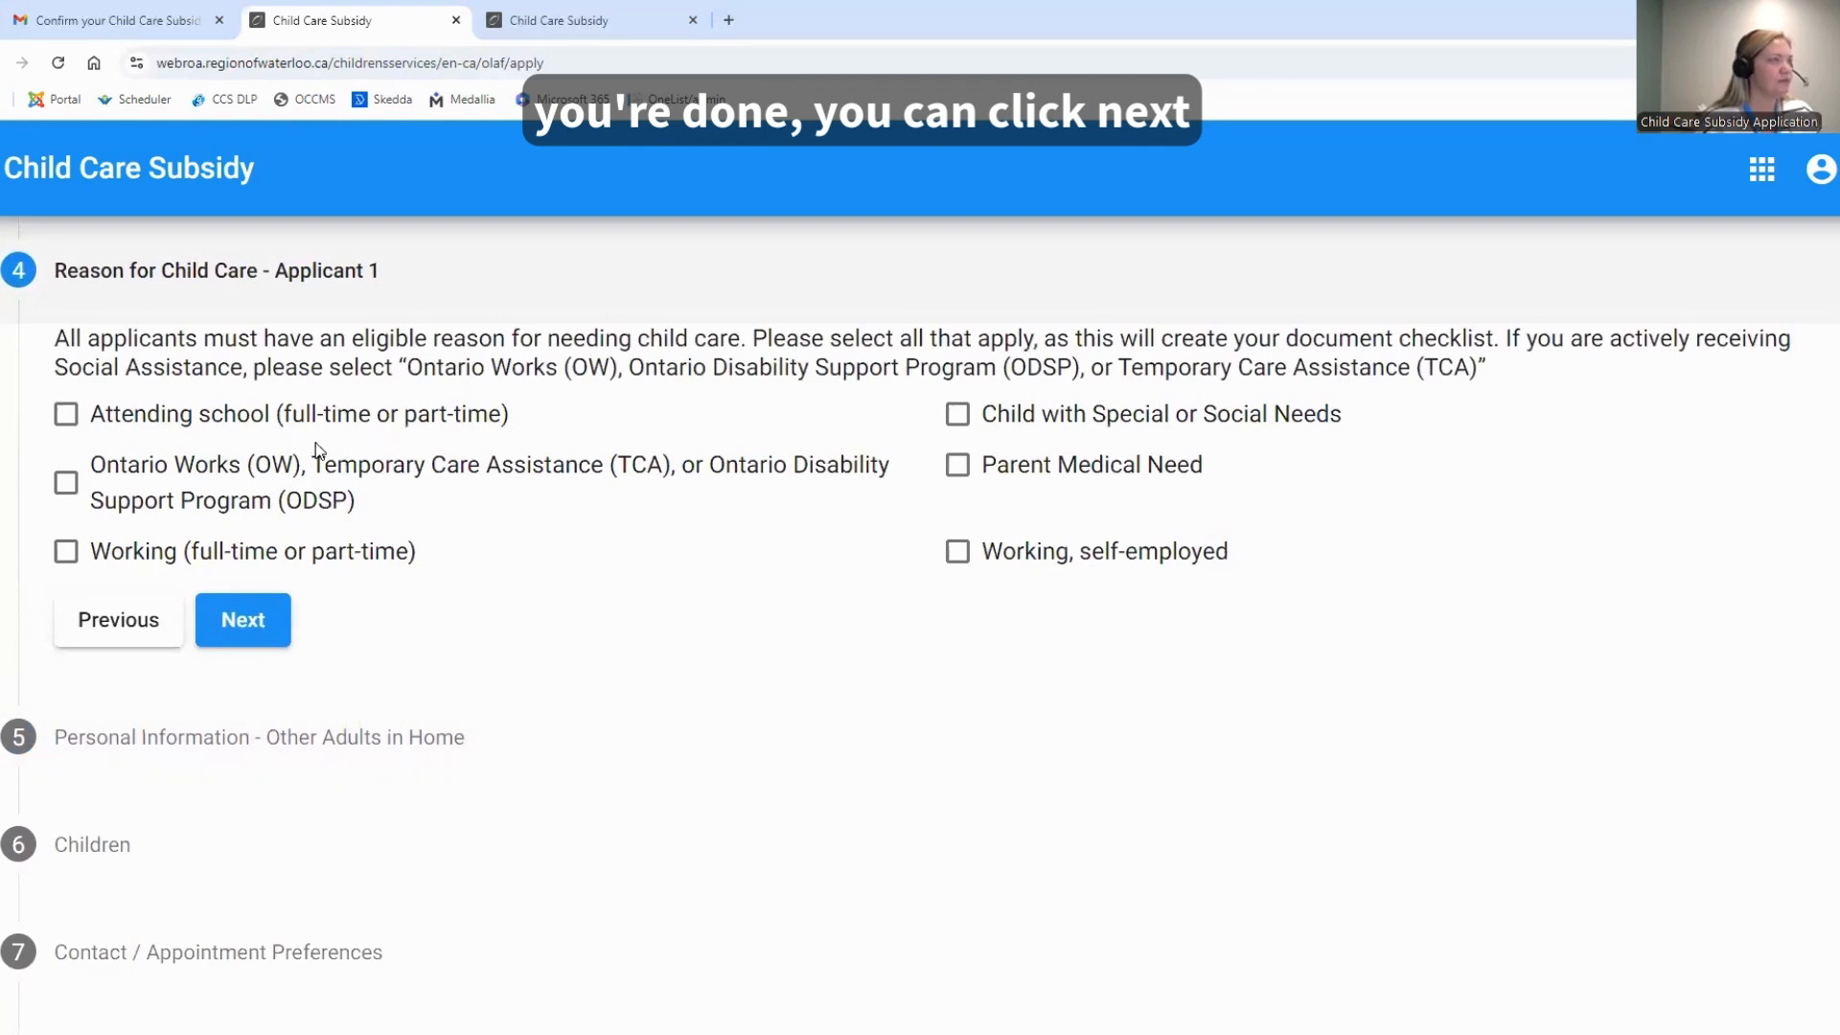
# Select attending school and working (full-time or part-time) as reasons for child care, and continue to the Children section without adding other adults
pyautogui.scroll(1, 707, 570)
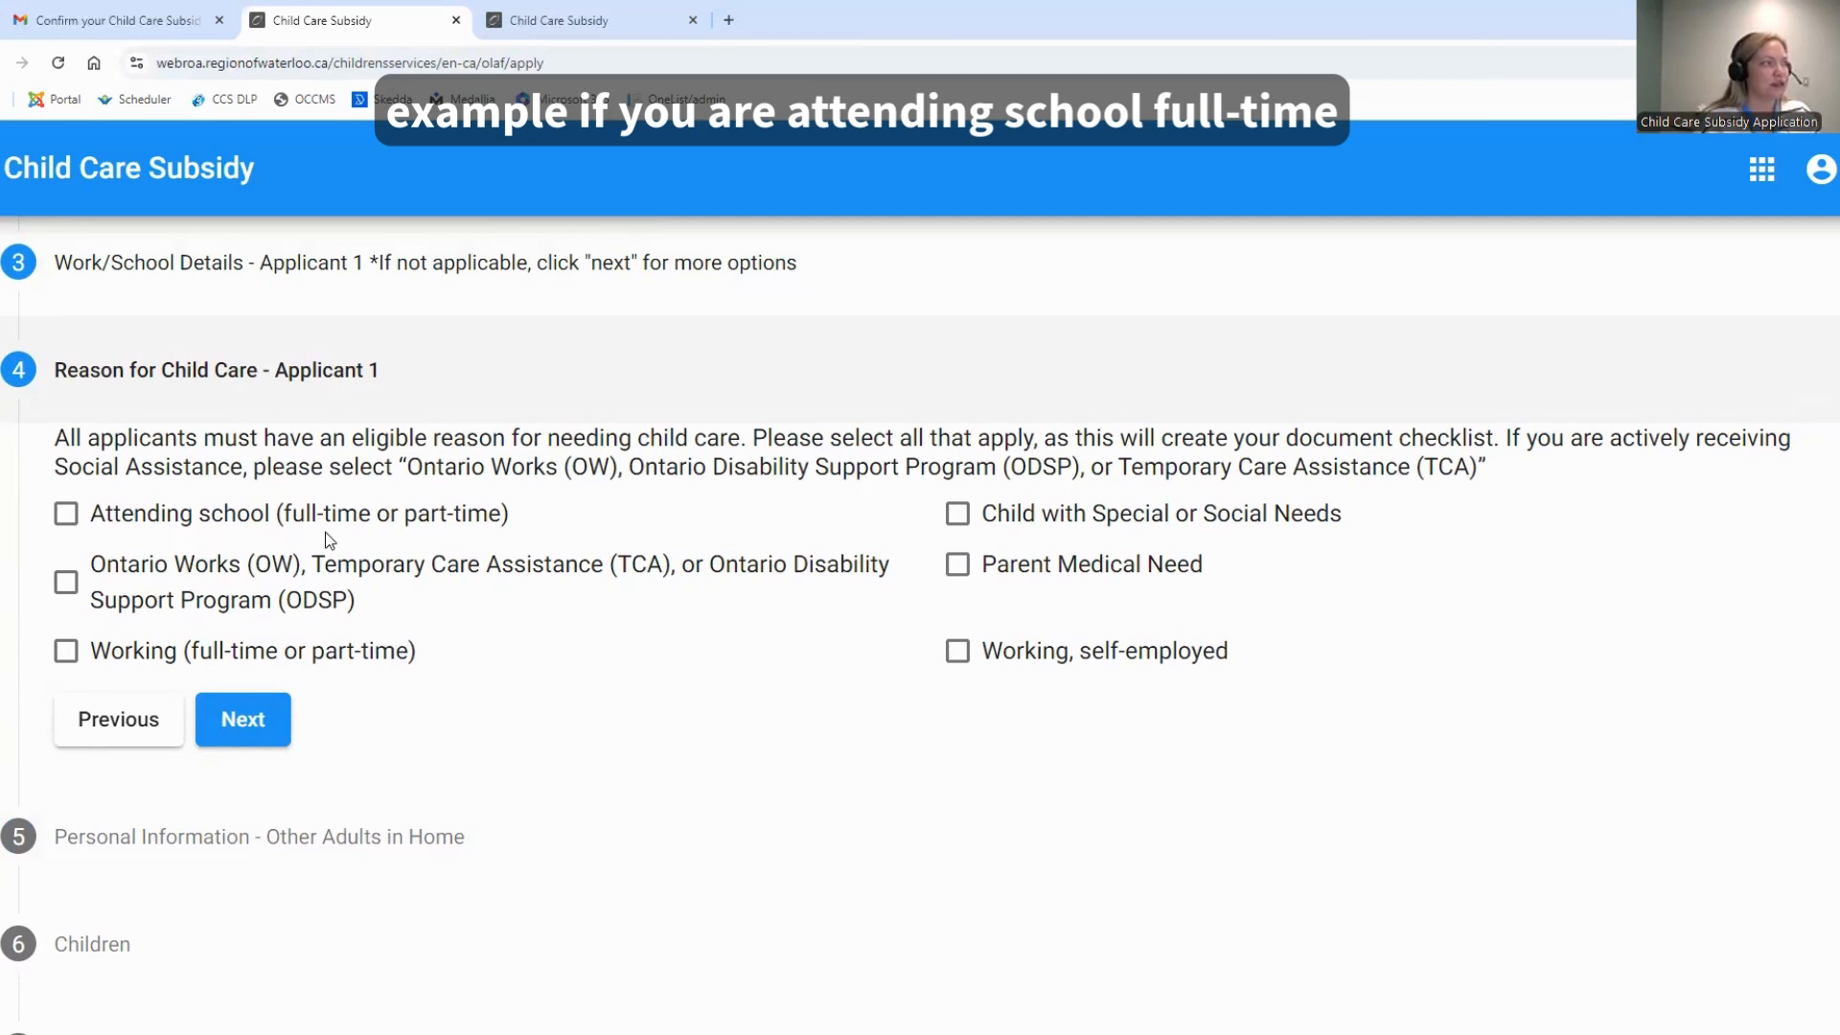
pyautogui.click(65, 519)
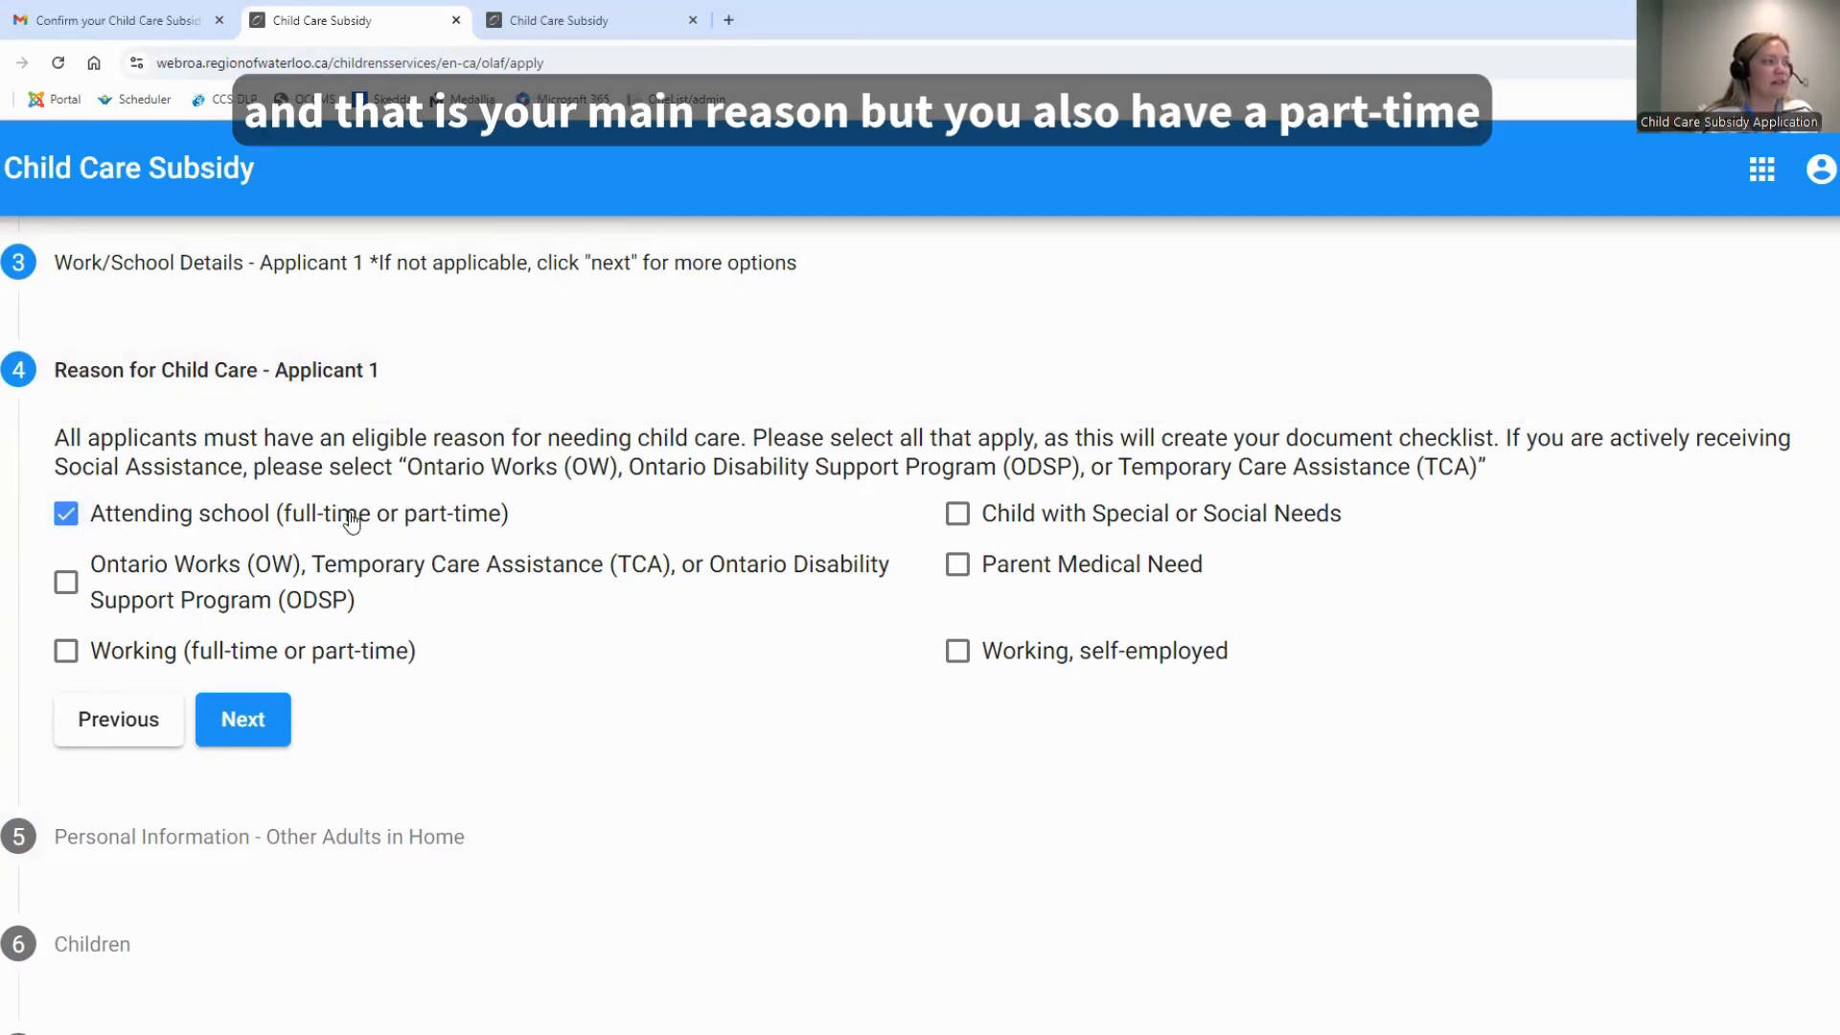
pyautogui.click(65, 651)
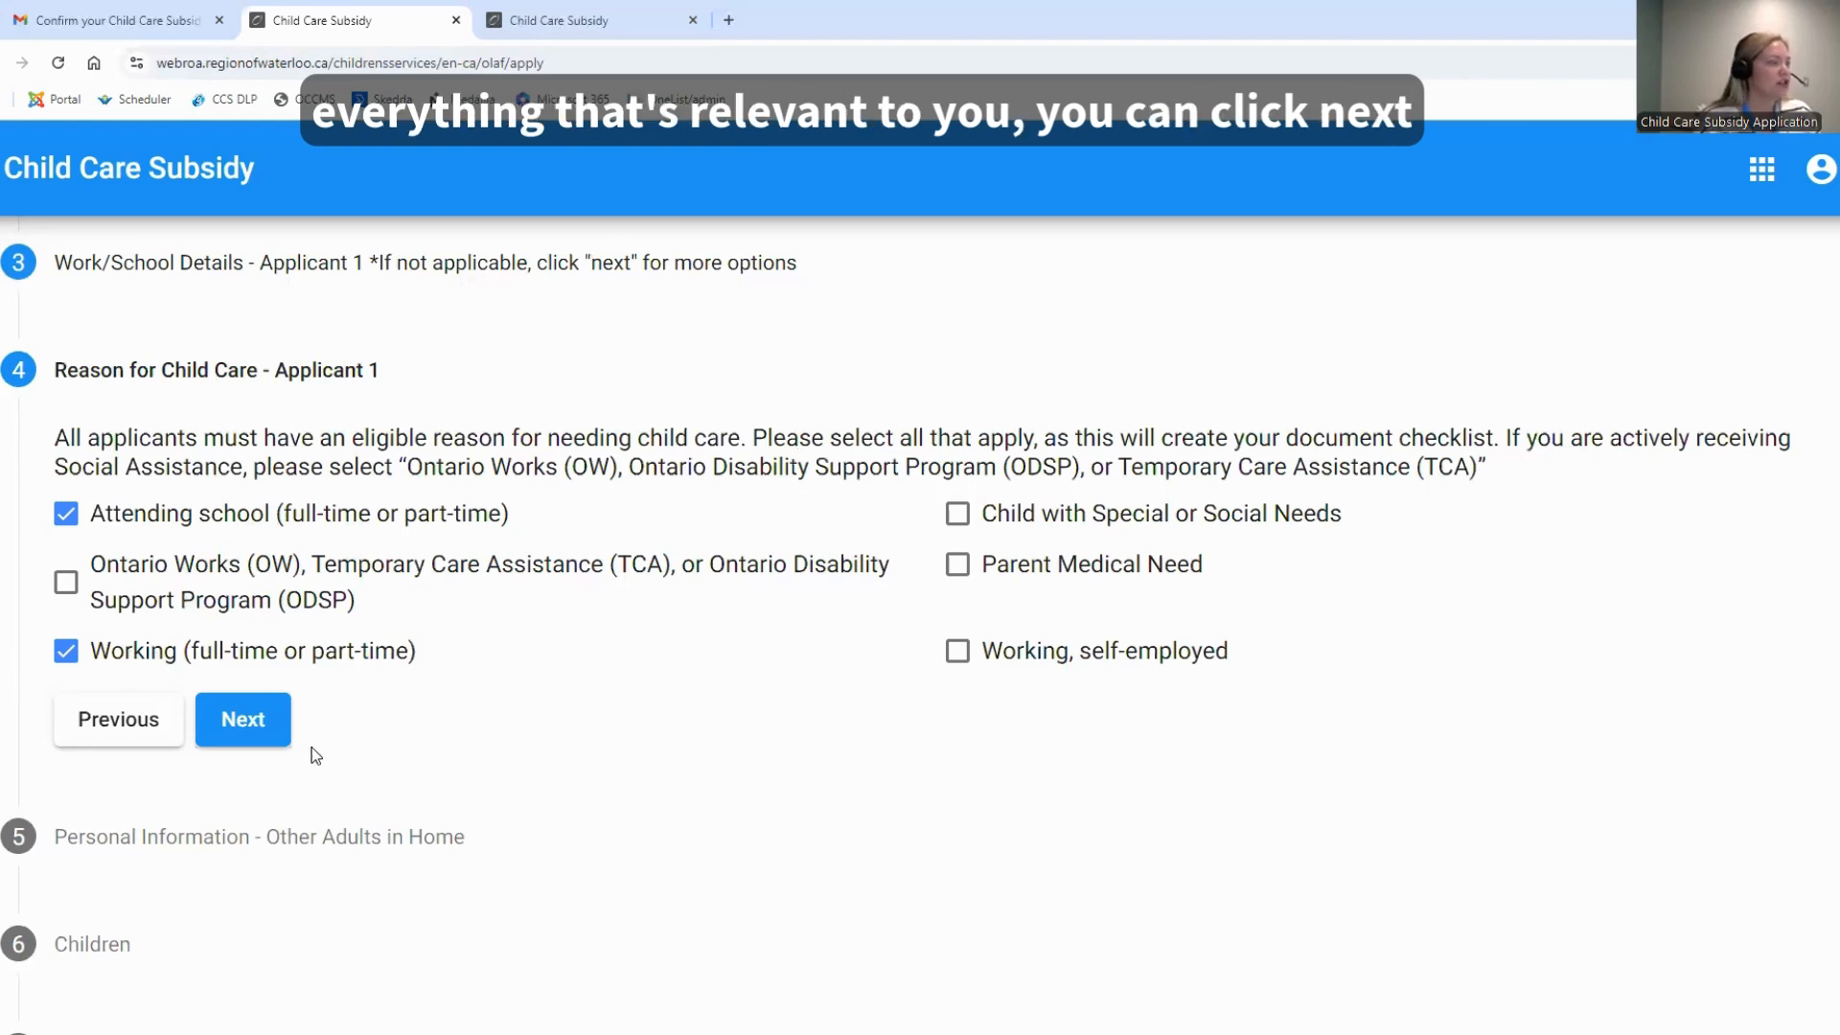
pyautogui.click(244, 719)
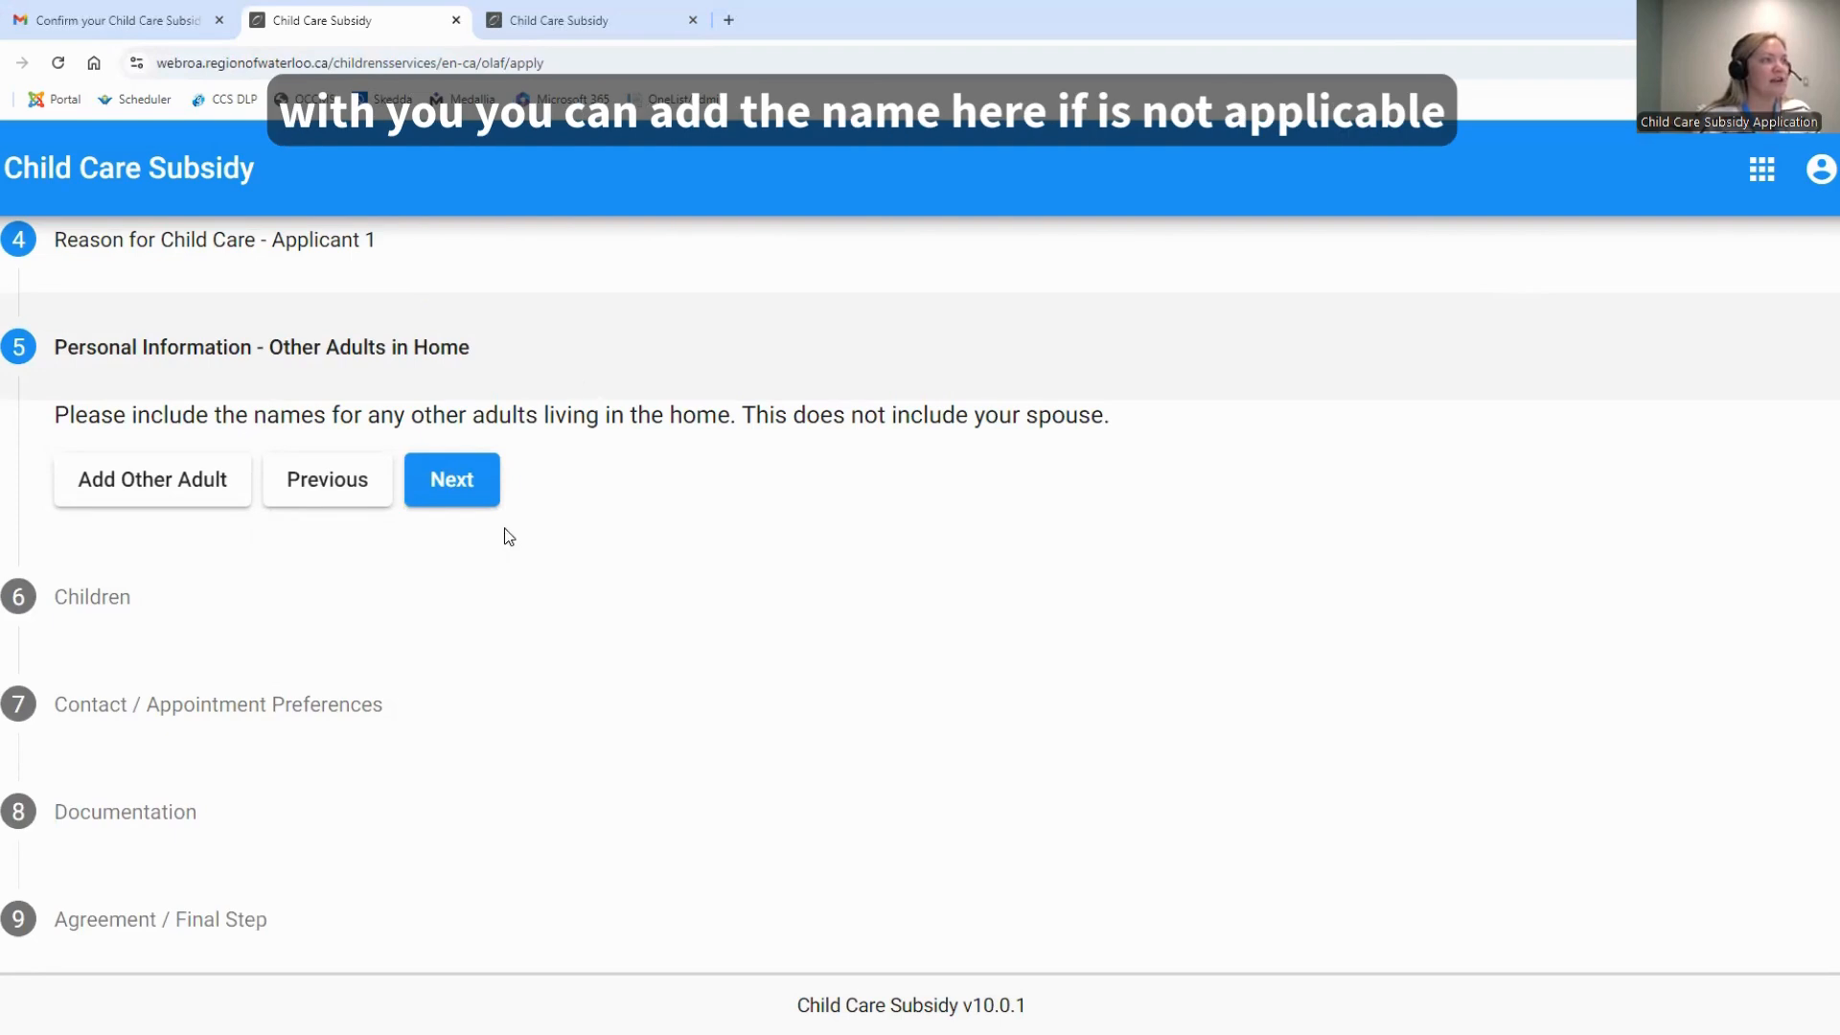
pyautogui.click(465, 491)
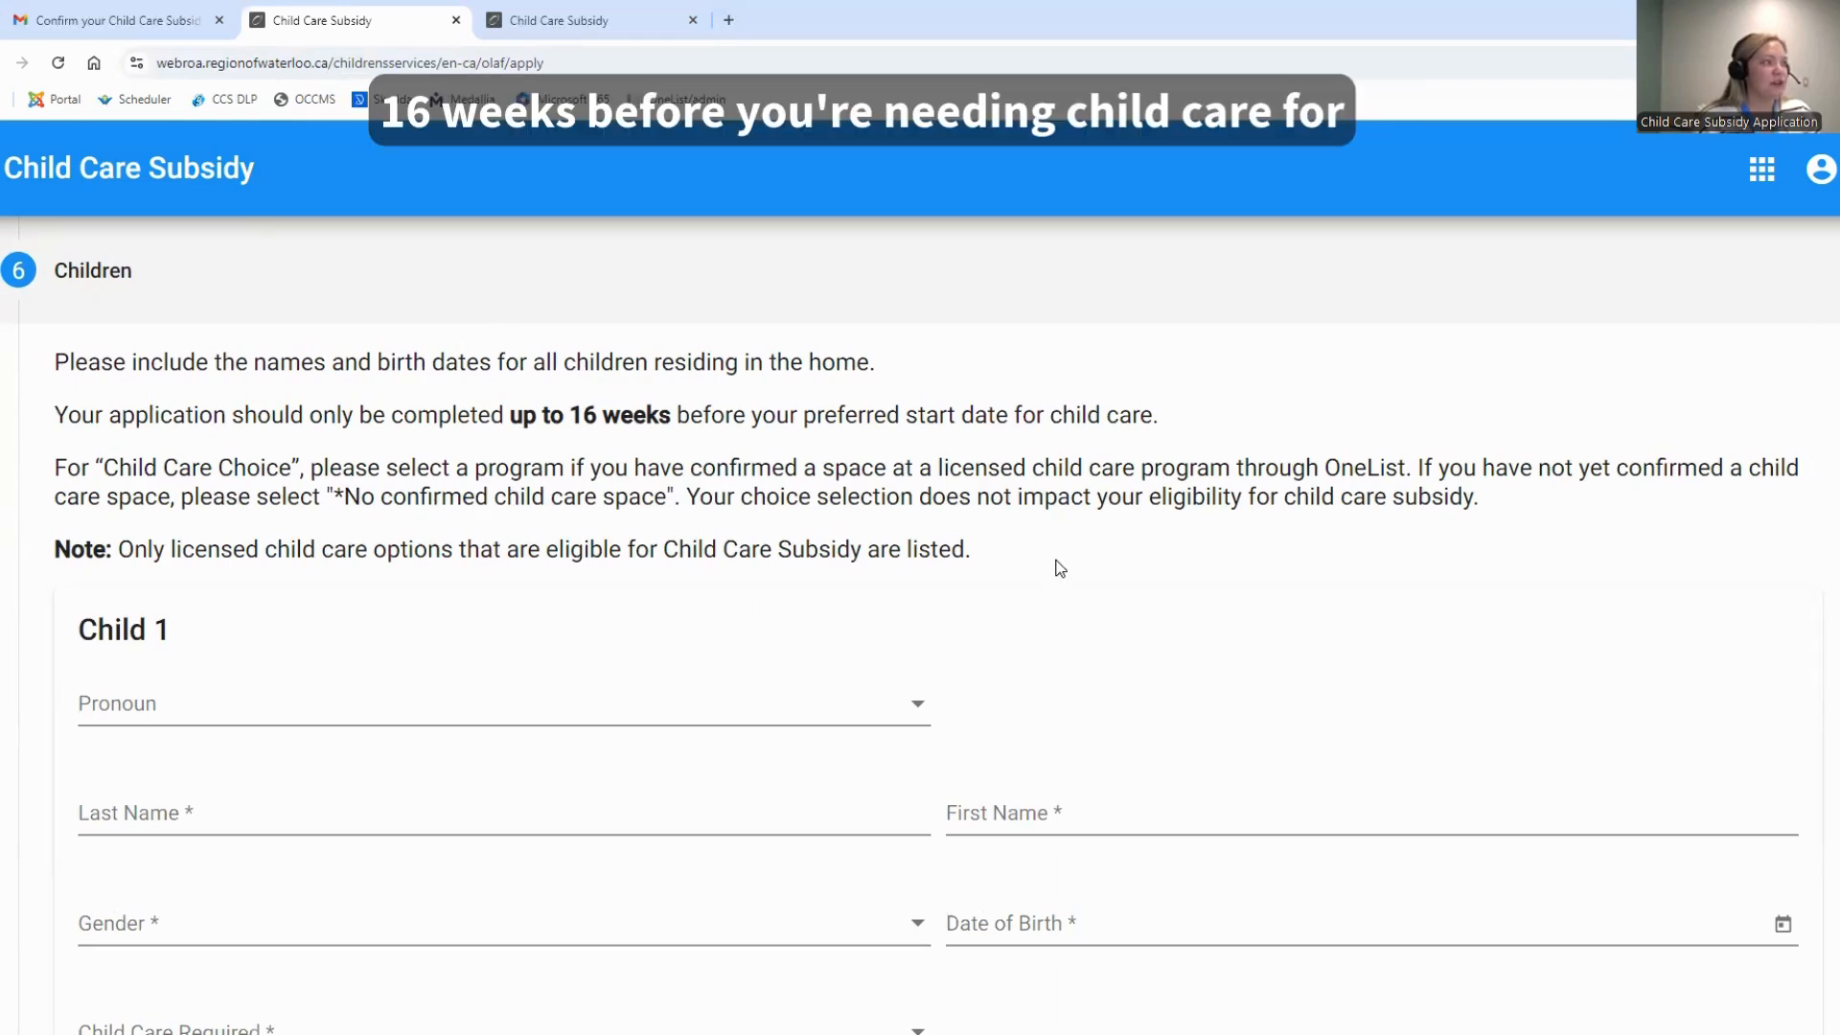
# Set Child 1's pronoun to He/Him and enter the child's last and first names
pyautogui.scroll(-1, 1060, 568)
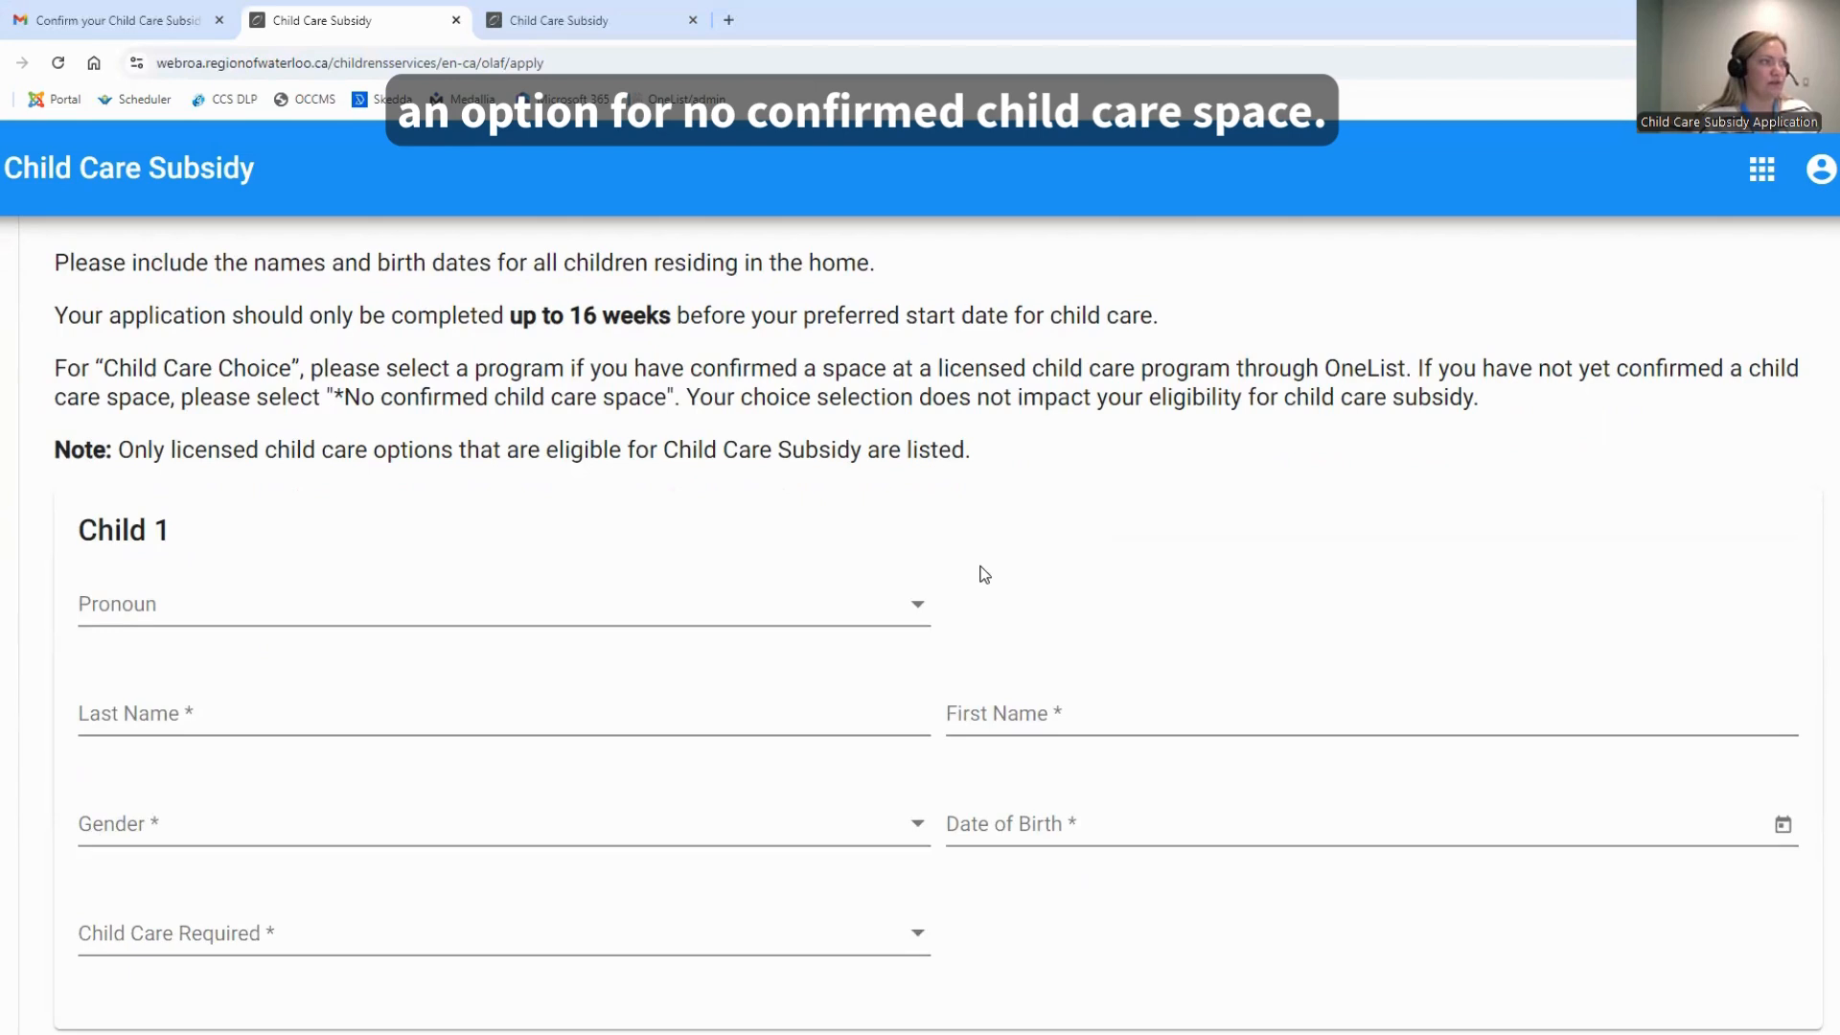
pyautogui.click(891, 611)
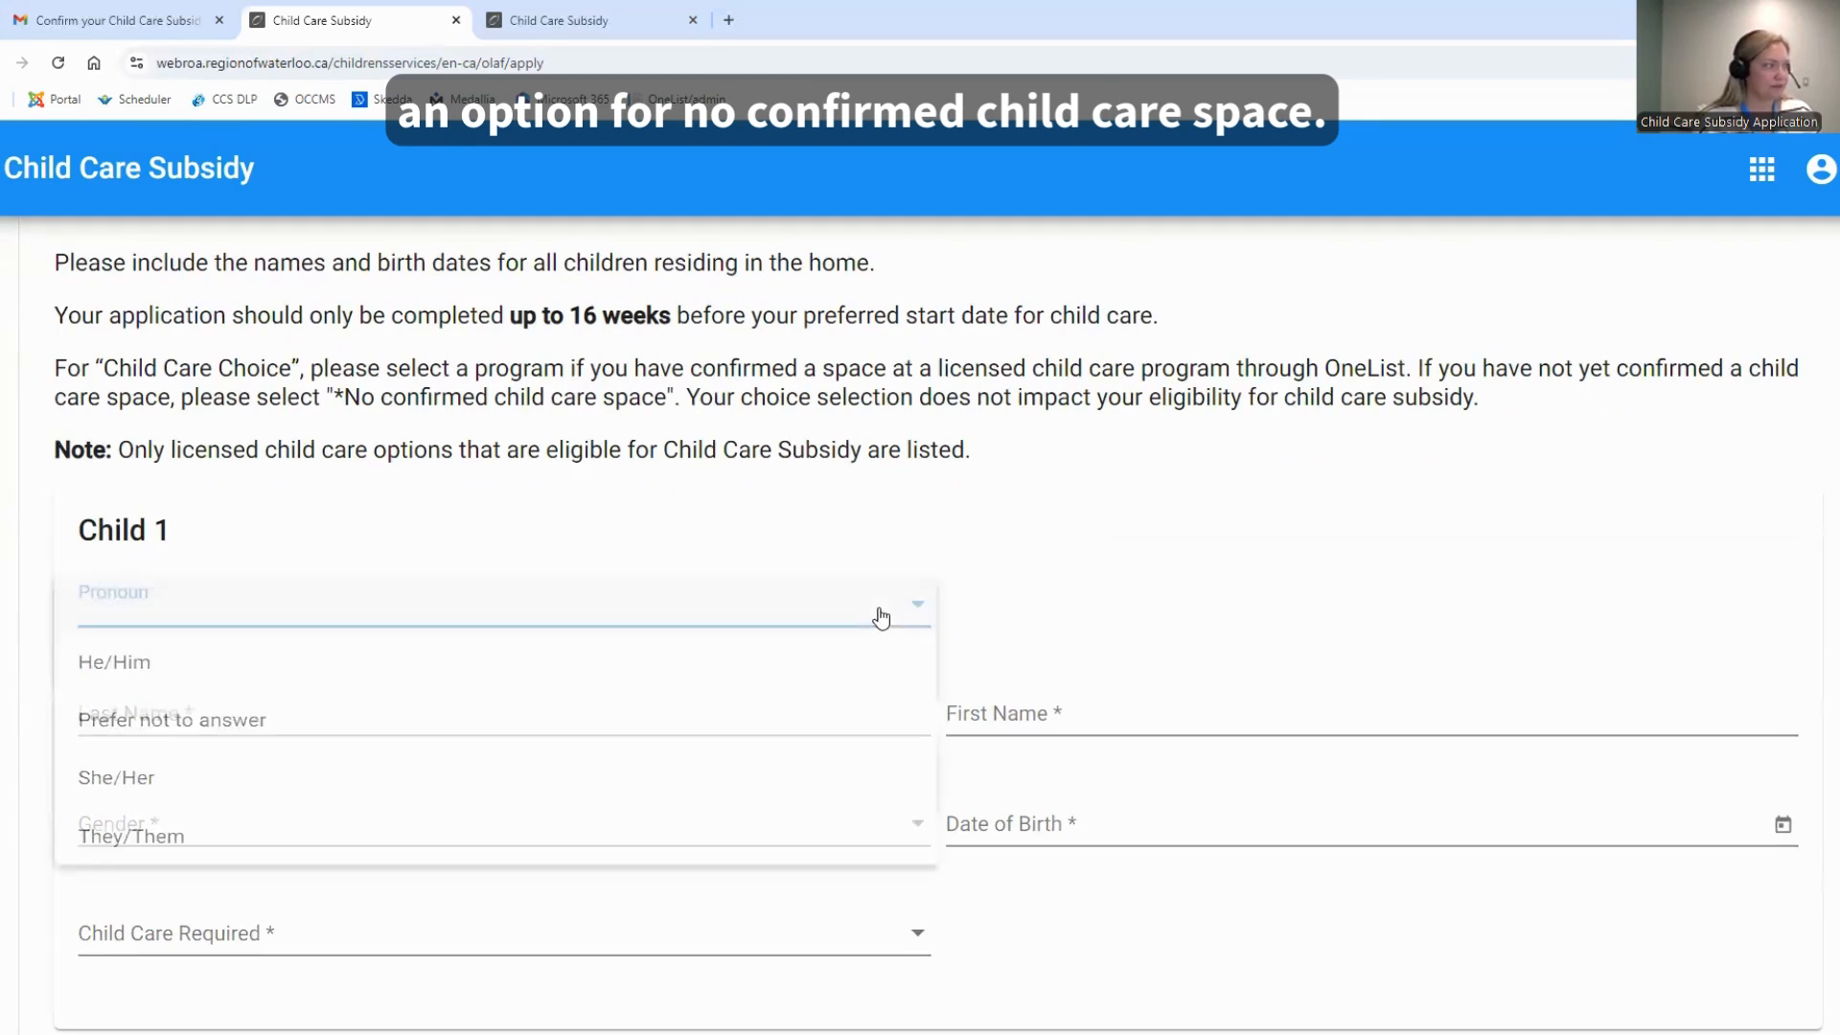
pyautogui.click(776, 685)
pyautogui.click(399, 710)
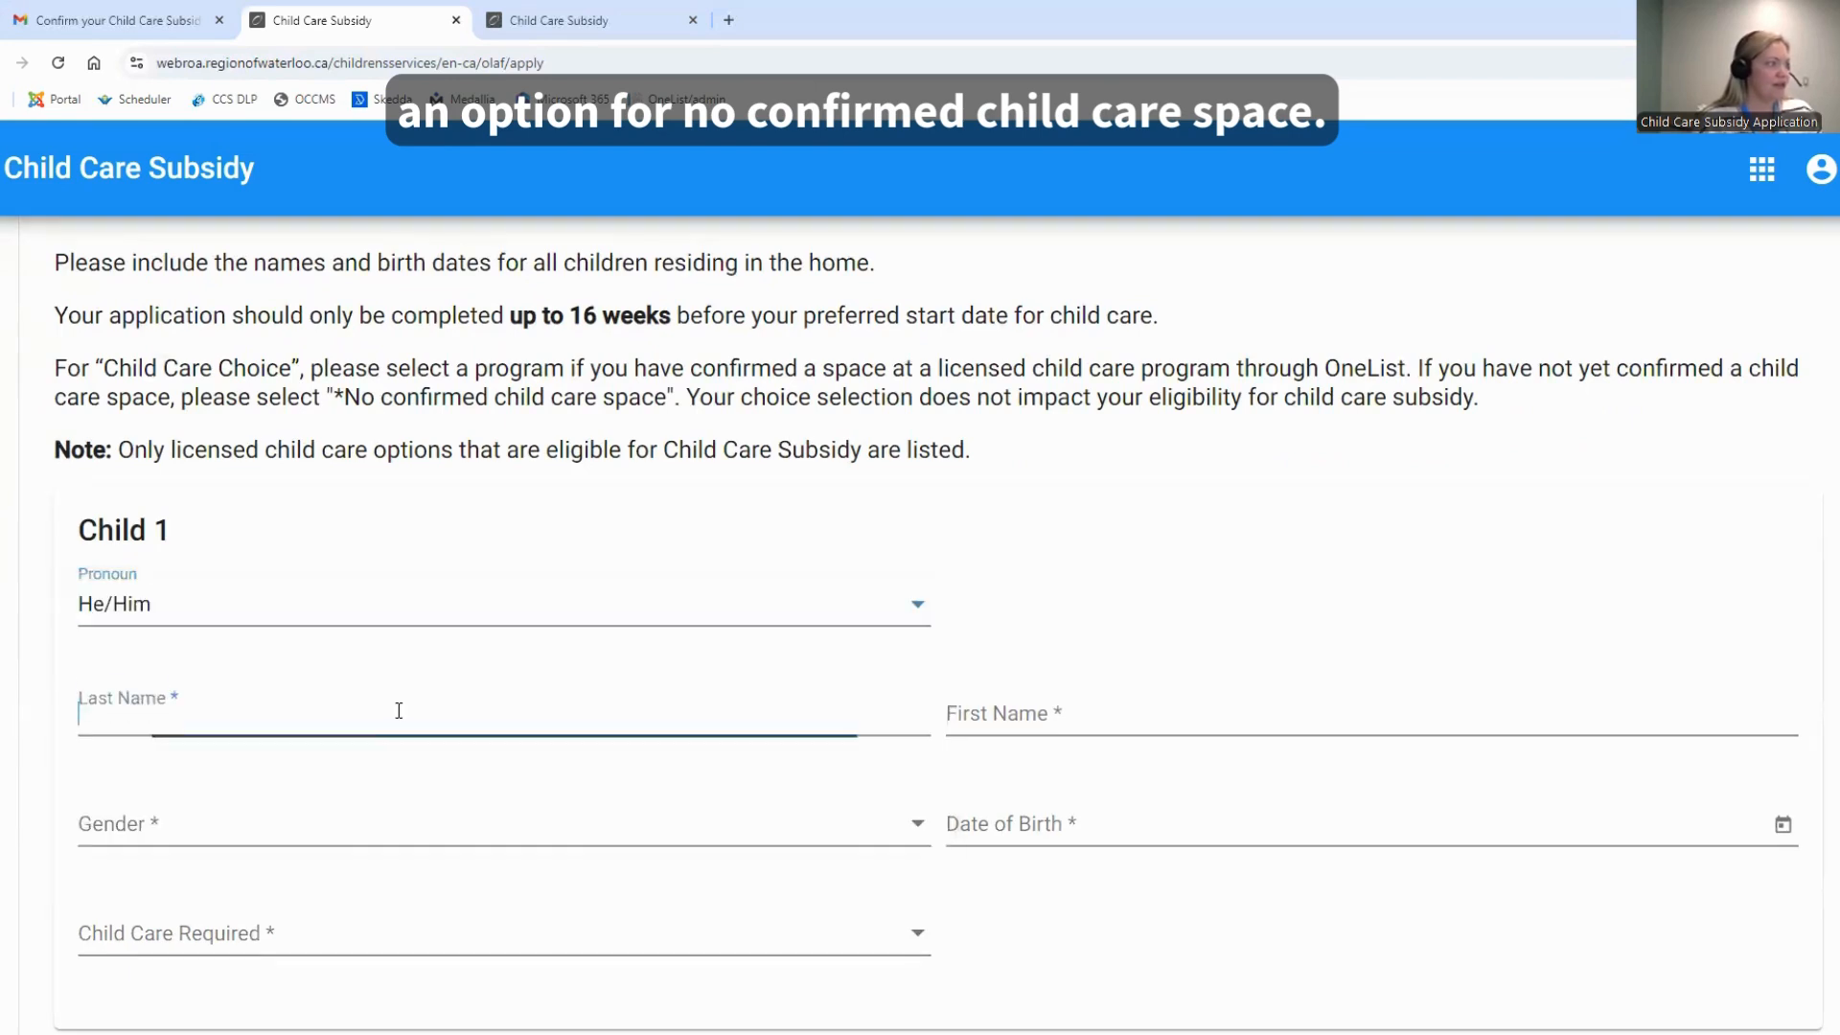
pyautogui.write('Test')
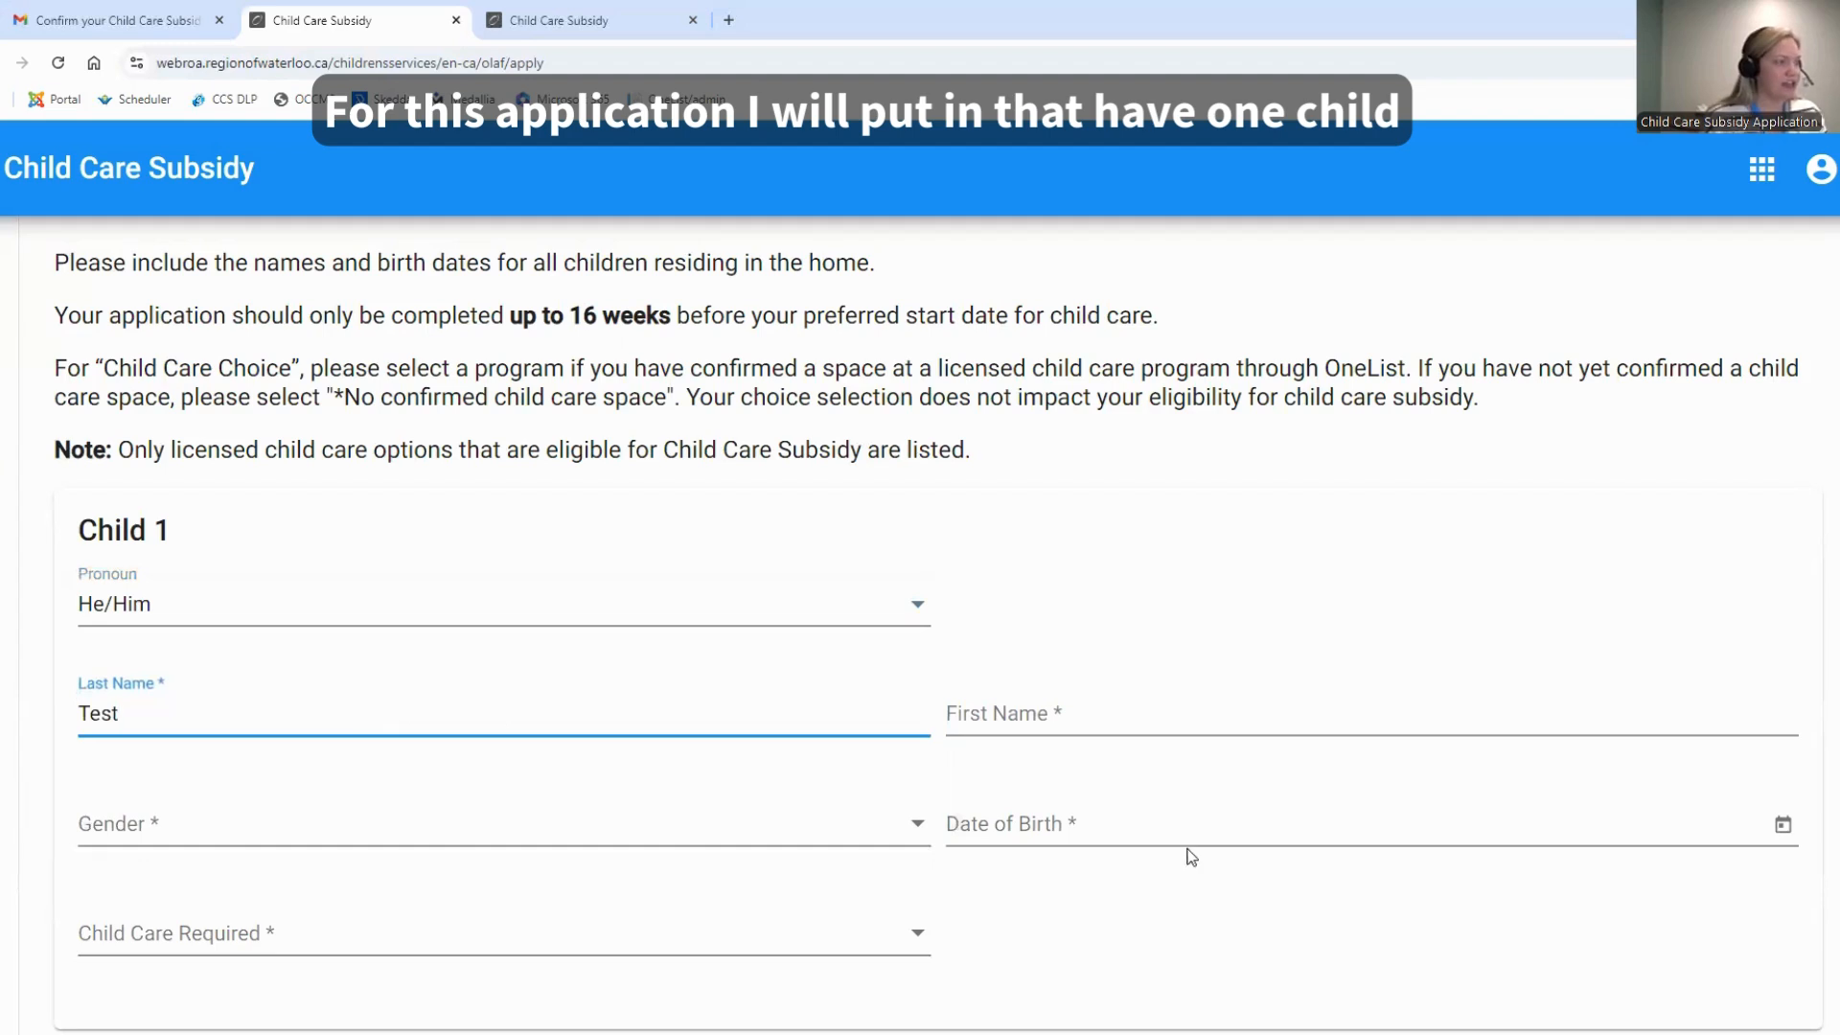
pyautogui.click(1117, 707)
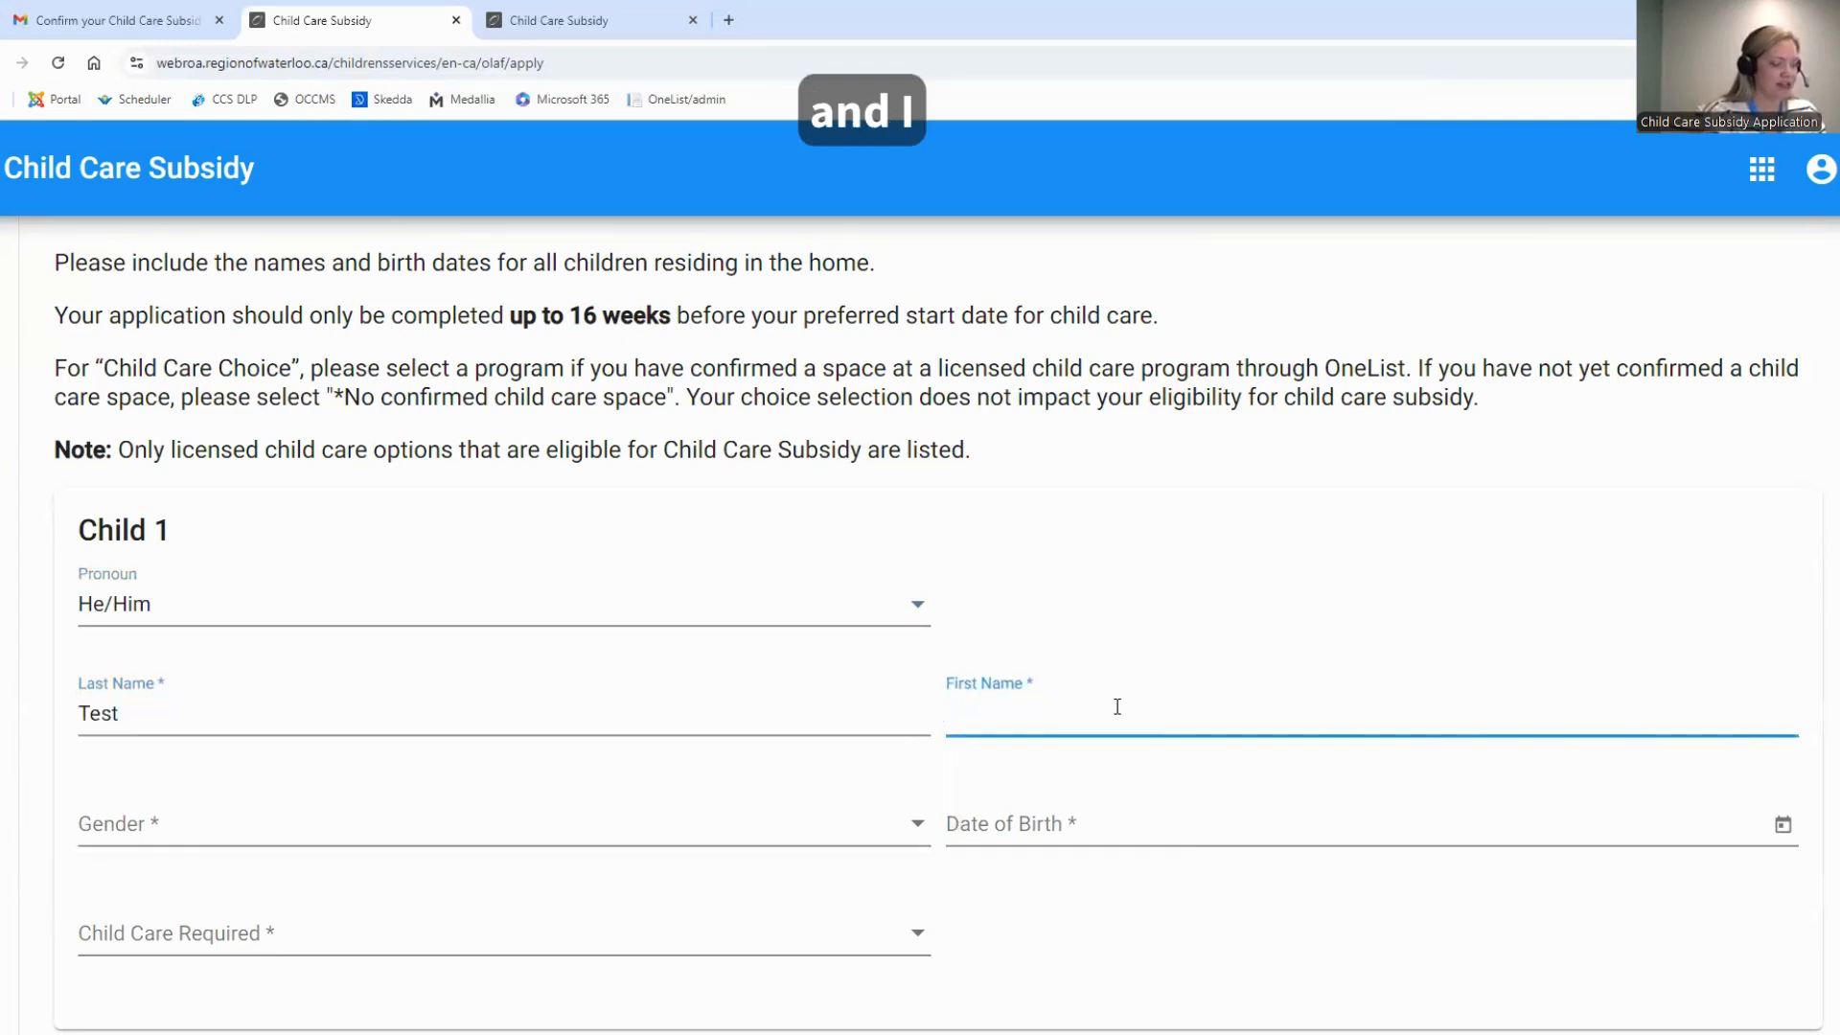
pyautogui.write('Test')
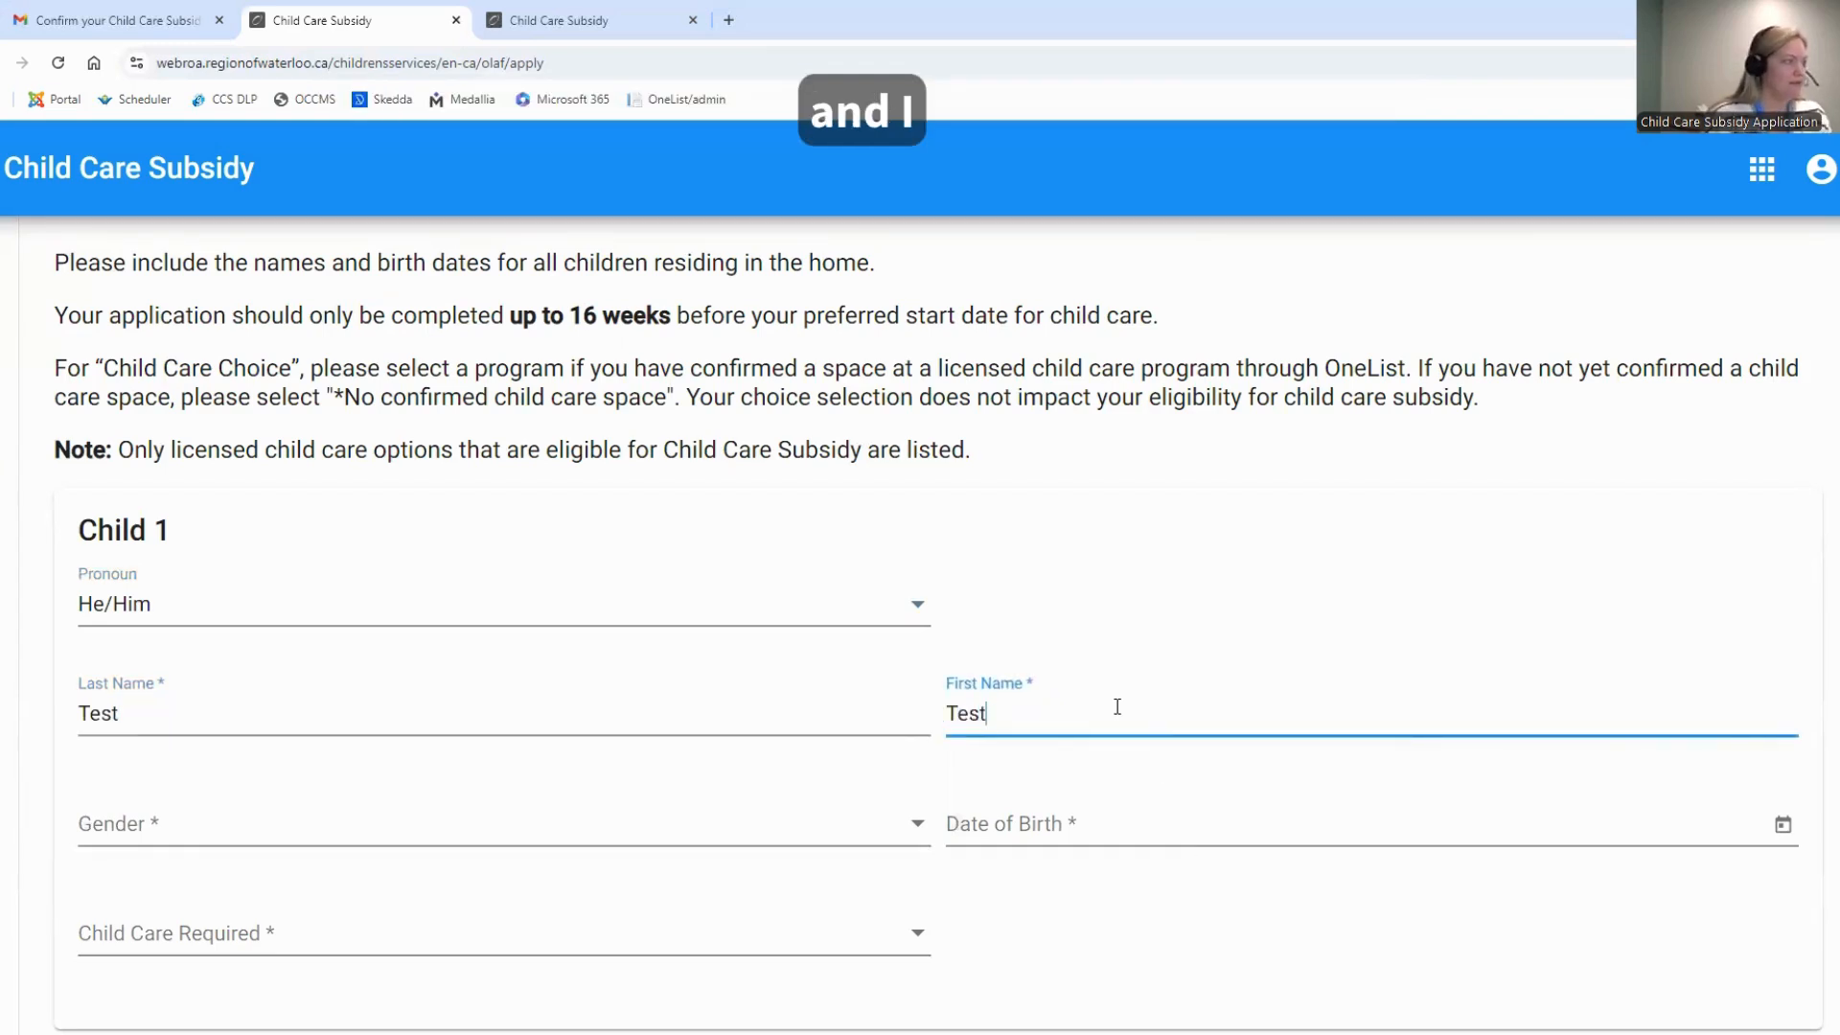
# Set Child 1's gender to Male and enter the child's date of birth
pyautogui.click(587, 836)
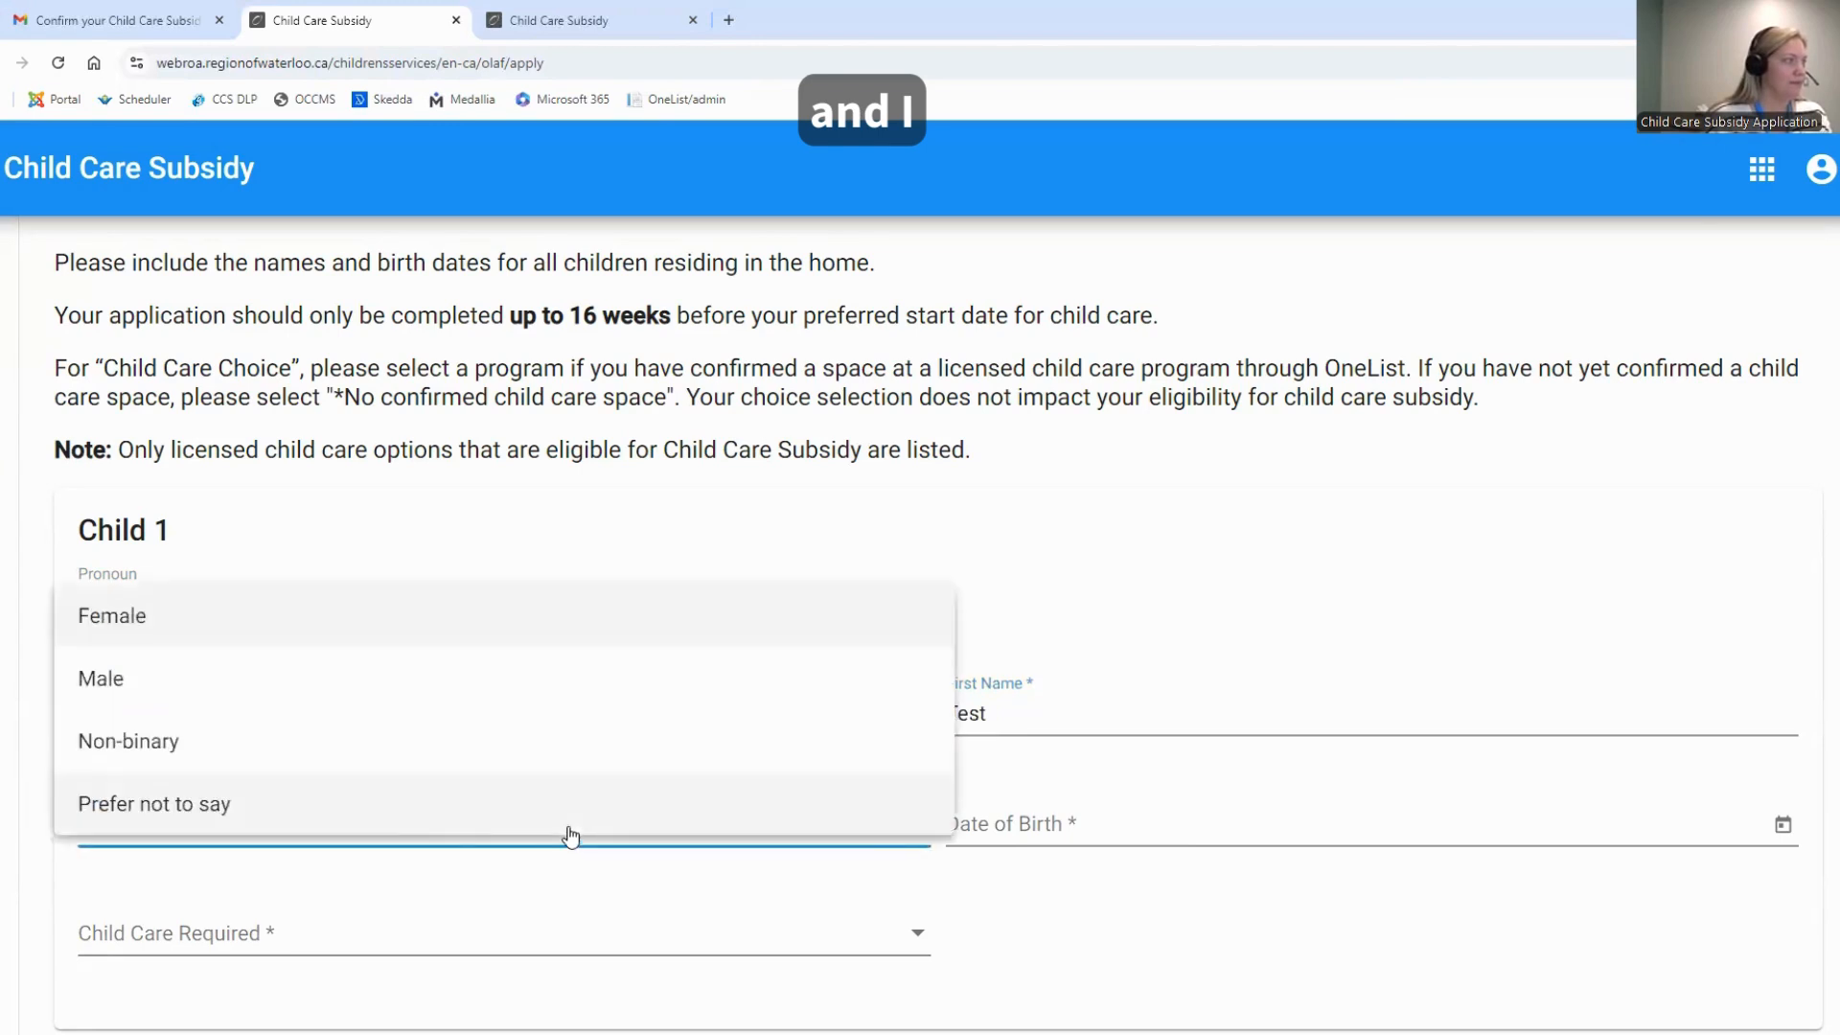
pyautogui.click(366, 688)
pyautogui.click(1023, 822)
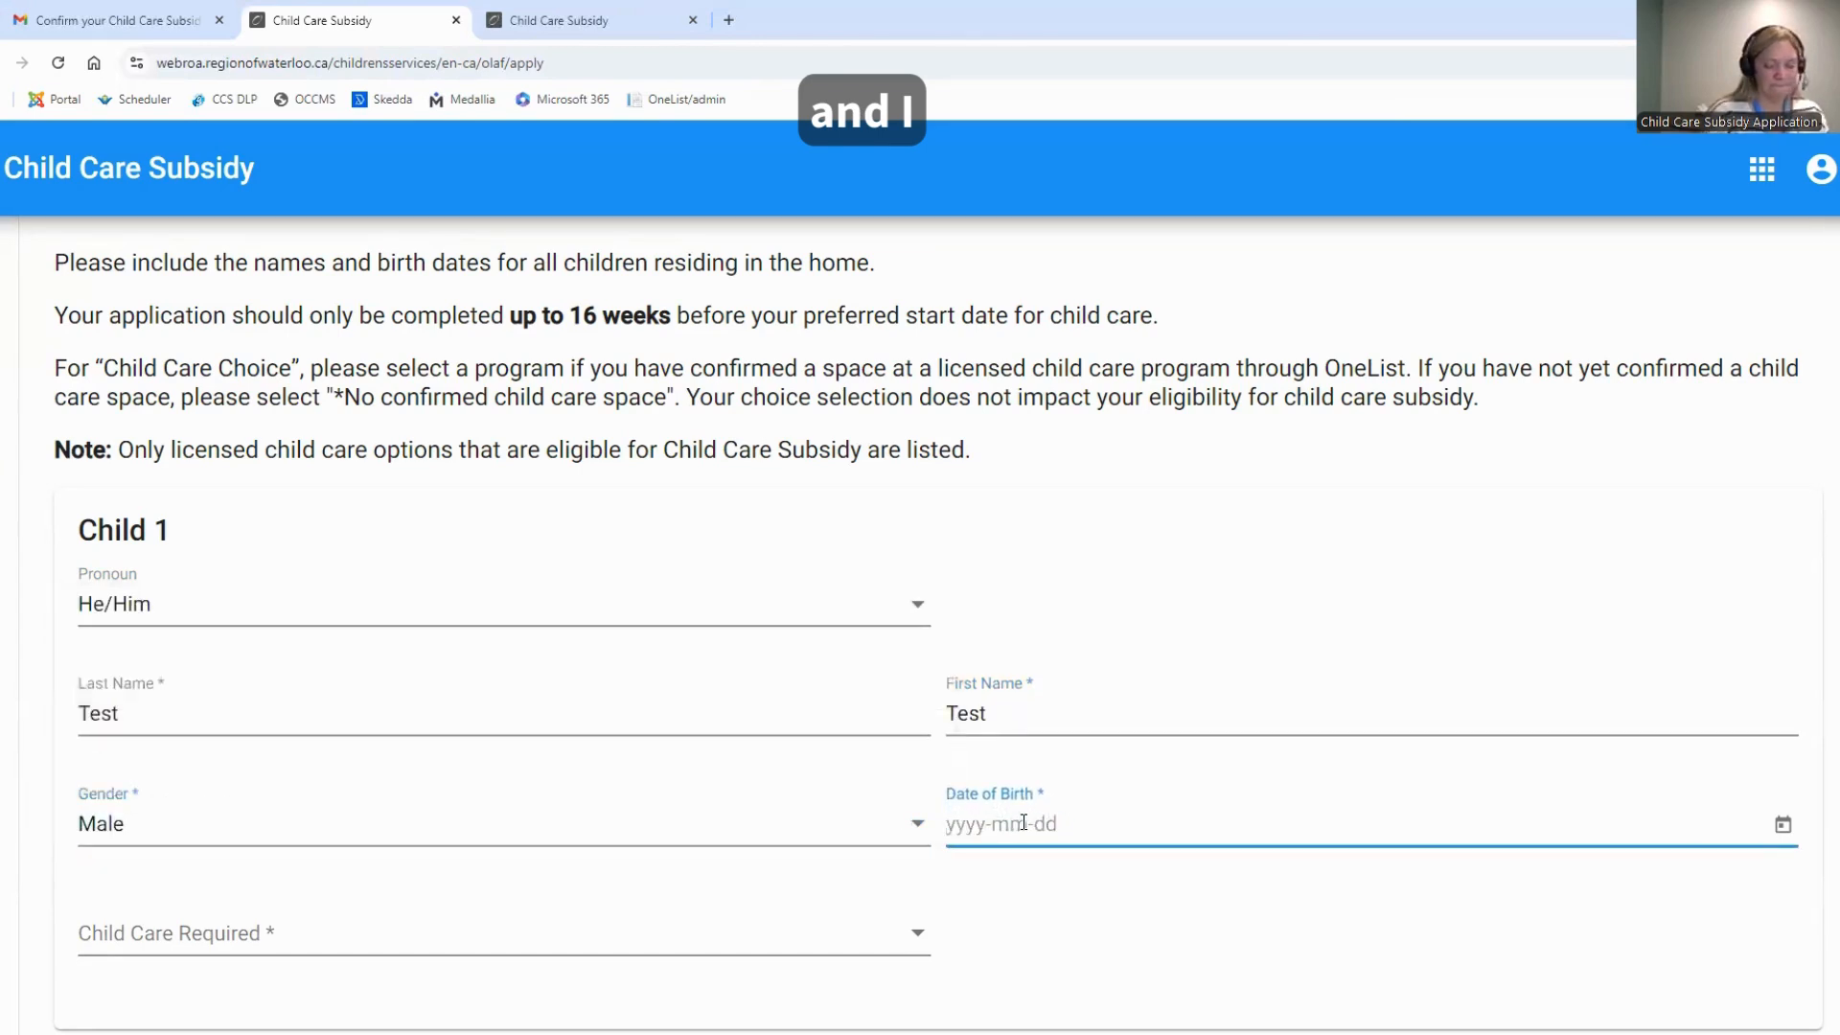
pyautogui.write('2022-01-01')
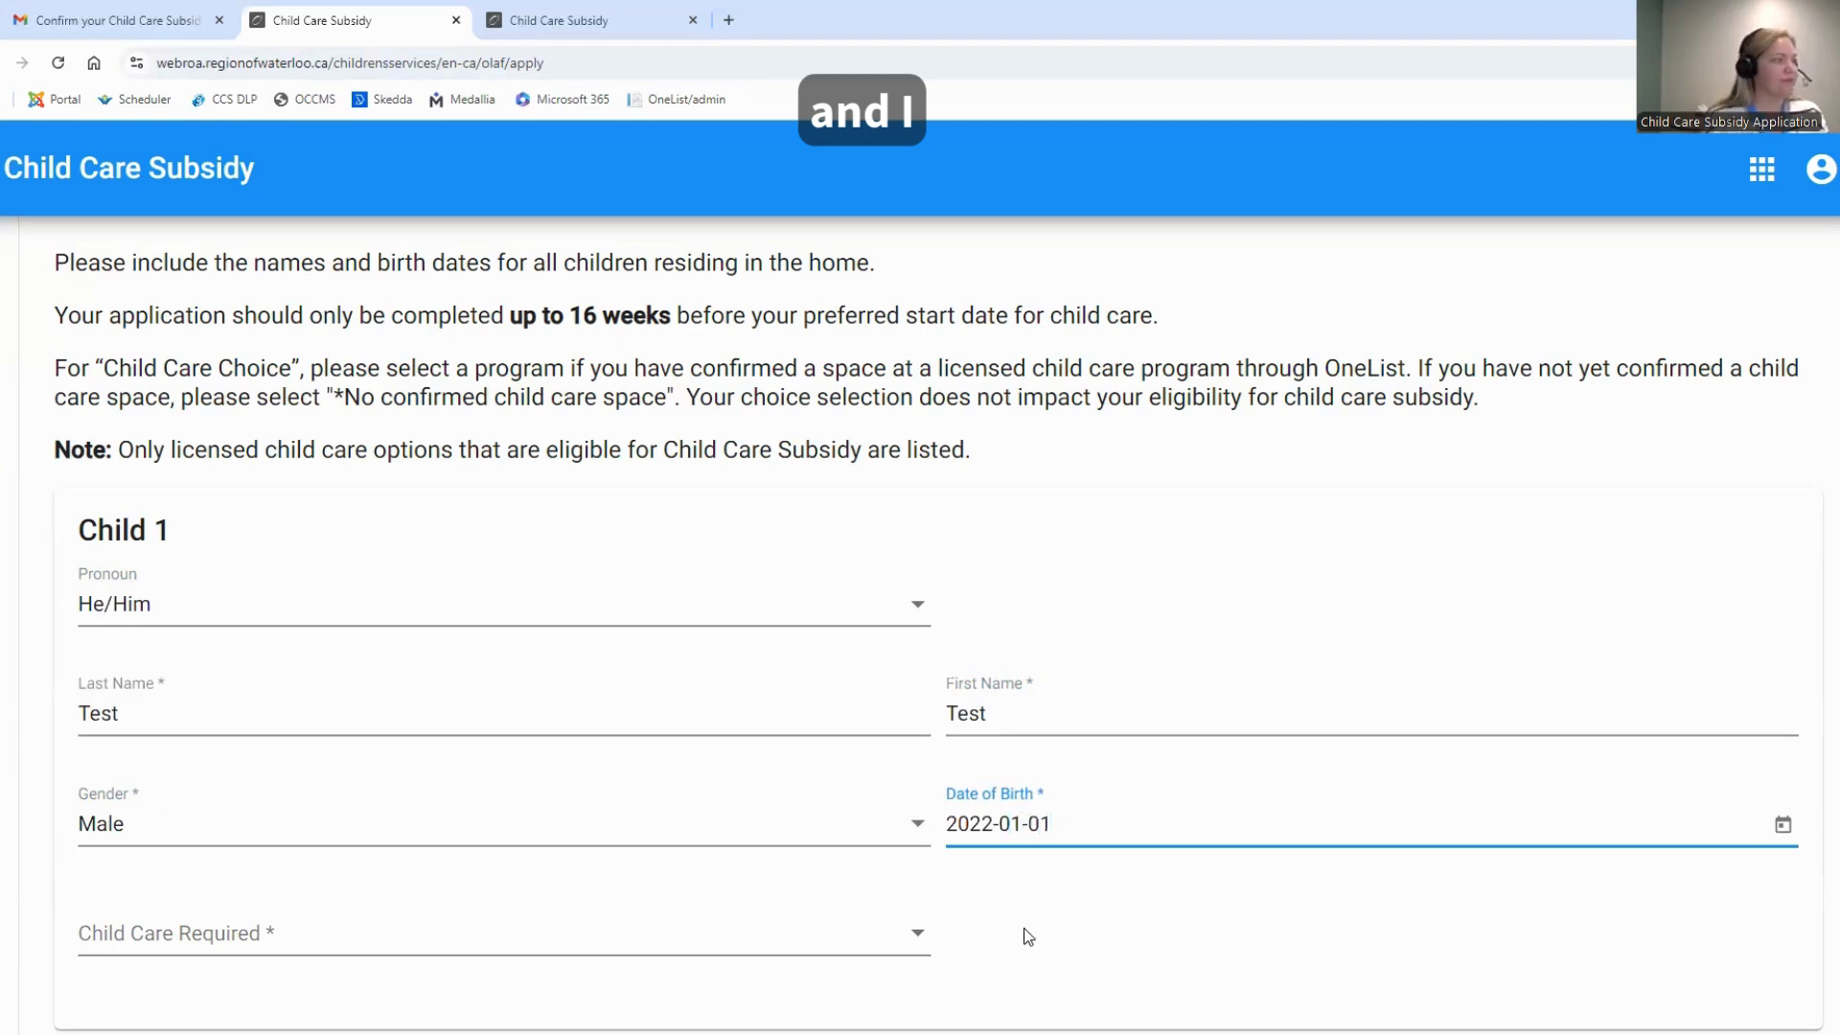
pyautogui.click(1024, 928)
# Answer Yes to child care being required for Child 1 and set the preferred start date to 2024-10-31
pyautogui.scroll(-1, 1024, 927)
pyautogui.click(247, 849)
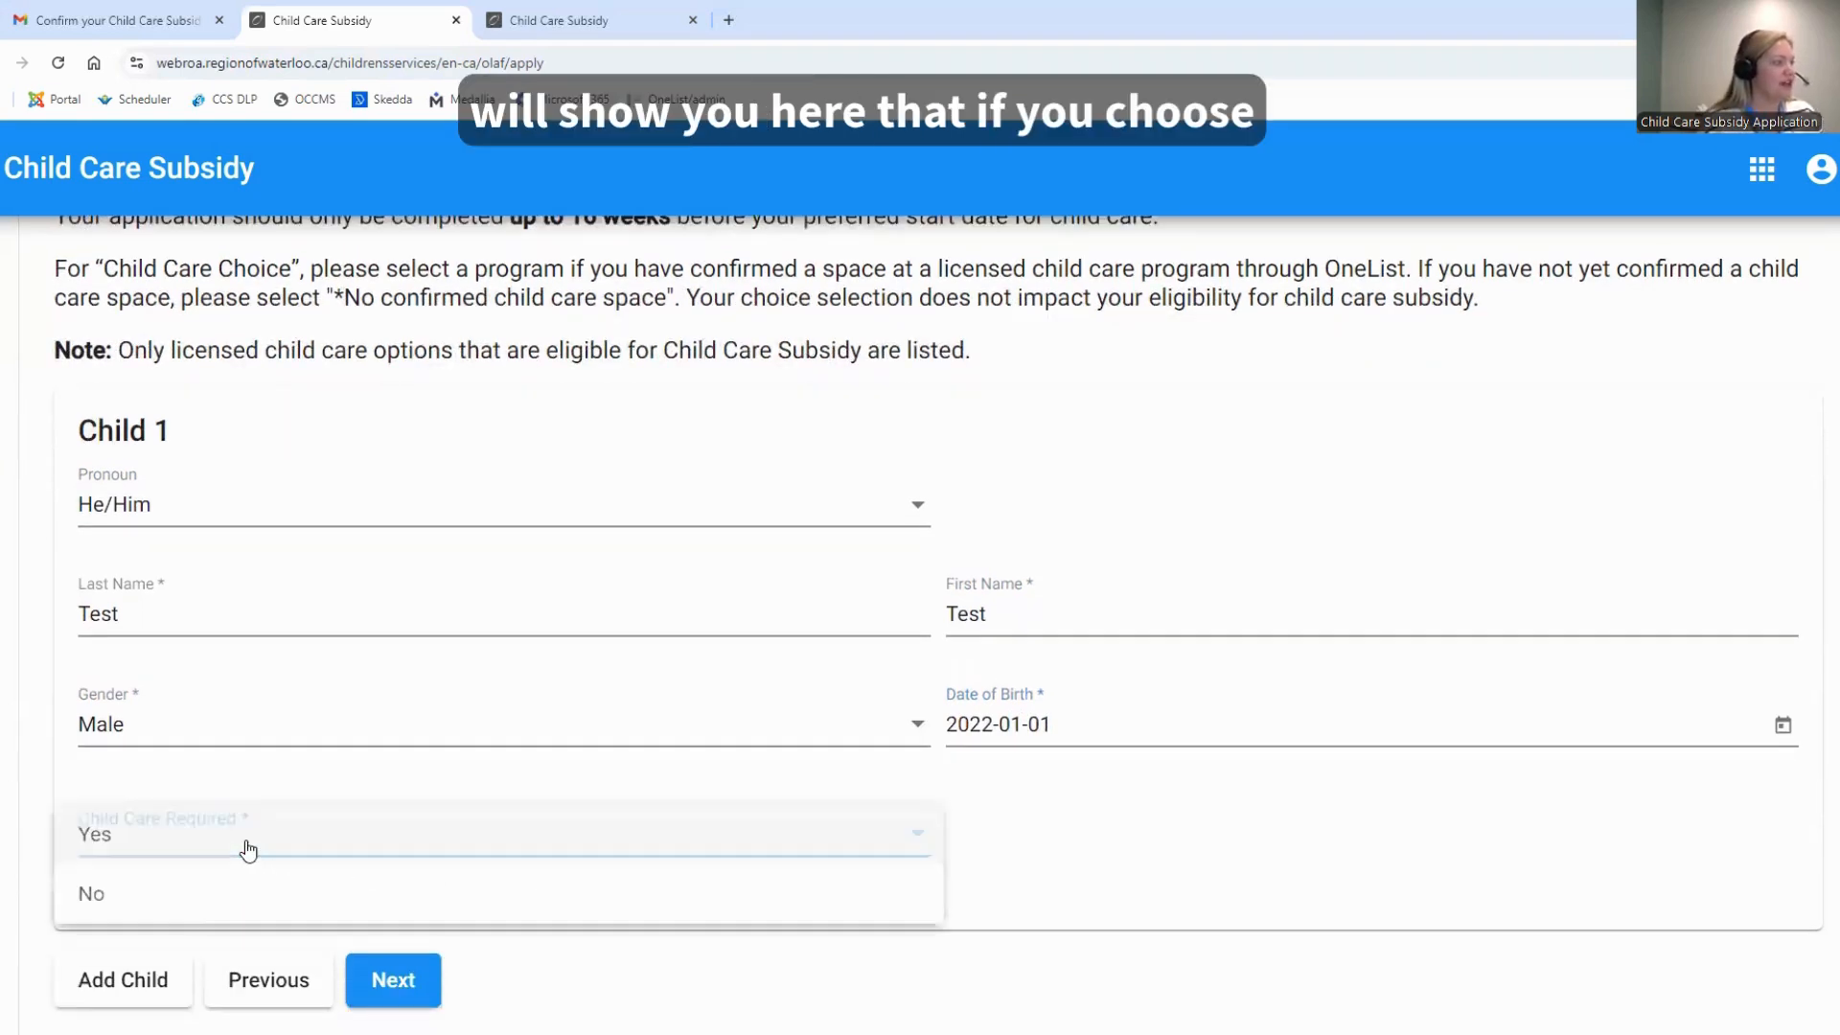
pyautogui.click(131, 845)
pyautogui.scroll(-1, 1138, 805)
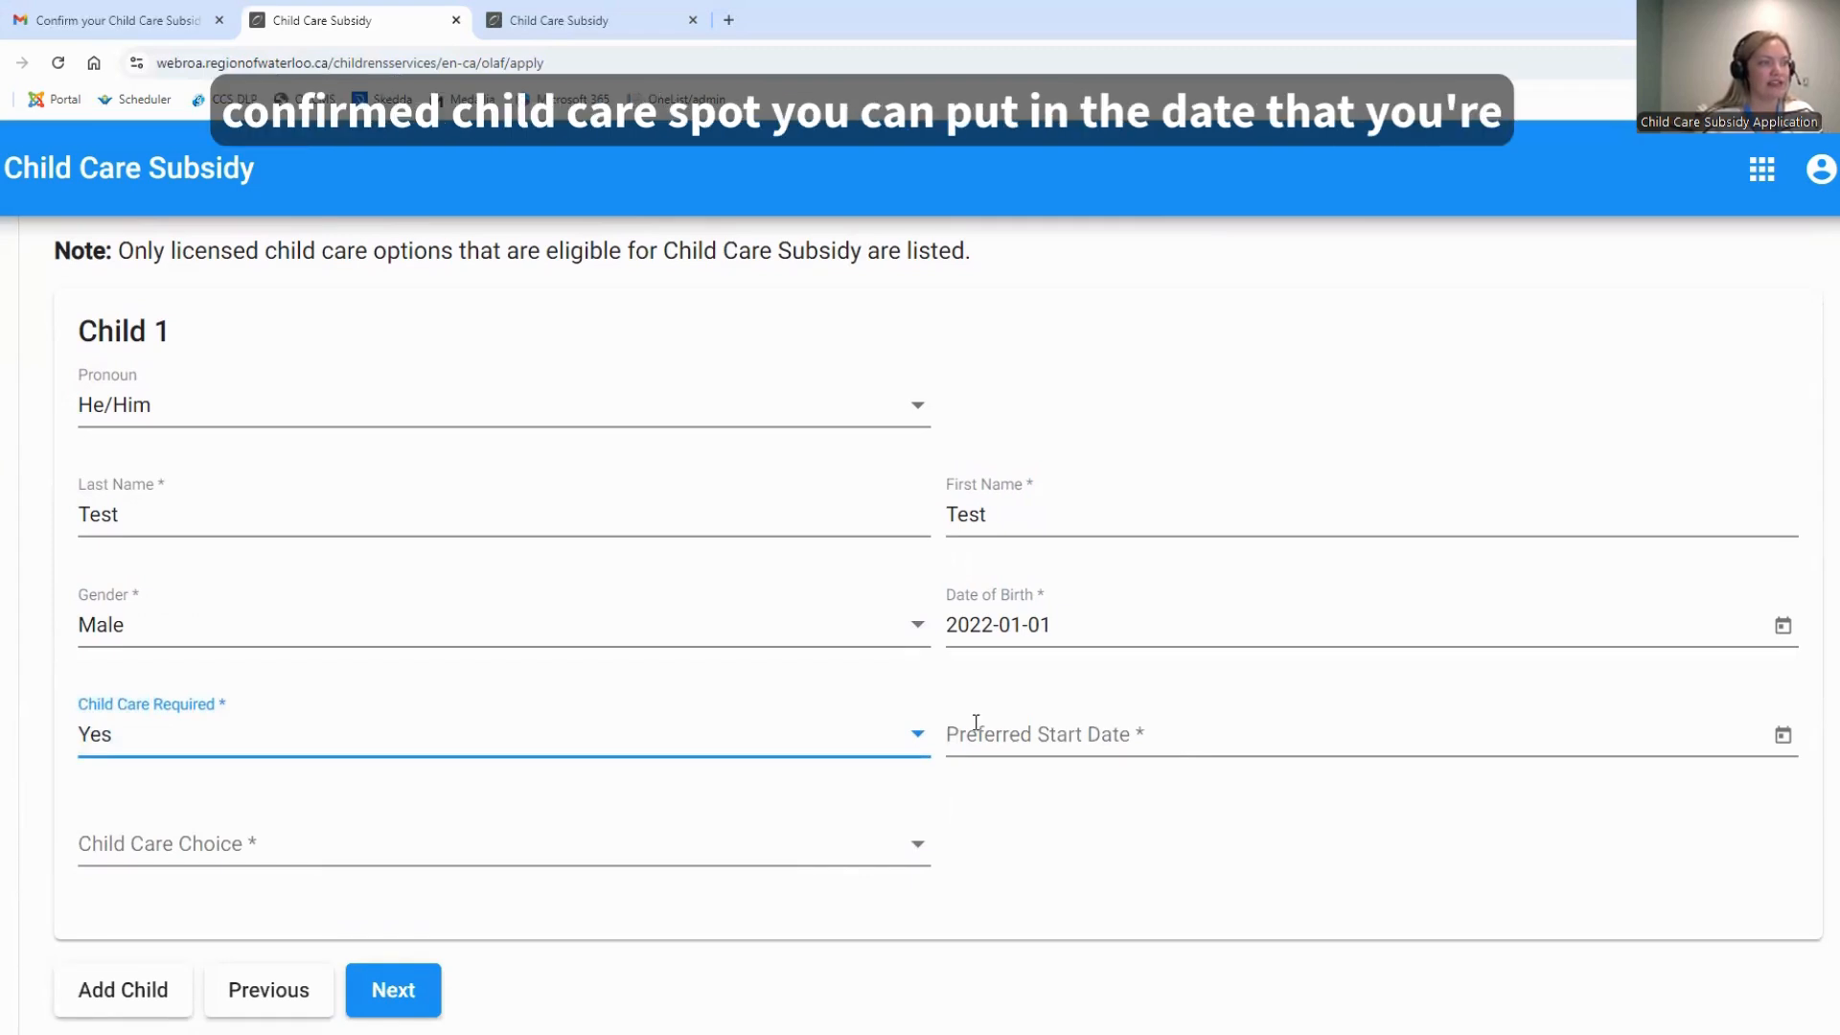
pyautogui.click(1102, 723)
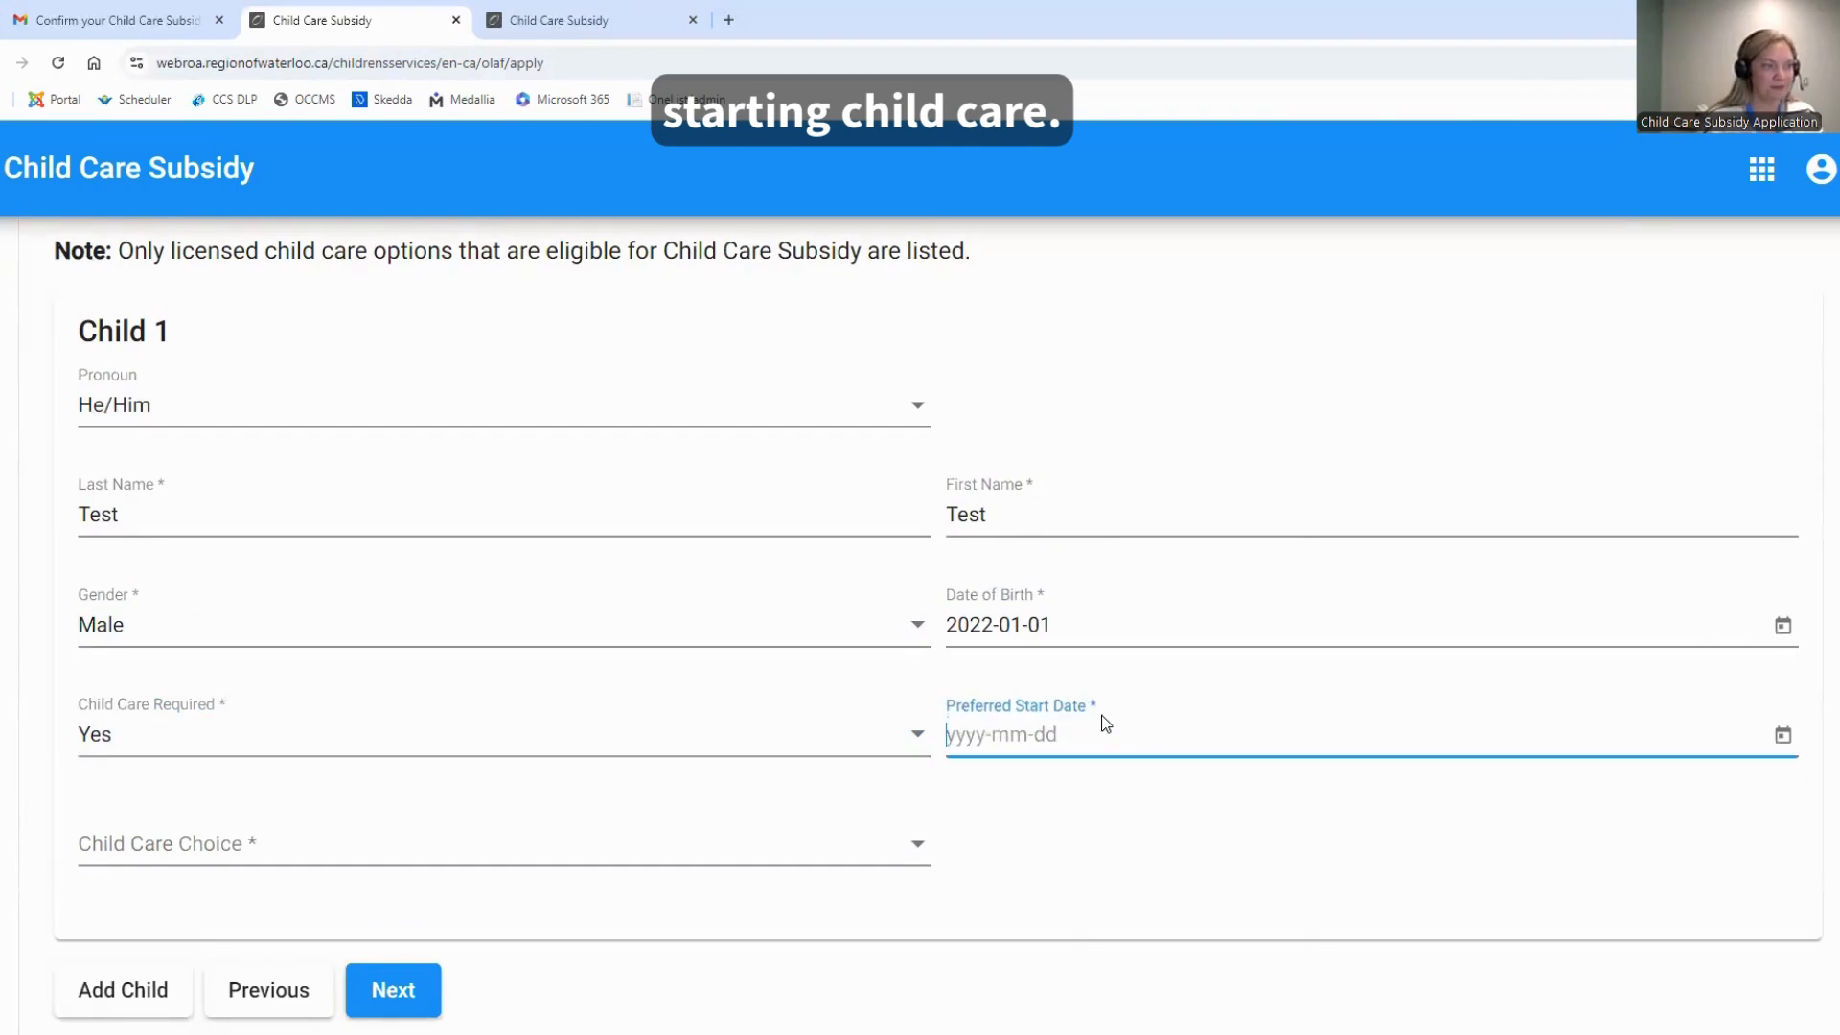
pyautogui.write('2024')
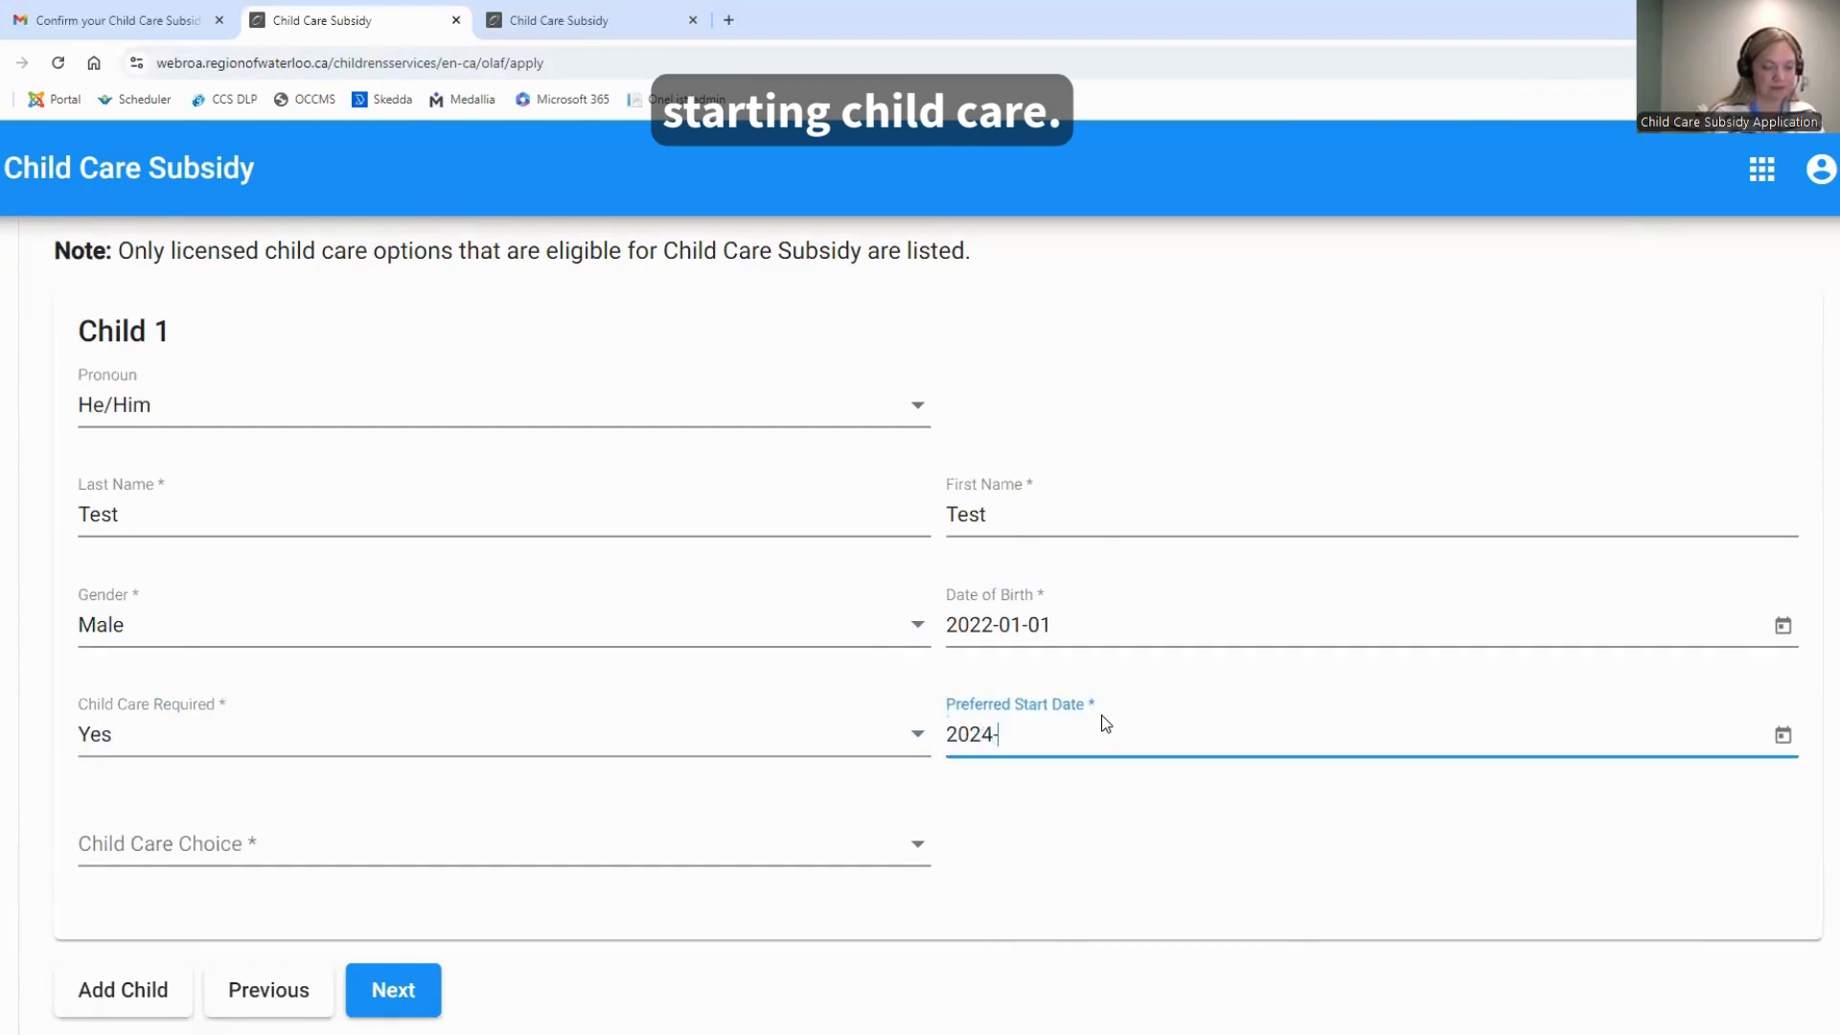
pyautogui.write('-310-31')
# Choose BrightPath Cambridge as Child 1's child care choice and proceed to the contact and appointment preferences
pyautogui.click(353, 862)
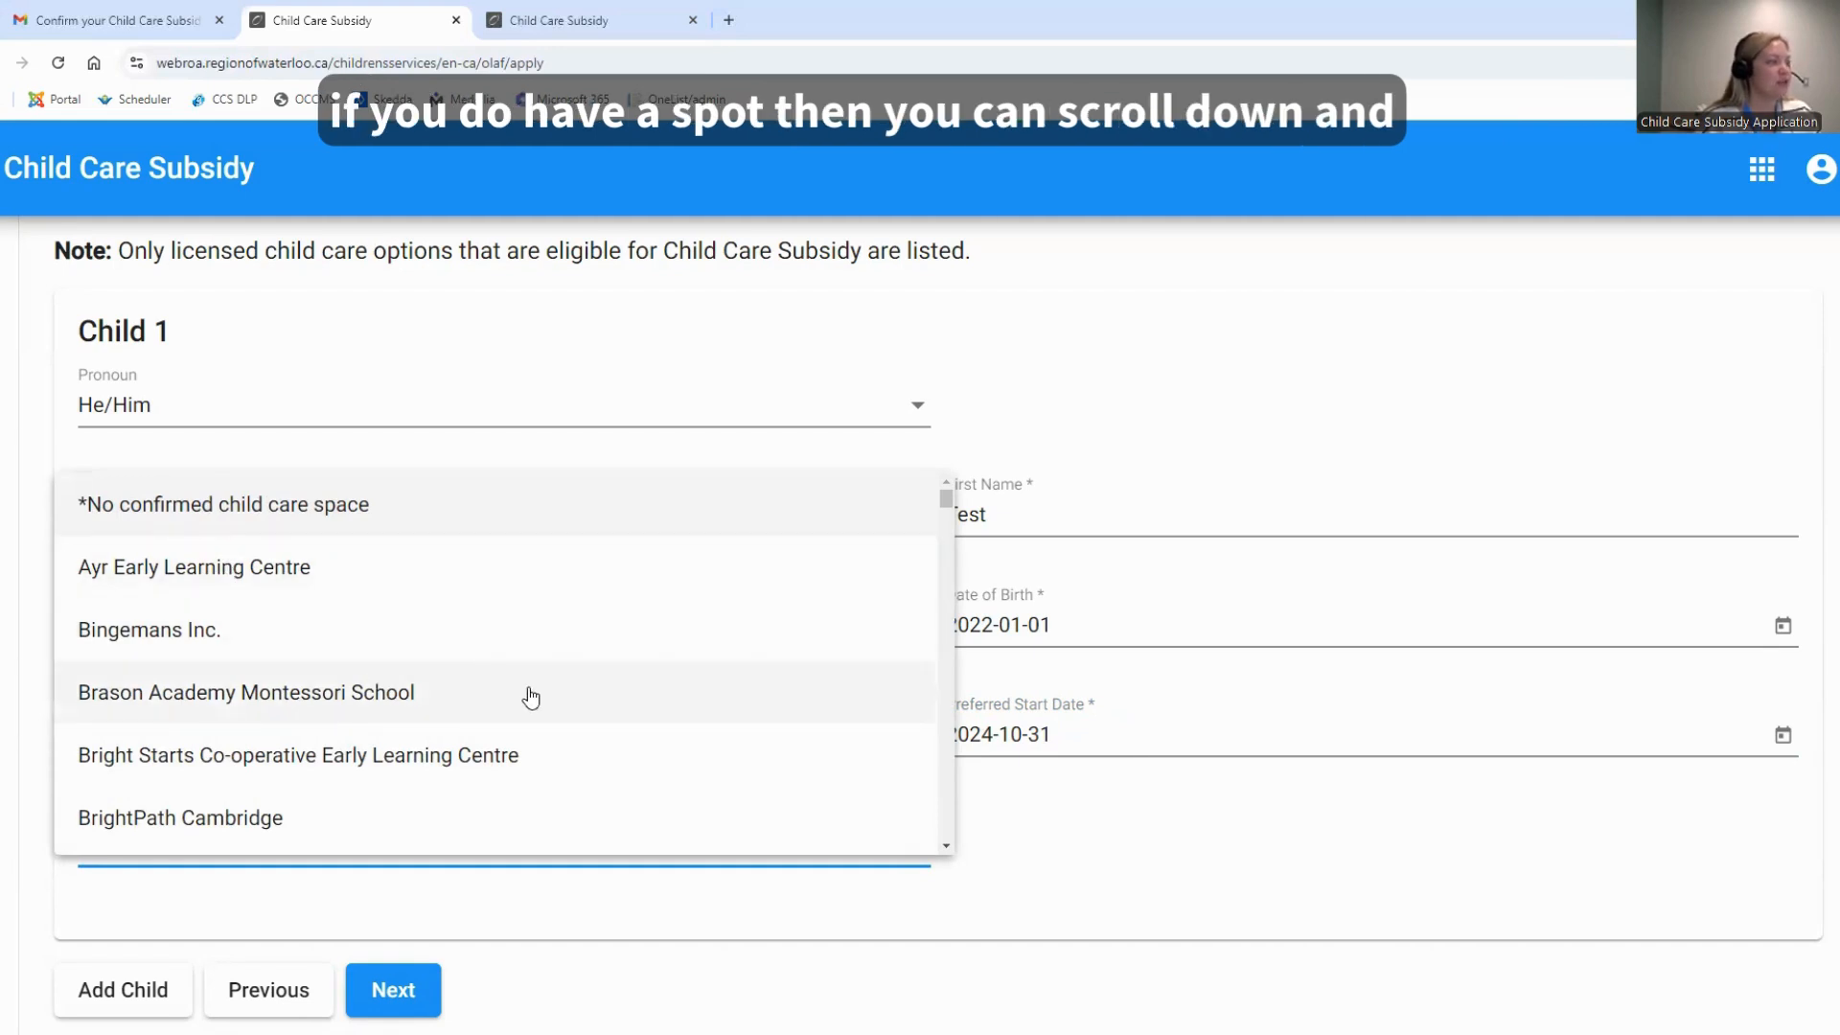
pyautogui.scroll(-3, 532, 697)
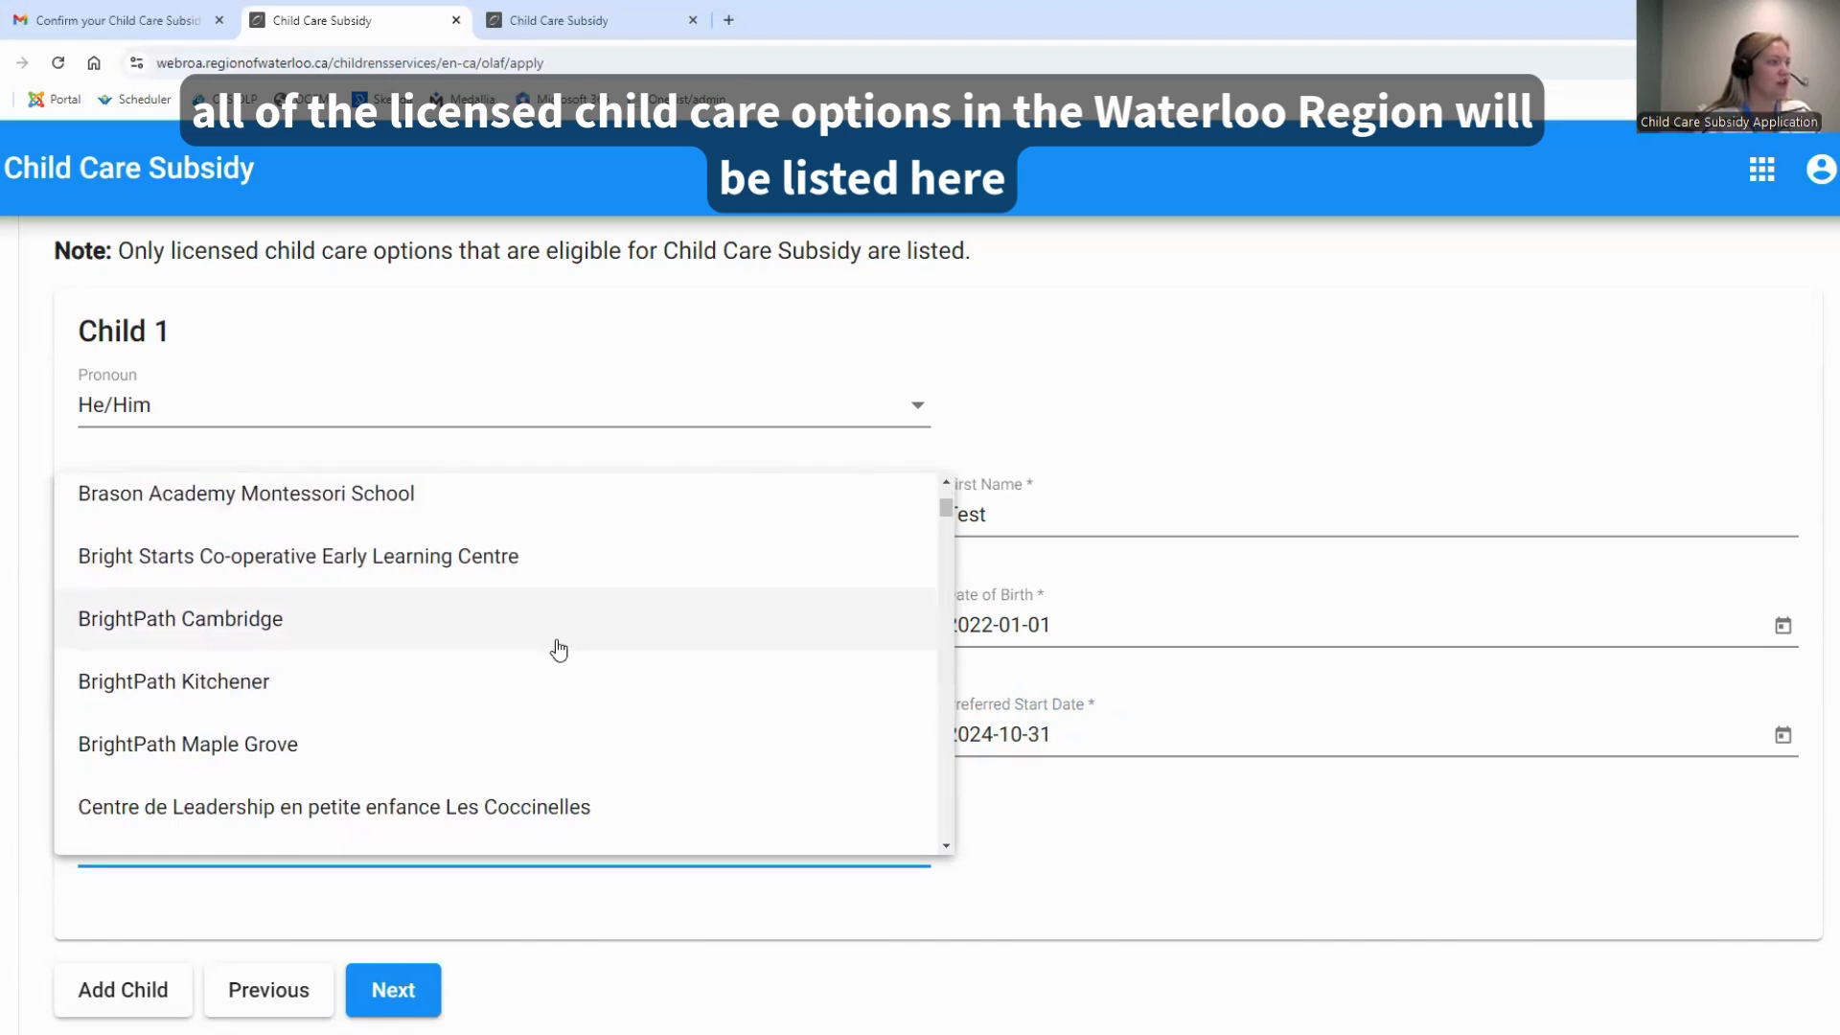
pyautogui.click(568, 641)
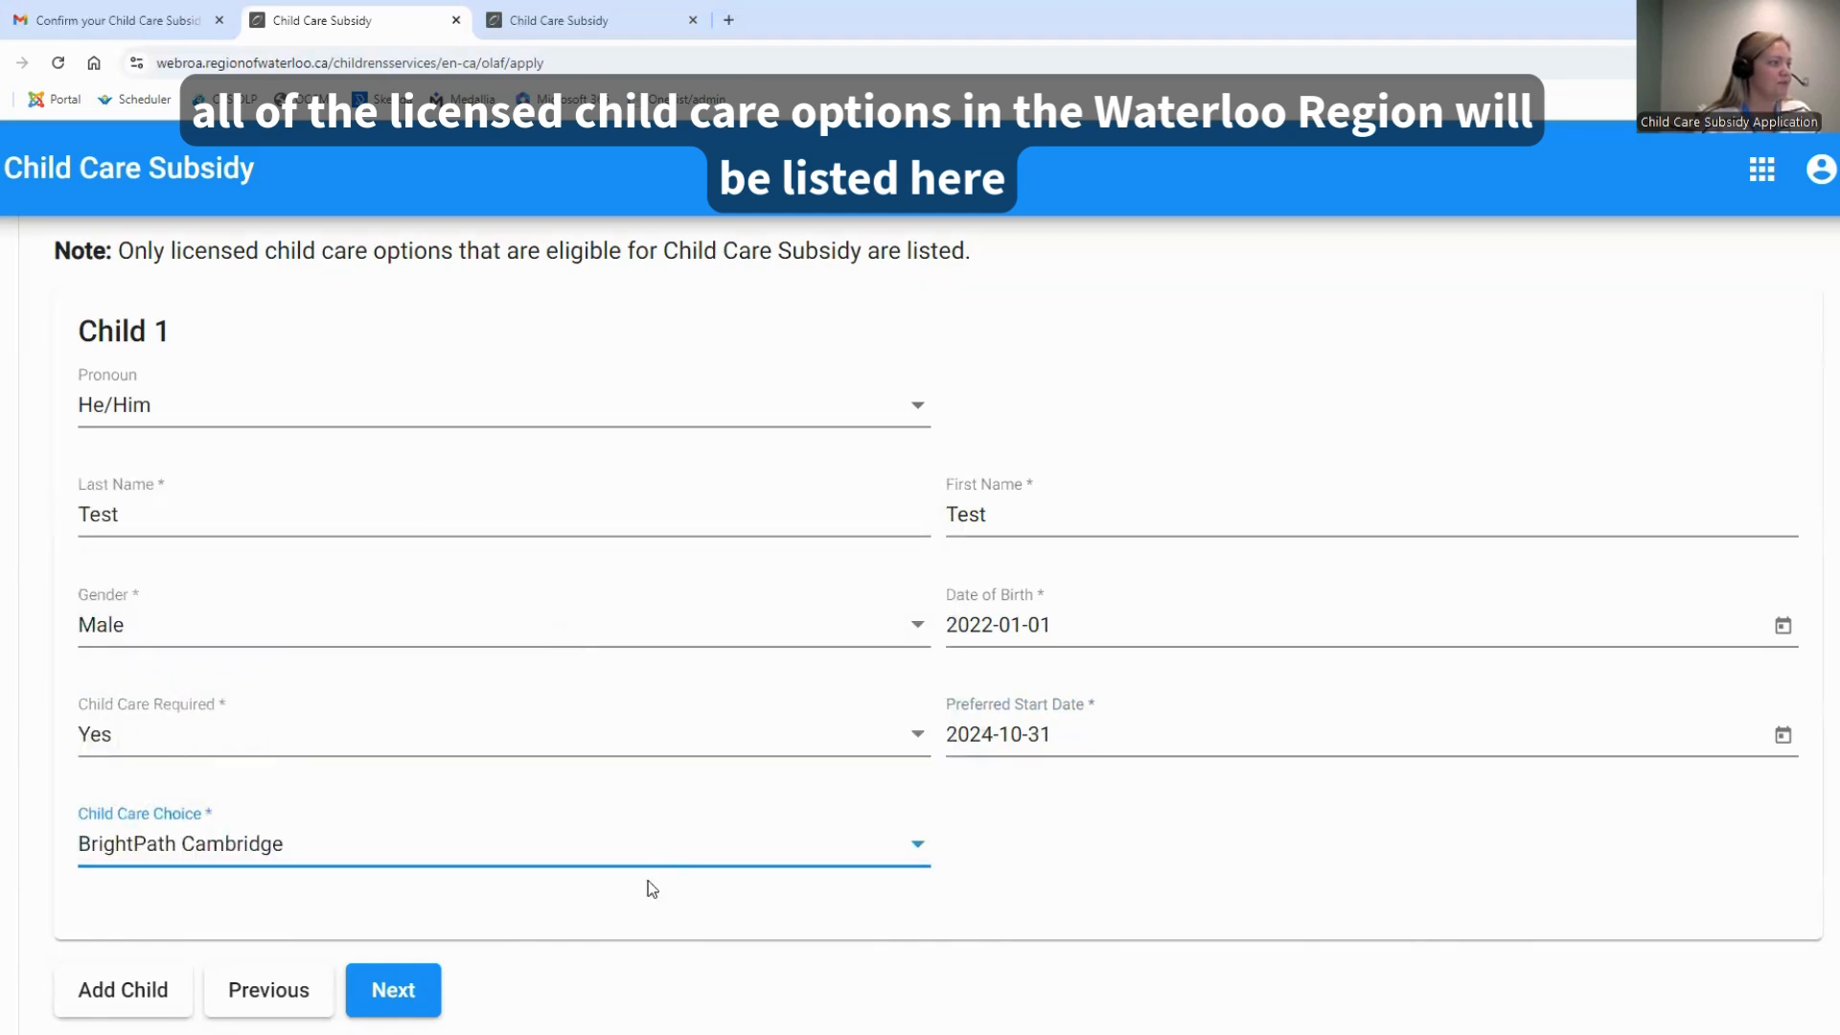
pyautogui.scroll(-1, 602, 930)
pyautogui.scroll(-1, 600, 926)
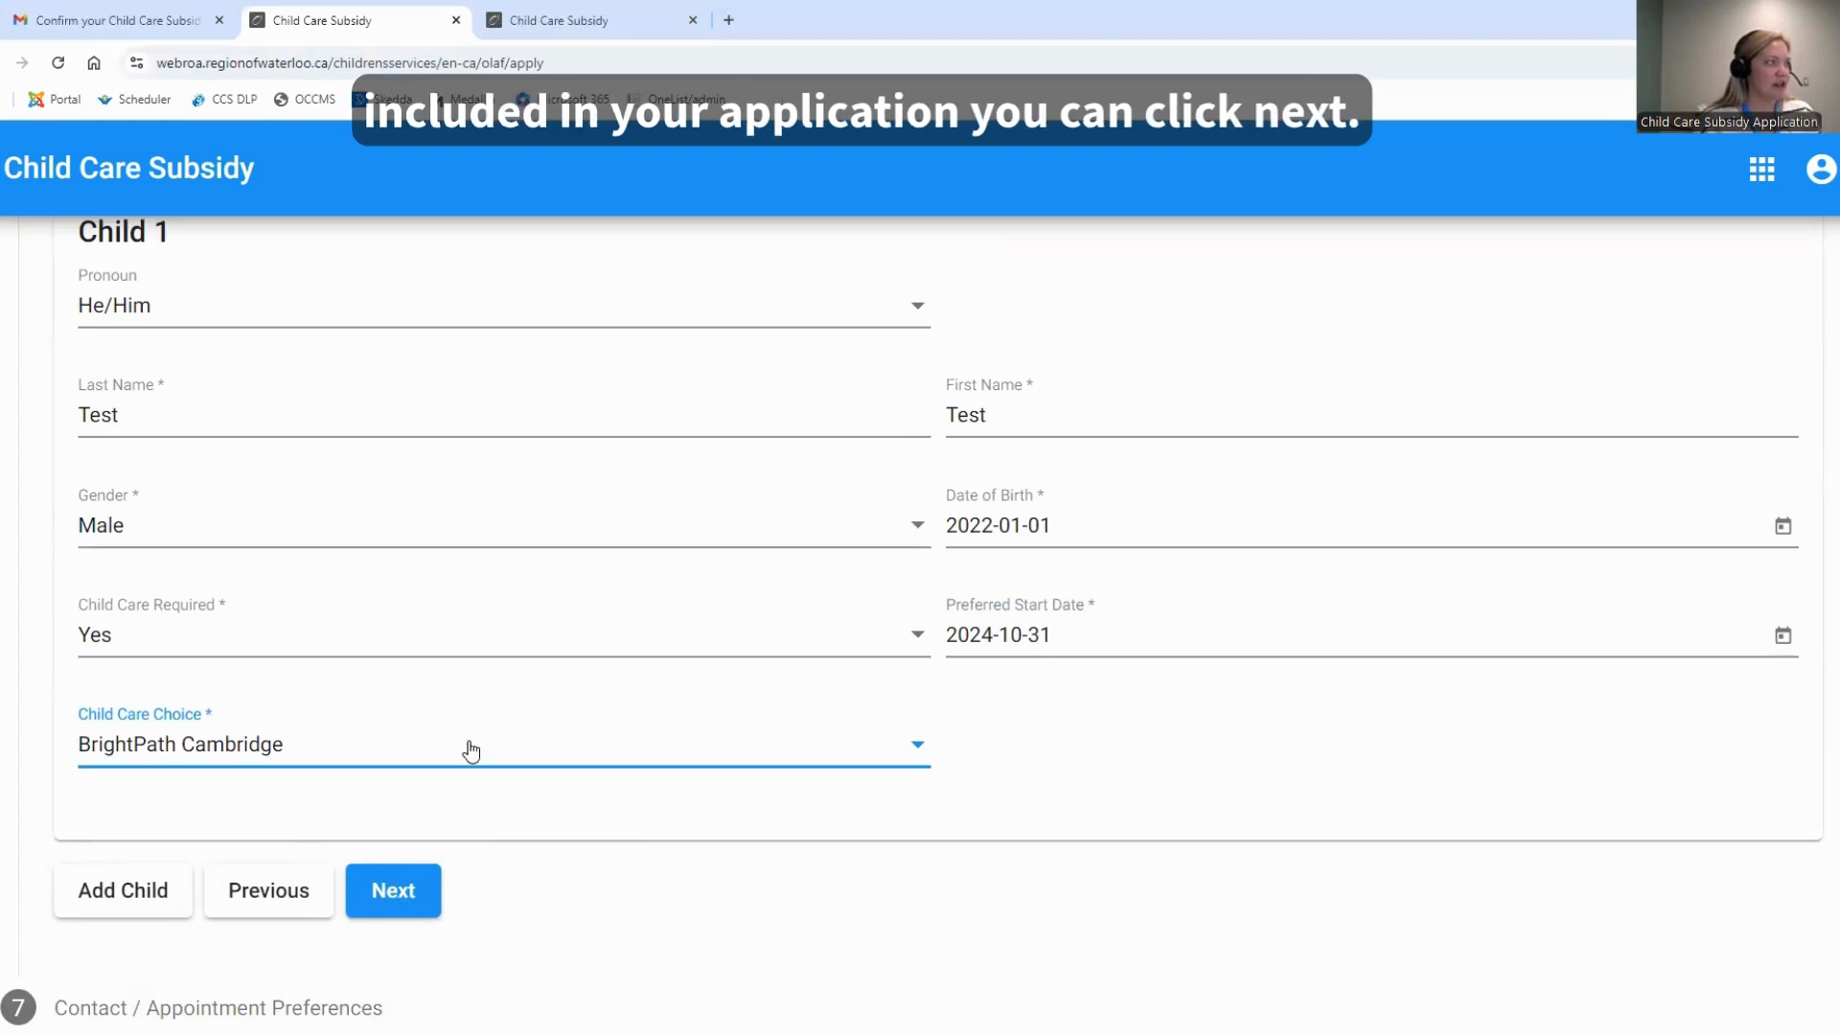
pyautogui.click(396, 893)
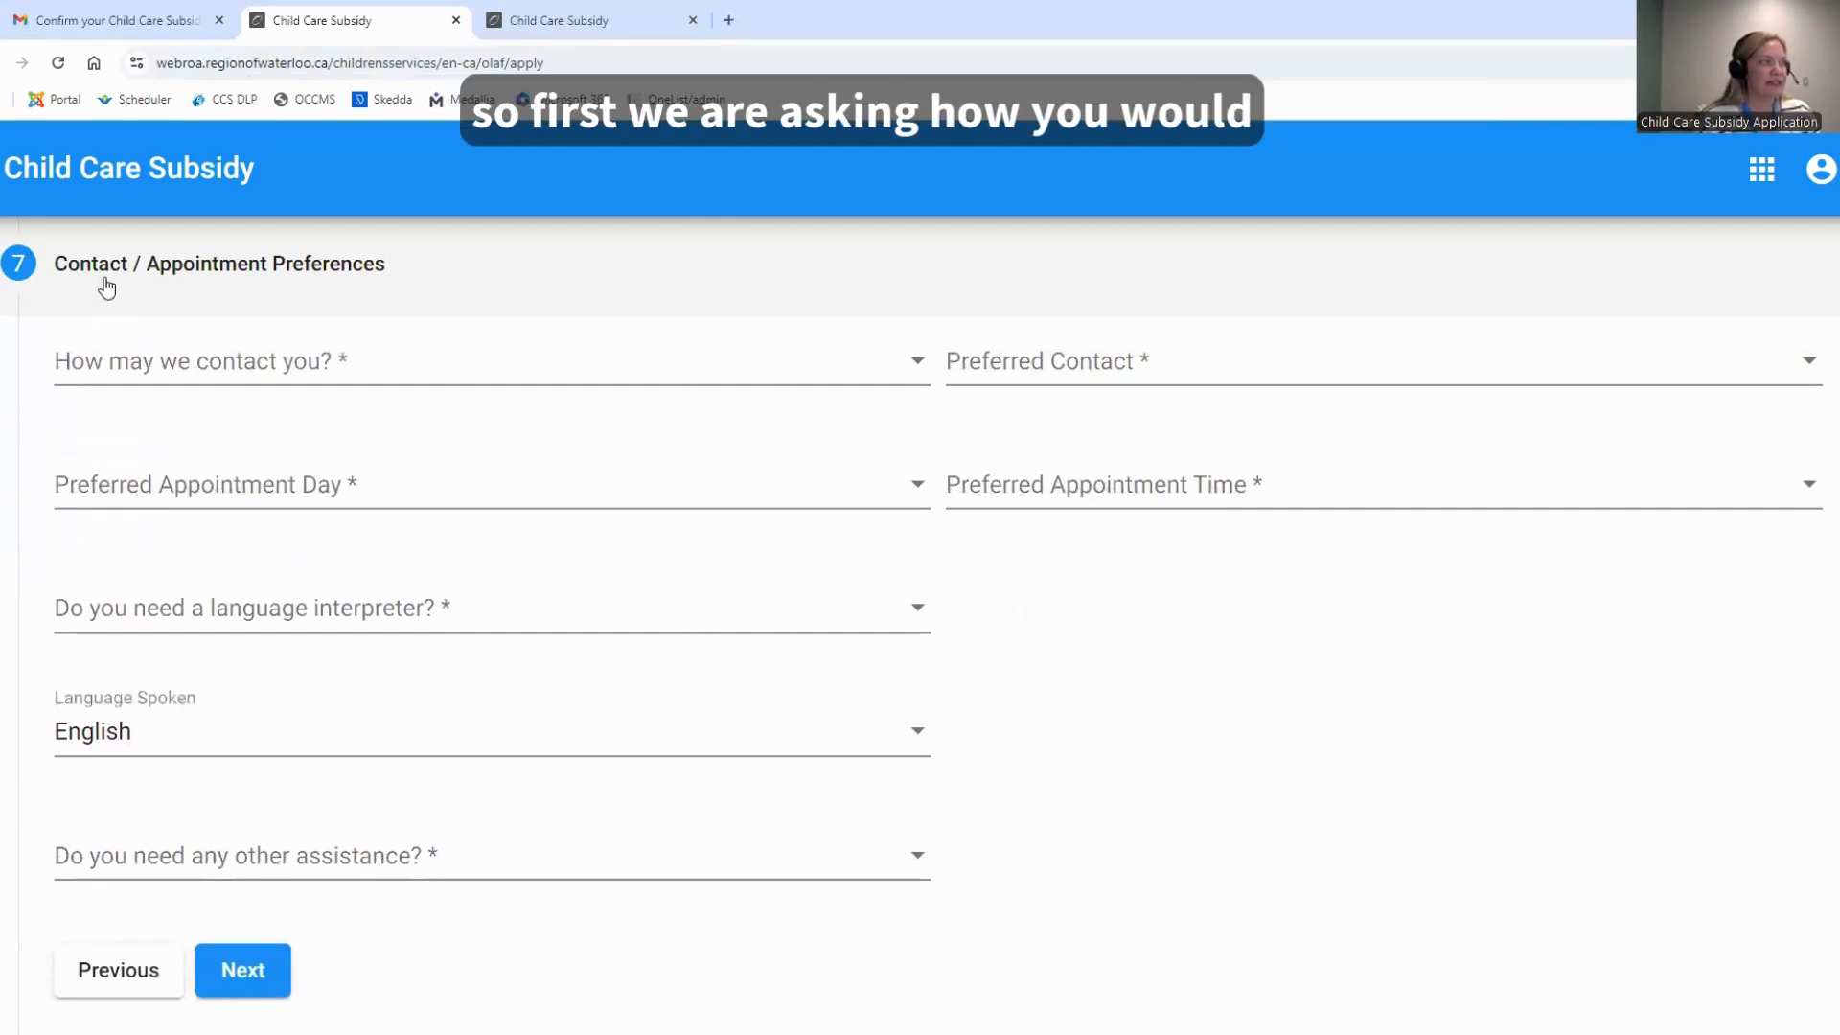
# Set the contact method to By phone and choose the applicant's cell number as the preferred contact
pyautogui.click(128, 370)
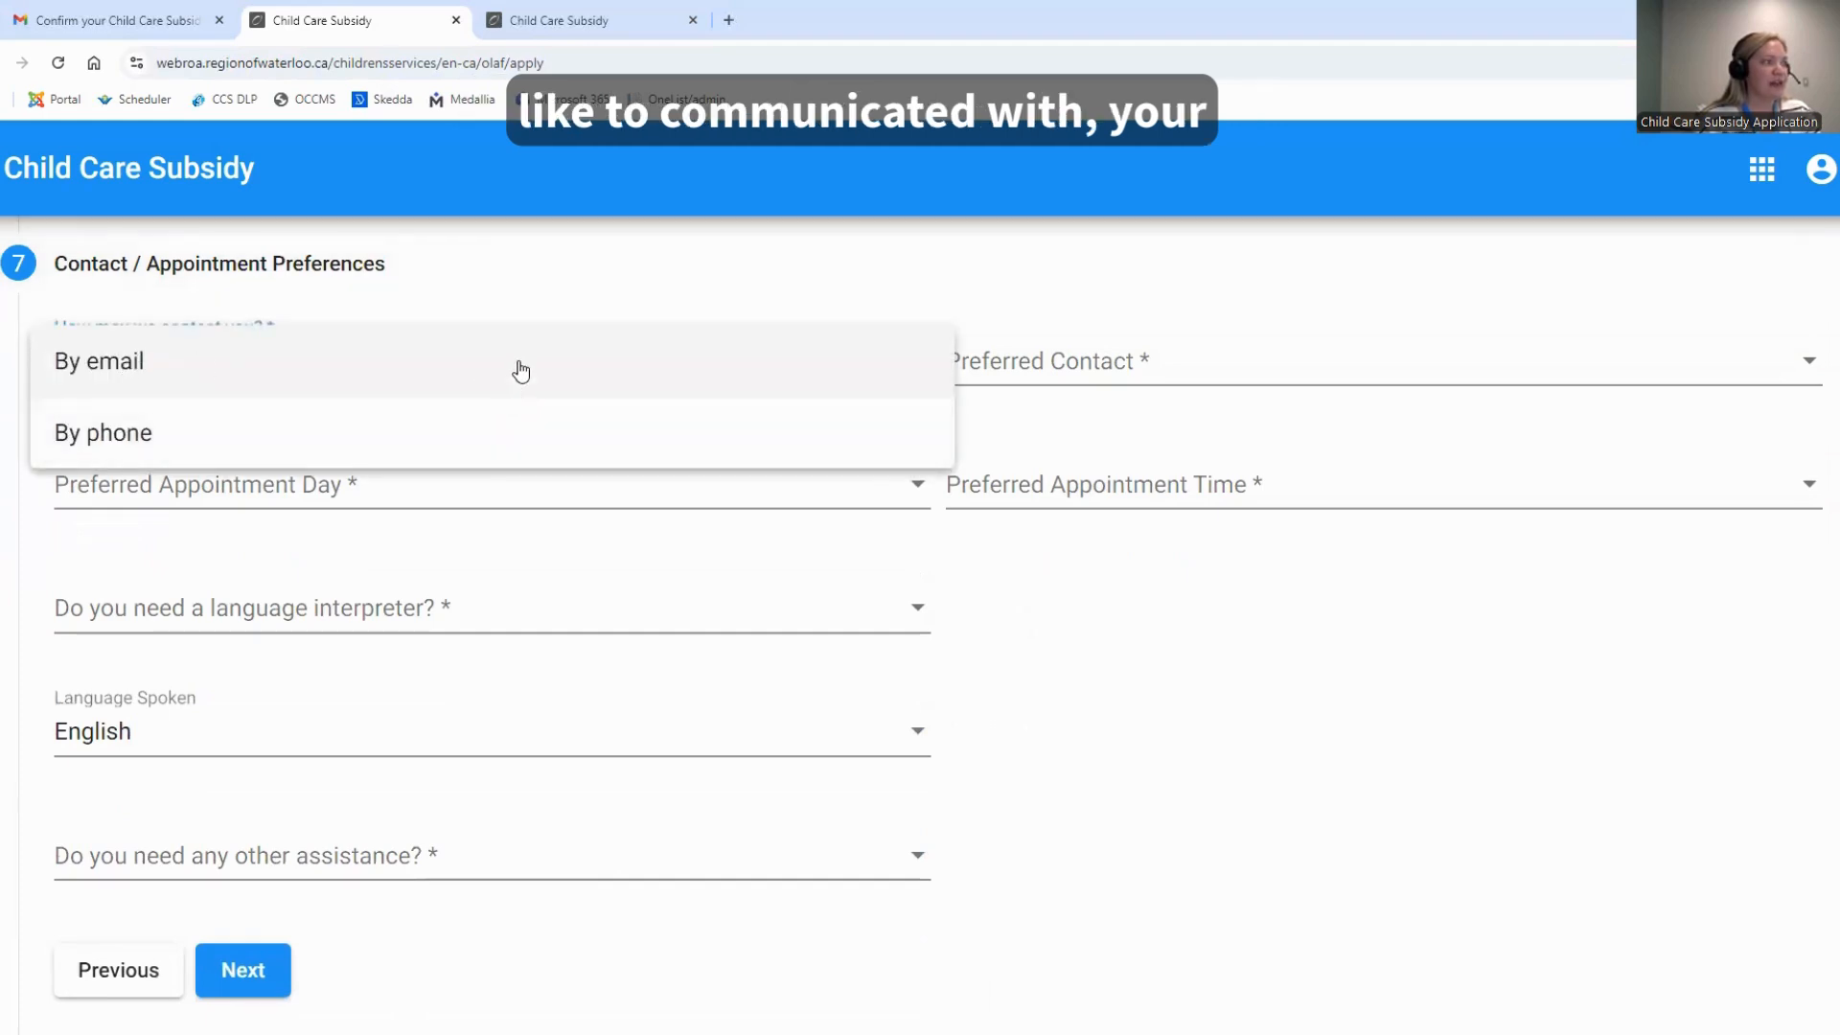
pyautogui.click(199, 428)
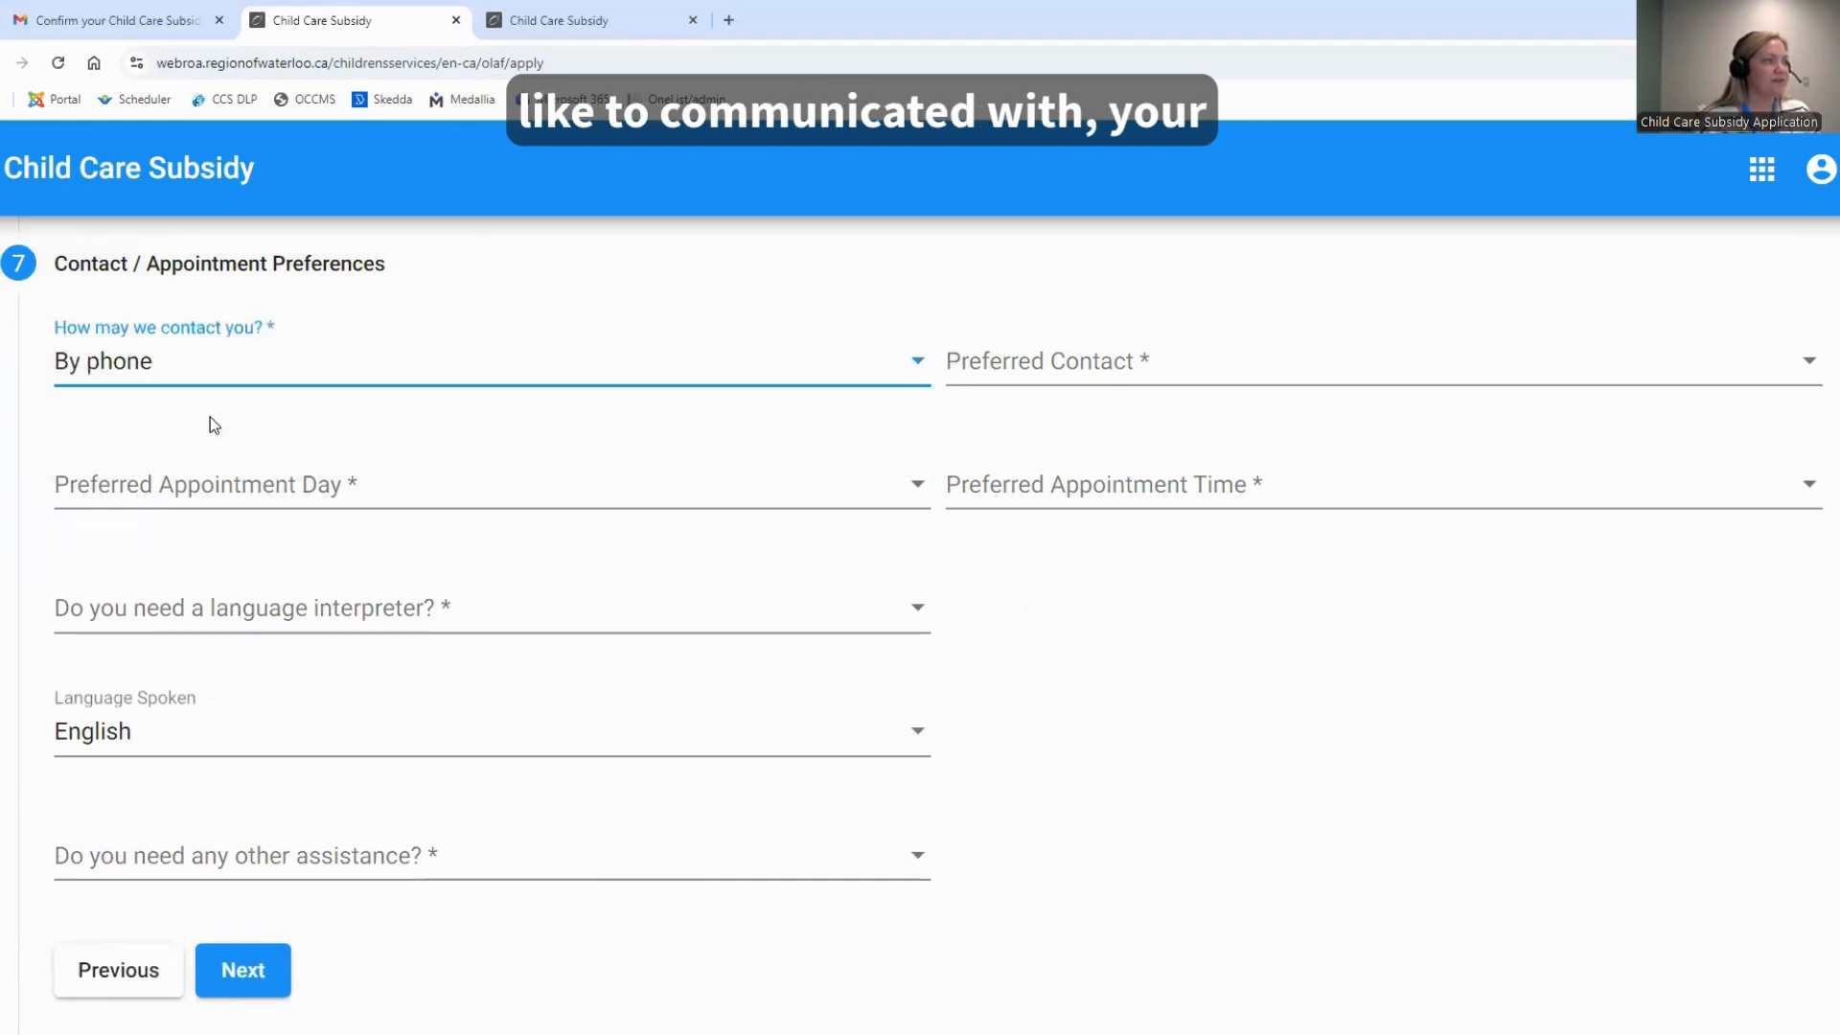
pyautogui.click(1091, 364)
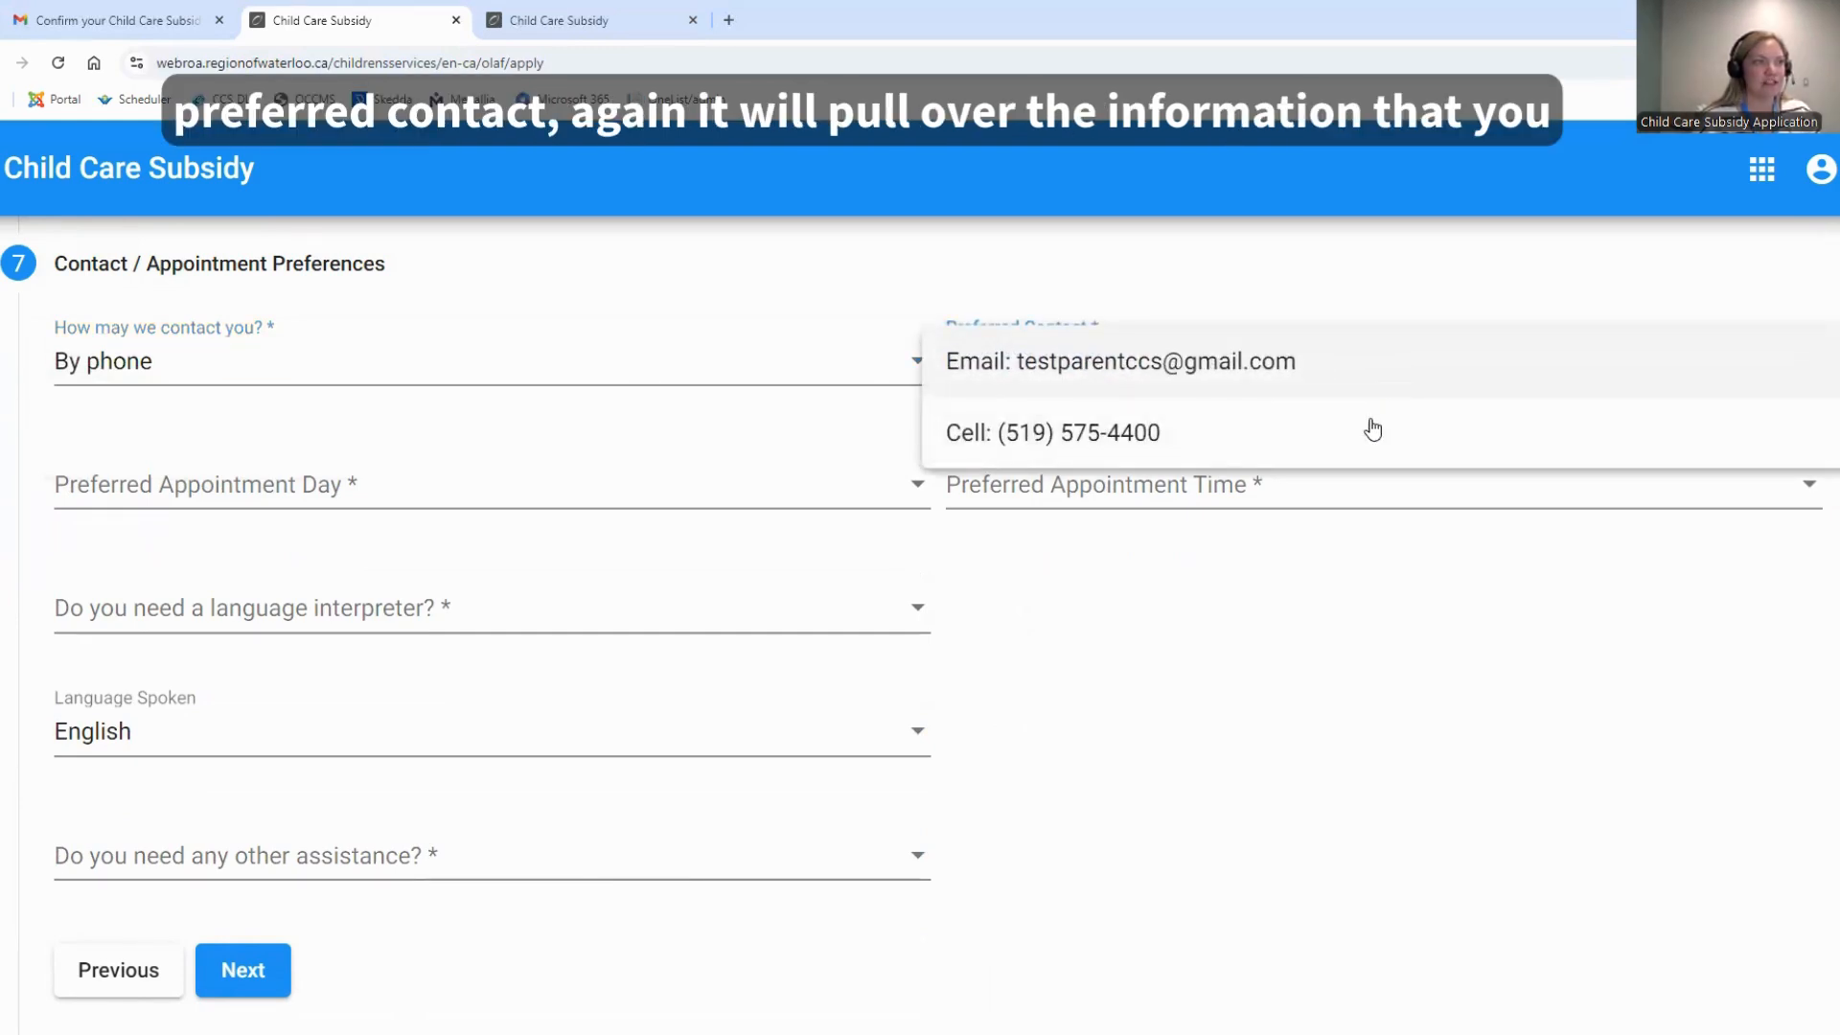
pyautogui.click(1298, 436)
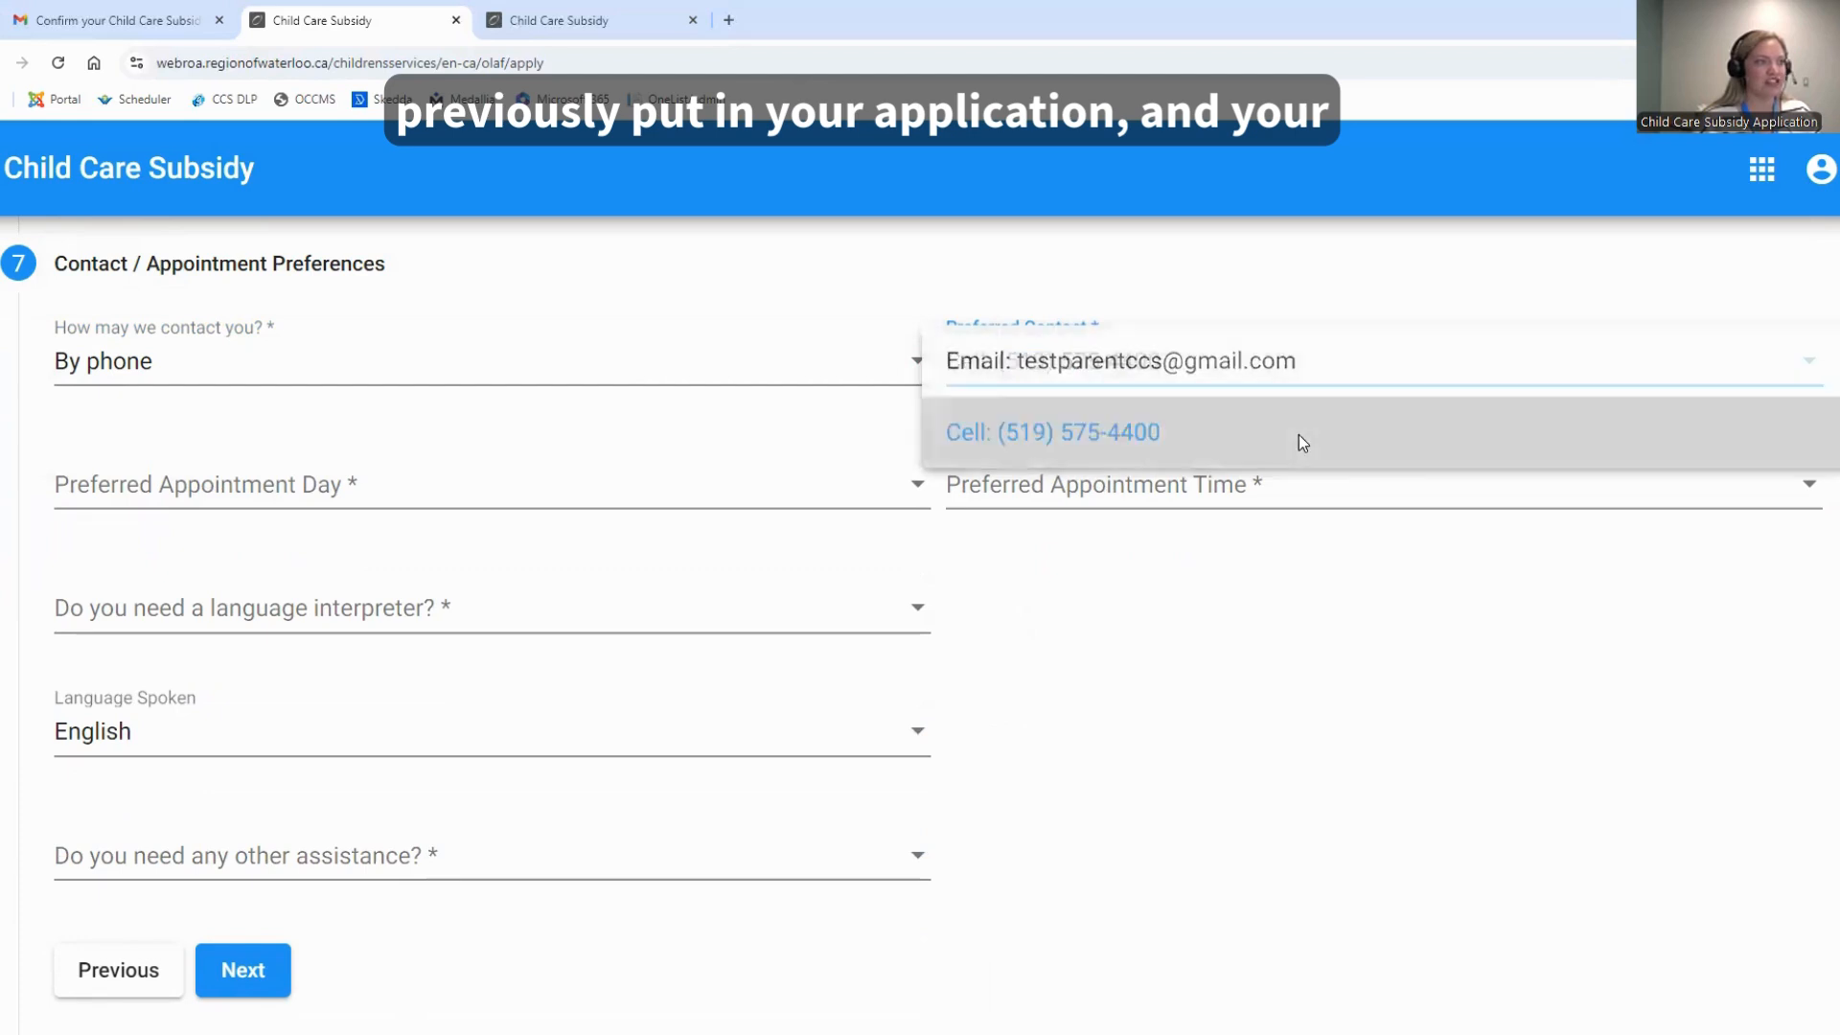
# Set the appointment preference to Any week day, Any time 8:30 - 4:30, and answer No to needing a language interpreter
pyautogui.click(515, 477)
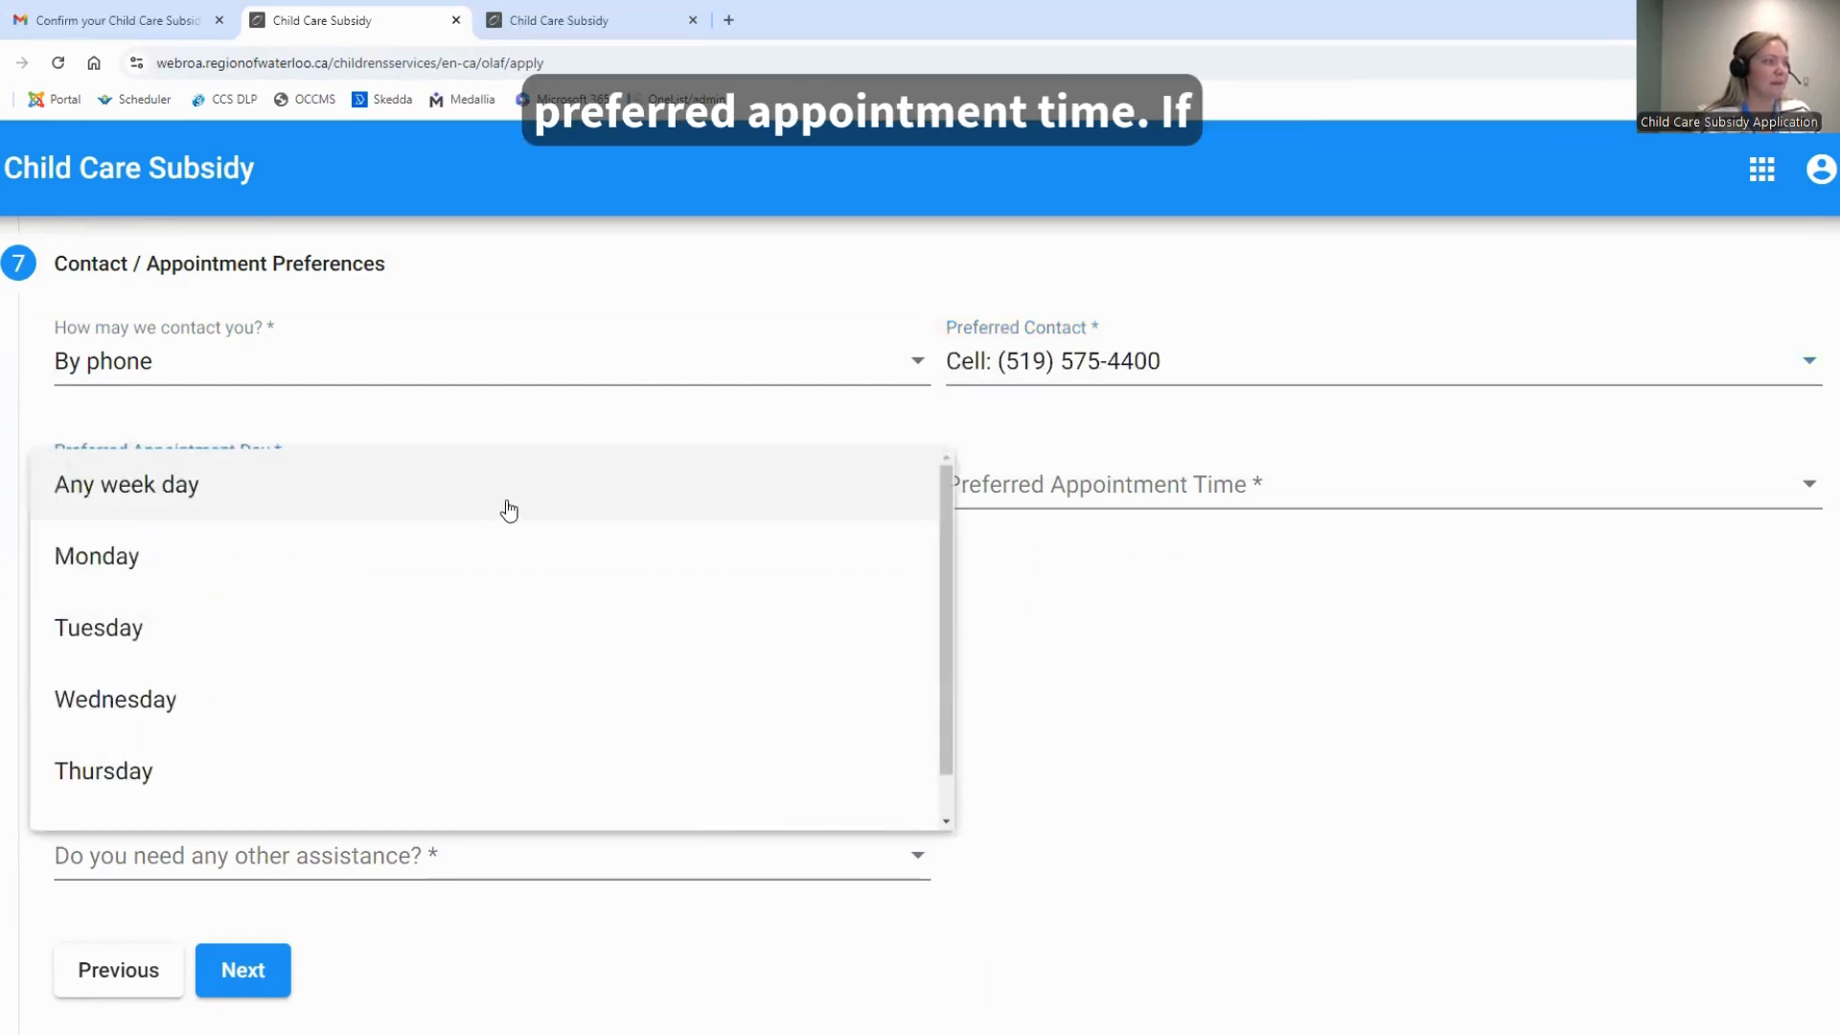
pyautogui.click(505, 505)
pyautogui.click(969, 483)
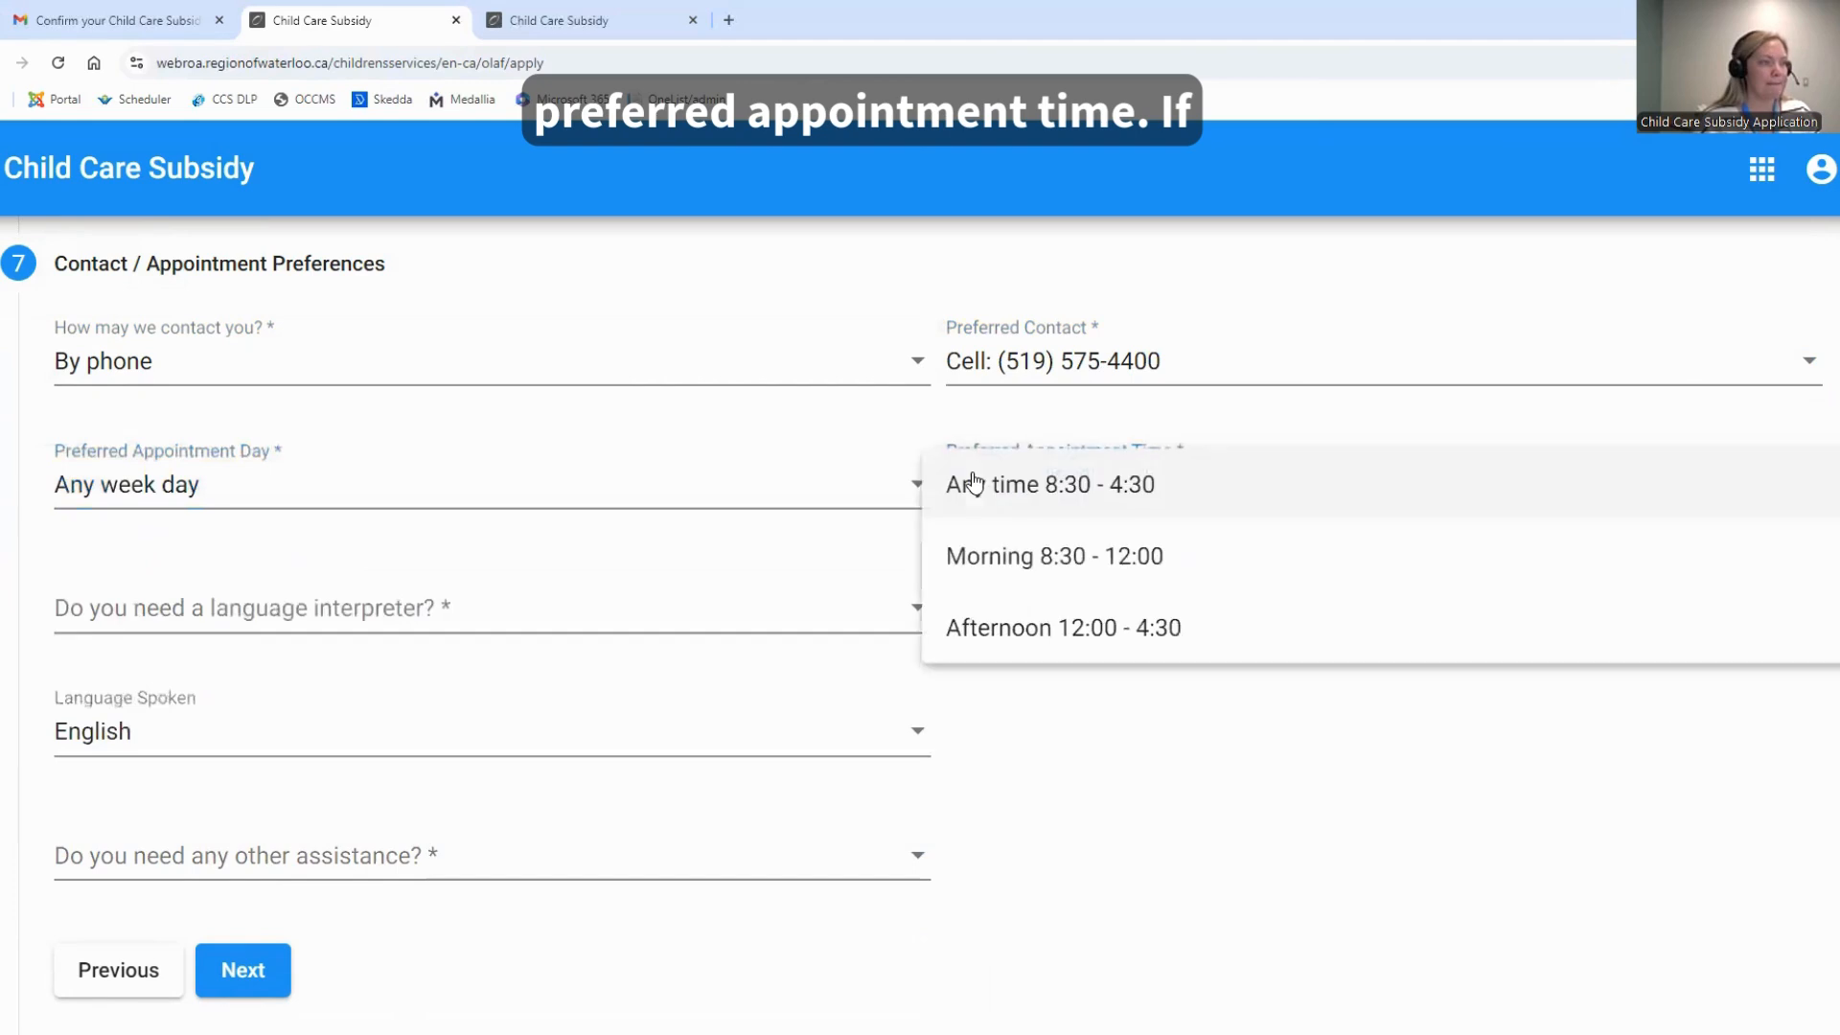
pyautogui.click(1297, 502)
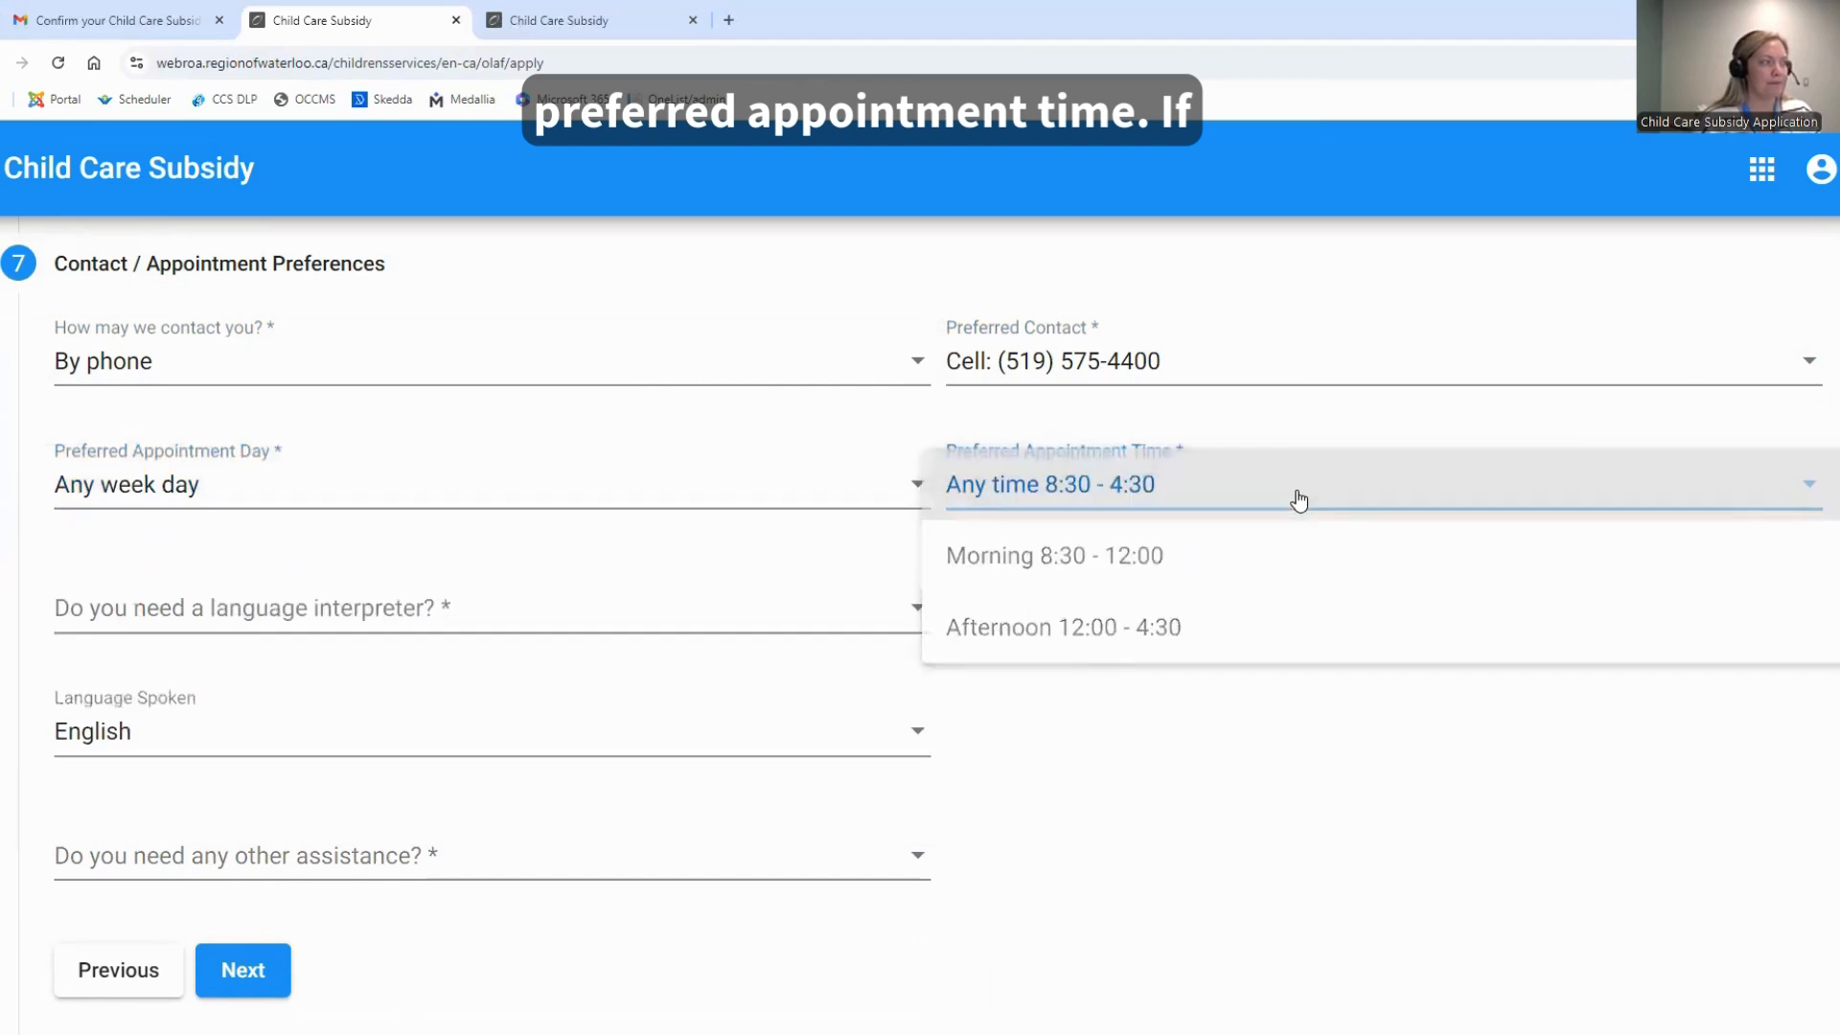
pyautogui.click(317, 618)
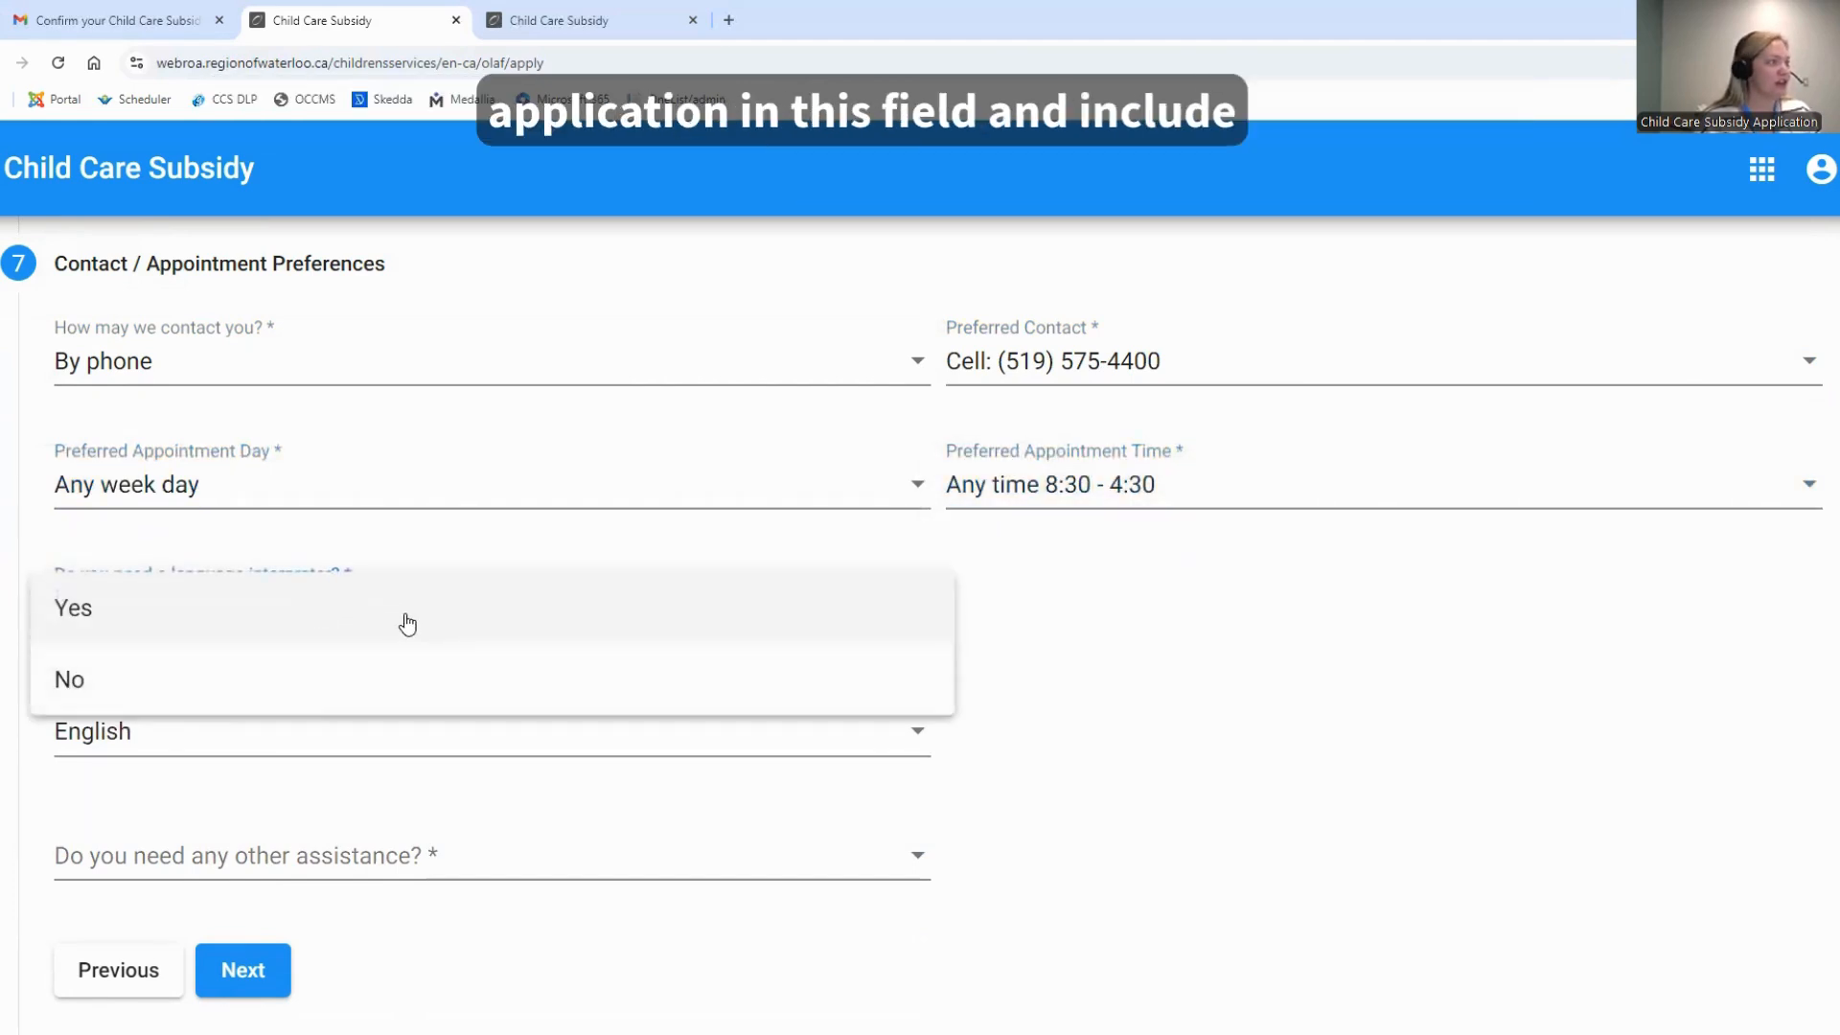
pyautogui.click(301, 688)
pyautogui.scroll(-1, 309, 738)
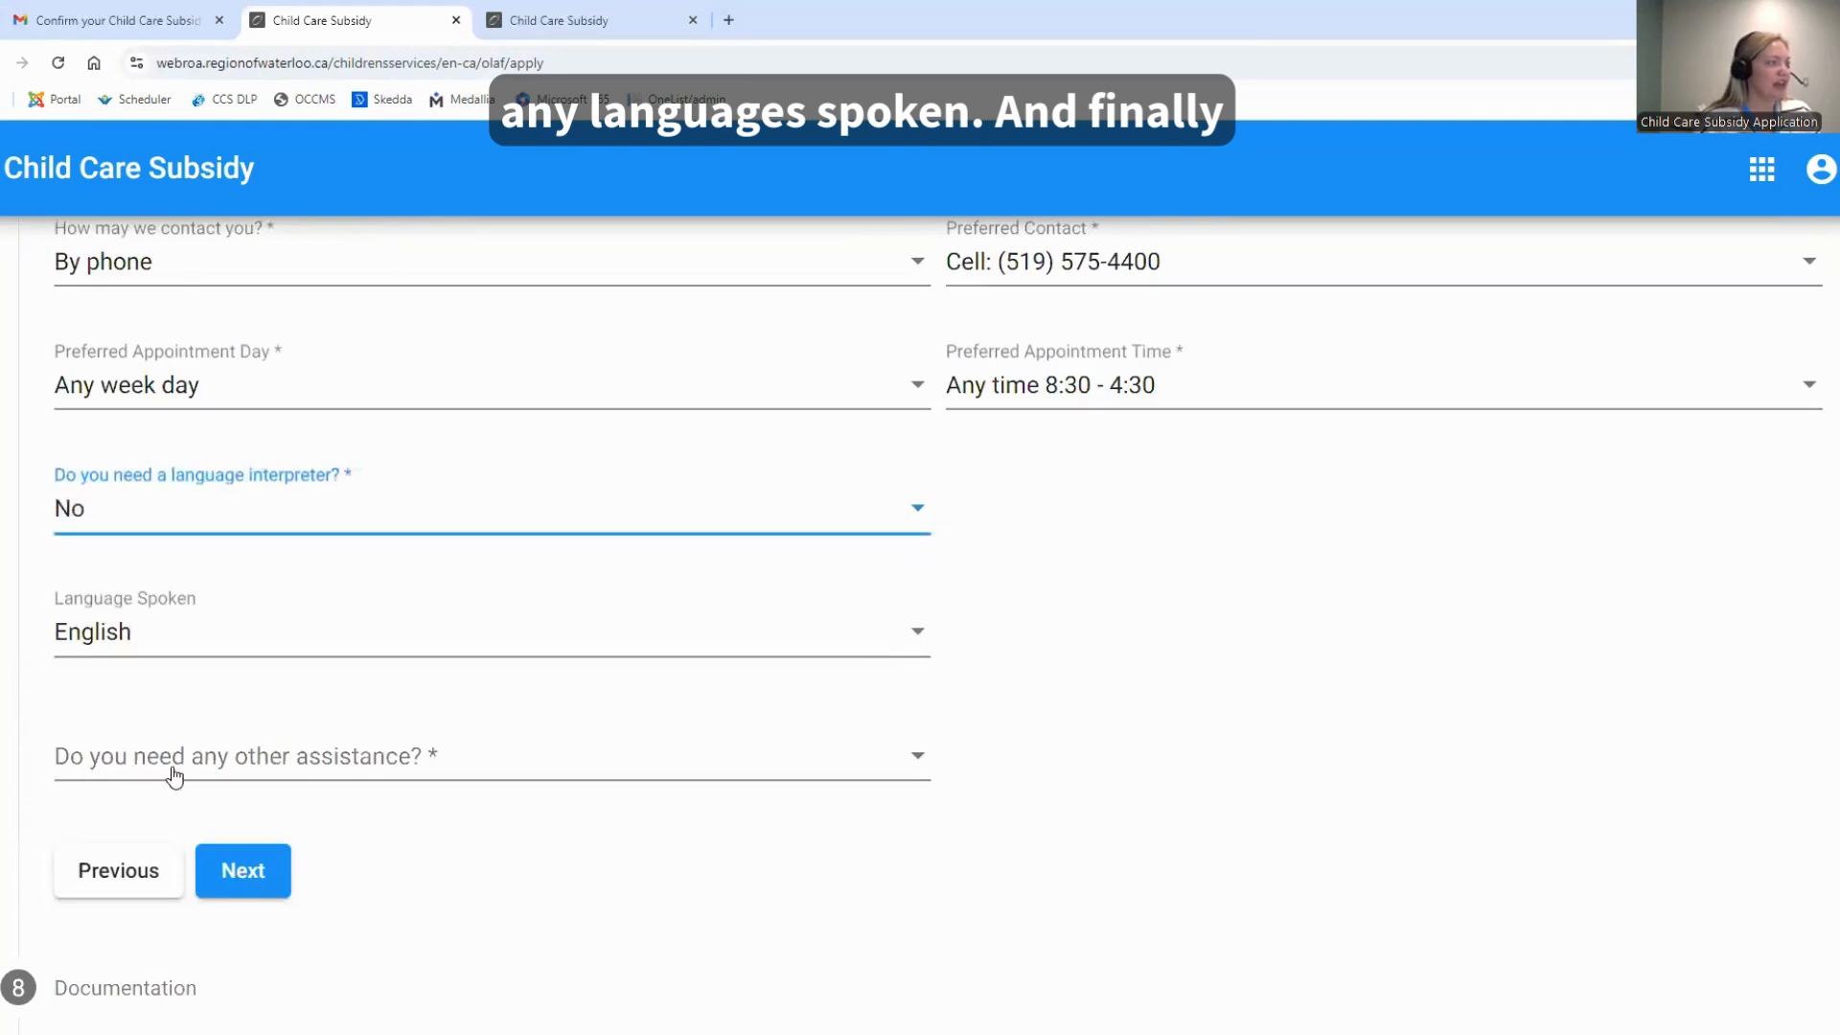
pyautogui.click(427, 757)
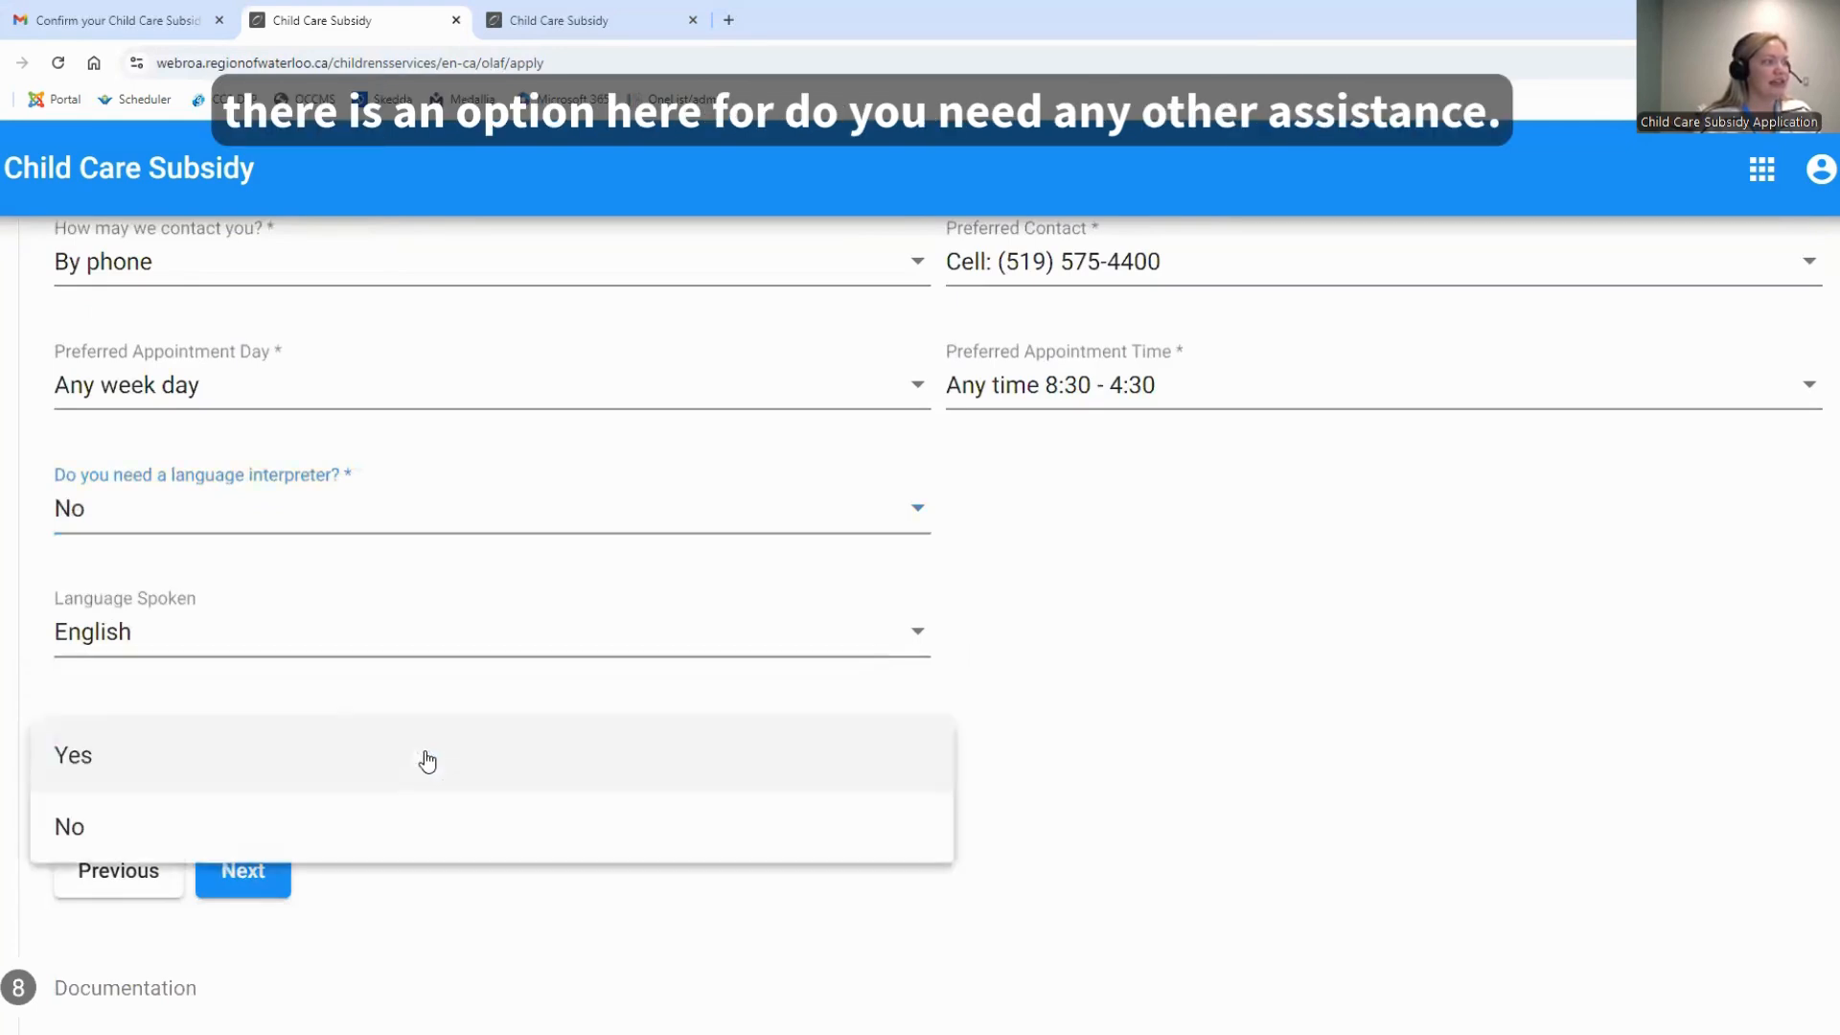
pyautogui.click(98, 771)
pyautogui.click(182, 901)
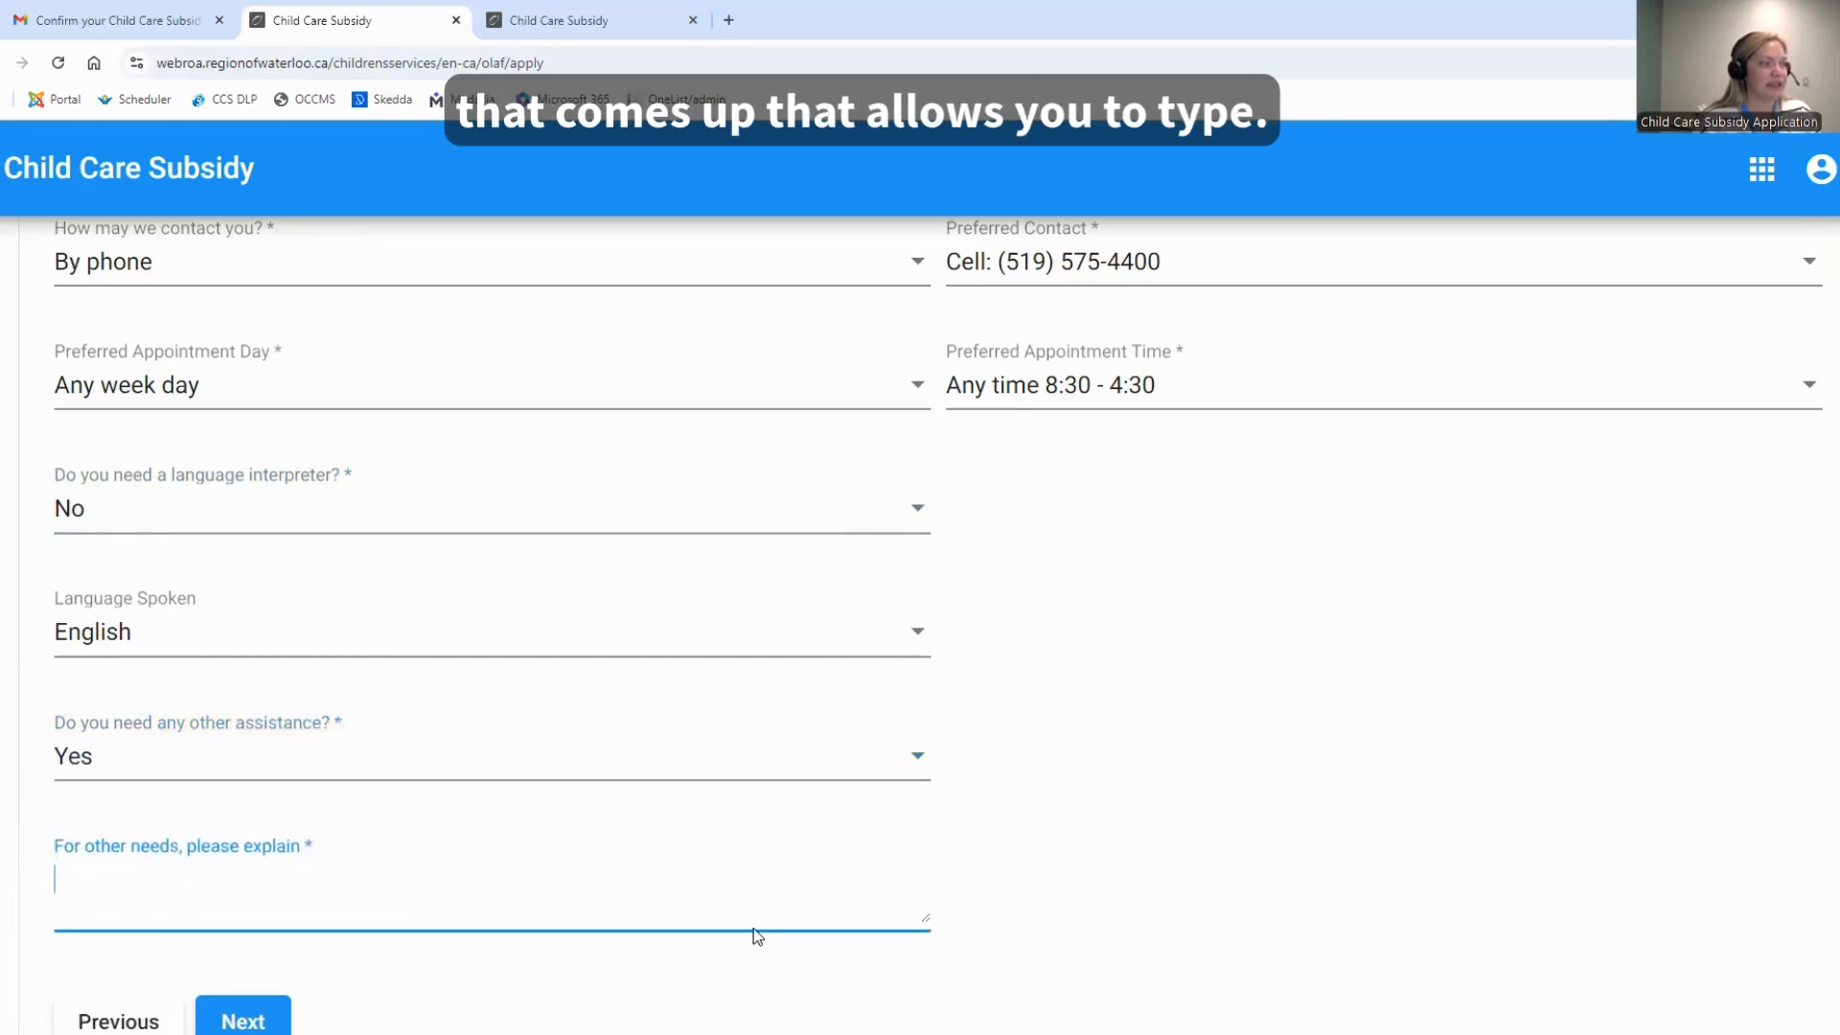
# Answer No to needing any other assistance and proceed to the Documentation section
pyautogui.click(608, 758)
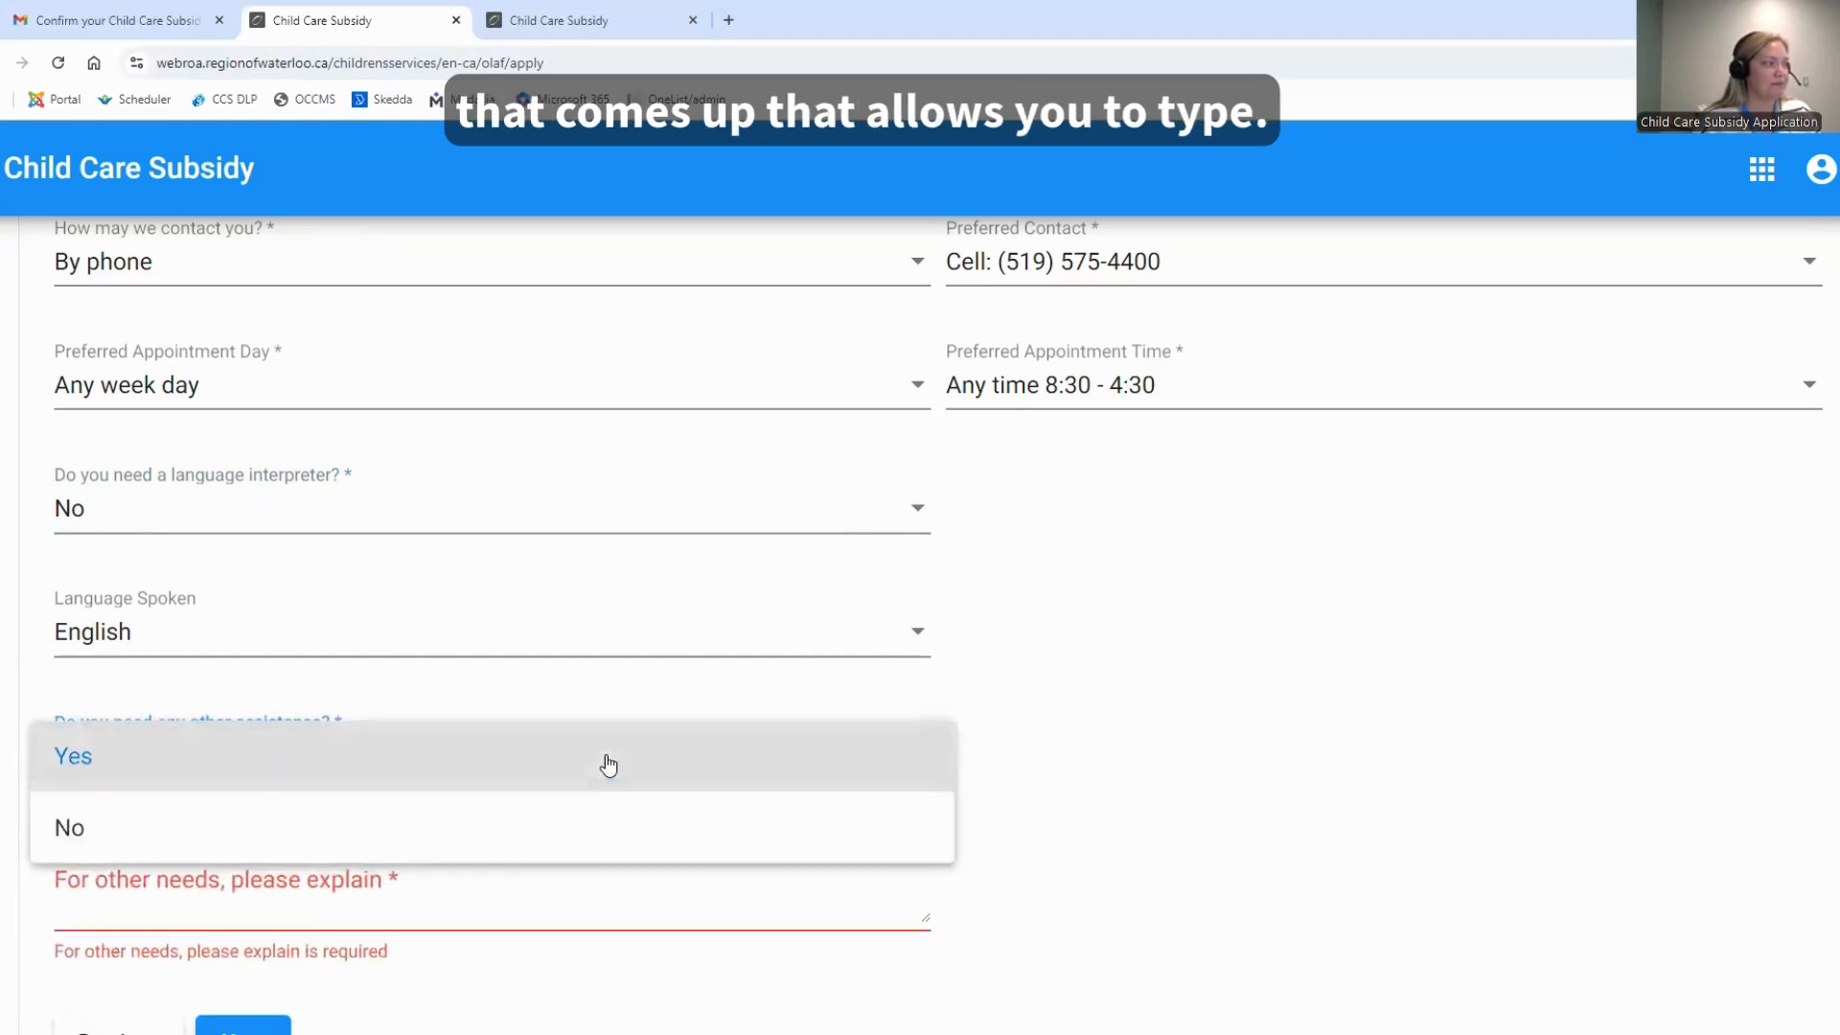
pyautogui.click(539, 846)
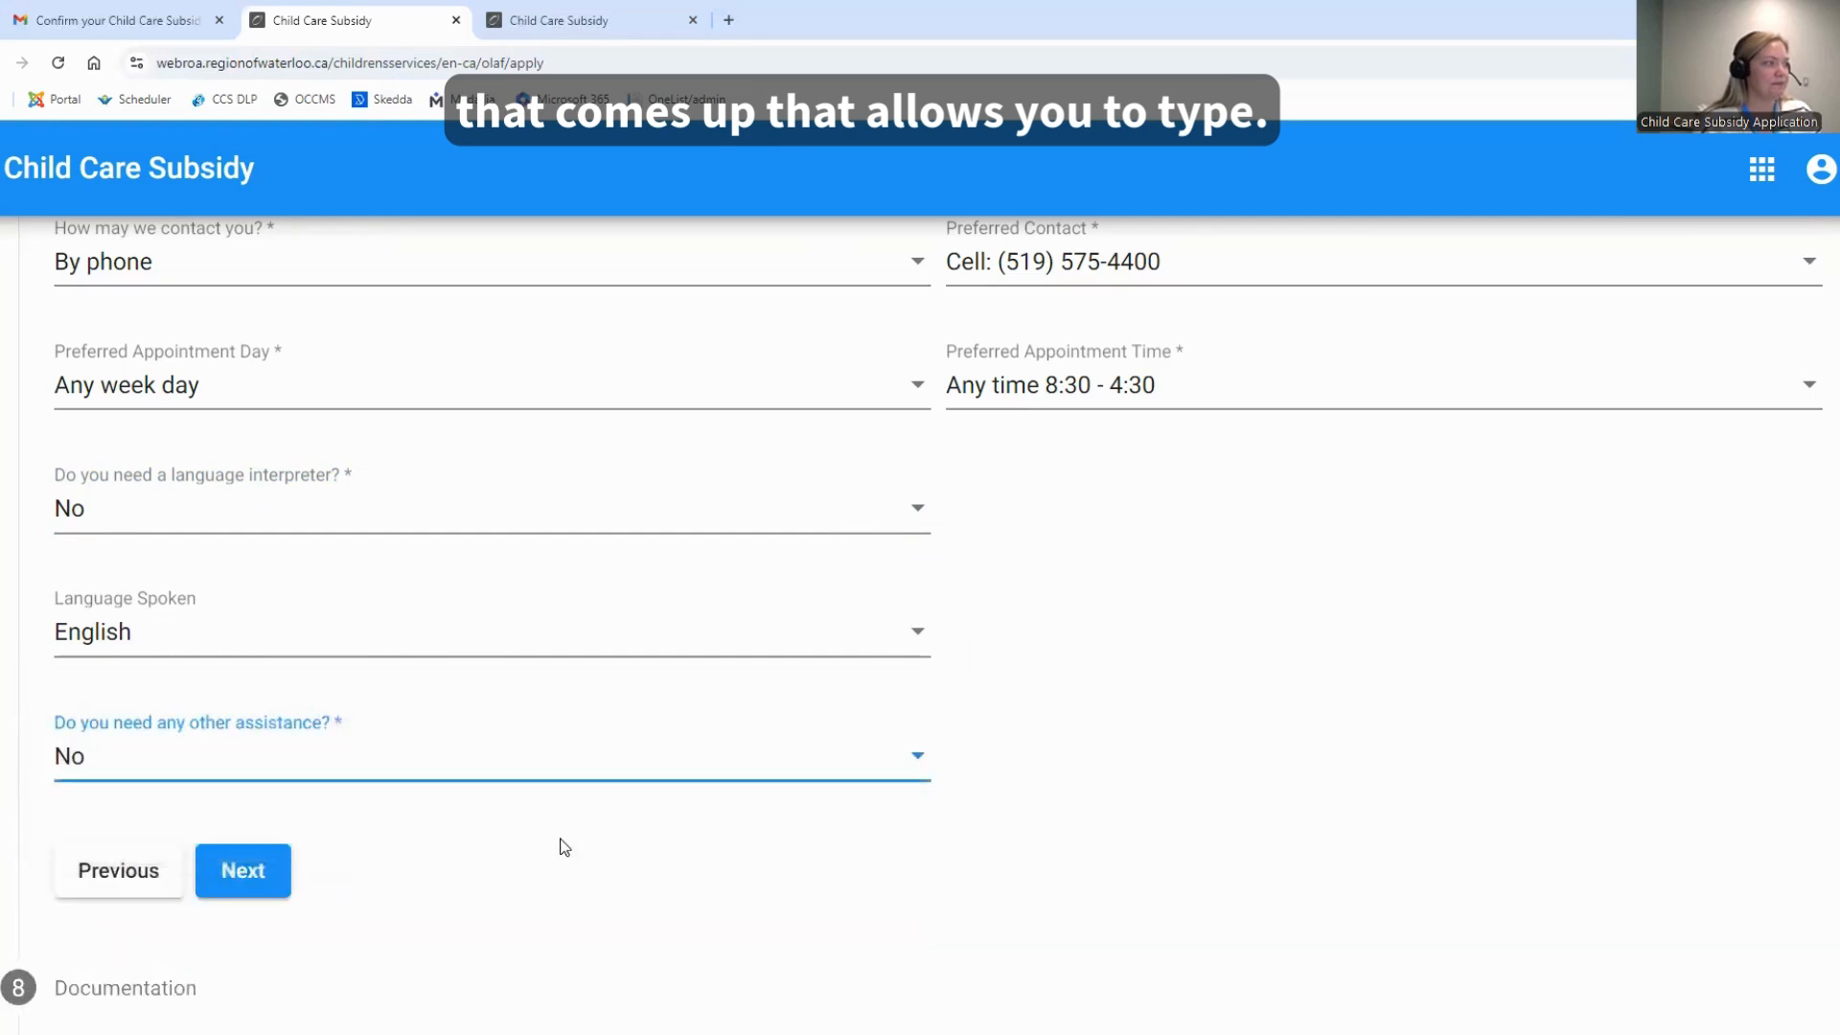
pyautogui.click(246, 882)
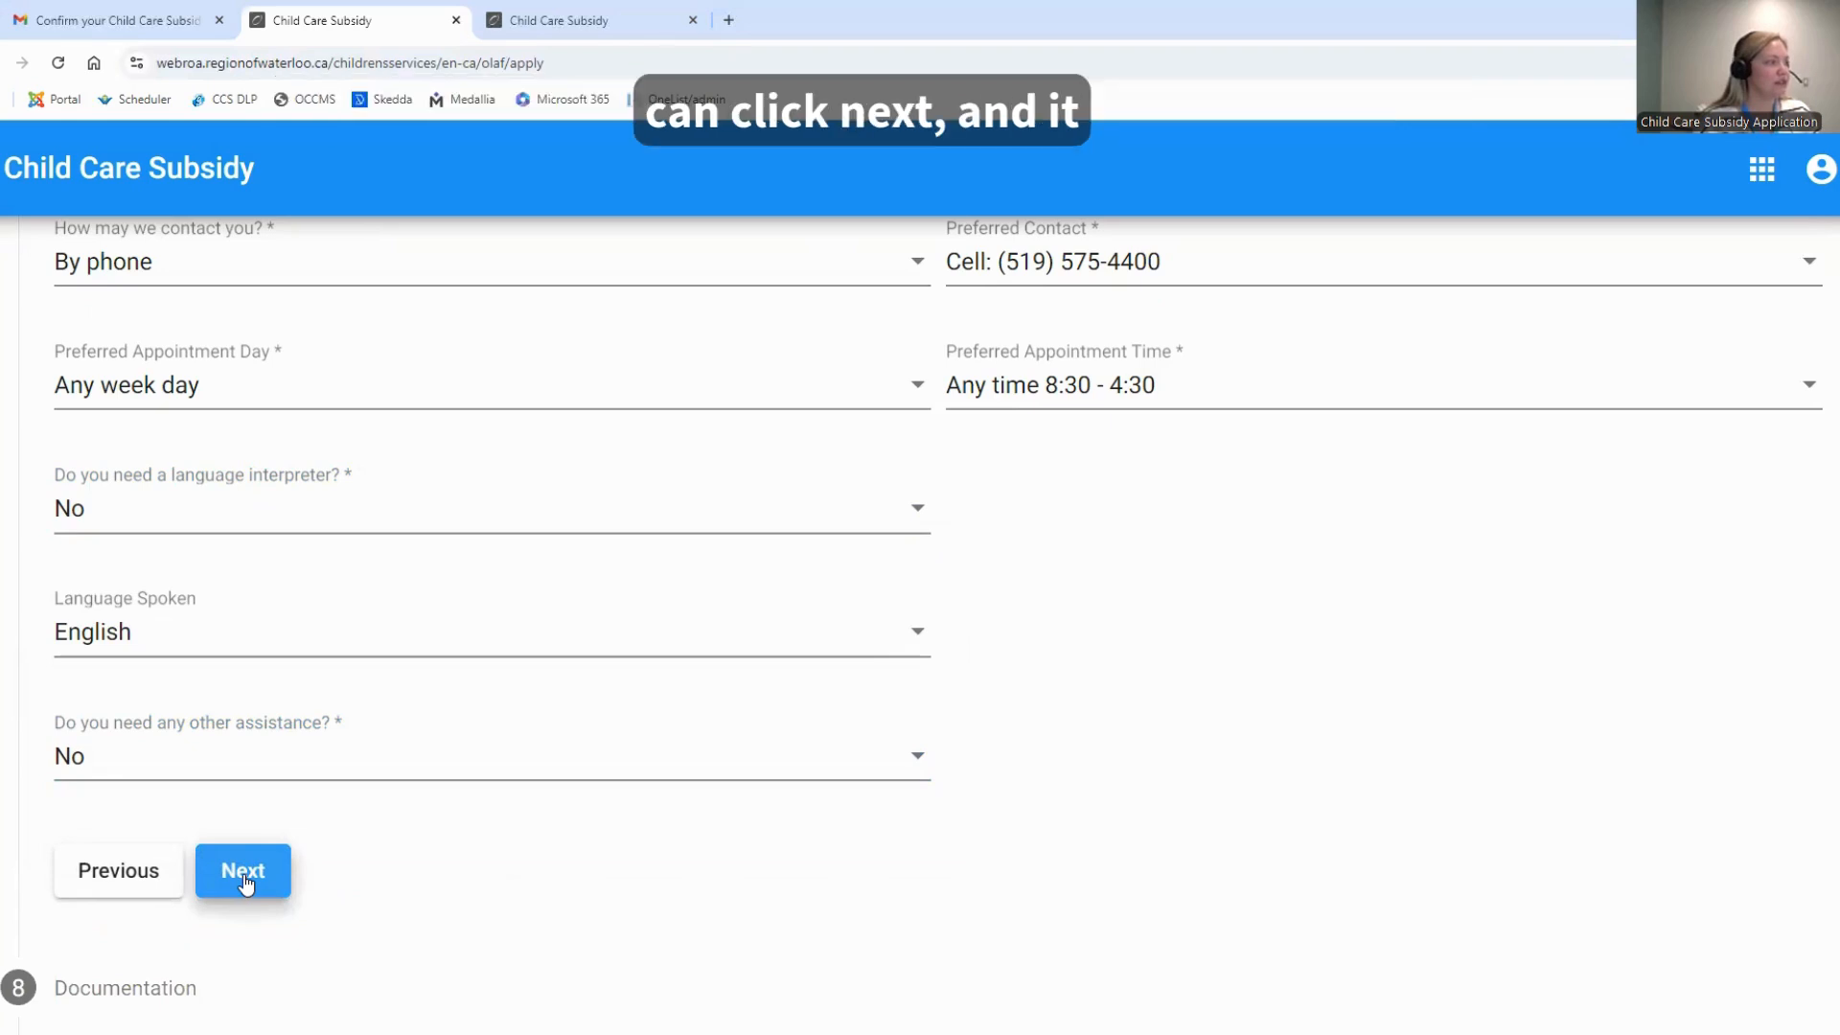
pyautogui.click(244, 873)
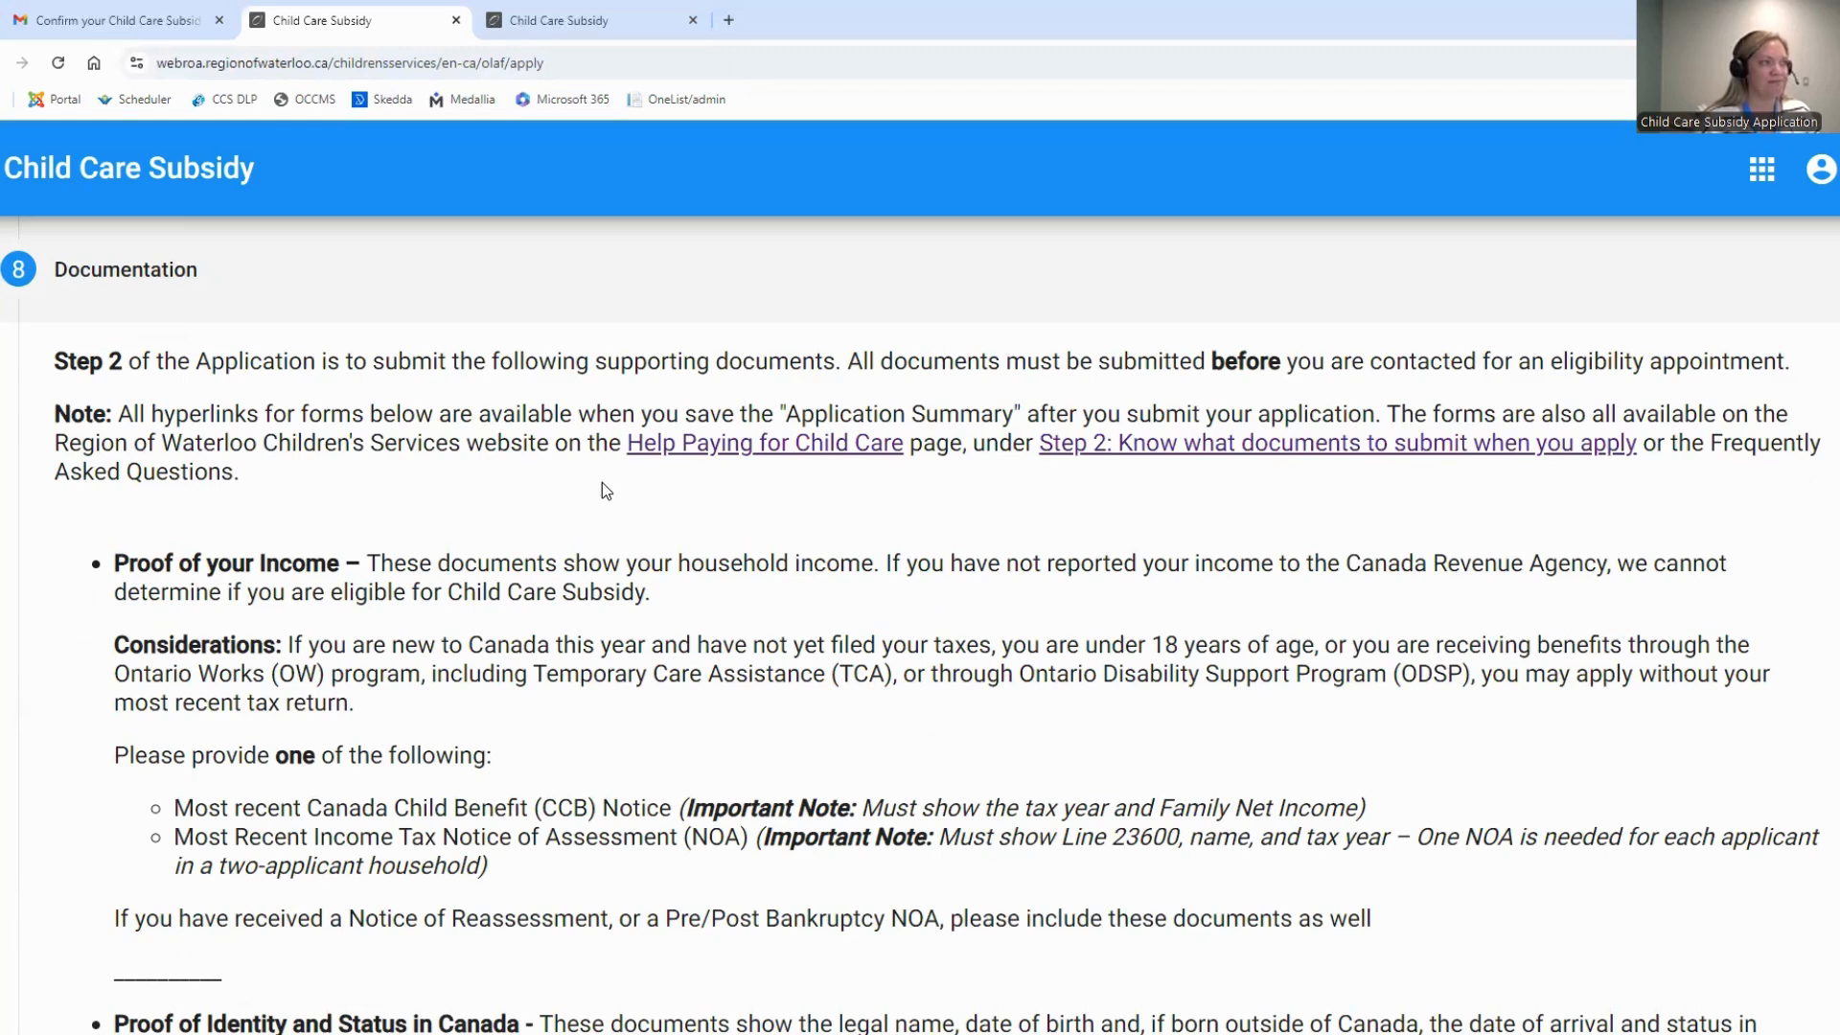
# Review the full list of required supporting documents and proceed to the Agreement / Final Step section
pyautogui.scroll(-1, 514, 494)
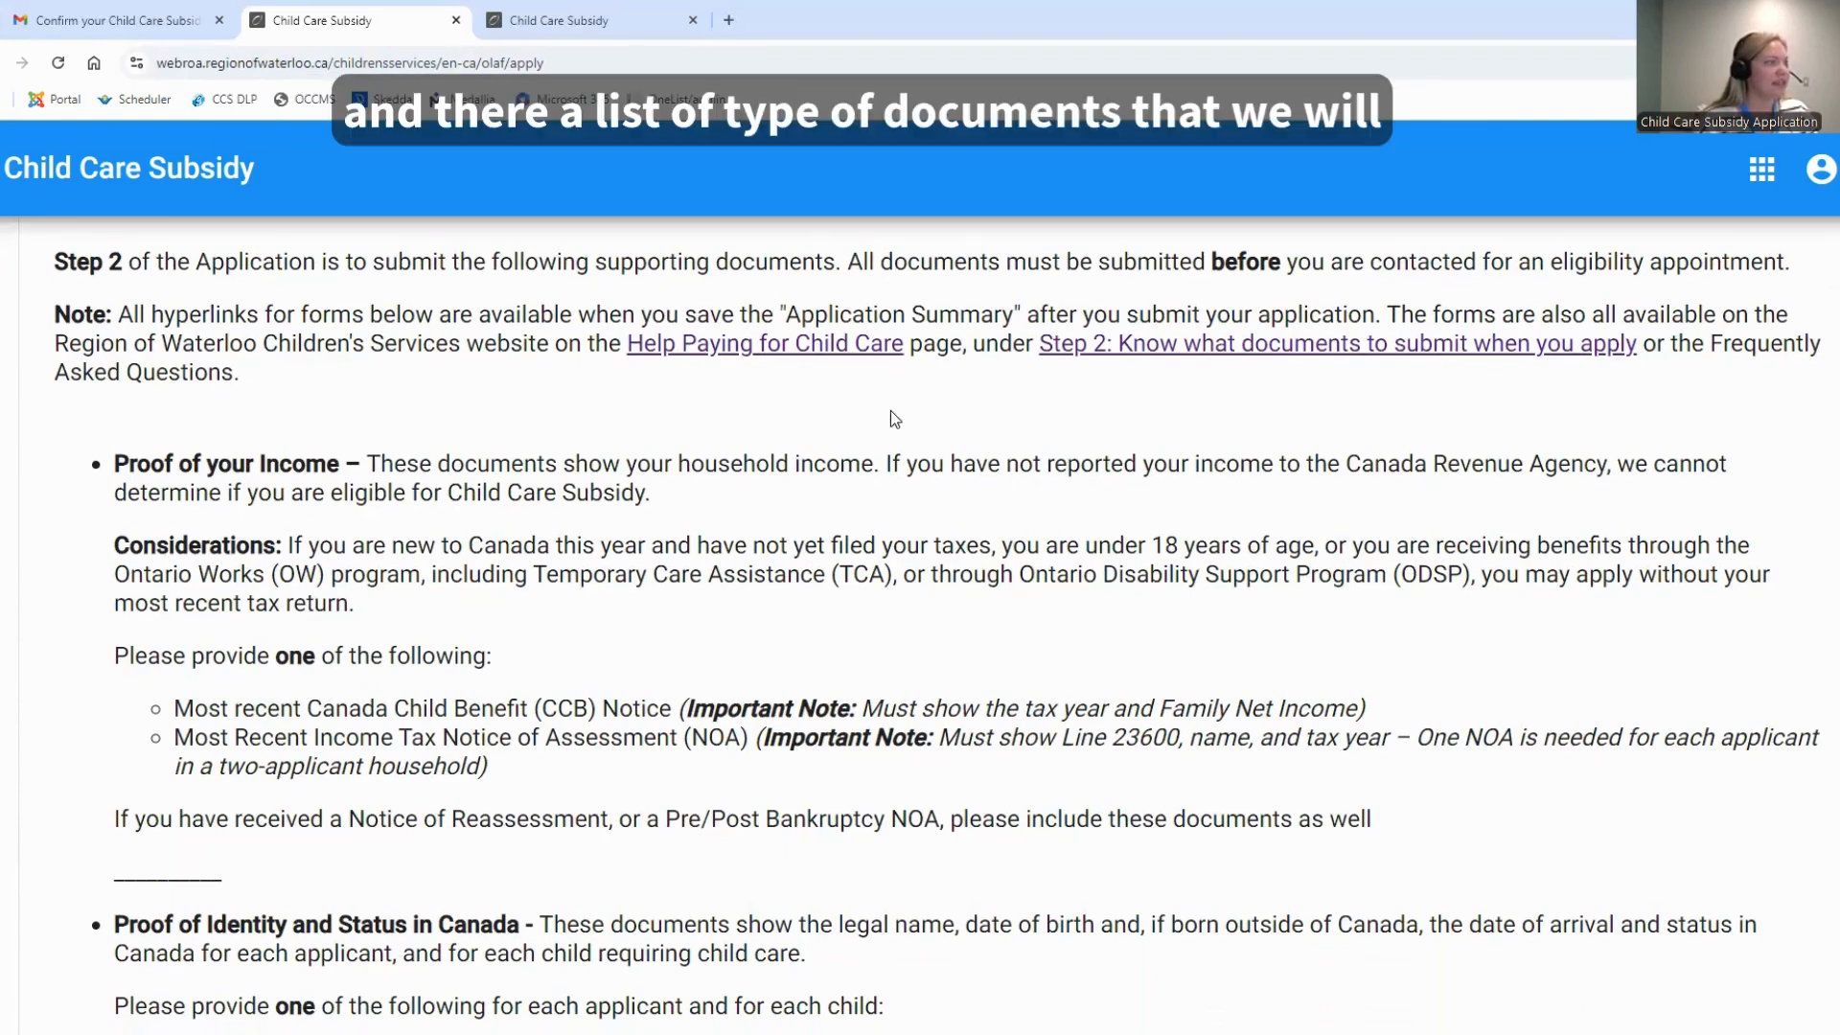
pyautogui.scroll(-1, 564, 350)
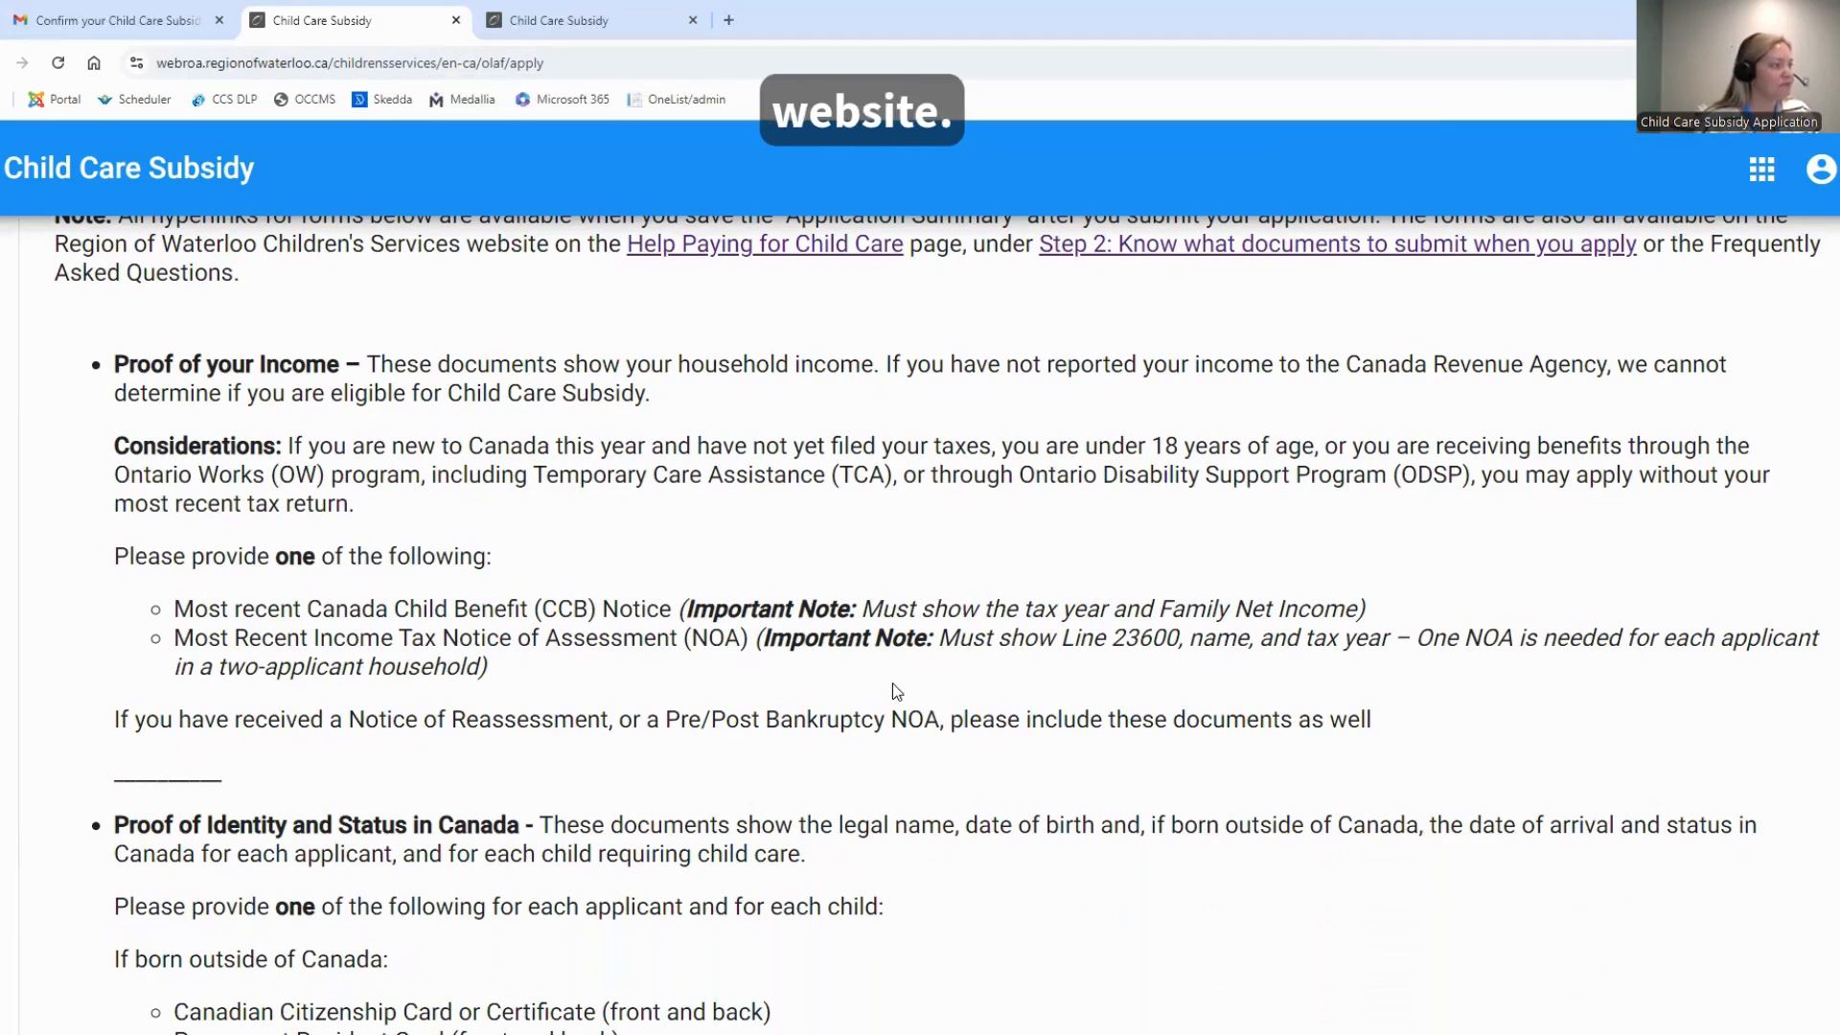
pyautogui.scroll(-3, 914, 688)
pyautogui.scroll(-8, 889, 676)
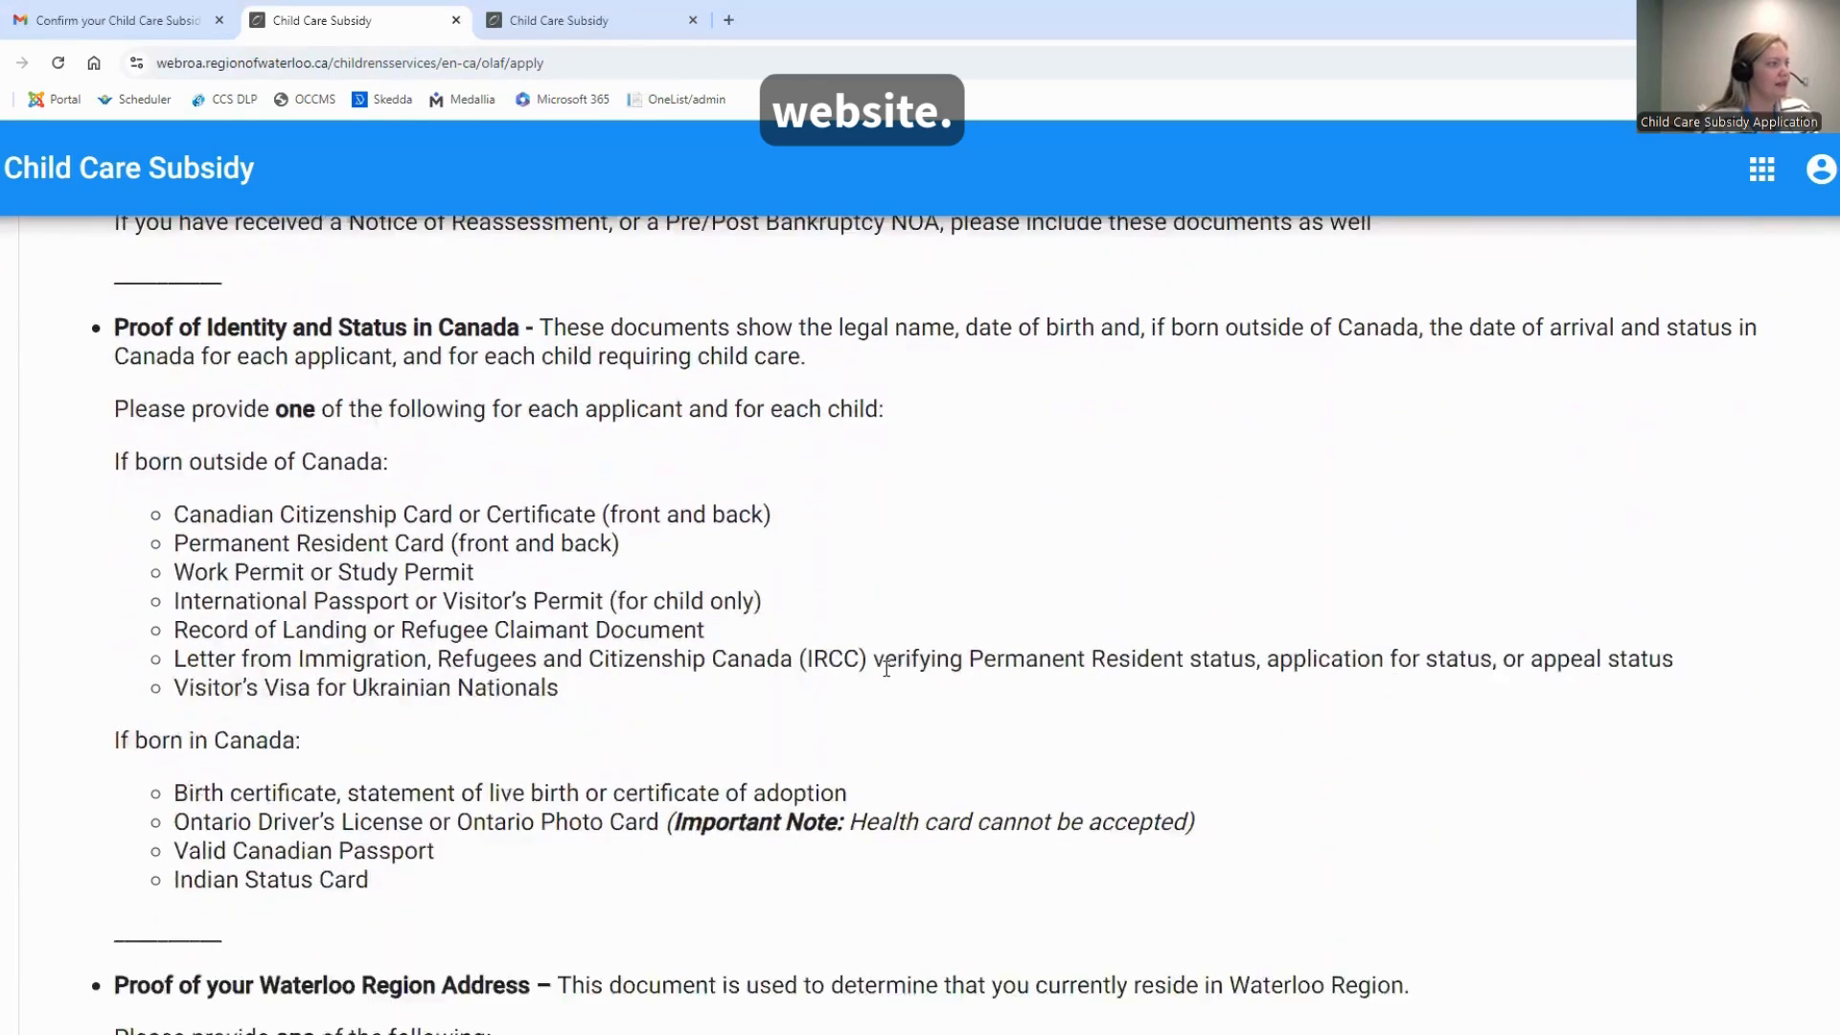
pyautogui.scroll(-4, 882, 663)
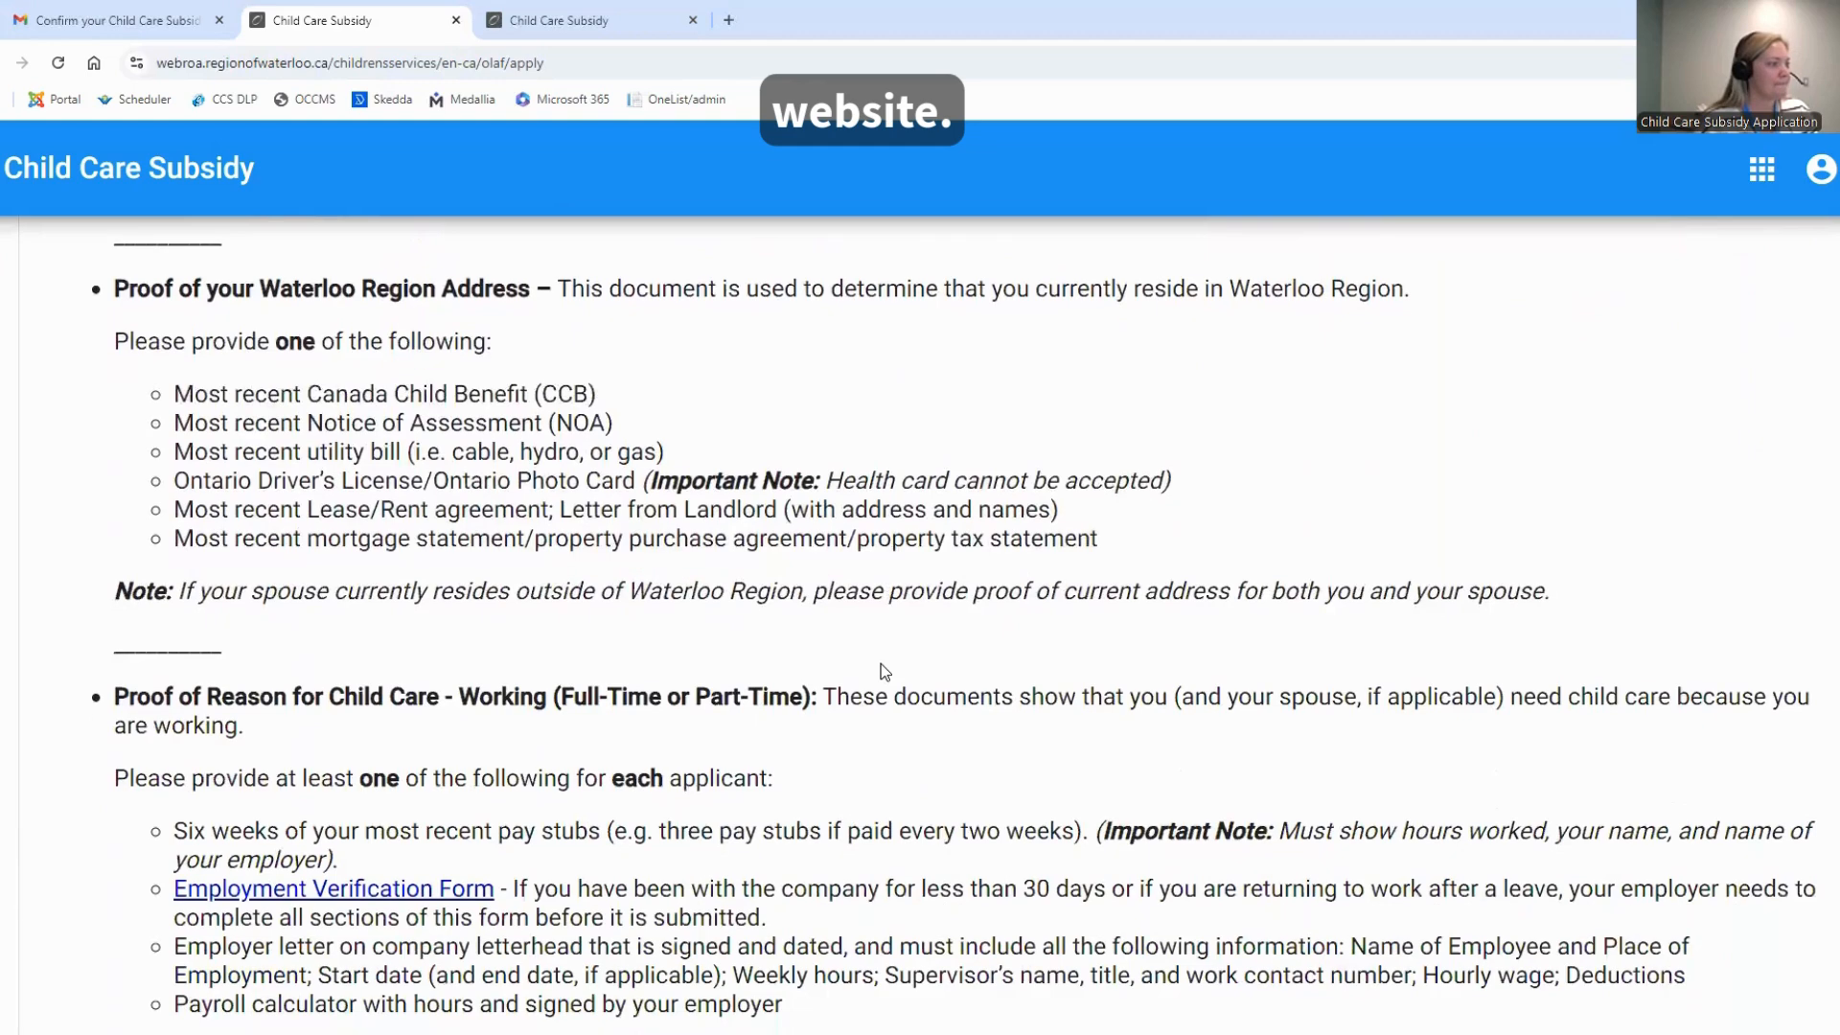
pyautogui.scroll(-1, 883, 662)
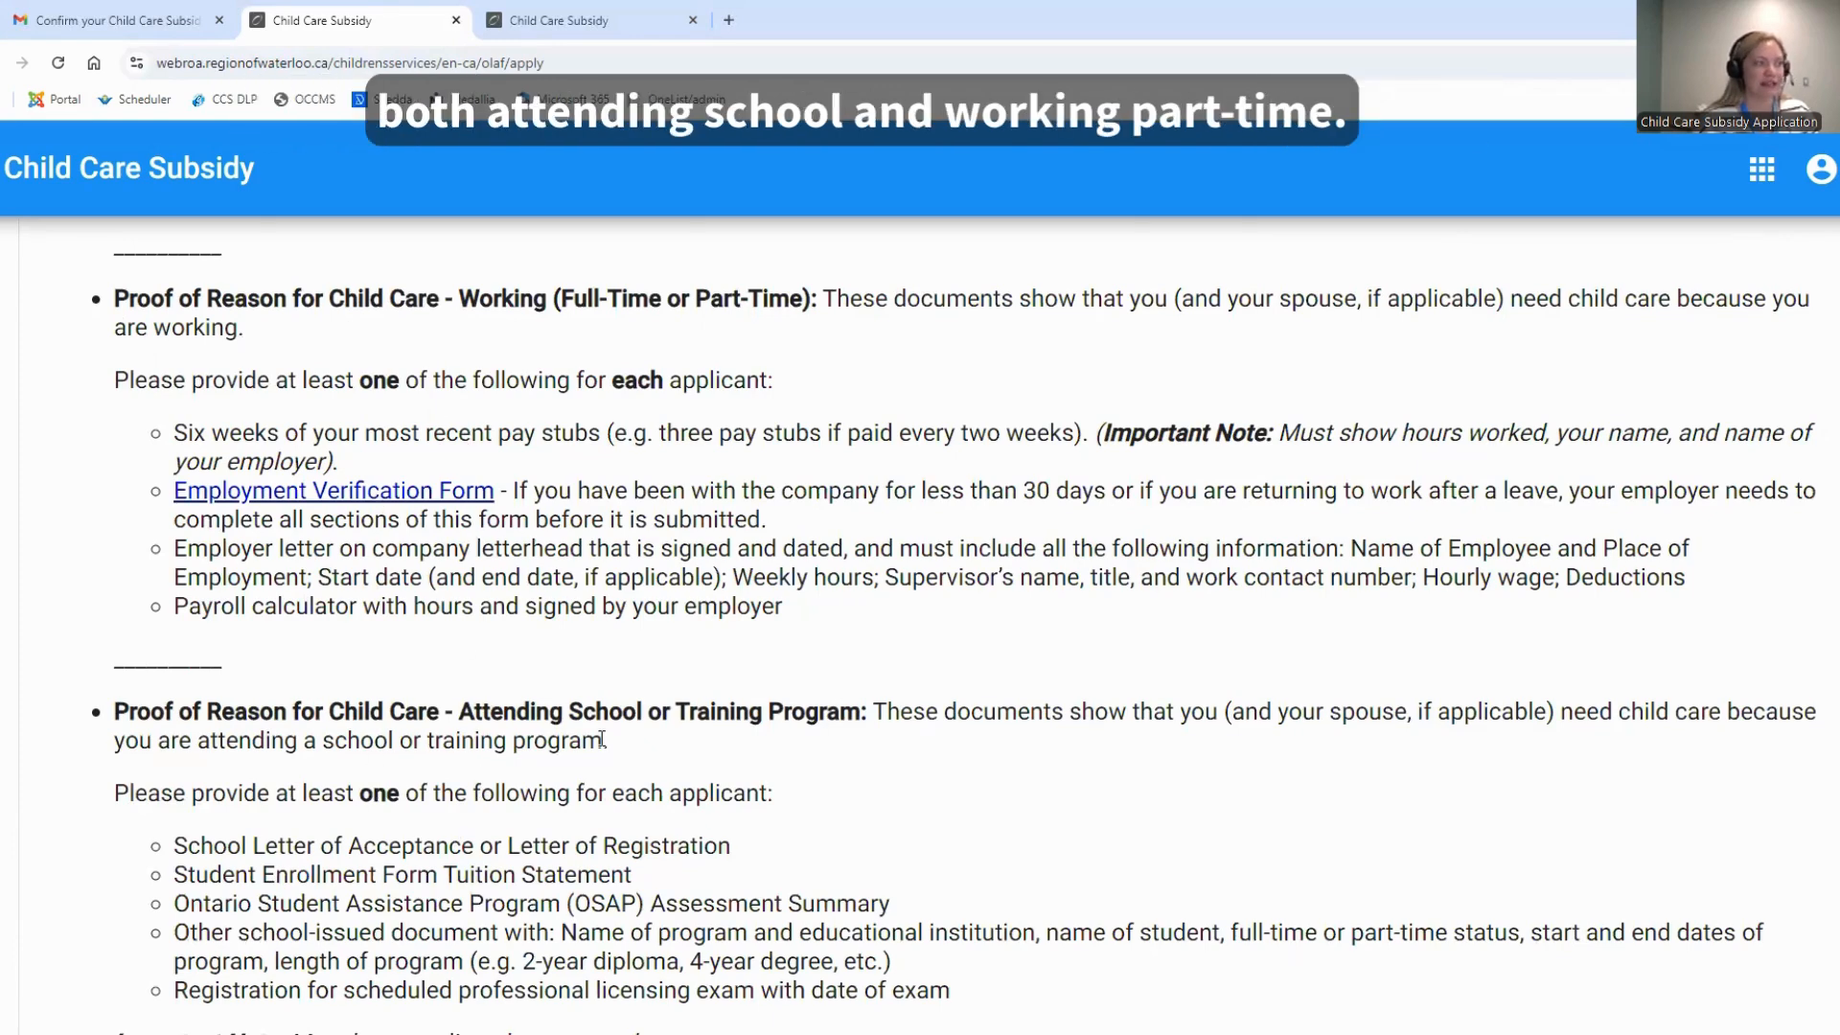
pyautogui.scroll(-3, 757, 594)
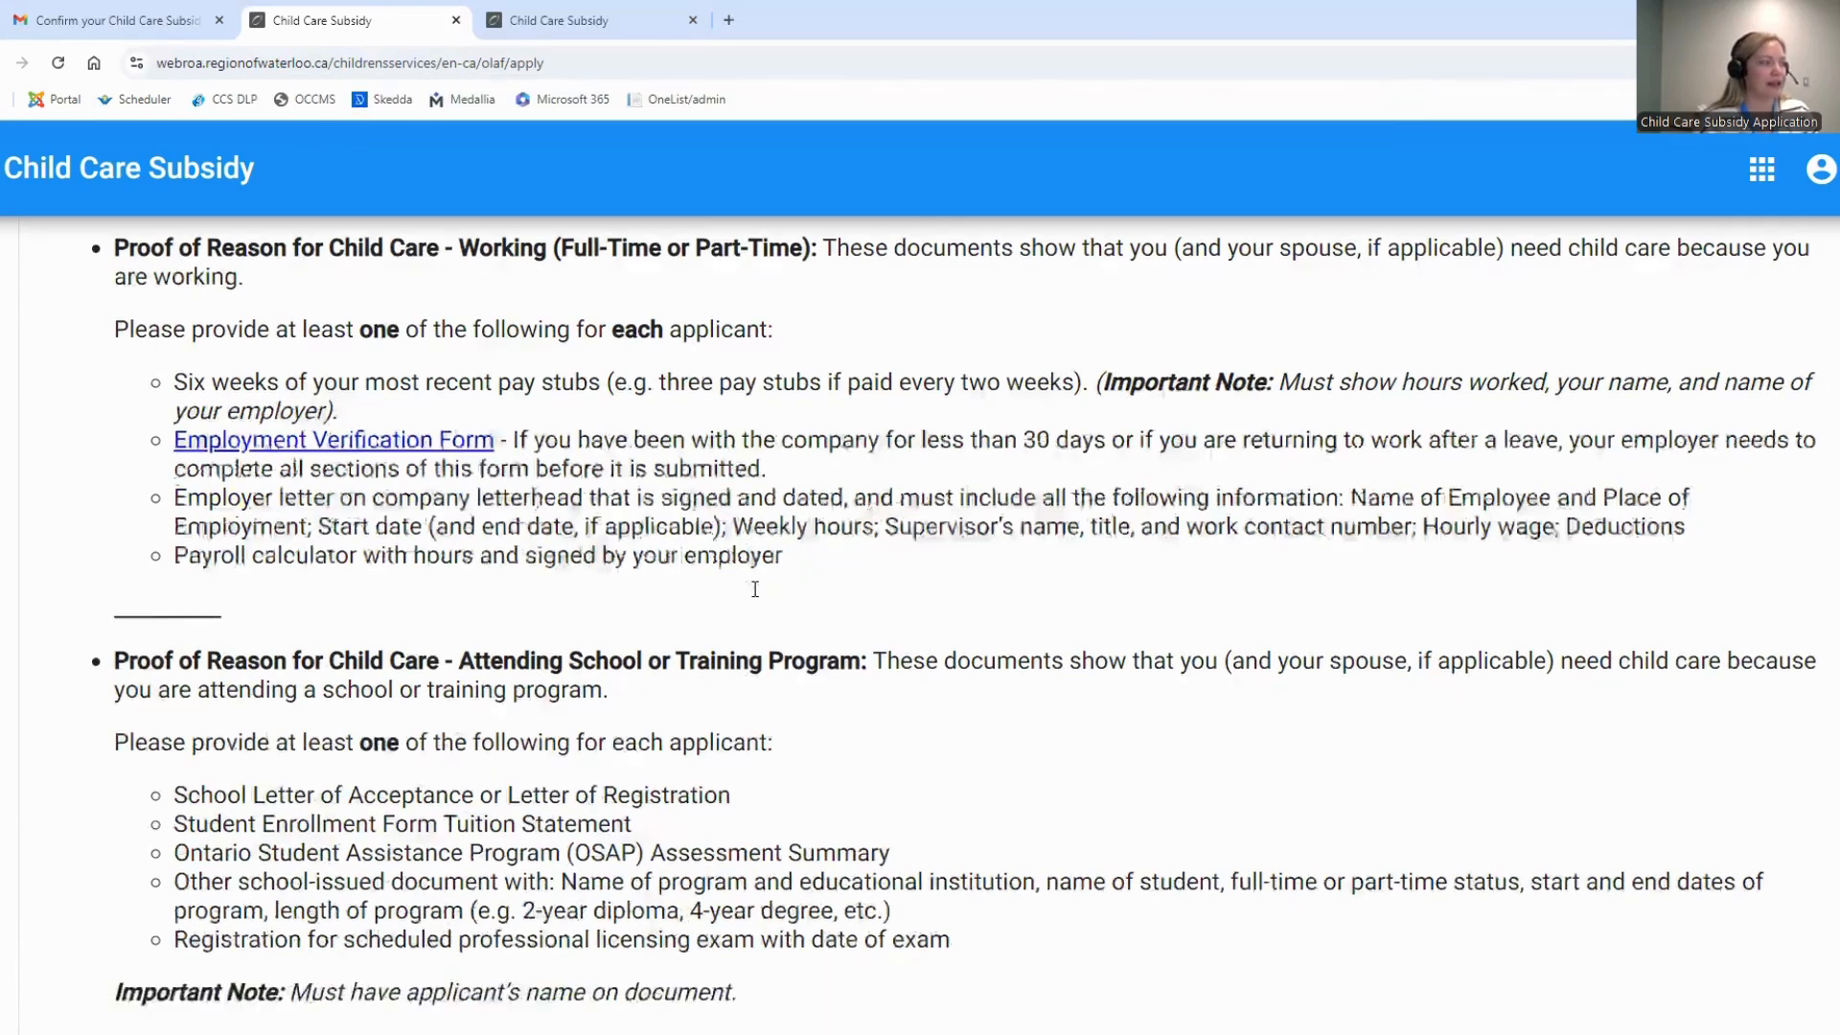
pyautogui.scroll(-5, 755, 588)
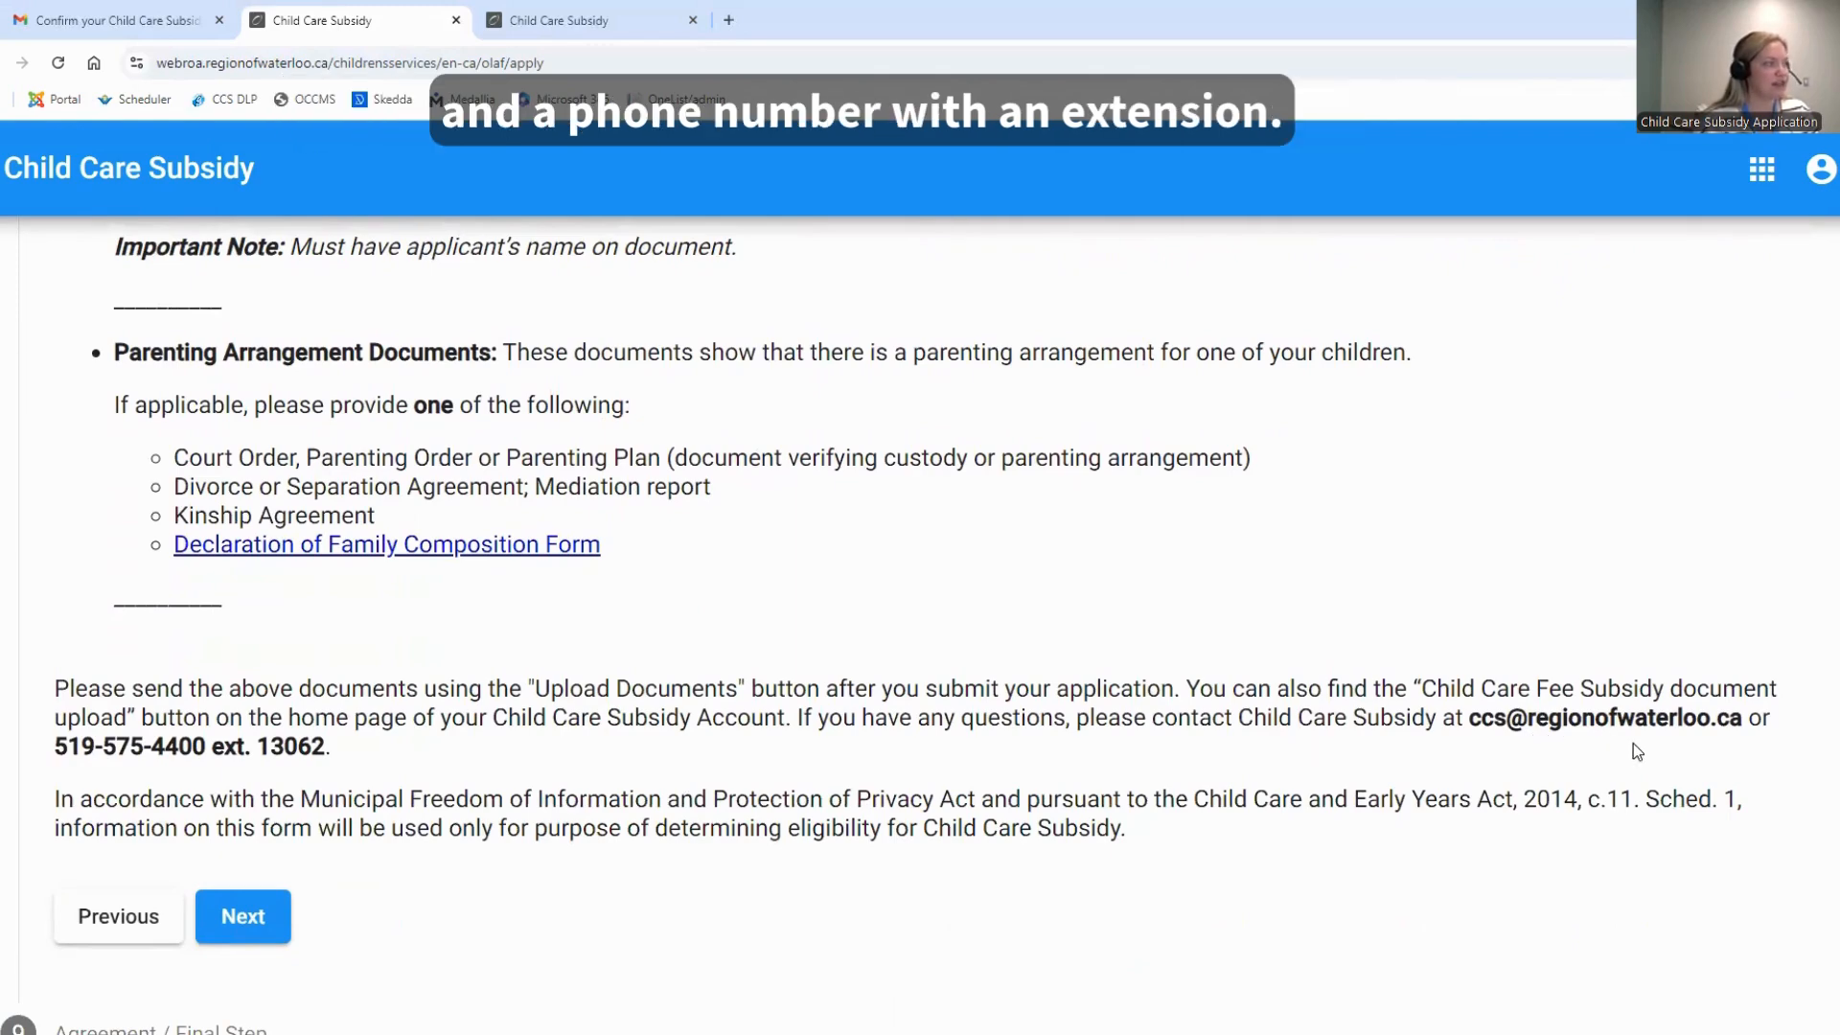
pyautogui.scroll(-1, 447, 894)
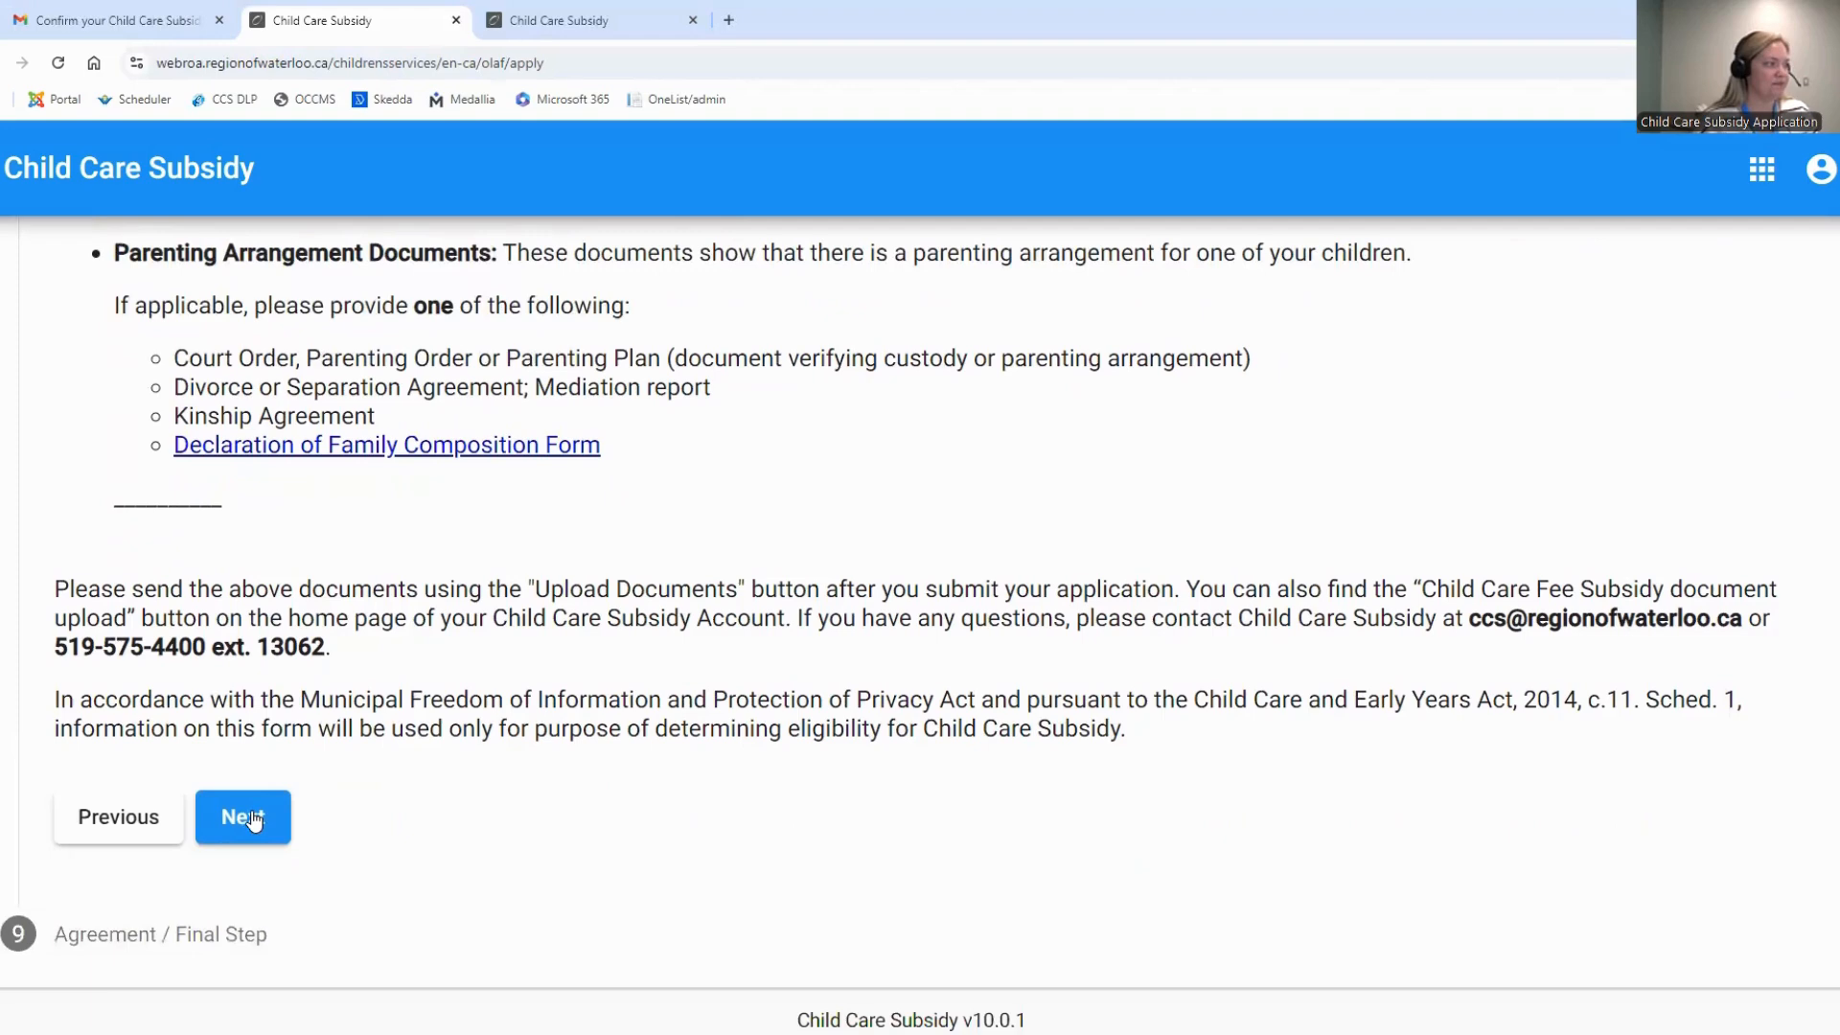
pyautogui.click(247, 817)
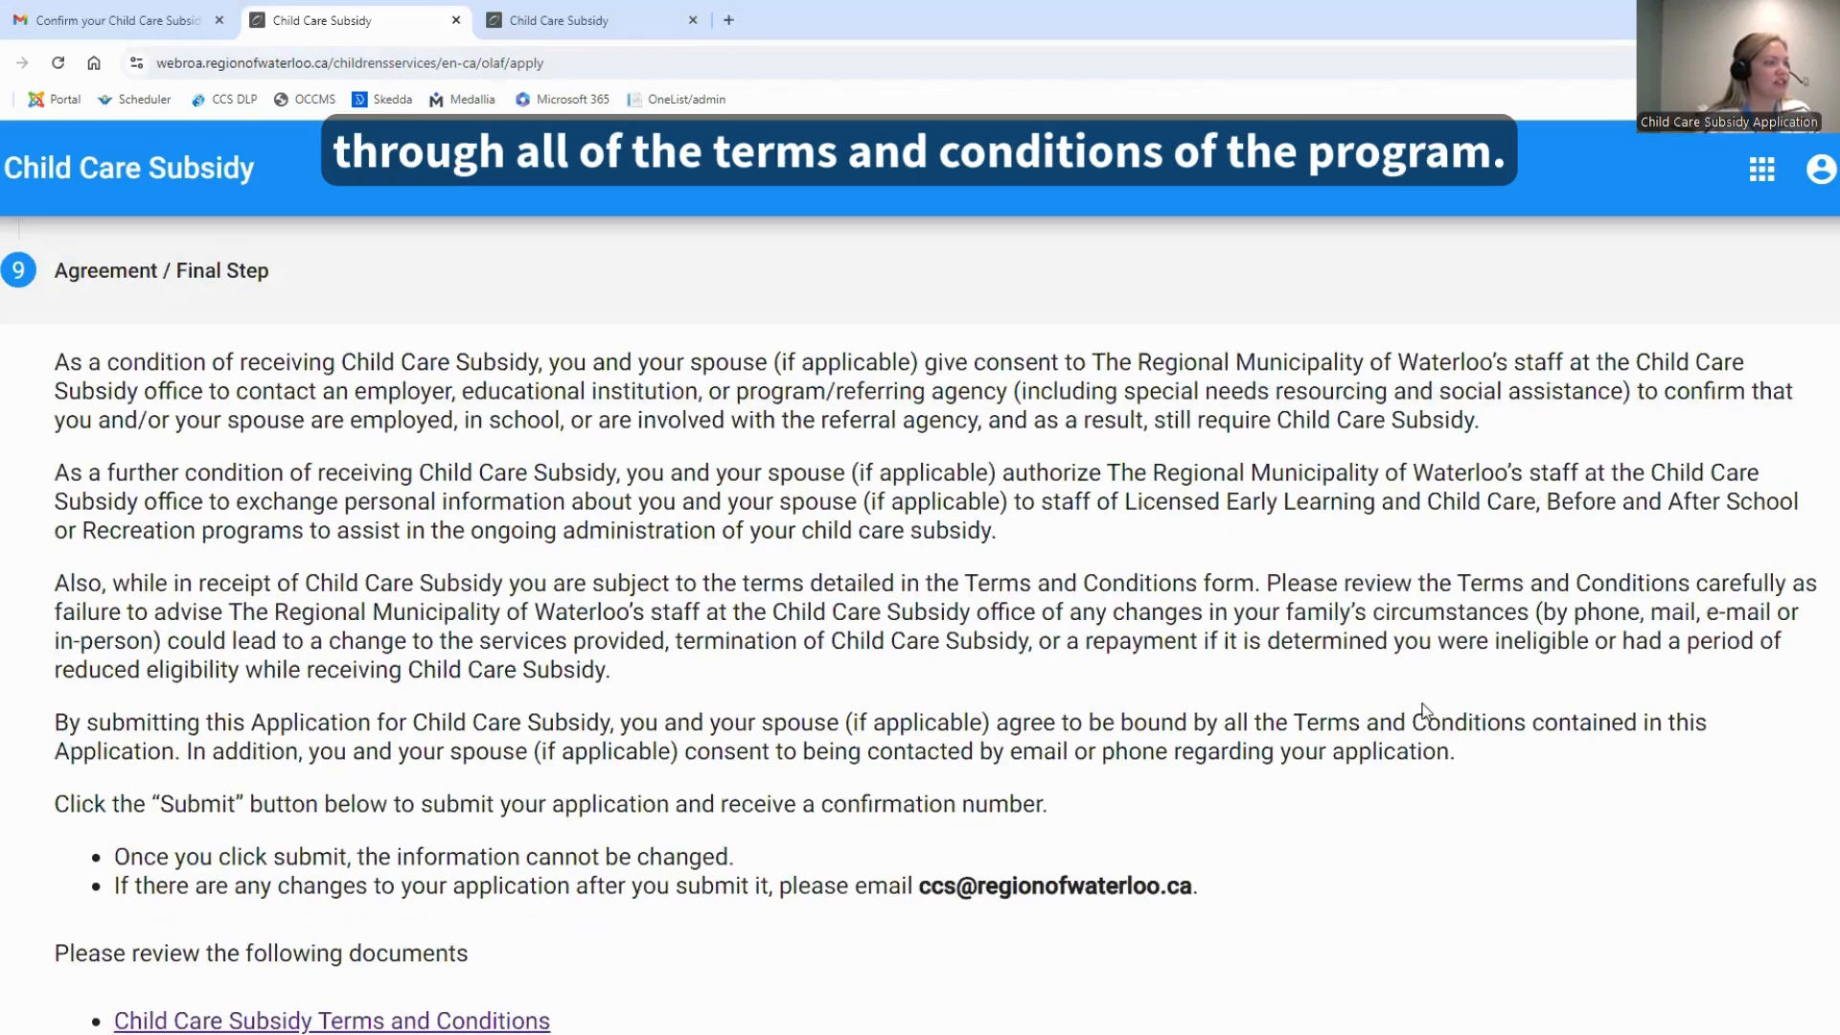
# Open the Child Care Subsidy Terms and Conditions document from the agreement section and read through all its clauses
pyautogui.scroll(-3, 1434, 673)
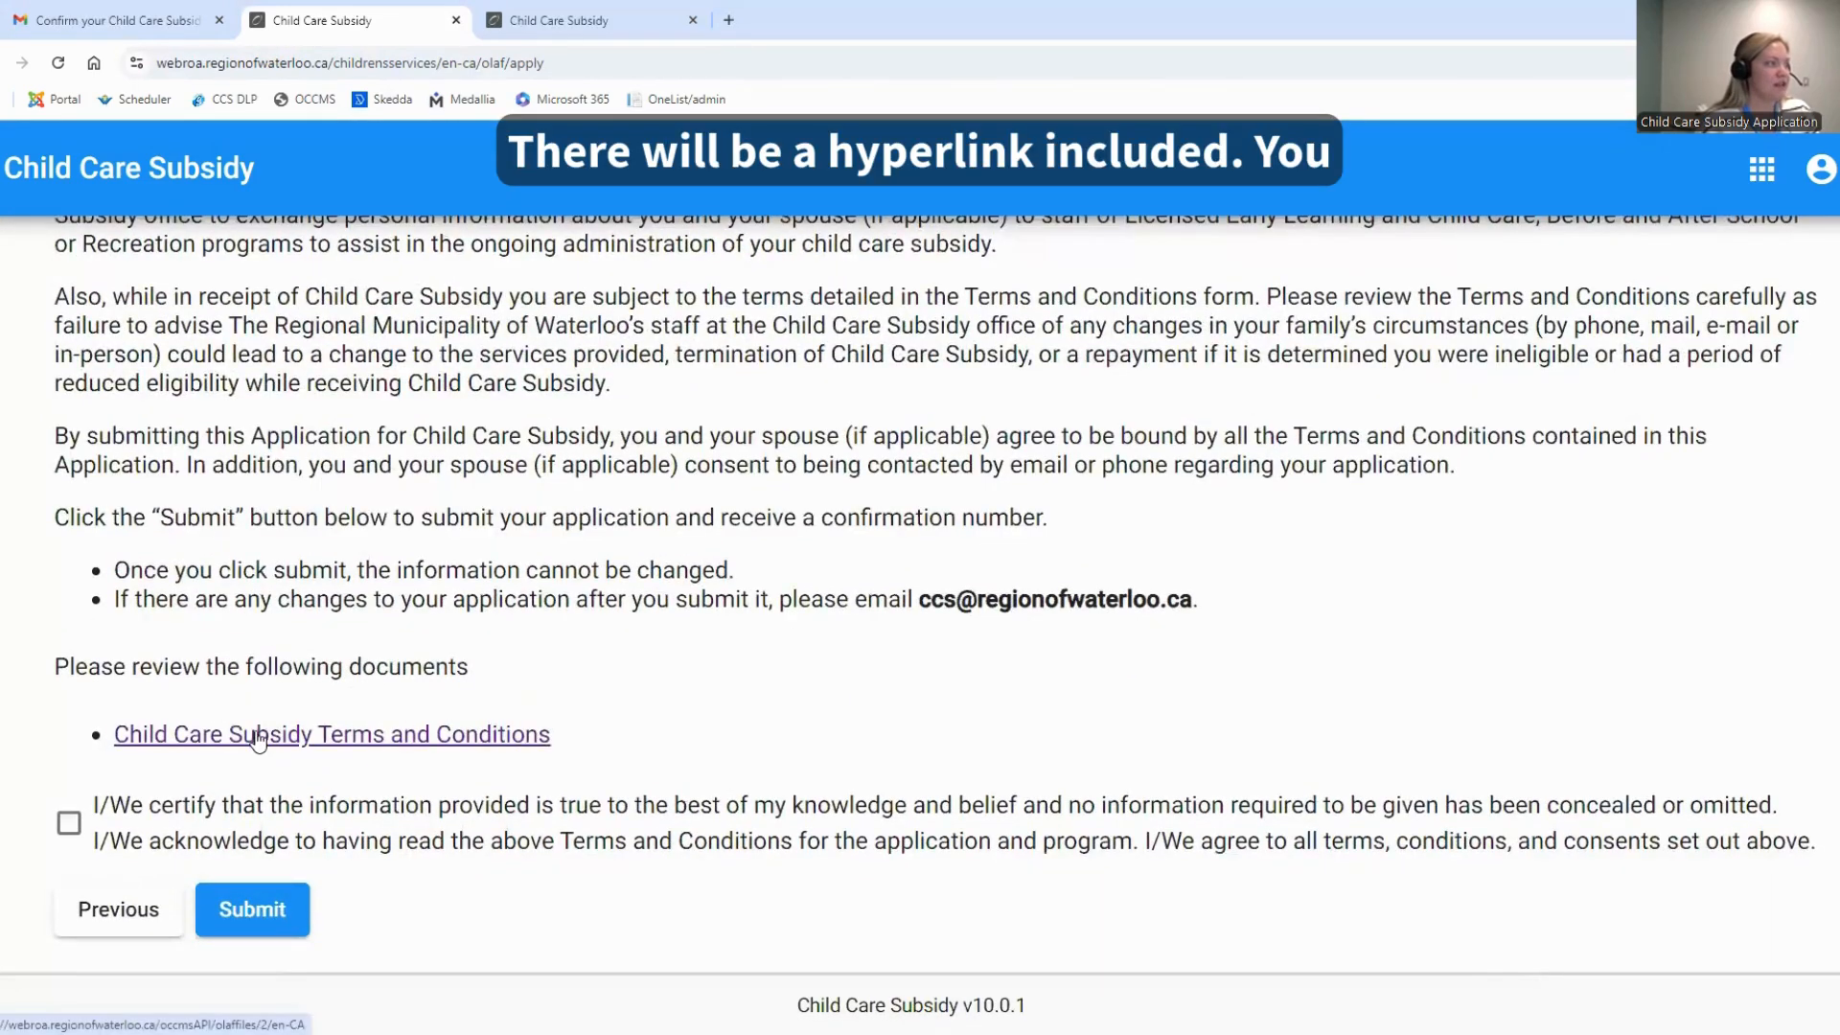
pyautogui.click(247, 736)
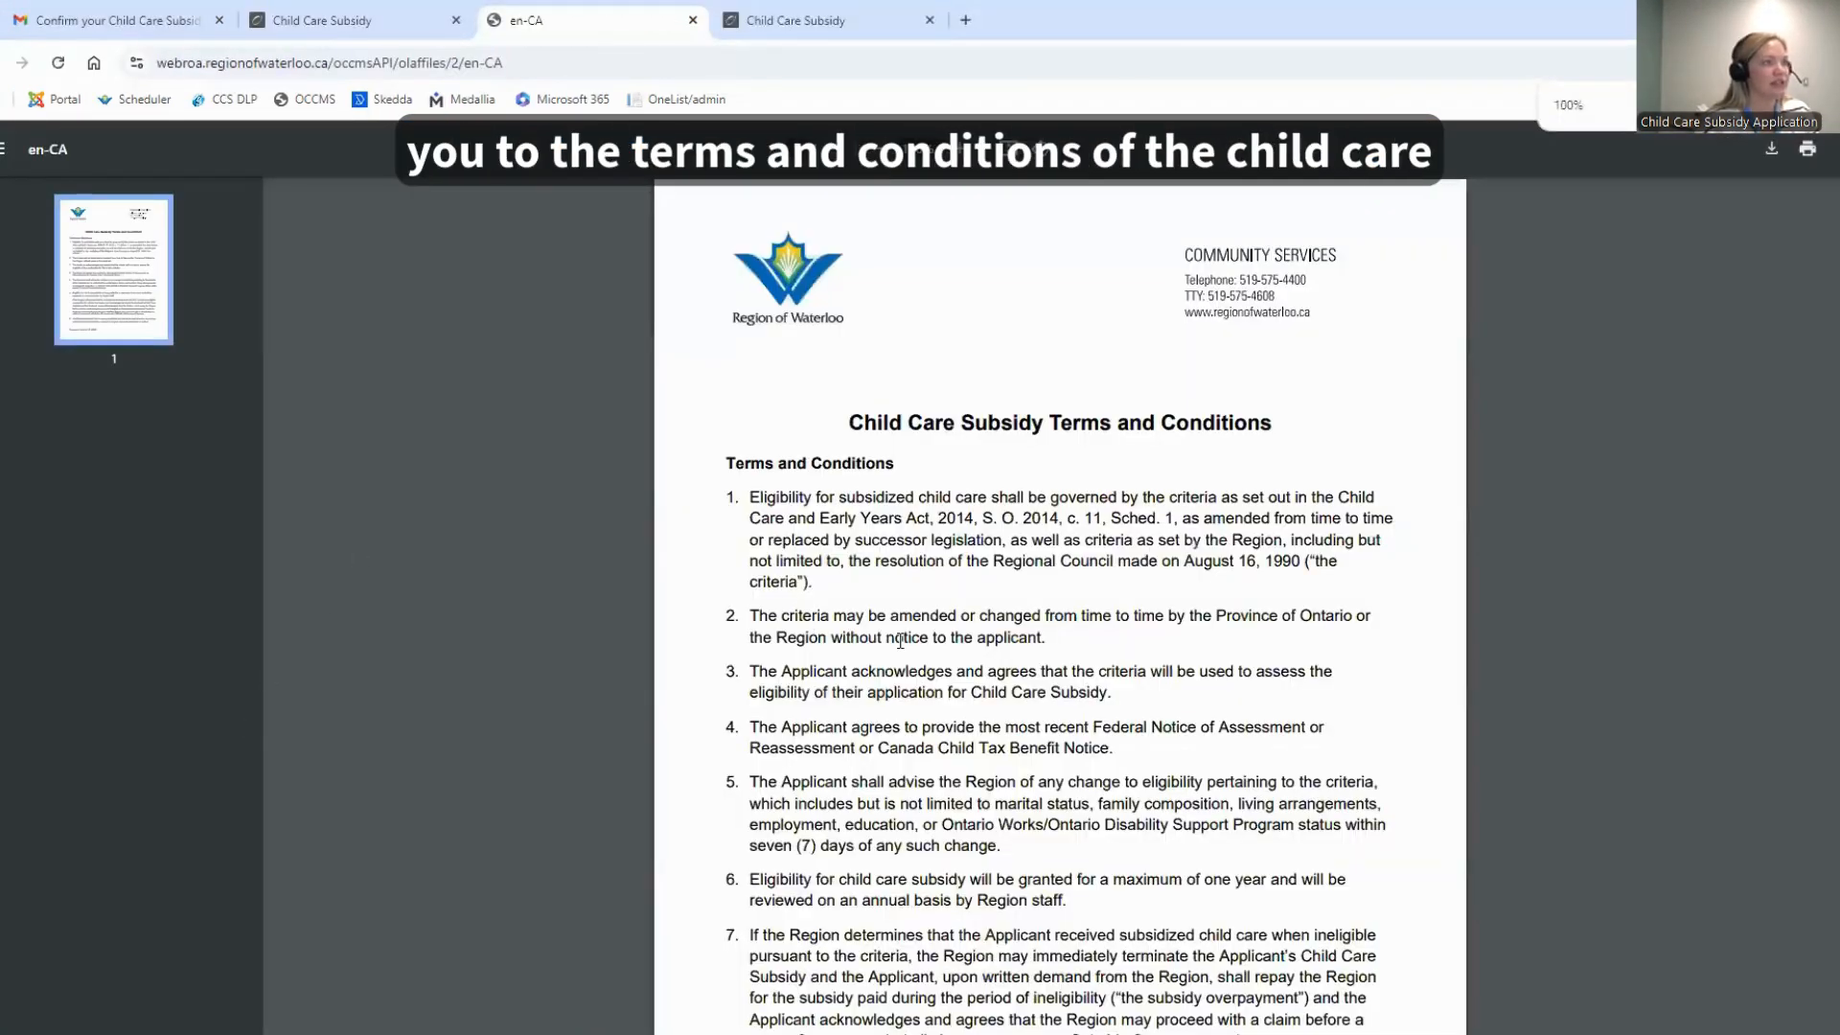
pyautogui.keyDown('ctrl'); pyautogui.scroll(3, 1563, 776); pyautogui.keyUp('ctrl')
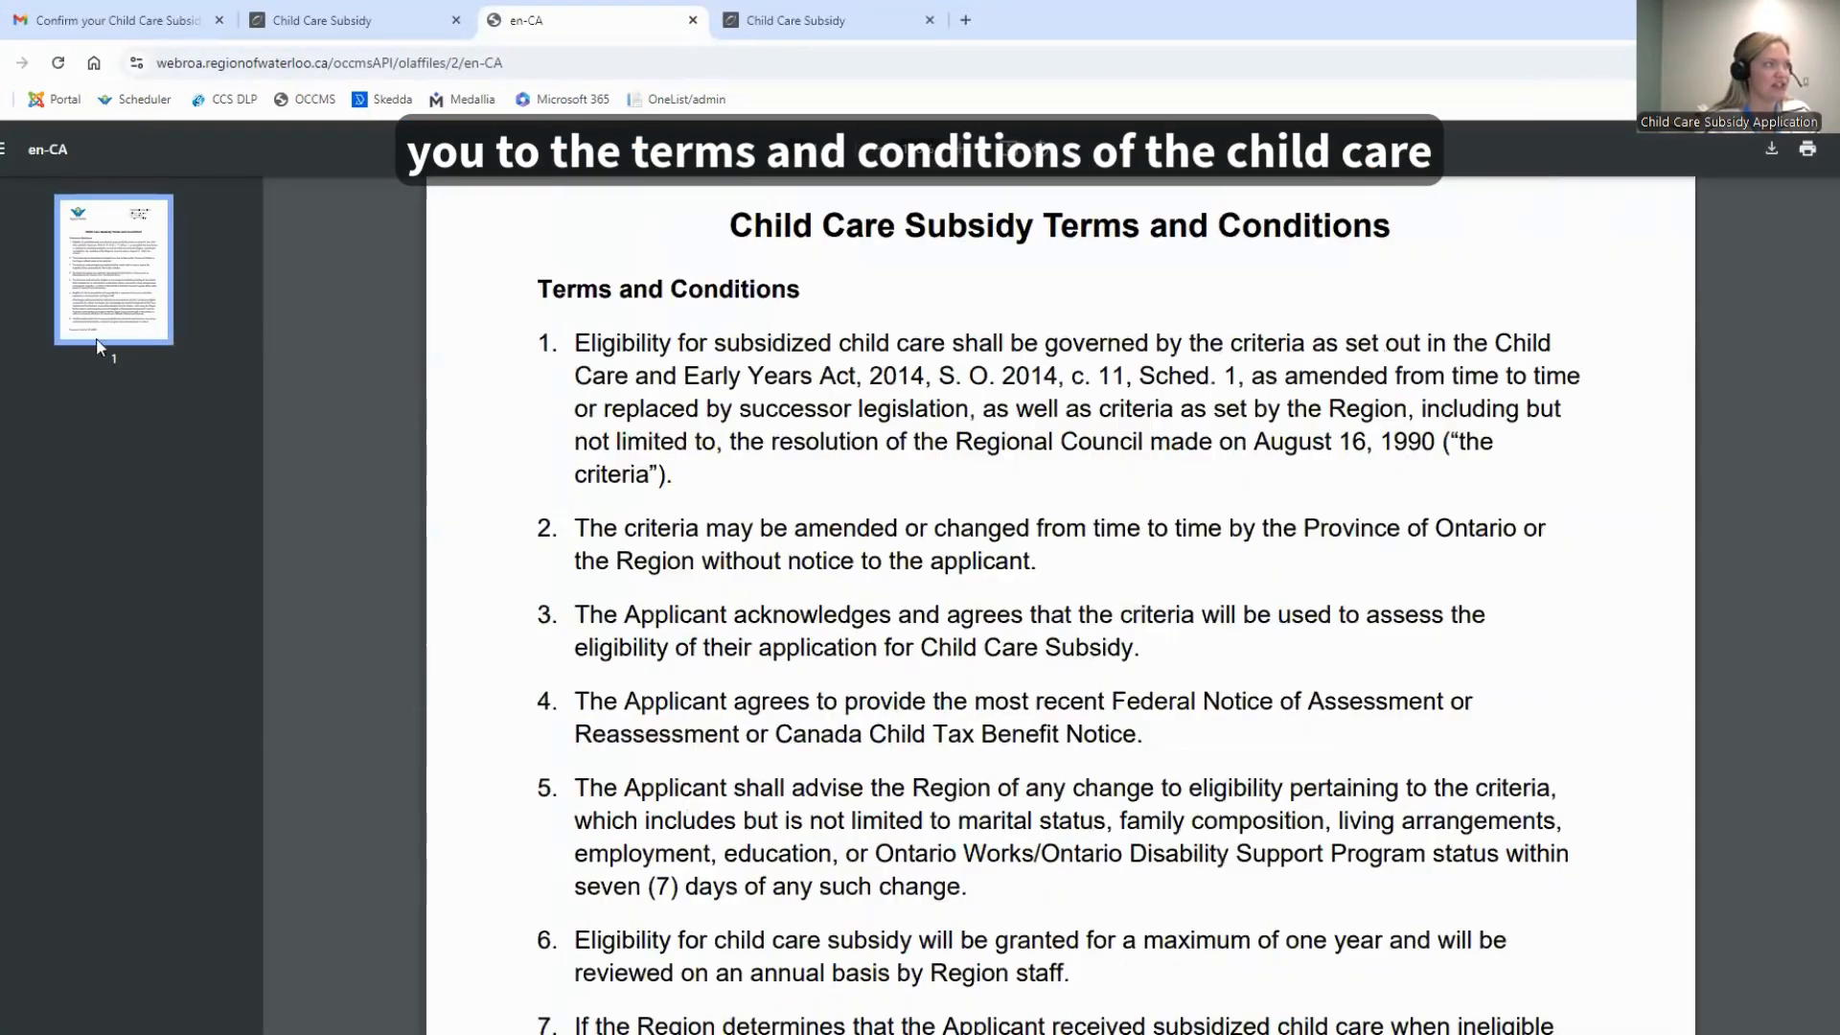
pyautogui.scroll(1, 1483, 694)
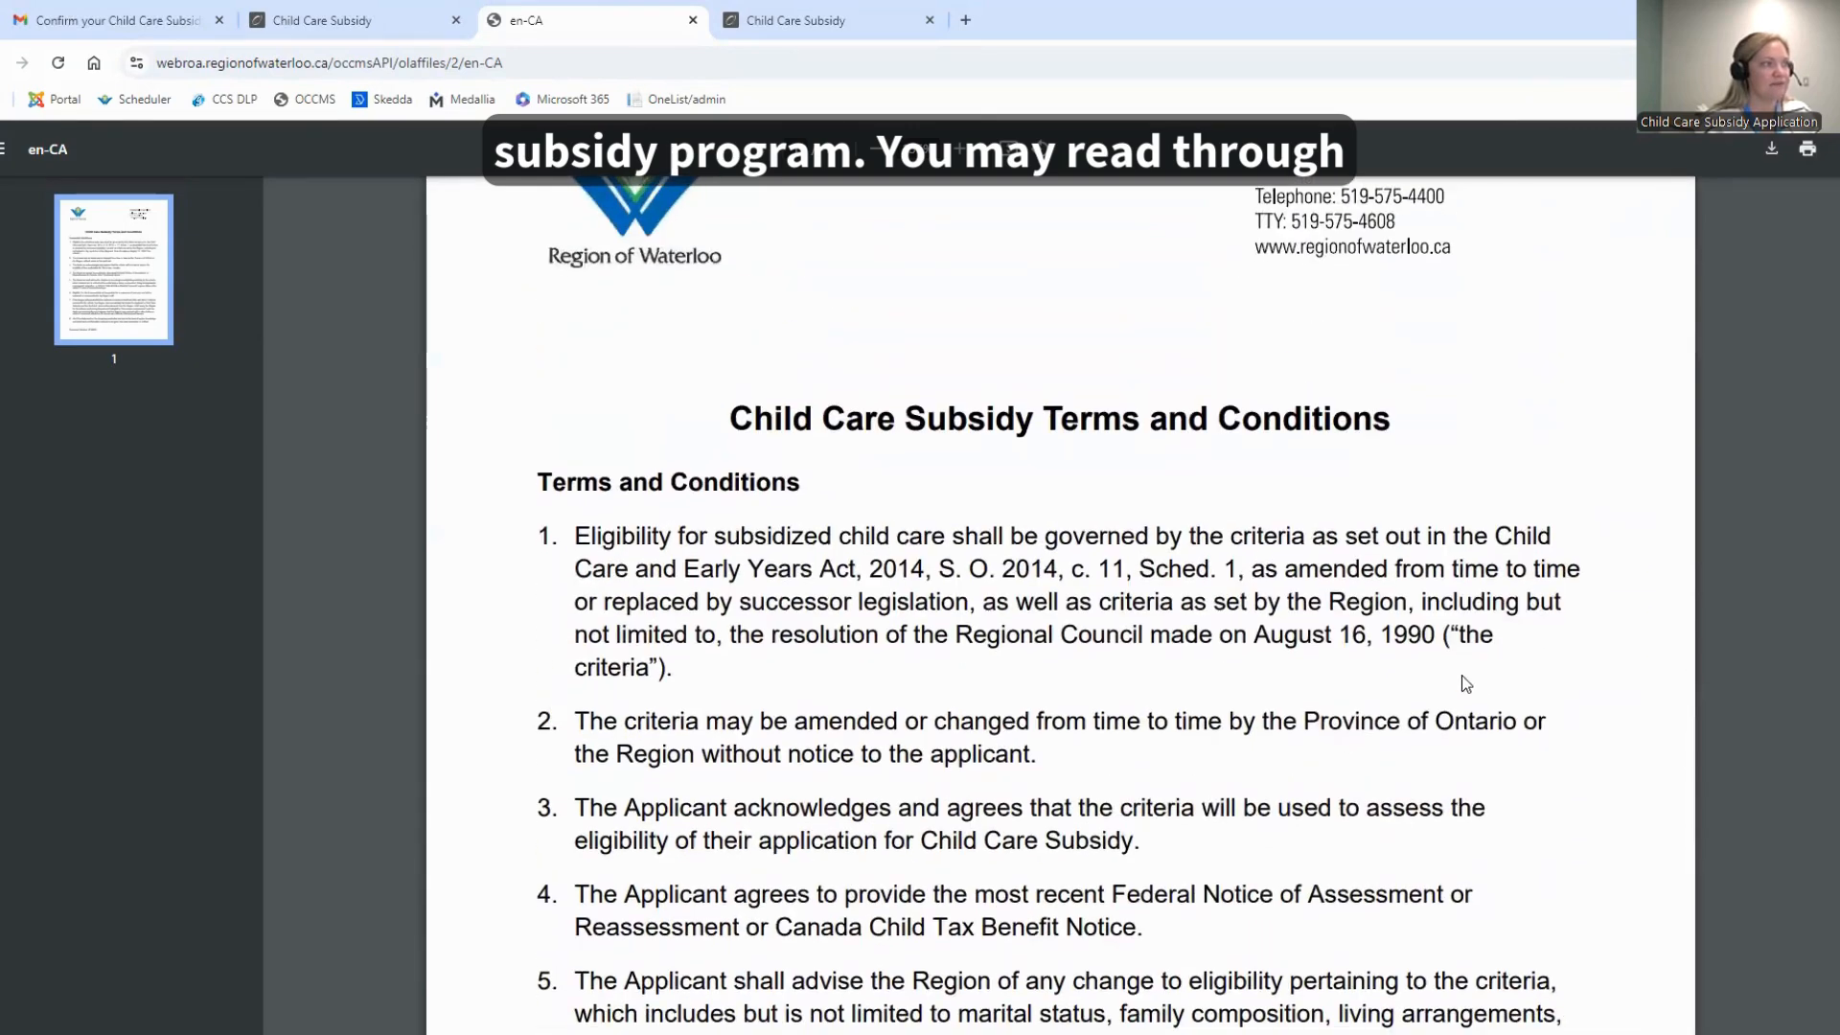
pyautogui.scroll(-2, 1438, 676)
pyautogui.scroll(-4, 1042, 534)
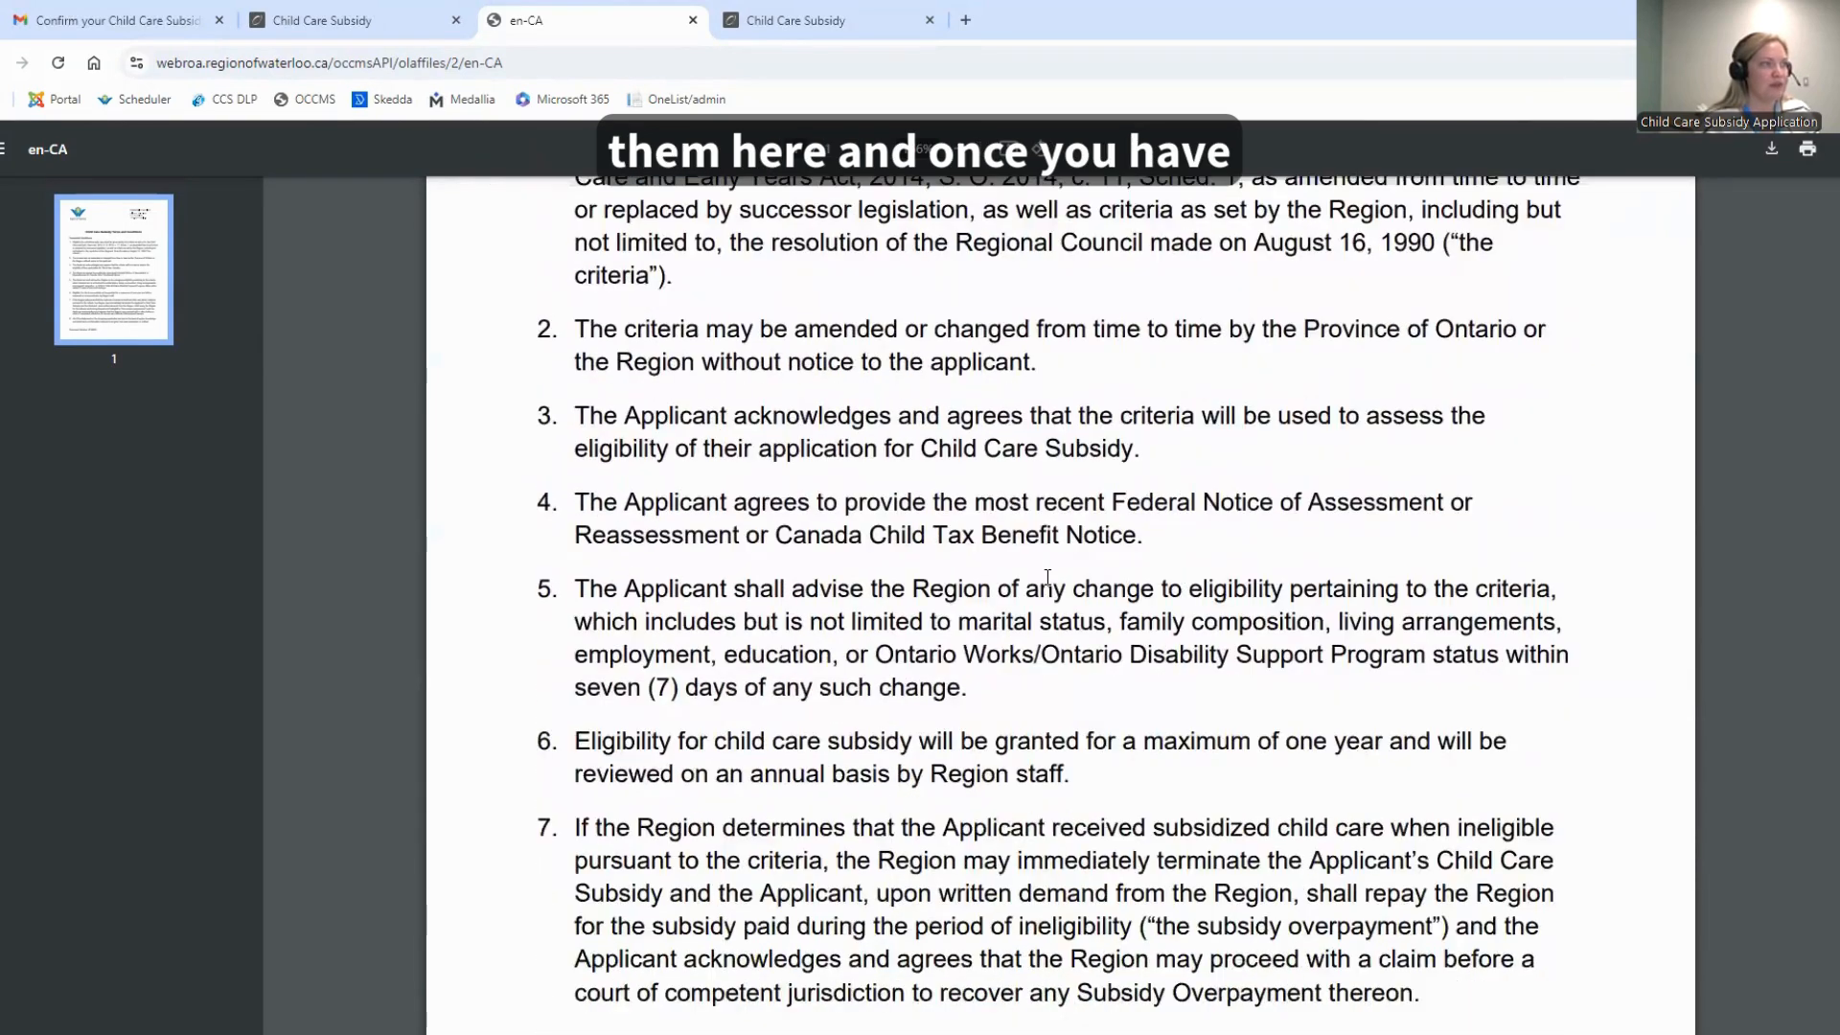
pyautogui.scroll(-1, 1040, 576)
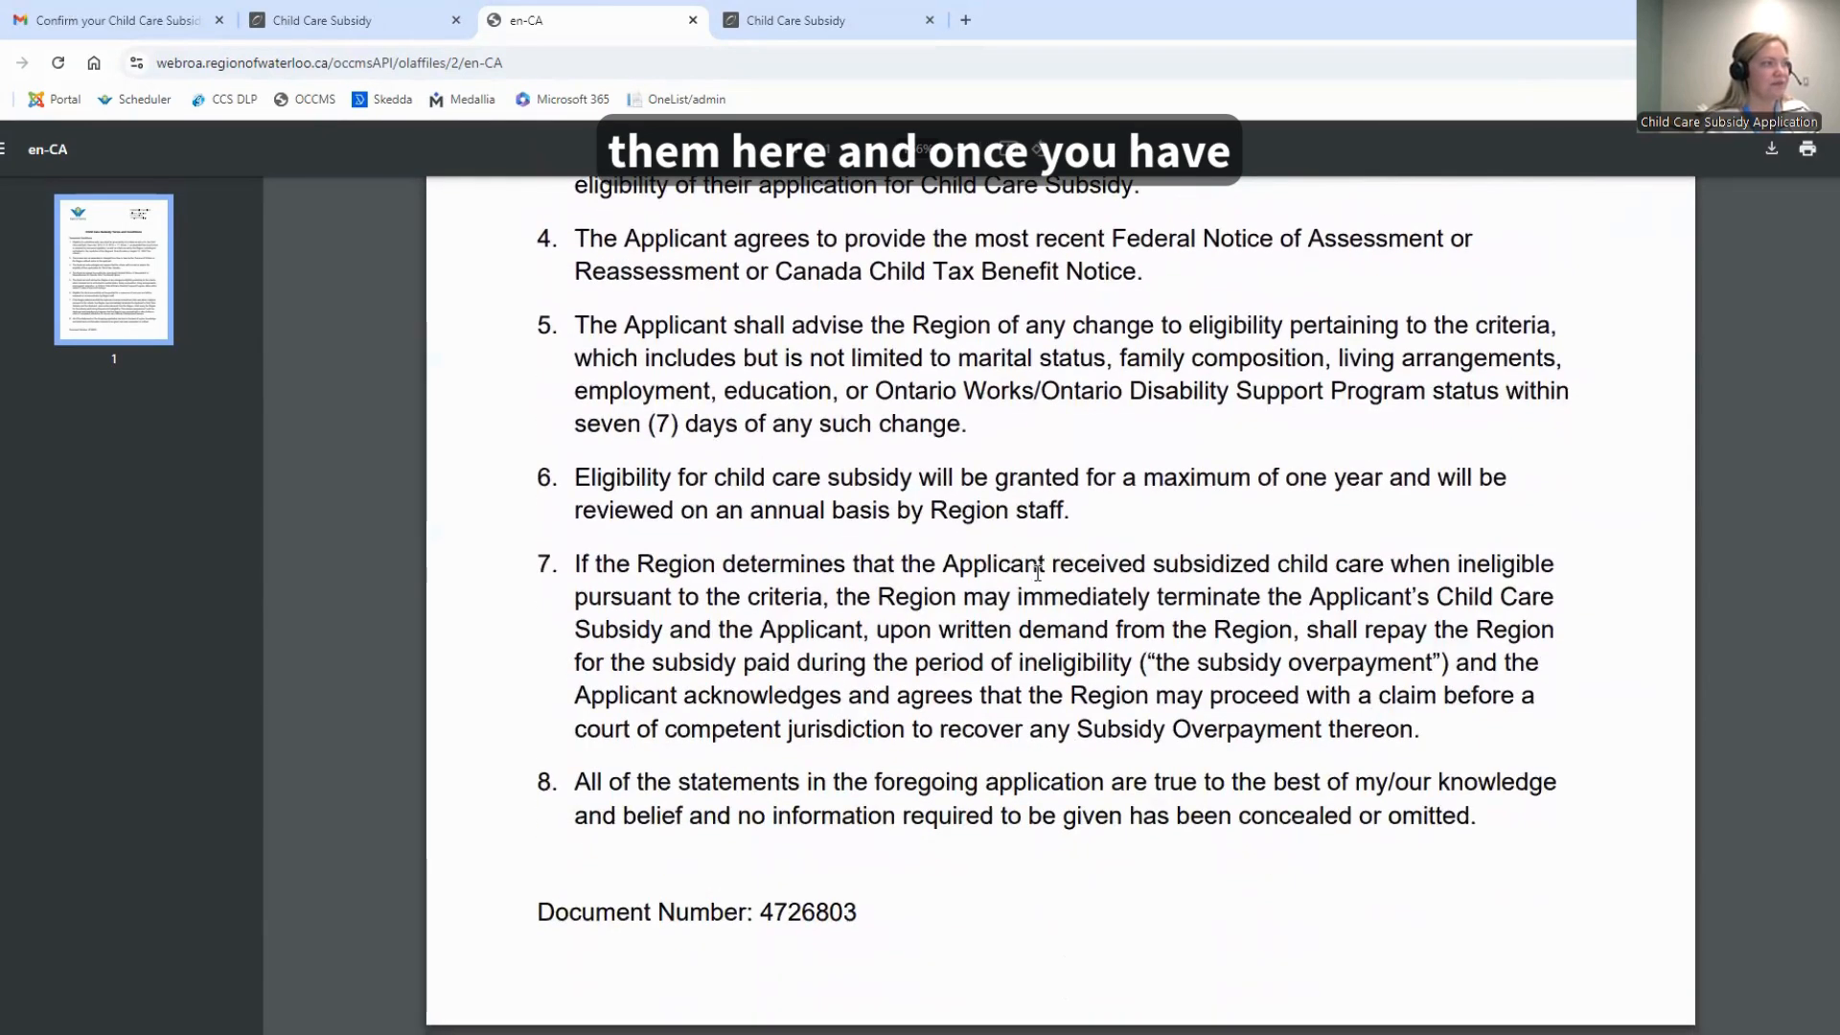
# Return to the application form, certify the information and agree to the terms and conditions, and submit the application
pyautogui.click(342, 24)
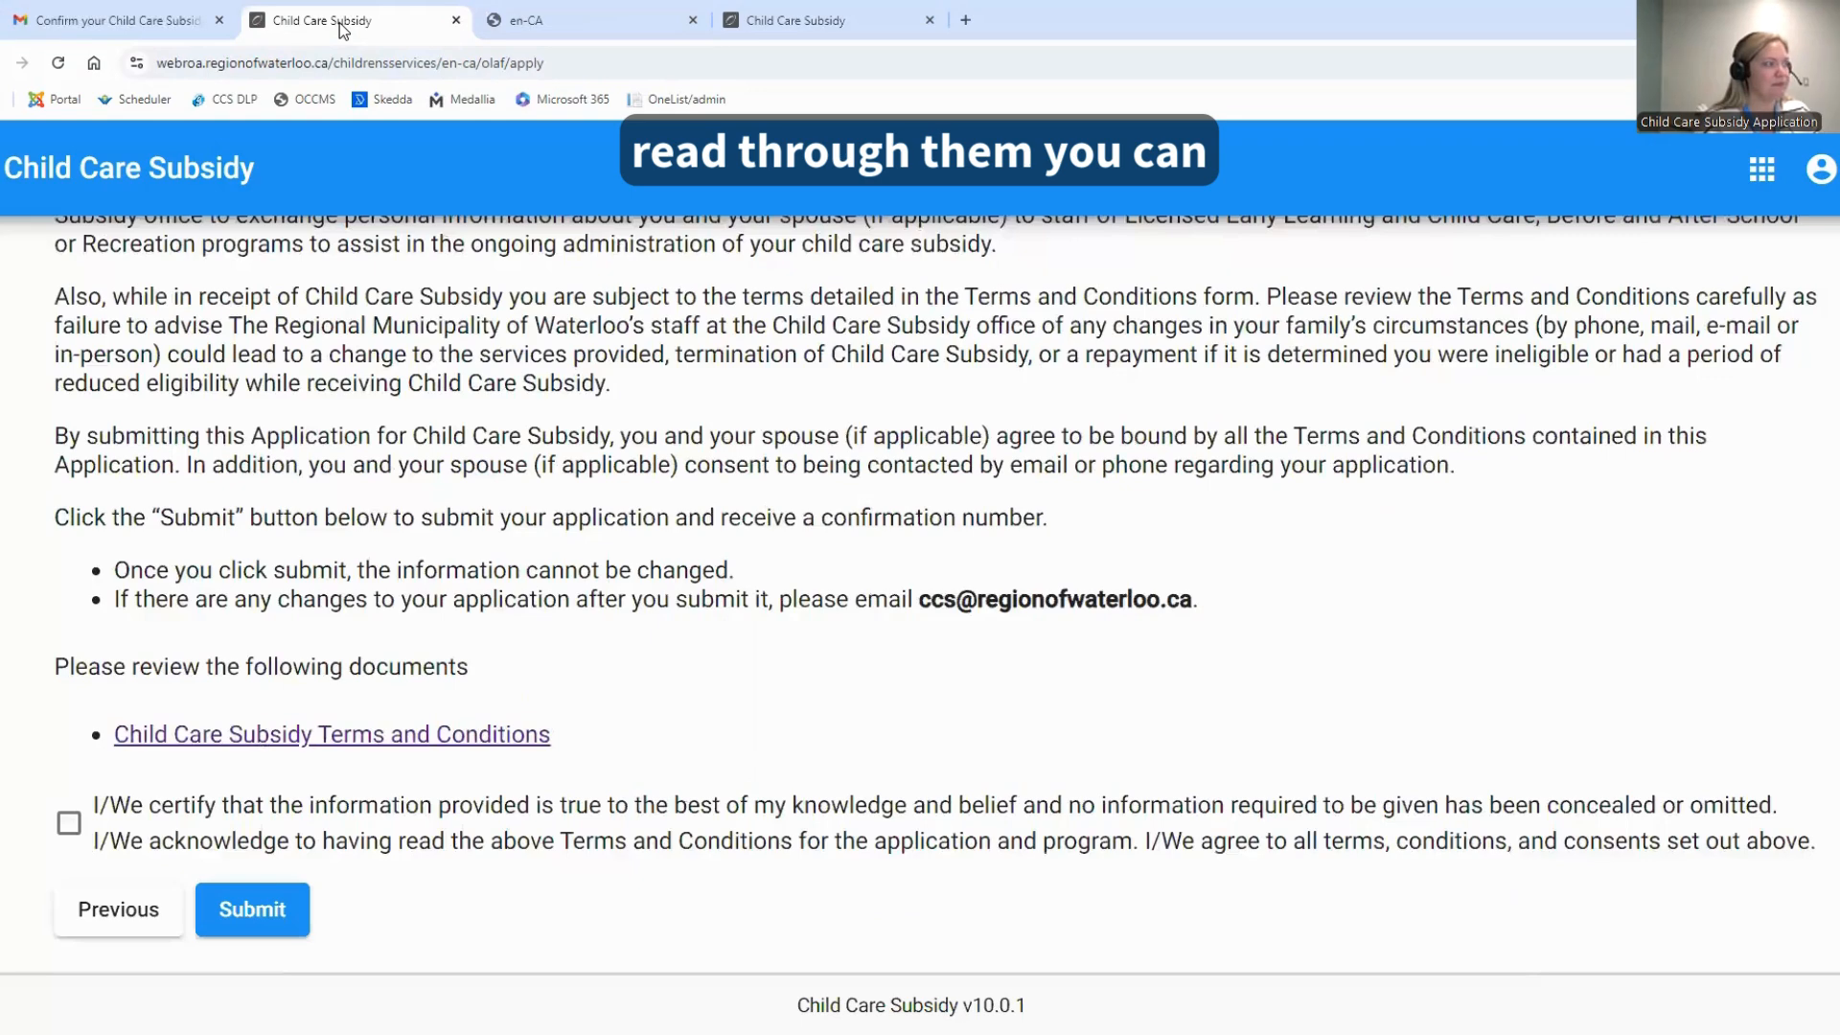
pyautogui.click(68, 823)
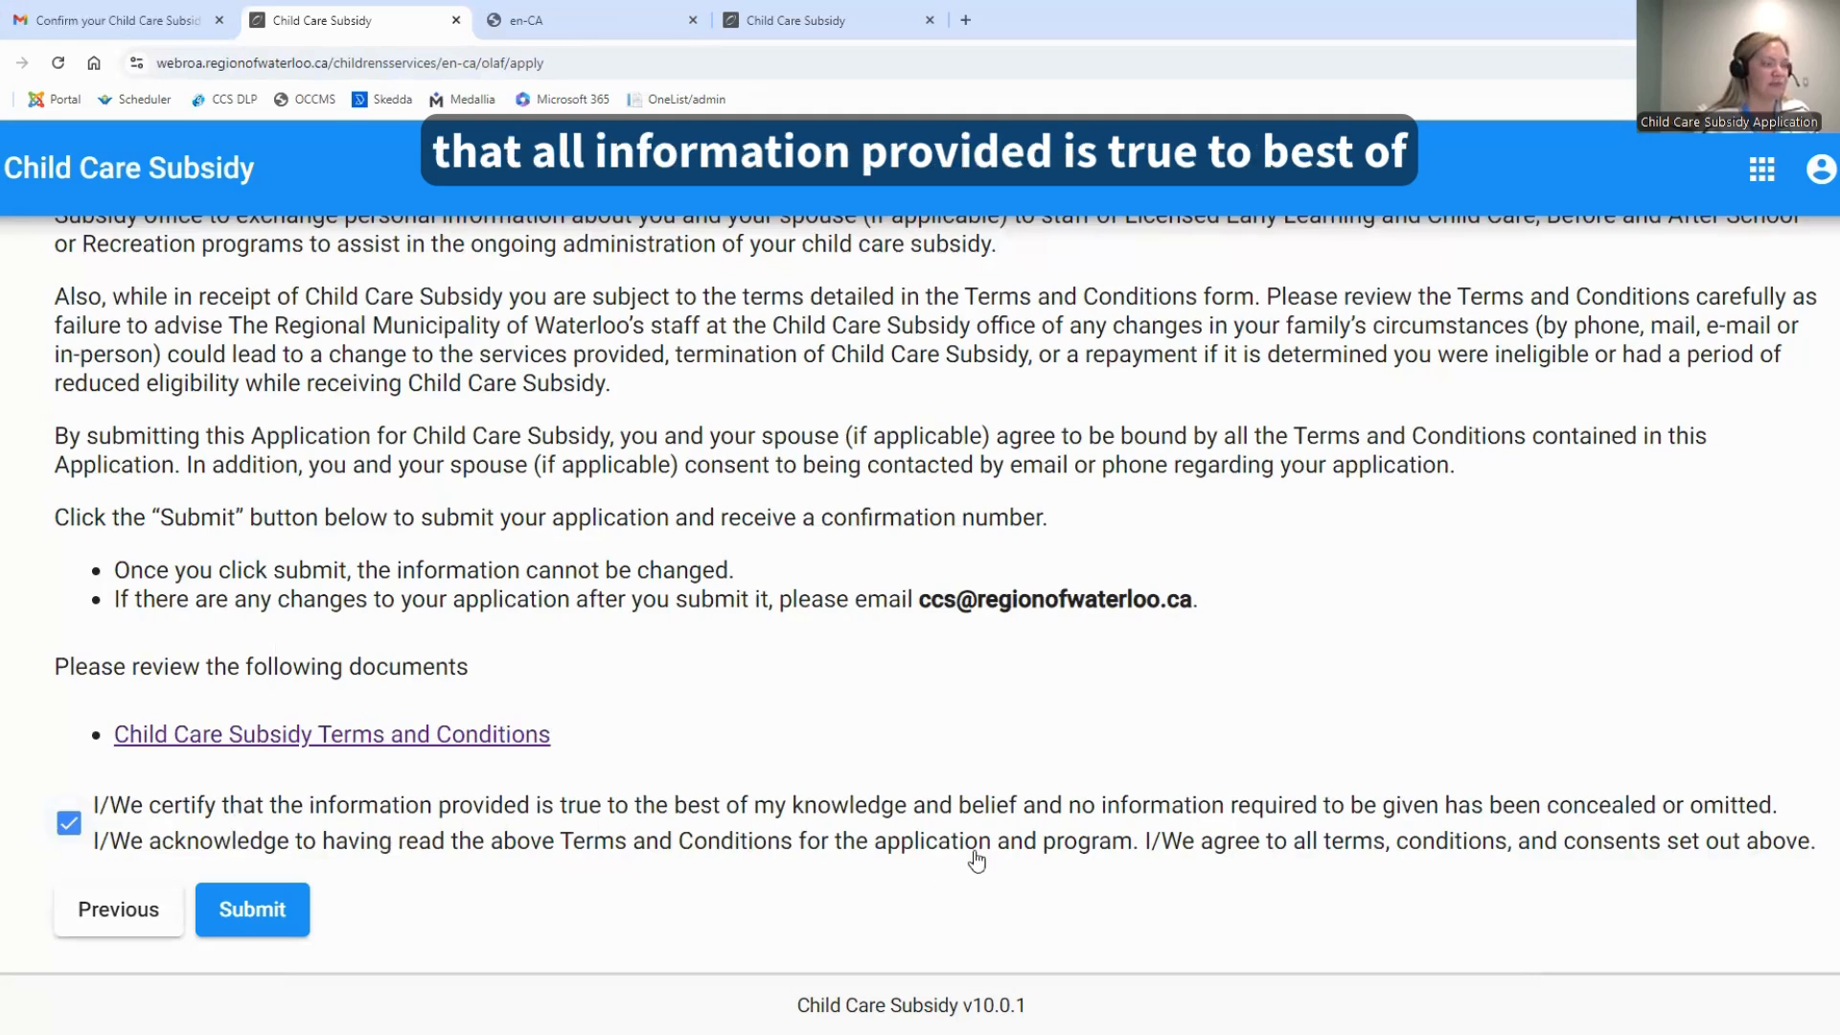
pyautogui.click(259, 914)
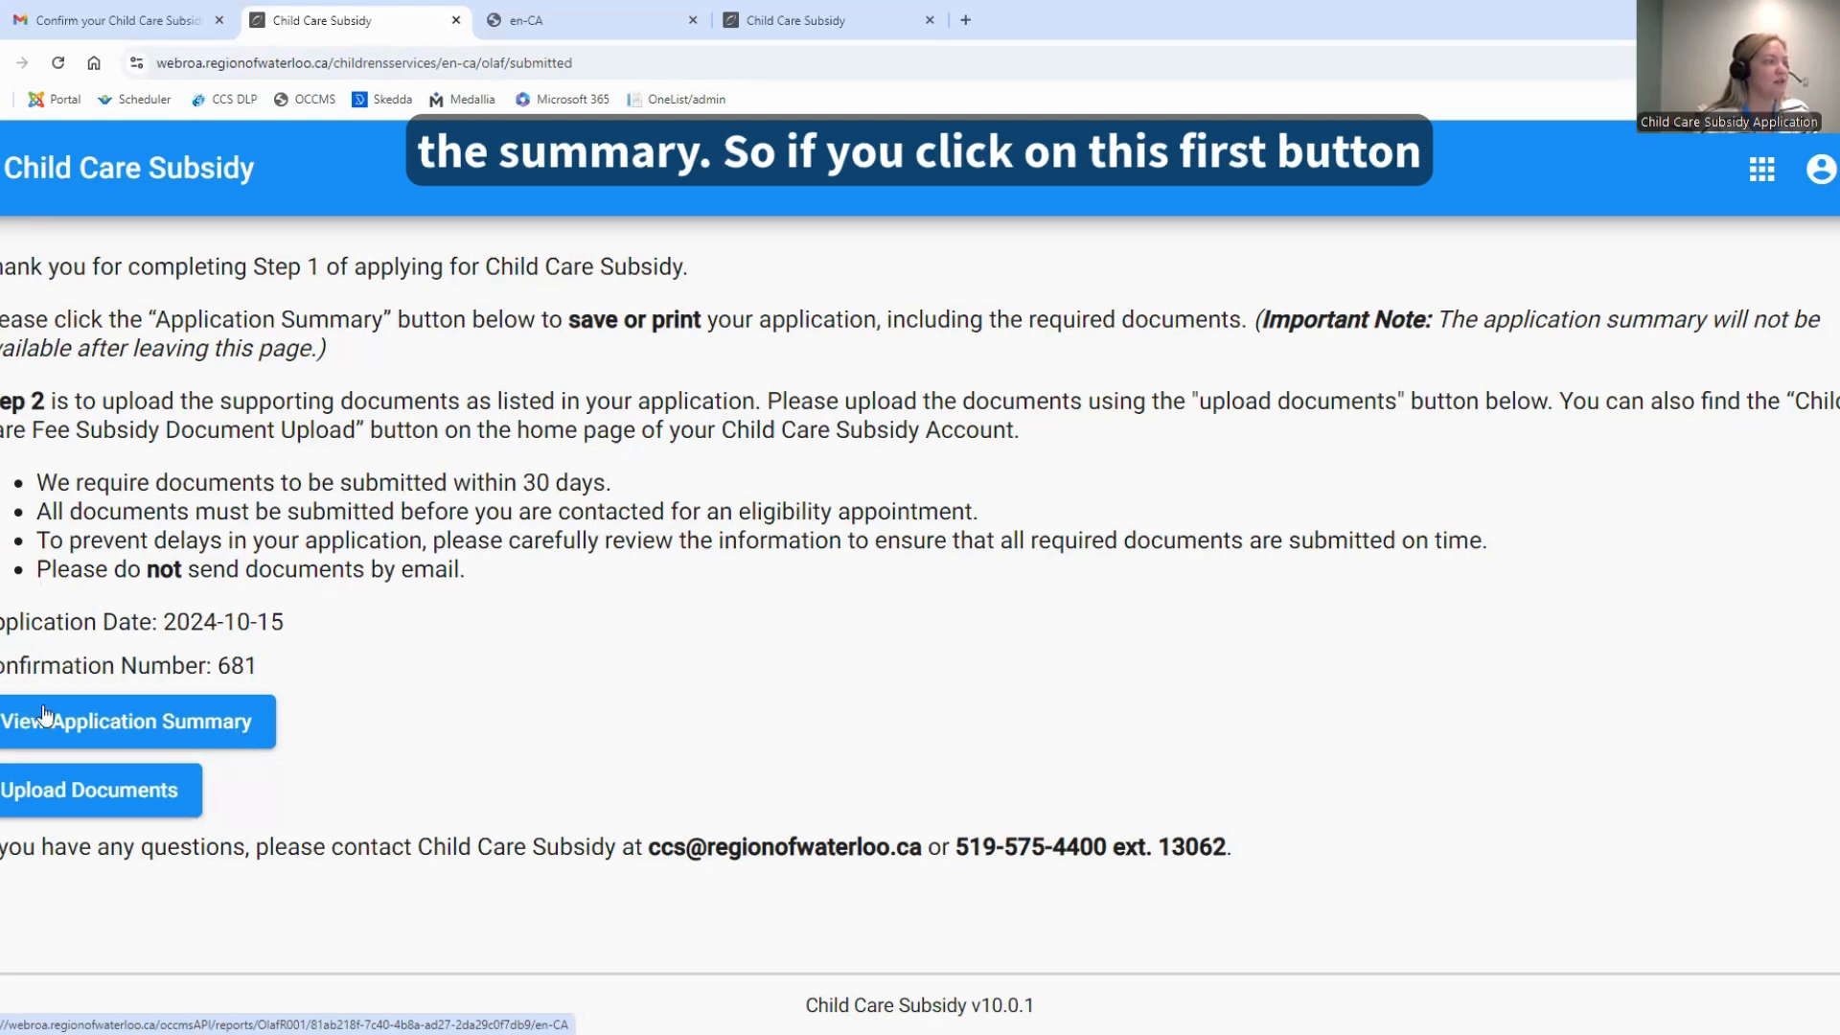
# View the application summary, check the applicant's contact and school details, and return to the submission confirmation page
pyautogui.click(130, 729)
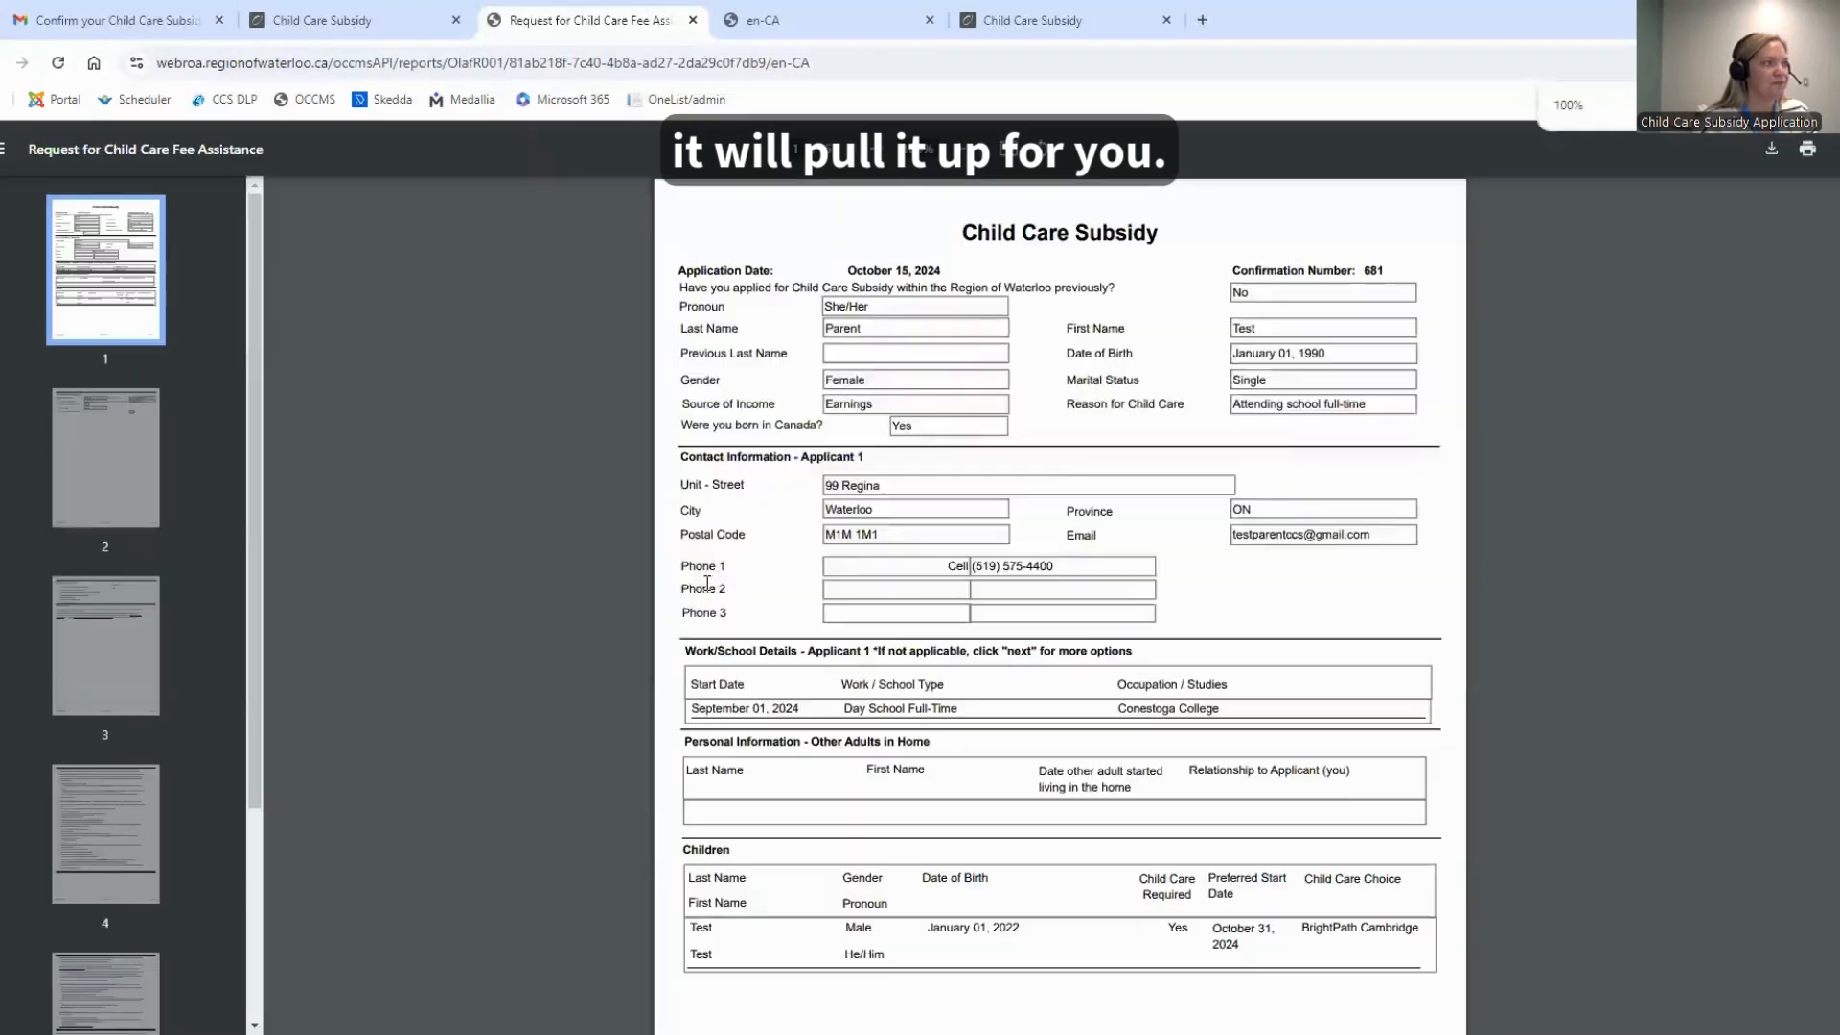
pyautogui.keyDown('ctrl'); pyautogui.scroll(5, 1282, 641); pyautogui.keyUp('ctrl')
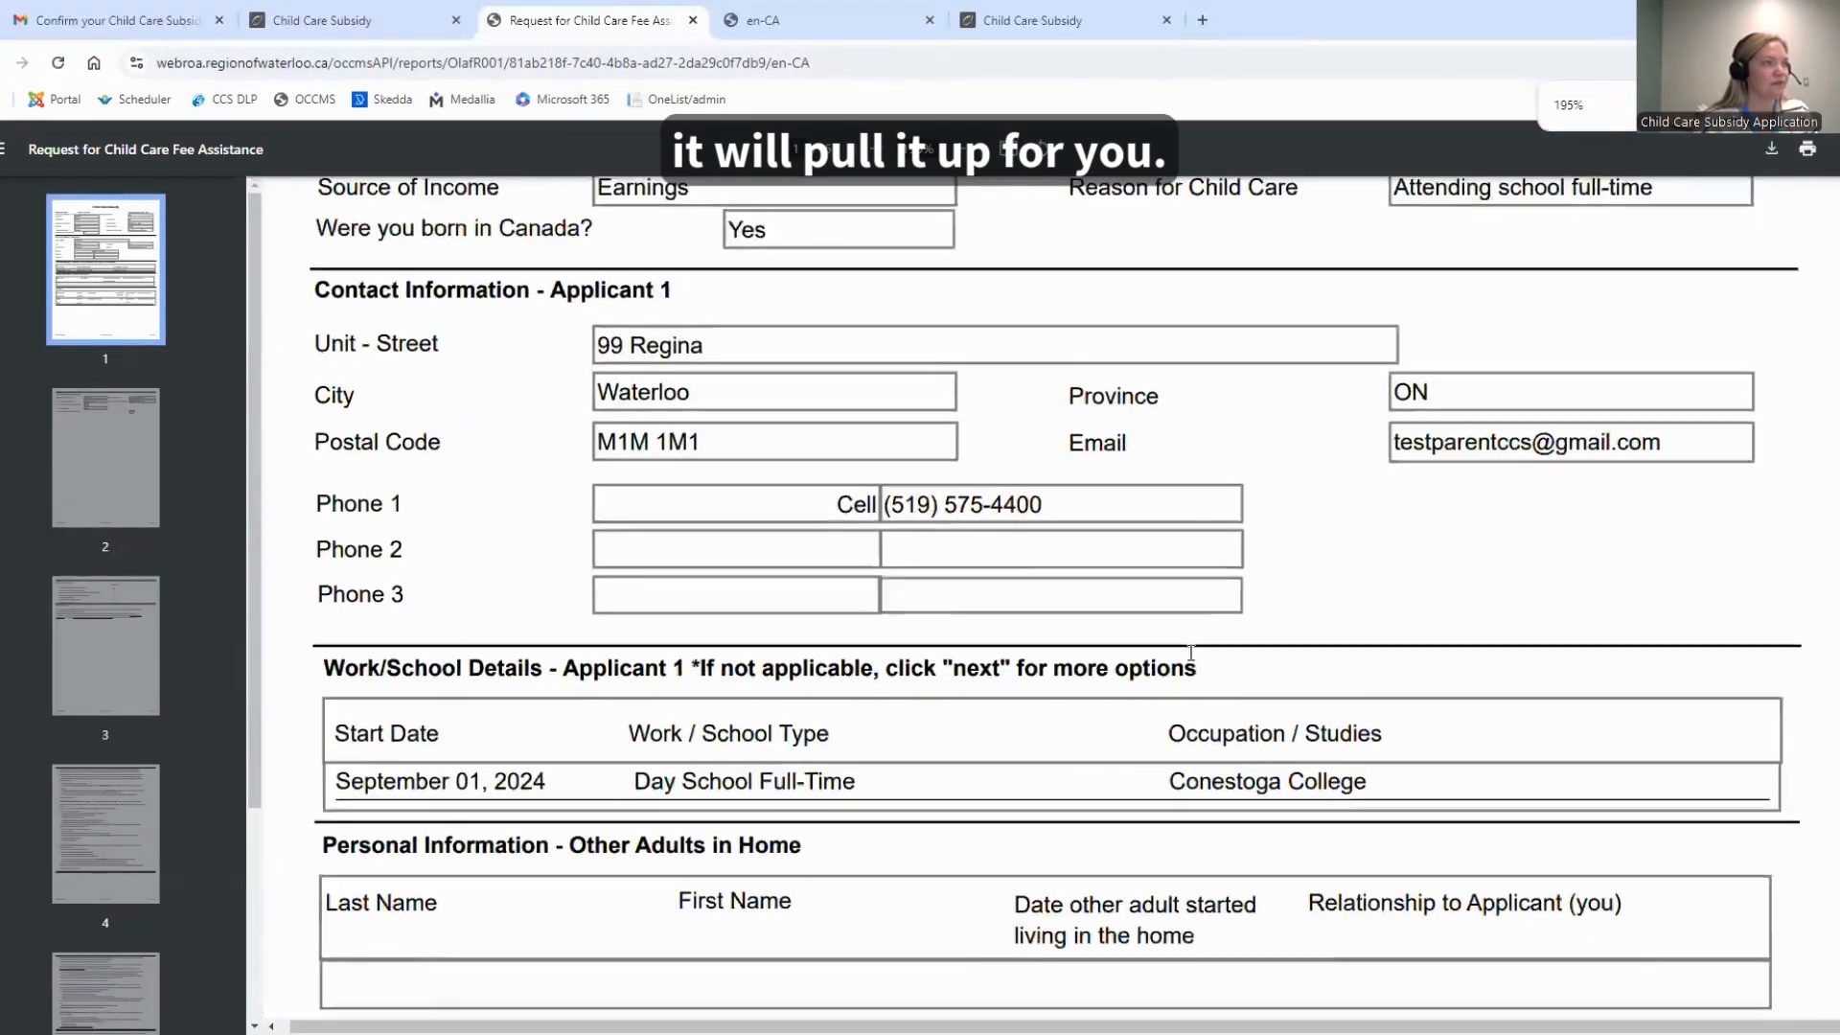
pyautogui.click(259, 9)
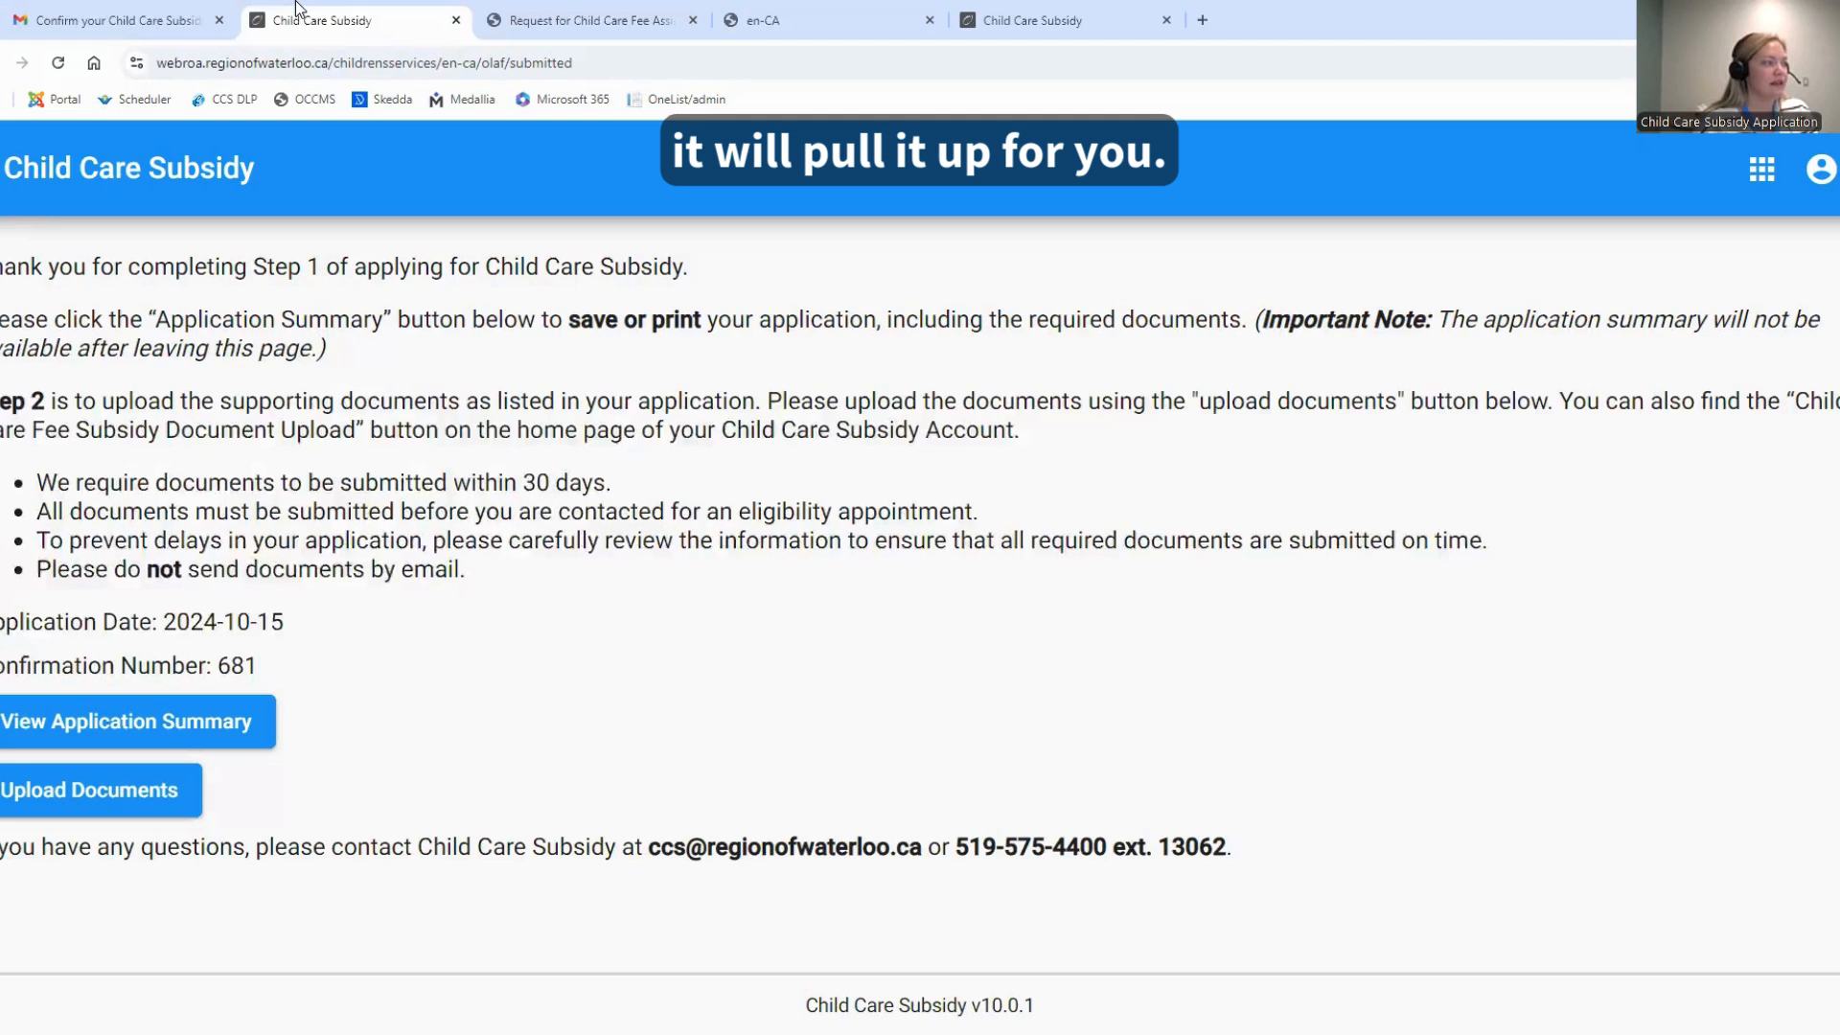